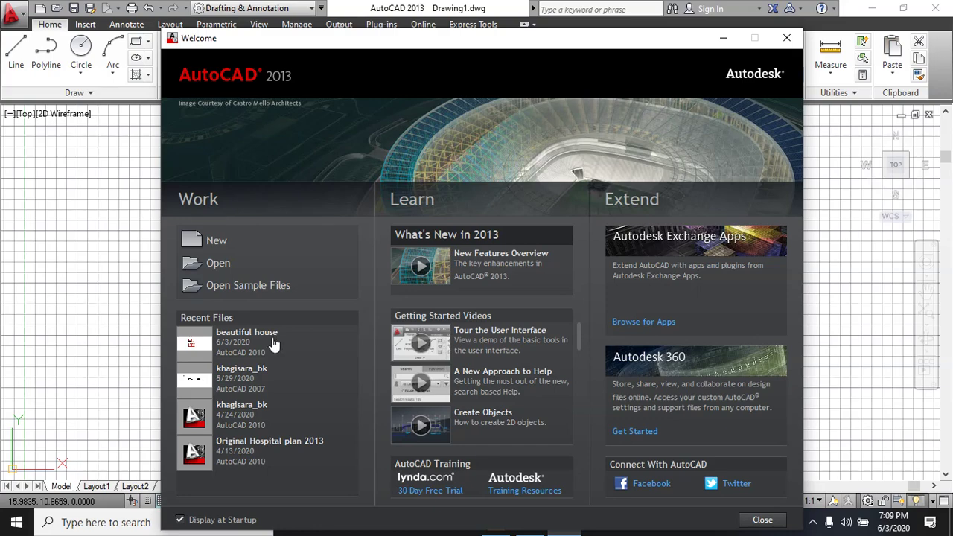
# Step: Open the recent drawing "beautiful house" and erase its walls, columns, doors, windows and staircase, keeping only the grid lines
pyautogui.click(232, 342)
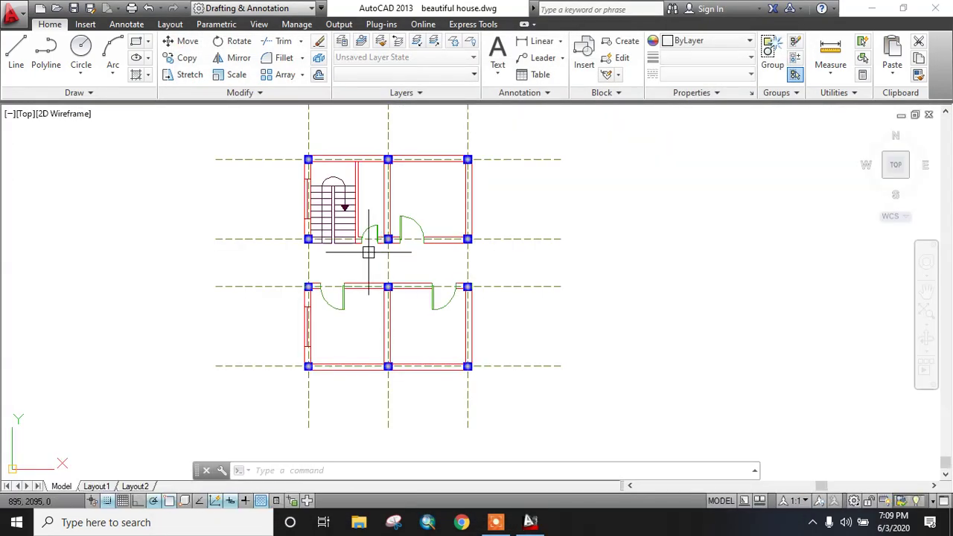
pyautogui.scroll(-2, 369, 339)
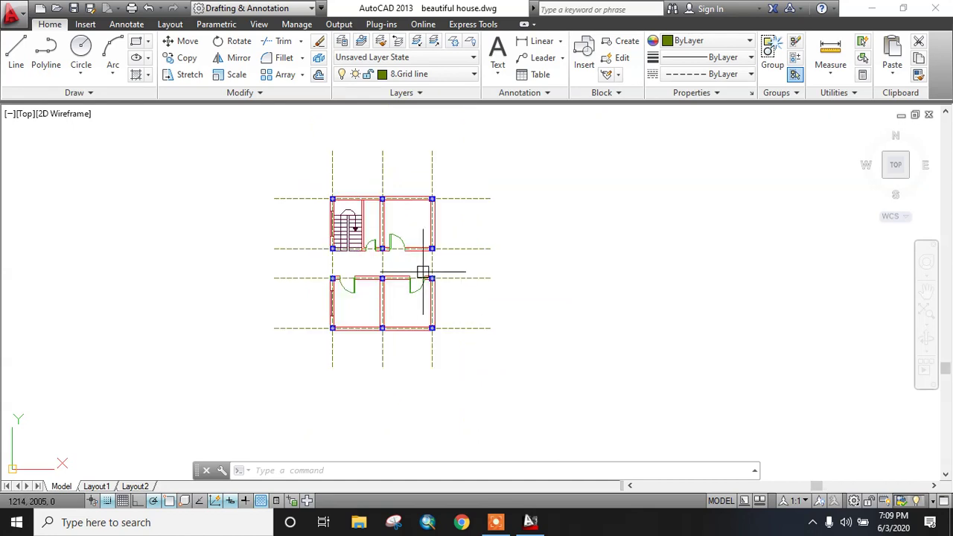
pyautogui.click(296, 215)
pyautogui.click(485, 385)
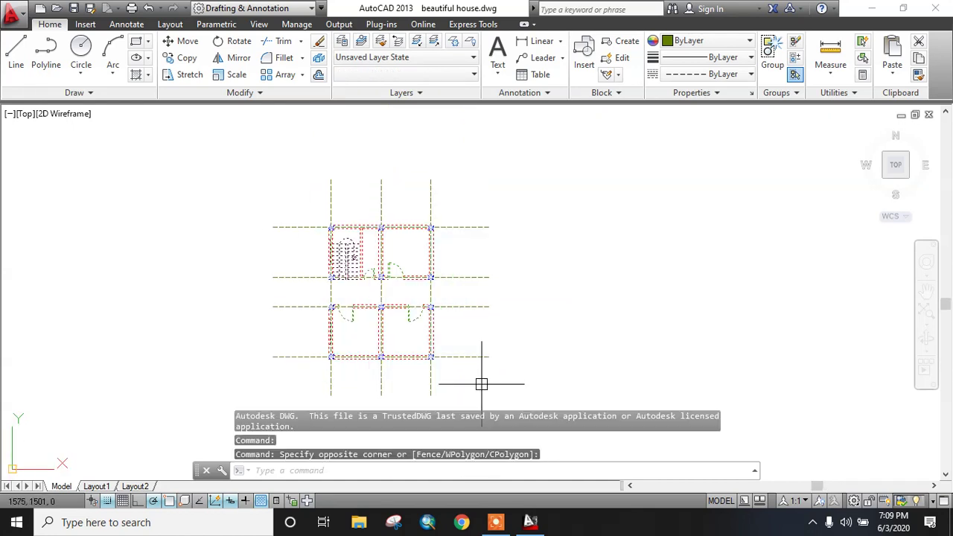
pyautogui.press('Delete')
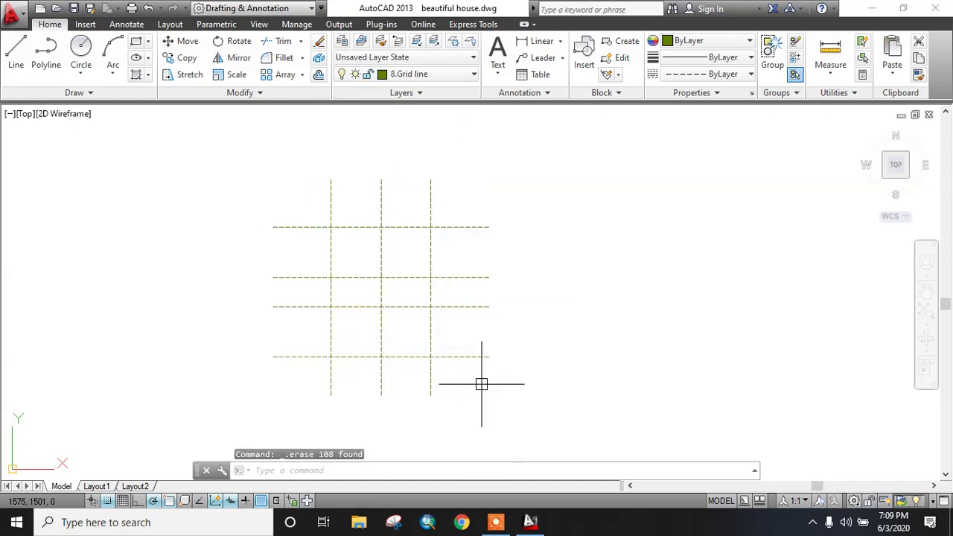
pyautogui.click(257, 176)
pyautogui.click(568, 400)
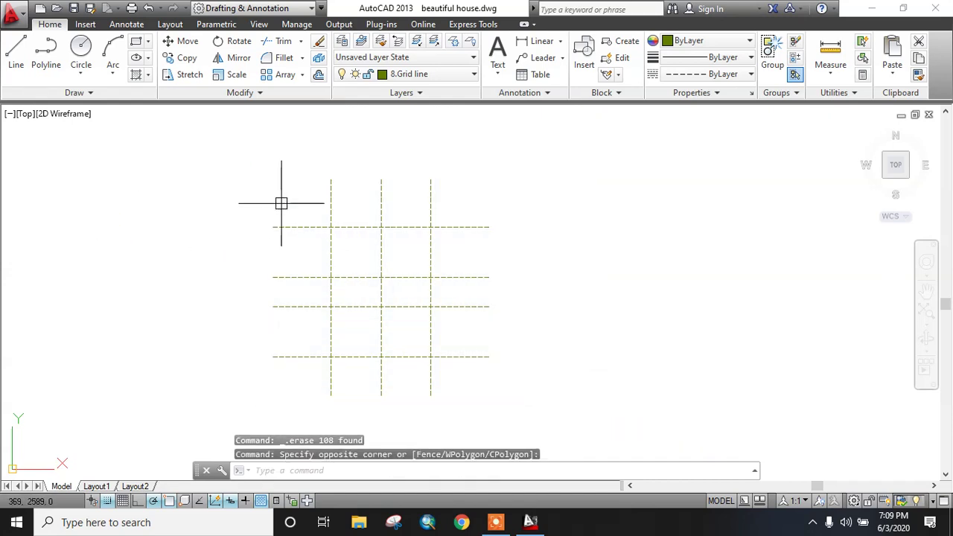
pyautogui.scroll(3, 347, 241)
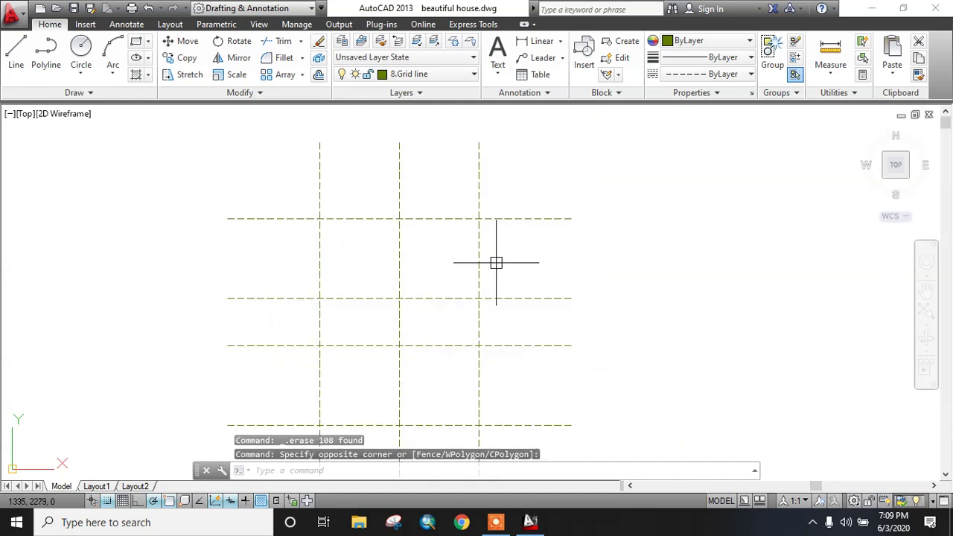
pyautogui.moveTo(496, 262)
pyautogui.mouseDown(button='middle')
pyautogui.moveTo(464, 251)
pyautogui.moveTo(430, 260)
pyautogui.moveTo(432, 228)
pyautogui.mouseUp(button='middle')
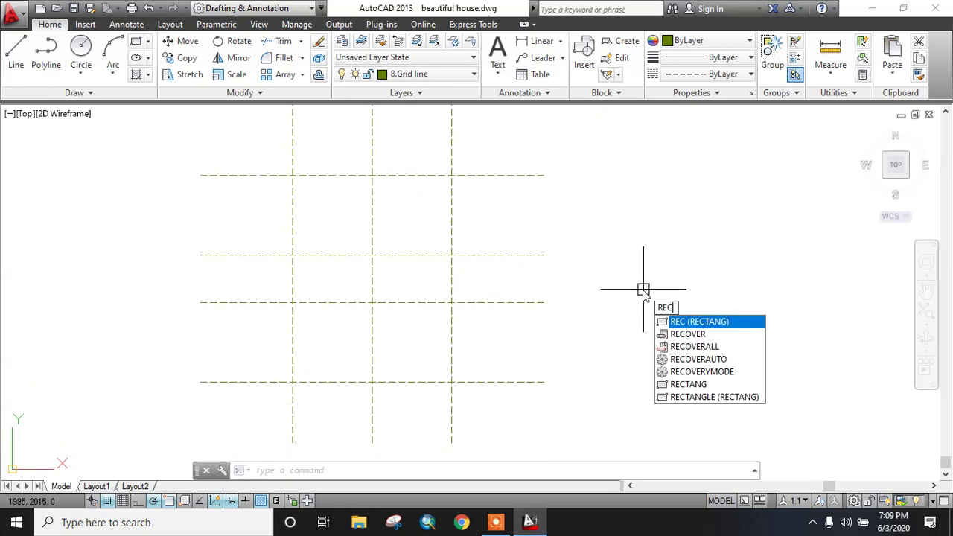
pyautogui.press('Return')
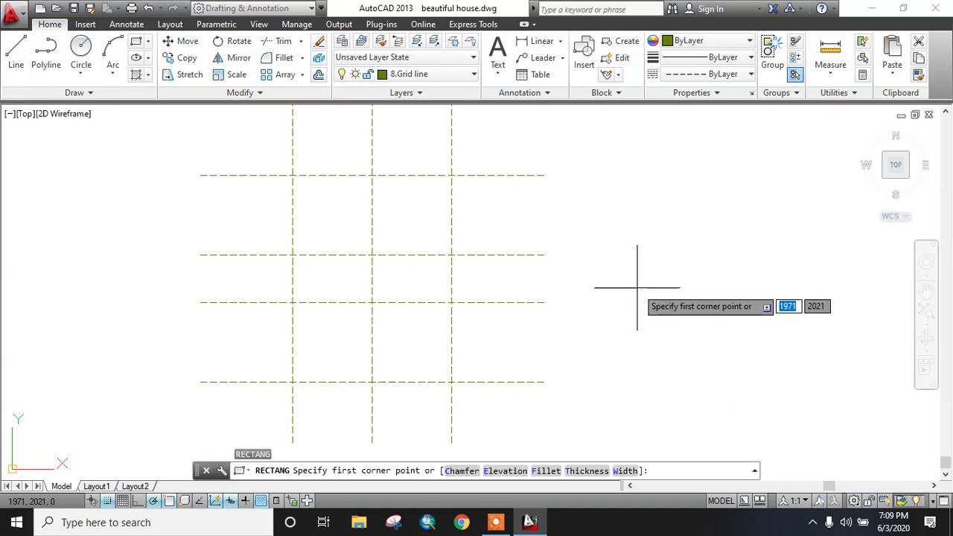
pyautogui.click(629, 283)
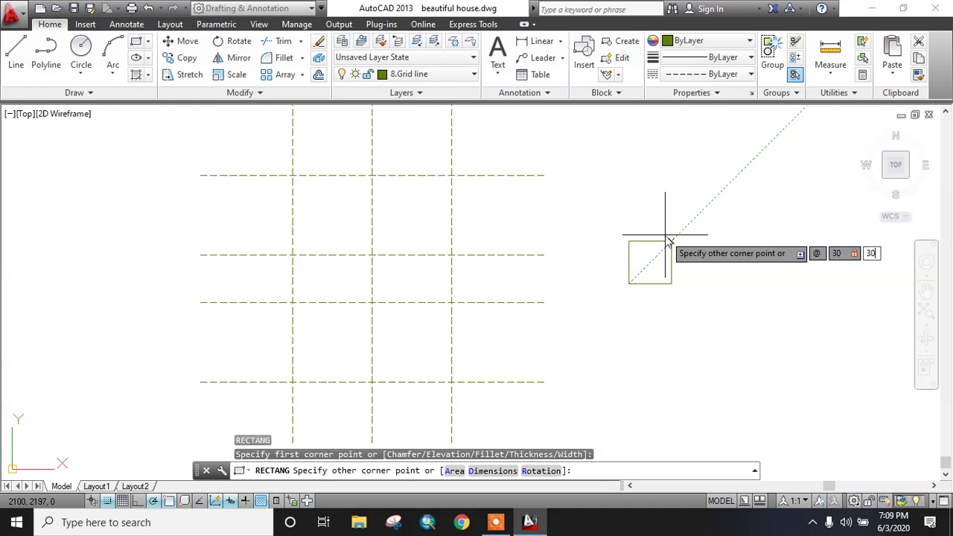
pyautogui.press('Return')
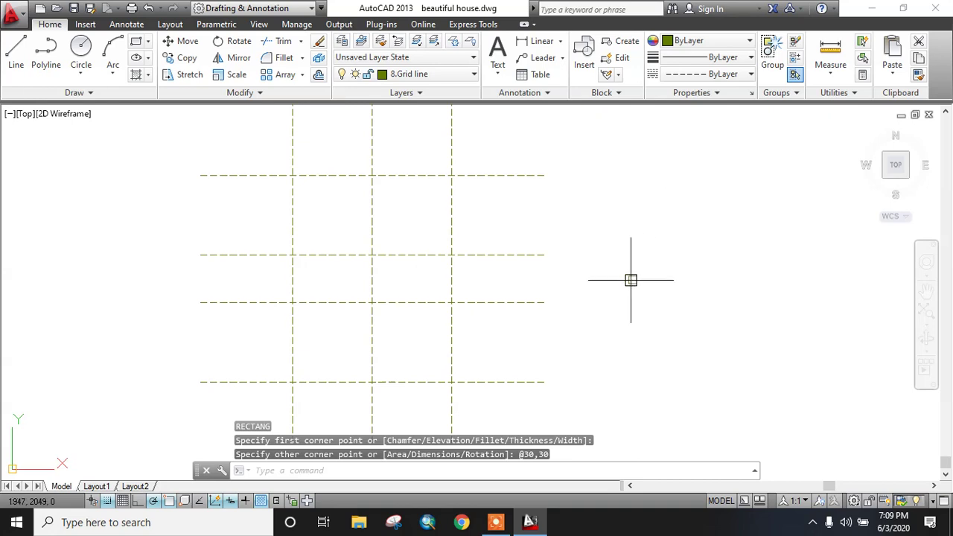
pyautogui.click(631, 280)
pyautogui.click(682, 317)
pyautogui.press('Delete')
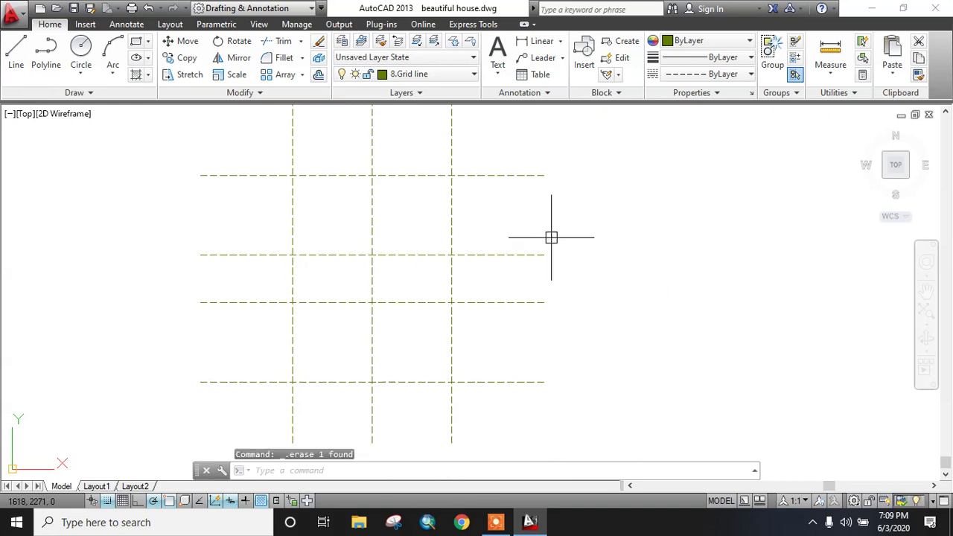
# Step: Make 6.Column the current layer and draw a 30 by 30 column rectangle in the empty space beside the grid
pyautogui.click(471, 76)
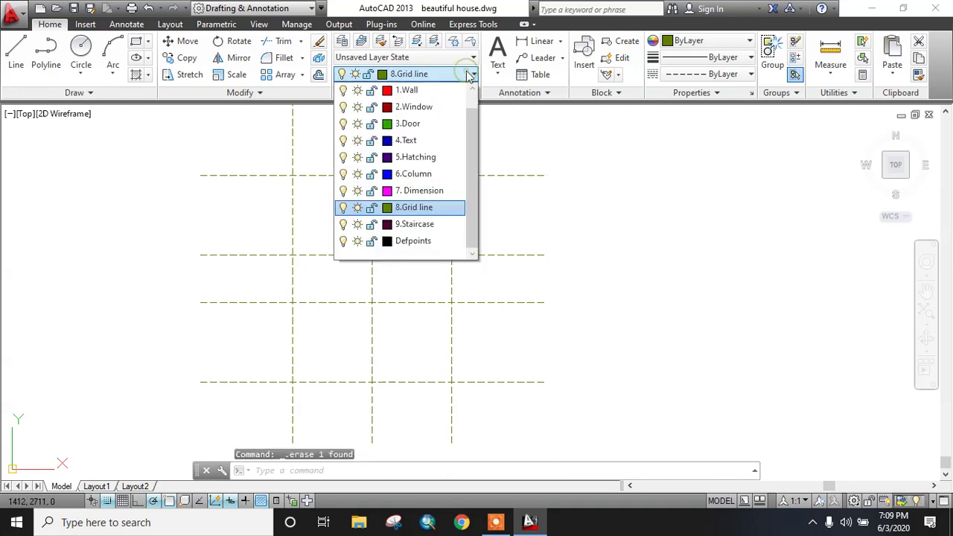
pyautogui.click(417, 174)
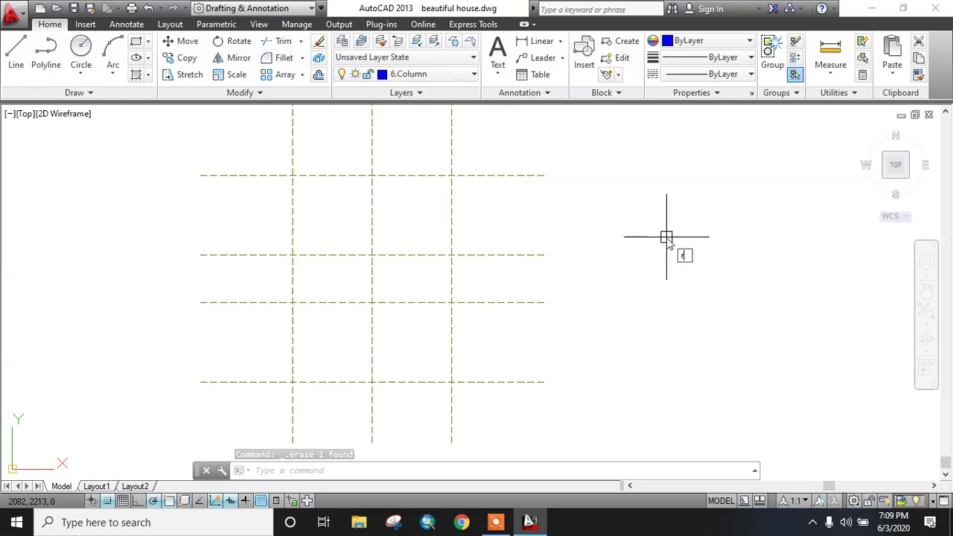
pyautogui.write('rec')
pyautogui.press('Return')
pyautogui.click(620, 232)
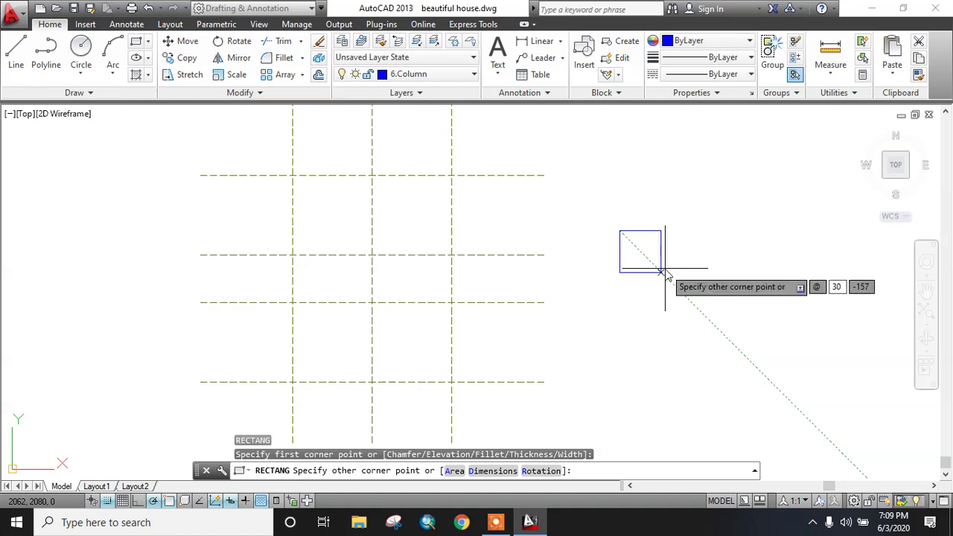
pyautogui.press('Return')
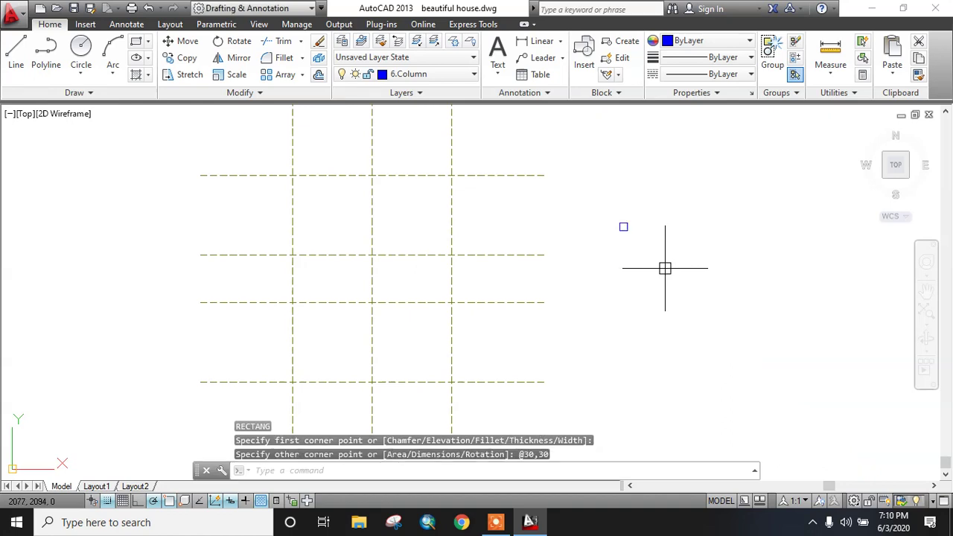
# Step: Hatch the inside of the column rectangle with the SOLID pattern
pyautogui.scroll(5, 629, 216)
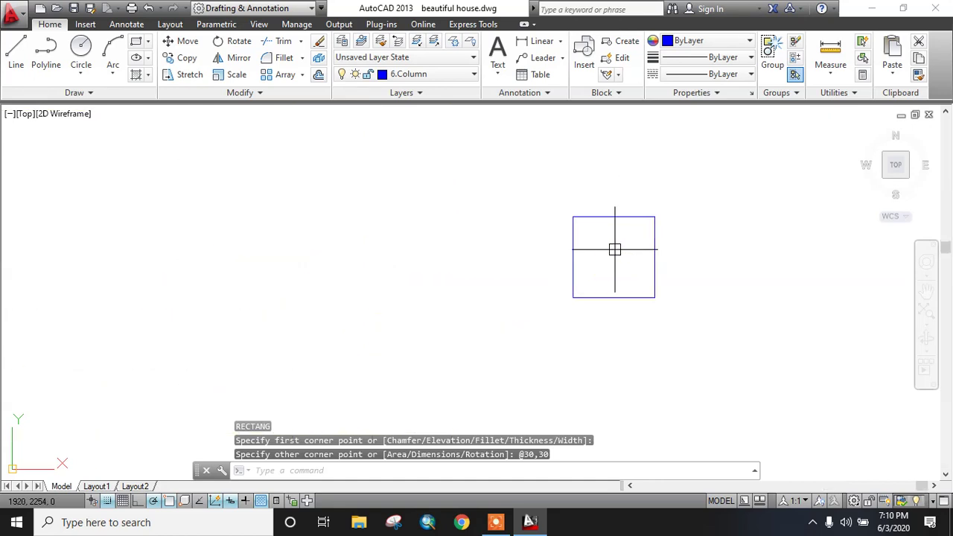
pyautogui.press('Return')
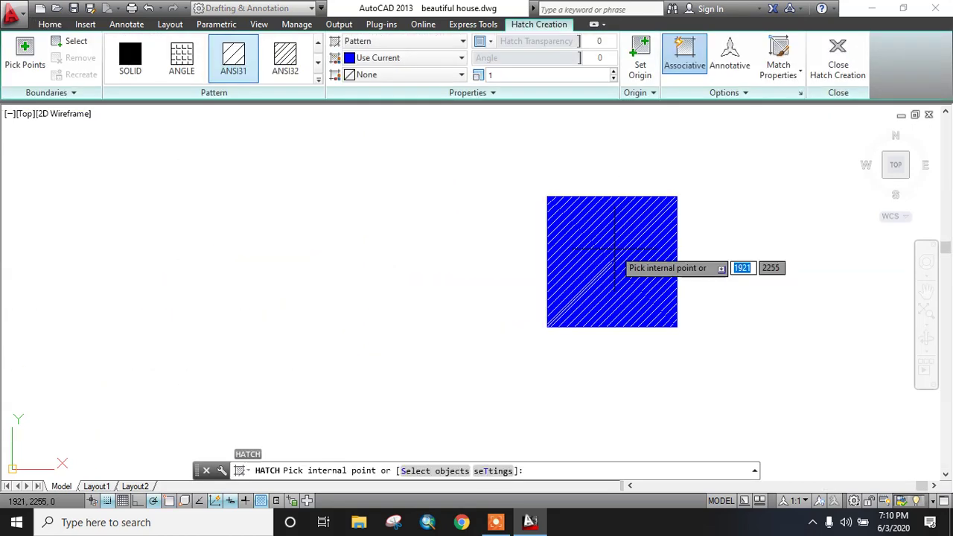
pyautogui.click(131, 58)
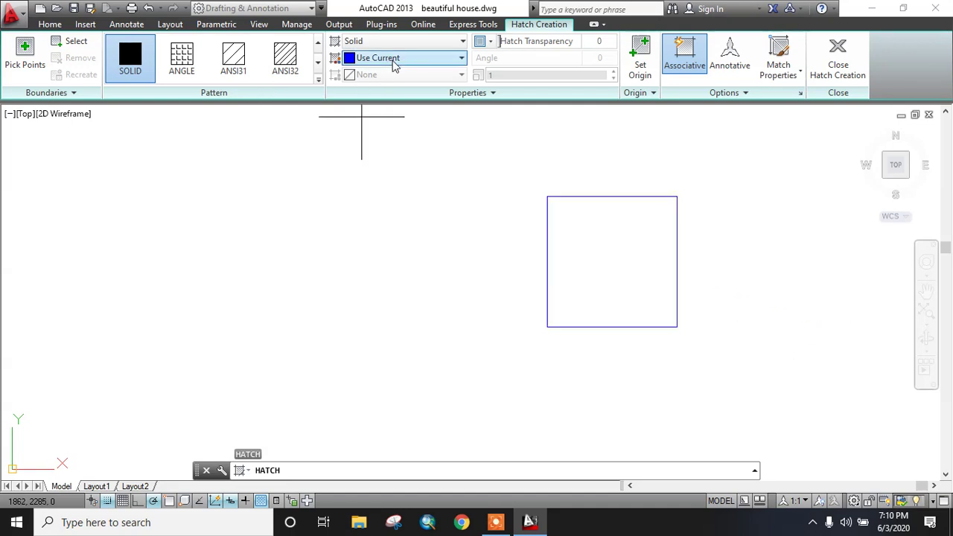
pyautogui.click(611, 260)
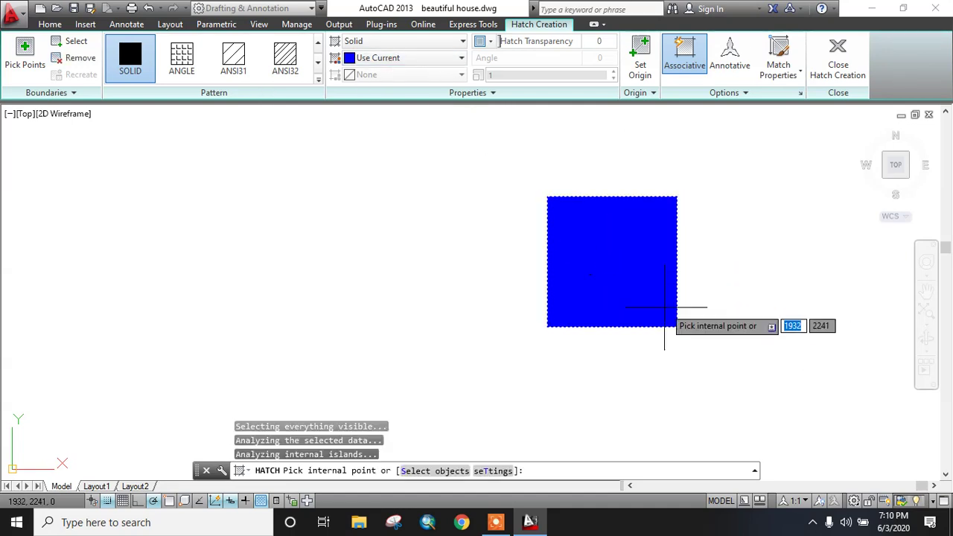
pyautogui.press('Escape')
# Step: Draw a diagonal line across the column from its lower-left corner to its upper-right corner
pyautogui.scroll(-8, 665, 302)
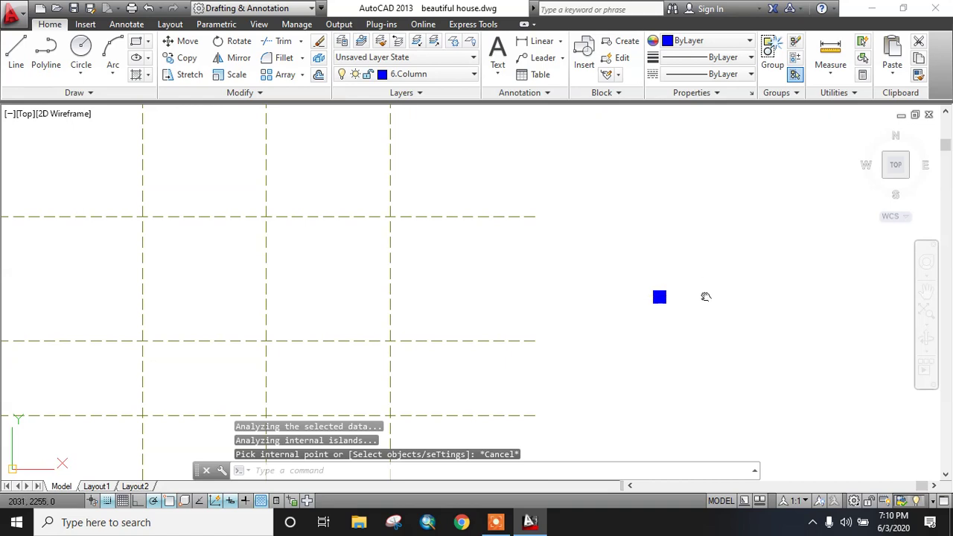
pyautogui.moveTo(706, 297); pyautogui.dragTo(803, 299, button='middle')
pyautogui.scroll(2, 726, 264)
pyautogui.scroll(-4, 802, 299)
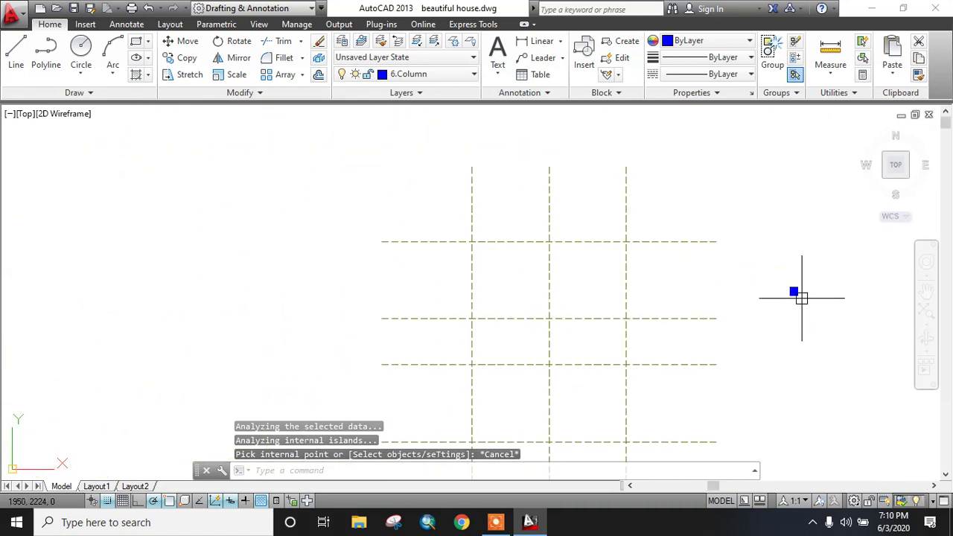
pyautogui.scroll(8, 802, 299)
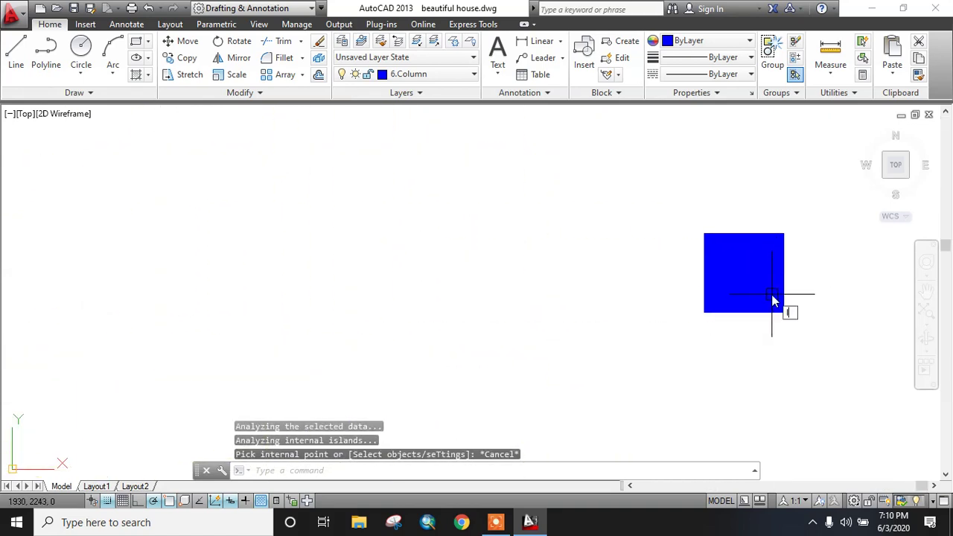
pyautogui.write('l')
pyautogui.press('Return')
pyautogui.click(704, 312)
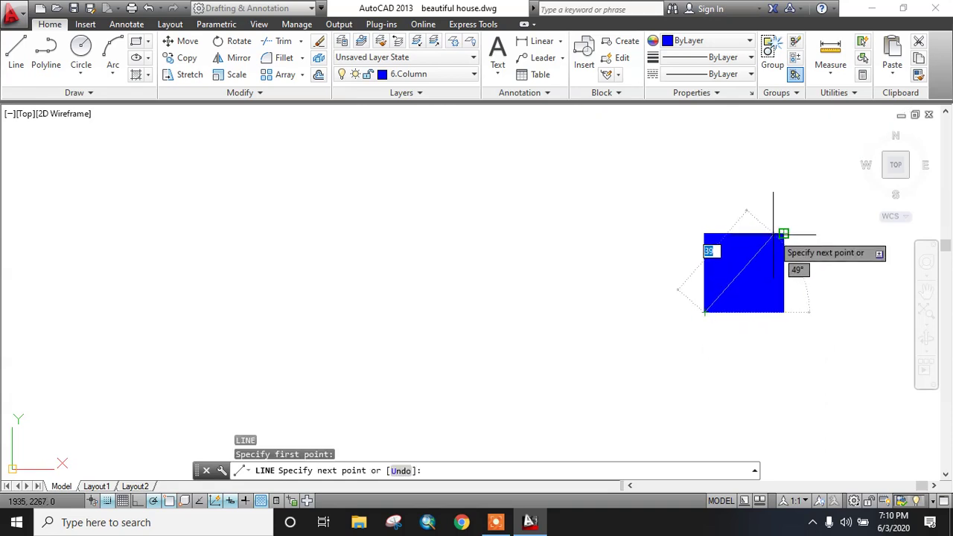
pyautogui.click(784, 233)
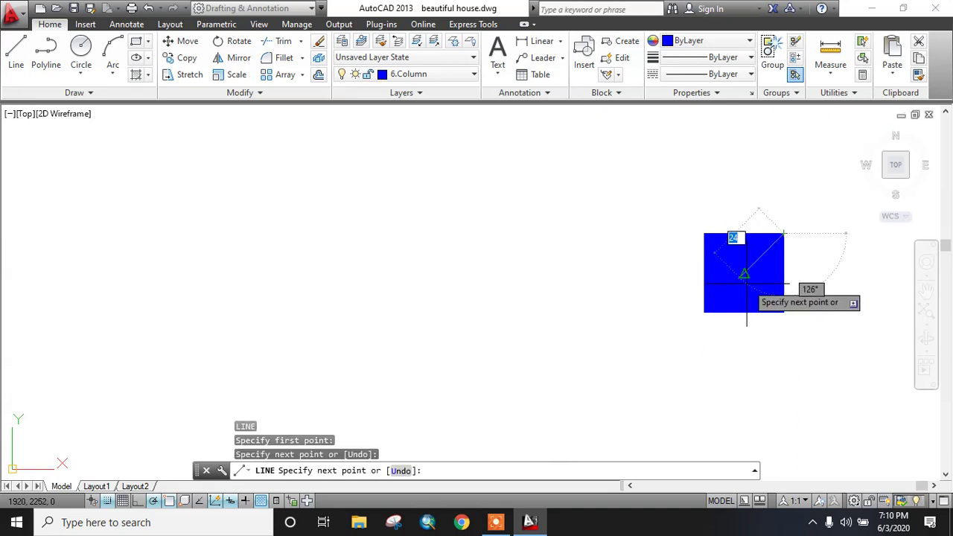
pyautogui.press('Escape')
# Step: Copy the column and its diagonal from the diagonal's midpoint to the upper-left grid intersection
pyautogui.scroll(-3, 747, 283)
pyautogui.click(708, 246)
pyautogui.click(792, 337)
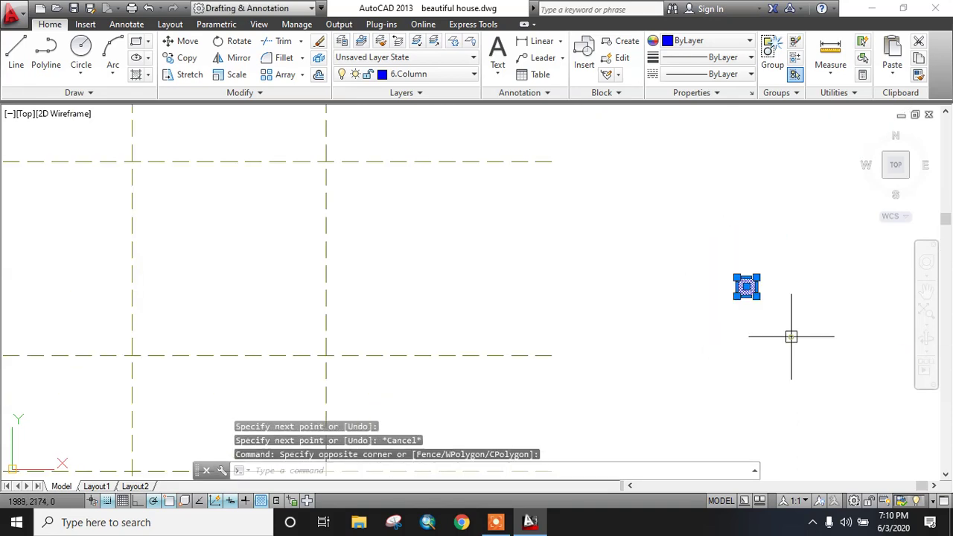
pyautogui.write('co')
pyautogui.press('Return')
pyautogui.scroll(6, 693, 245)
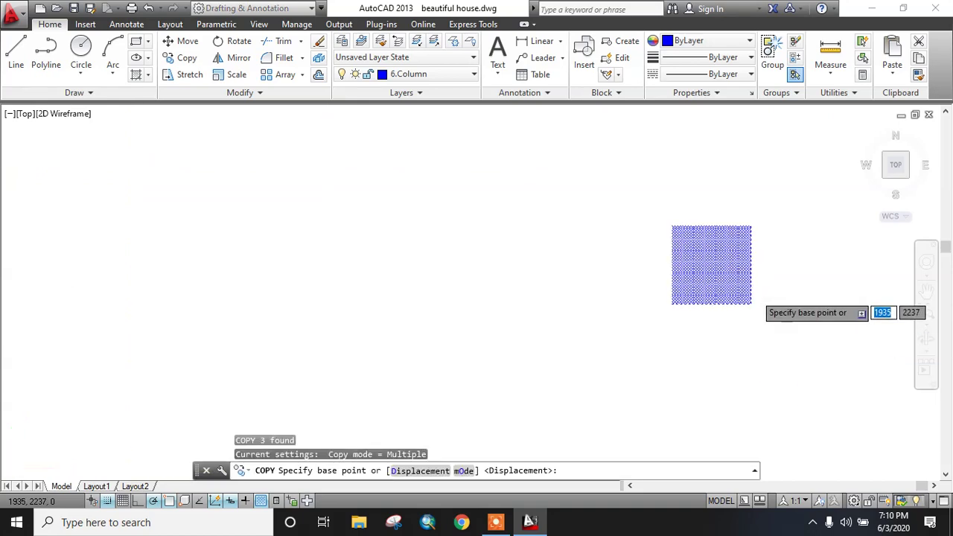
pyautogui.click(685, 250)
pyautogui.scroll(-5, 682, 253)
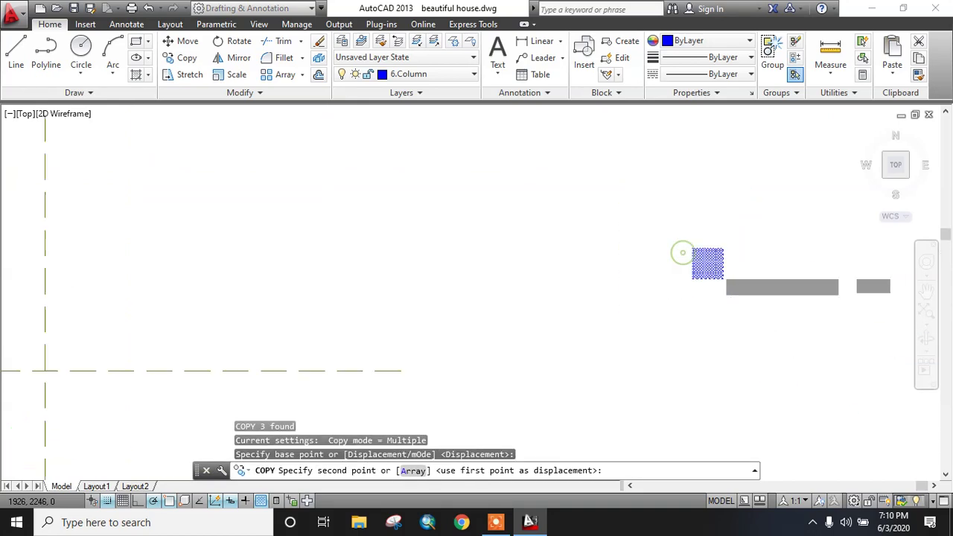
pyautogui.scroll(5, 708, 268)
pyautogui.moveTo(728, 206); pyautogui.dragTo(462, 236, button='middle')
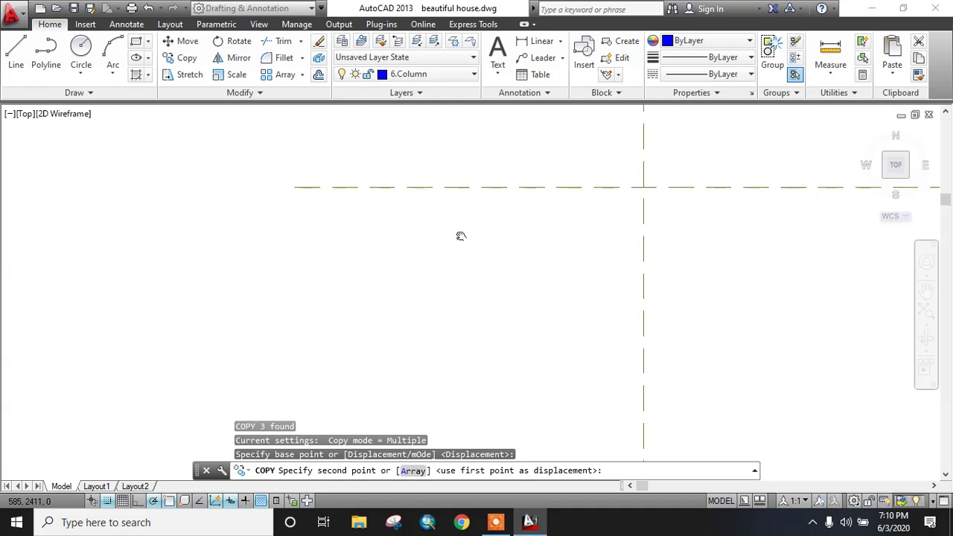
pyautogui.click(414, 192)
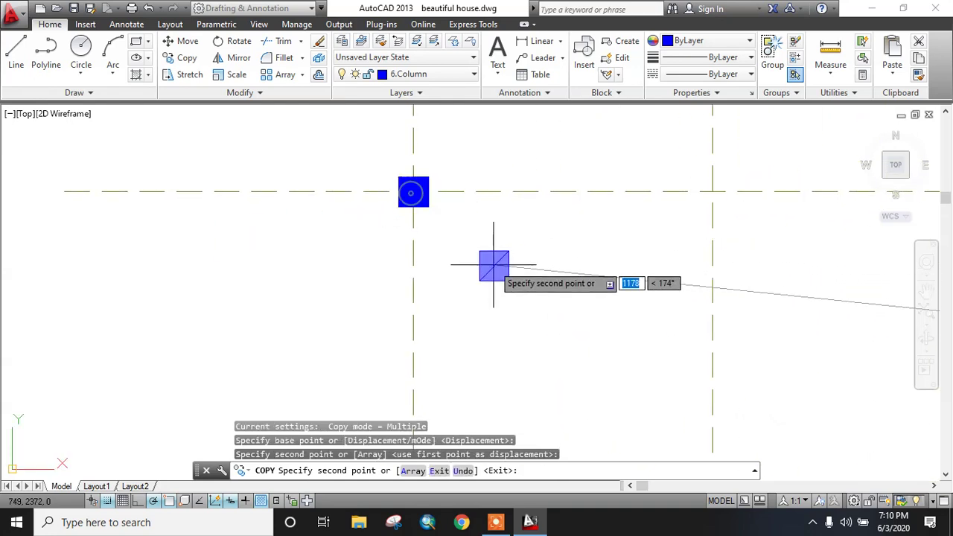
pyautogui.press('Escape')
# Step: Erase the diagonal line from the column at the upper-left grid intersection
pyautogui.scroll(-5, 493, 266)
pyautogui.moveTo(476, 260); pyautogui.dragTo(407, 254, button='middle')
pyautogui.scroll(5, 382, 225)
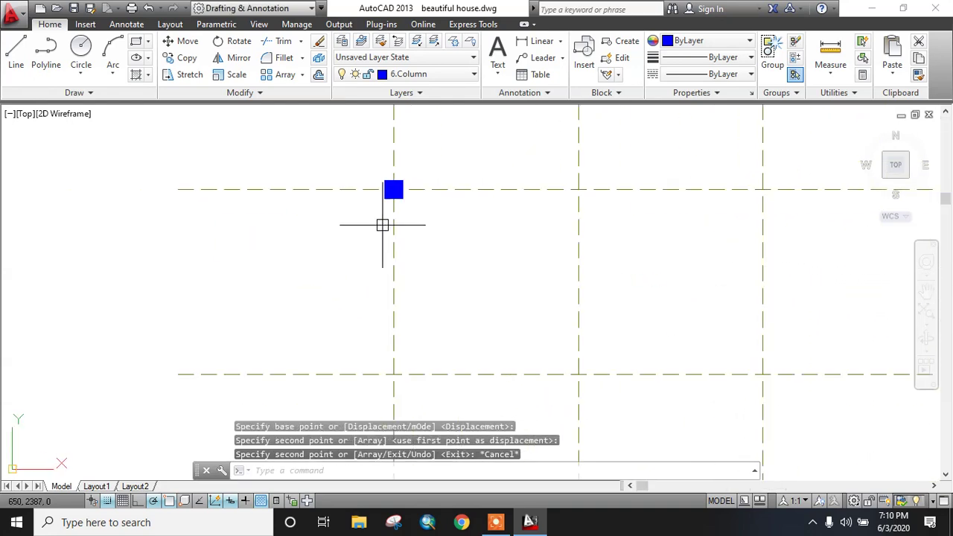
pyautogui.scroll(8, 398, 183)
pyautogui.click(370, 213)
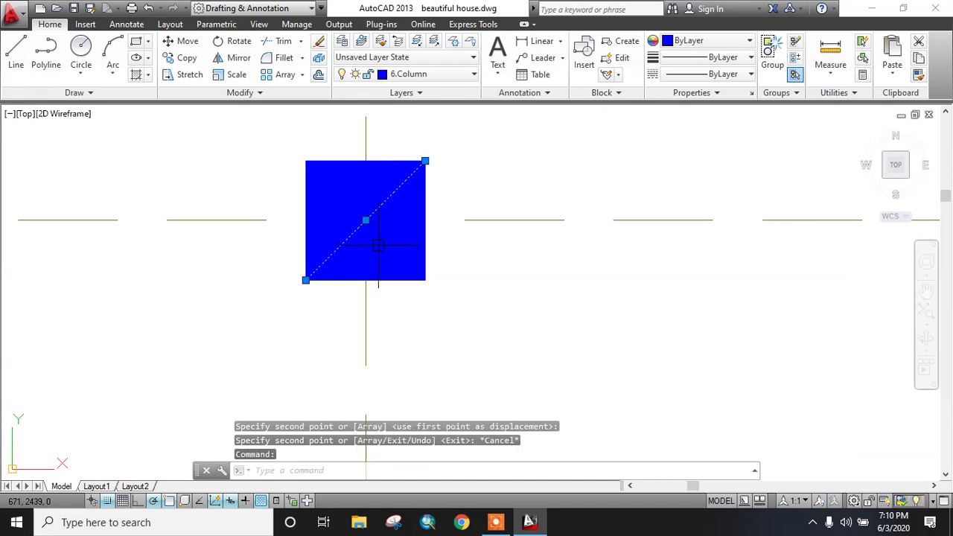
pyautogui.press('Delete')
# Step: Copy the solid column from its center to the middle and right intersections of the top grid line
pyautogui.scroll(-2, 366, 248)
pyautogui.click(300, 186)
pyautogui.click(447, 327)
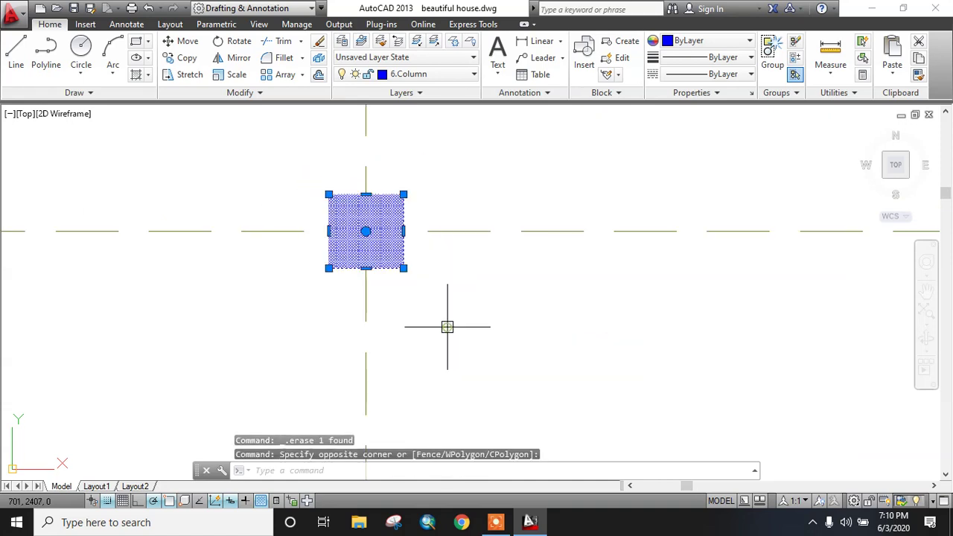
pyautogui.write('co')
pyautogui.press('Return')
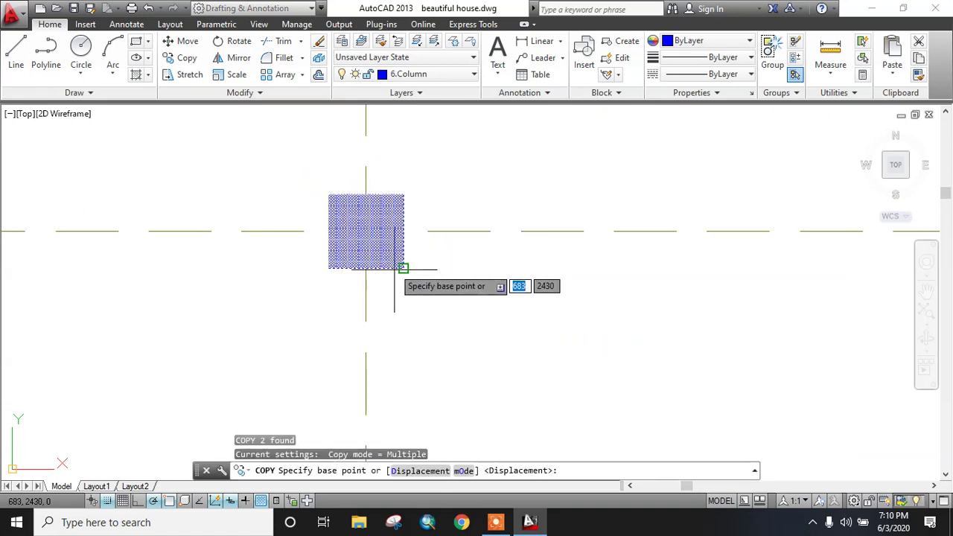
pyautogui.click(366, 231)
pyautogui.scroll(-2, 551, 286)
pyautogui.scroll(2, 552, 286)
pyautogui.moveTo(549, 284); pyautogui.dragTo(320, 256, button='middle')
pyautogui.scroll(-4, 323, 256)
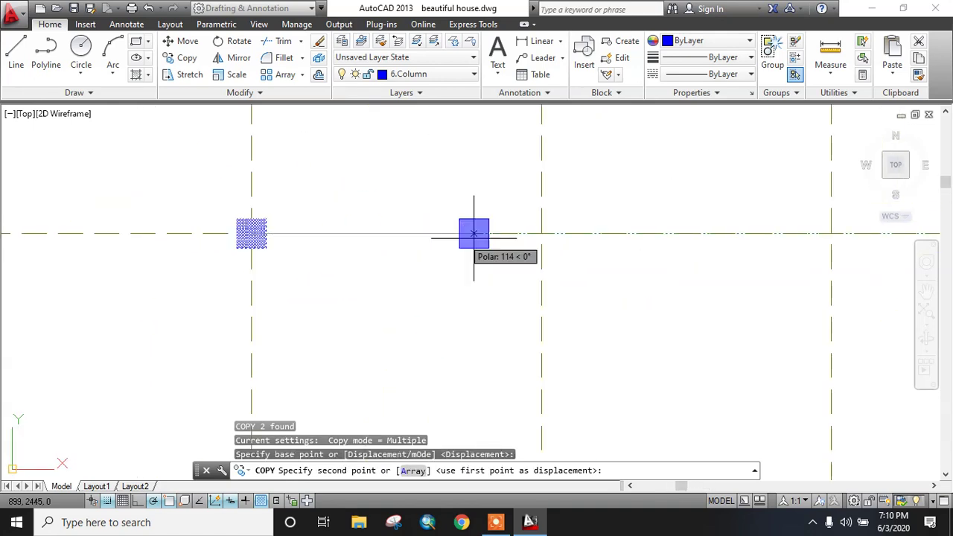
pyautogui.click(544, 232)
pyautogui.moveTo(641, 275); pyautogui.dragTo(479, 222, button='middle')
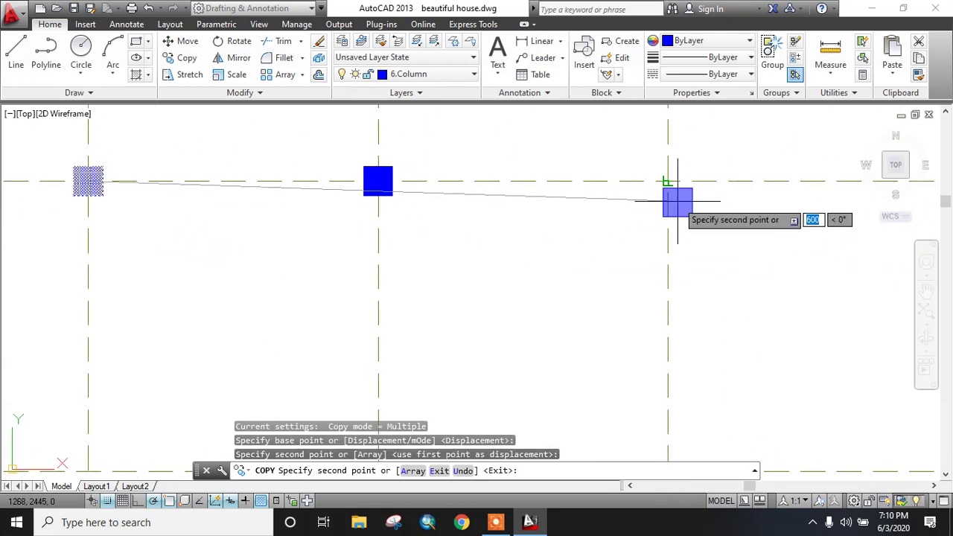
pyautogui.click(668, 181)
# Step: Place column copies at all three intersections of the second and third horizontal grid lines
pyautogui.scroll(-2, 692, 274)
pyautogui.moveTo(693, 276); pyautogui.dragTo(659, 155, button='middle')
pyautogui.click(645, 276)
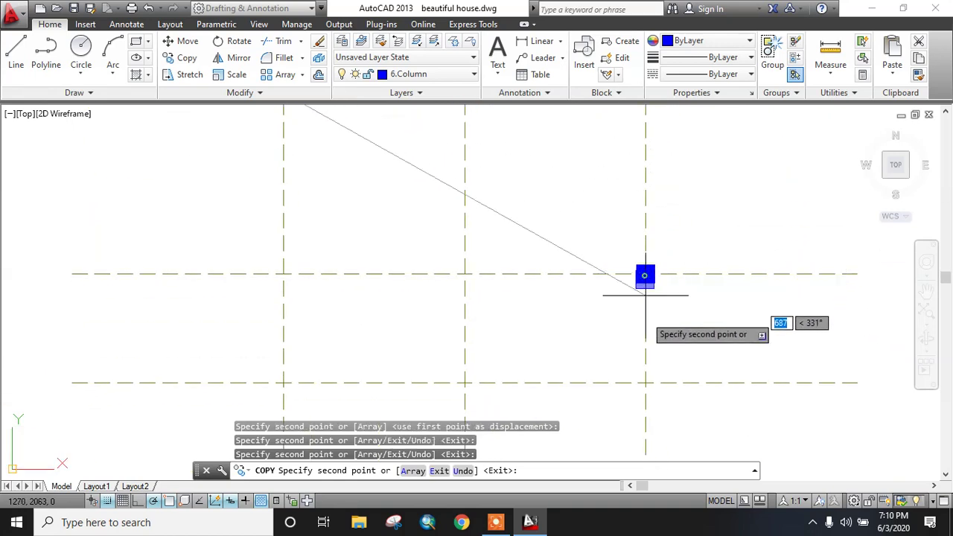
pyautogui.click(645, 381)
pyautogui.click(465, 274)
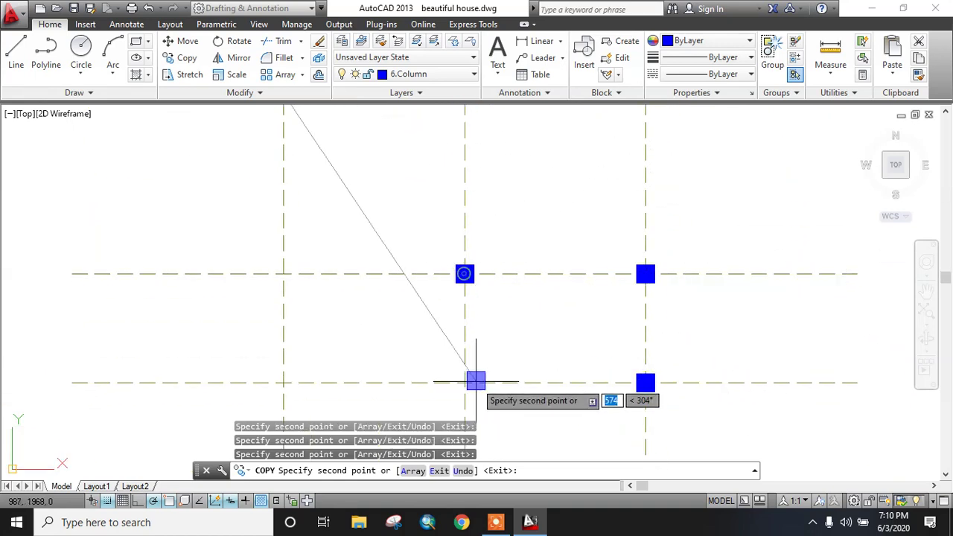
pyautogui.click(465, 383)
pyautogui.scroll(2, 541, 337)
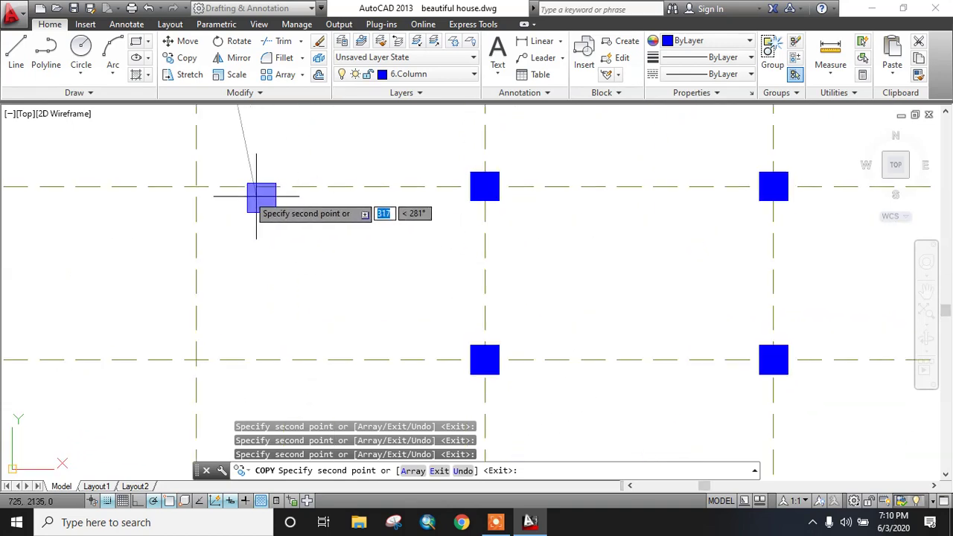
pyautogui.click(284, 274)
pyautogui.click(196, 359)
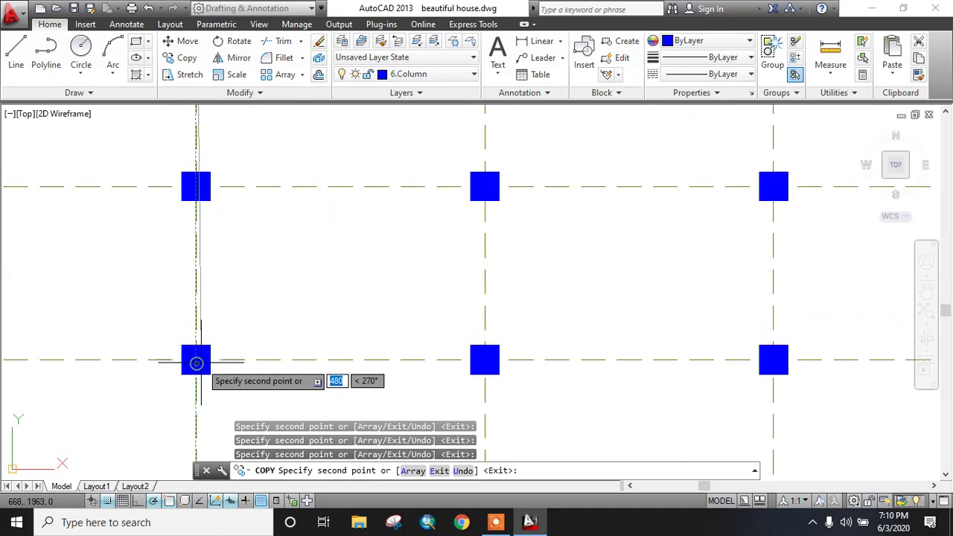
# Step: Place column copies at the three intersections of the bottom grid line and finish copying
pyautogui.scroll(-3, 283, 340)
pyautogui.moveTo(283, 340); pyautogui.dragTo(283, 246, button='middle')
pyautogui.click(259, 317)
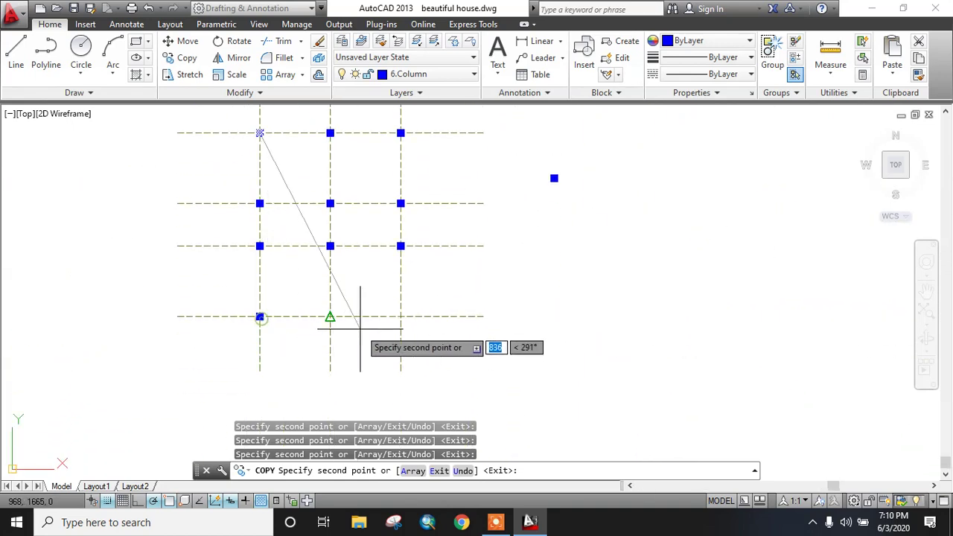
pyautogui.click(330, 316)
pyautogui.click(400, 316)
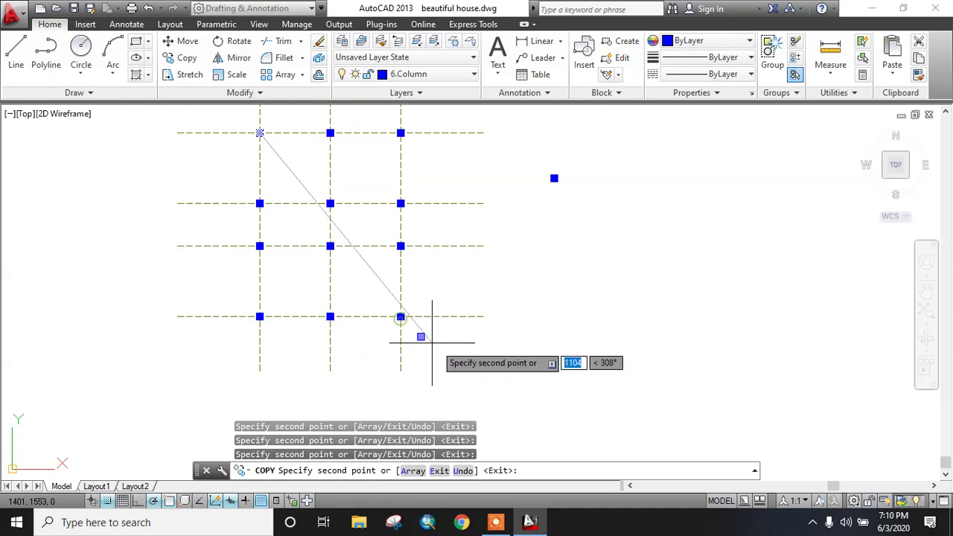
pyautogui.press('Escape')
# Step: Make 1.Wall the current layer
pyautogui.scroll(2, 429, 191)
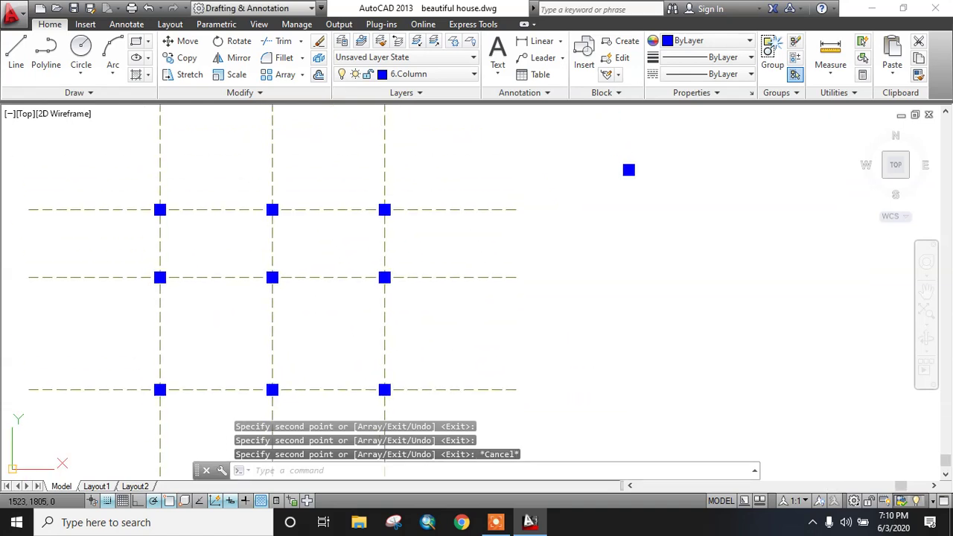
pyautogui.click(439, 74)
pyautogui.click(414, 90)
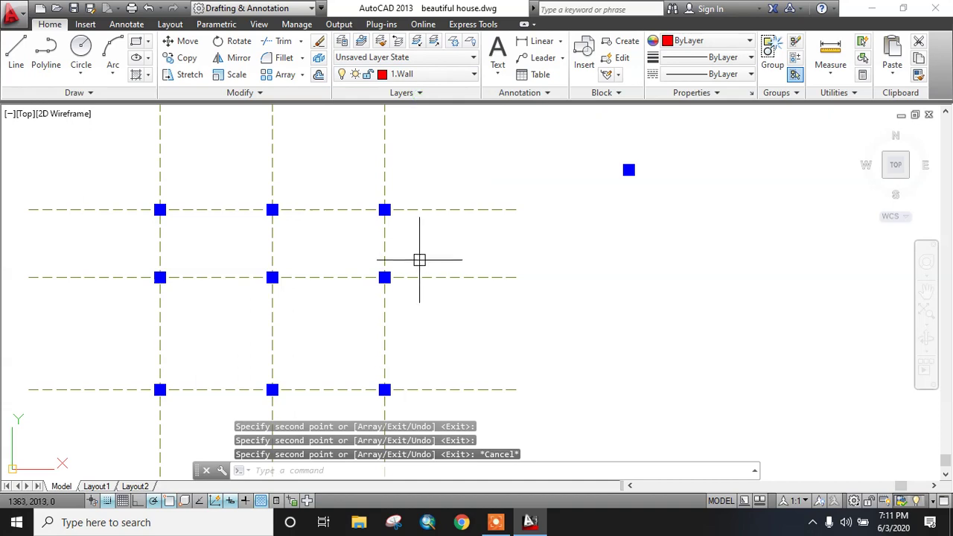
# Step: Draw a wall line along the outer right side between the right-hand columns of the second and third rows
pyautogui.write('l')
pyautogui.press('Return')
pyautogui.scroll(6, 400, 240)
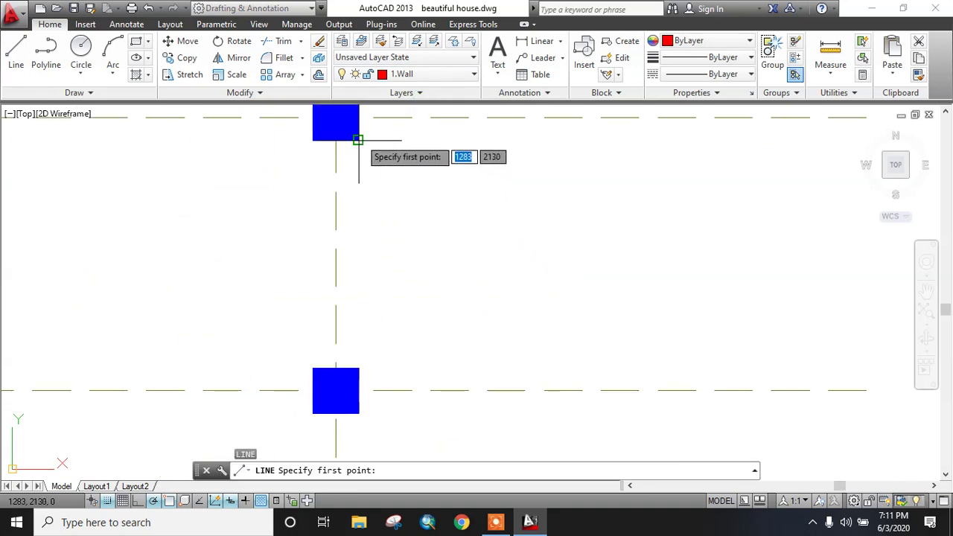
pyautogui.click(359, 140)
pyautogui.click(358, 367)
pyautogui.scroll(-4, 441, 339)
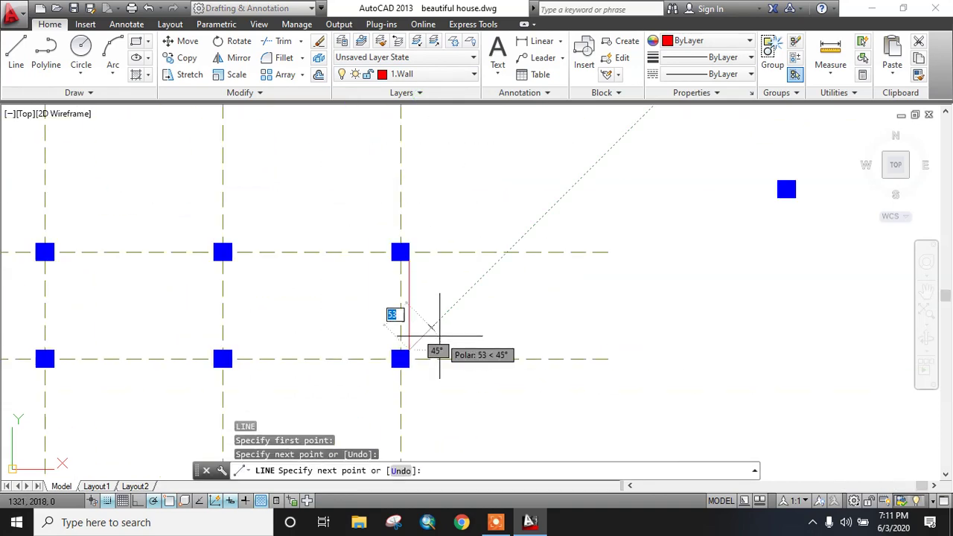
pyautogui.press('Escape')
pyautogui.click(409, 309)
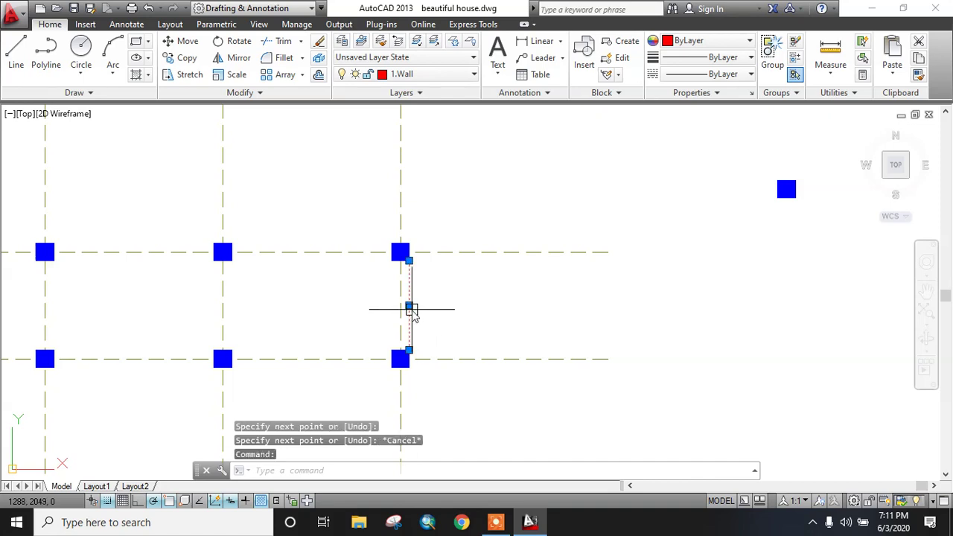
pyautogui.write('co')
pyautogui.press('Return')
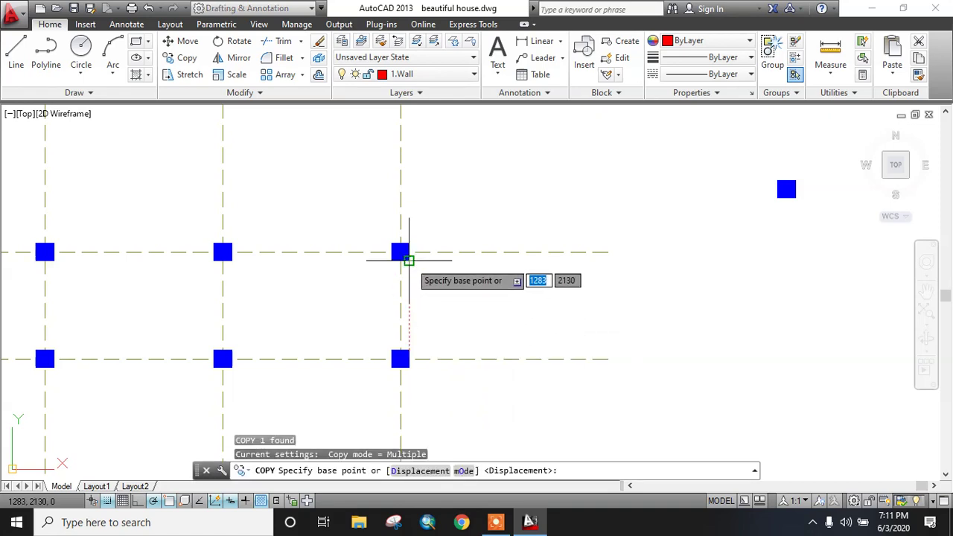
pyautogui.click(409, 261)
pyautogui.moveTo(416, 283); pyautogui.dragTo(431, 186, button='middle')
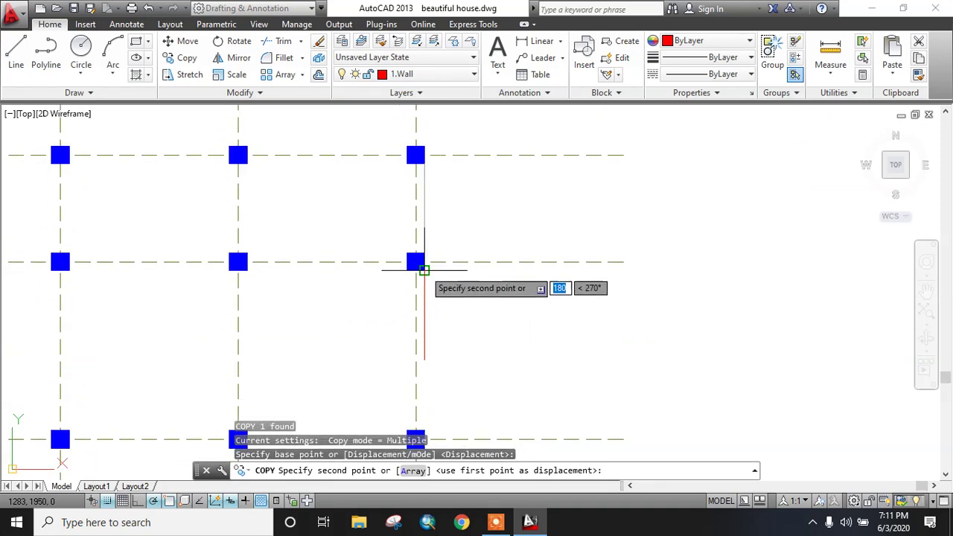
pyautogui.moveTo(455, 327); pyautogui.dragTo(470, 202, button='middle')
pyautogui.scroll(-2, 487, 281)
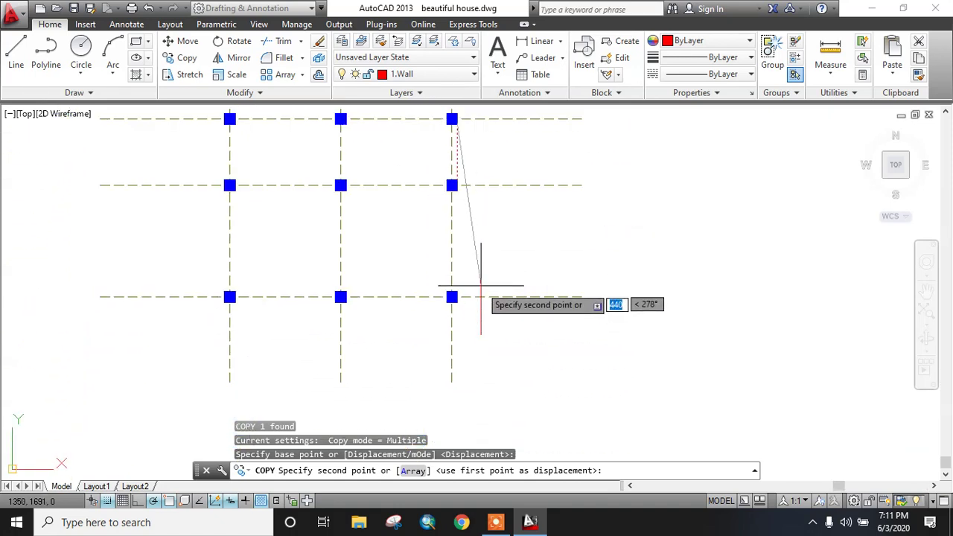
pyautogui.moveTo(481, 286); pyautogui.dragTo(487, 372, button='middle')
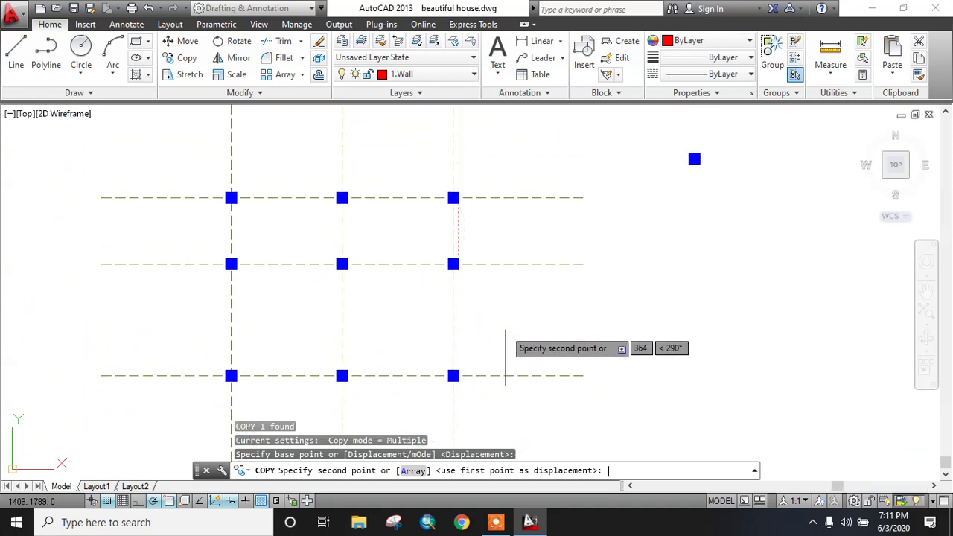
pyautogui.press('Escape')
# Step: Draw a wall line along the outer right side from the top-right column down to the second-row column
pyautogui.moveTo(468, 253); pyautogui.dragTo(465, 355, button='middle')
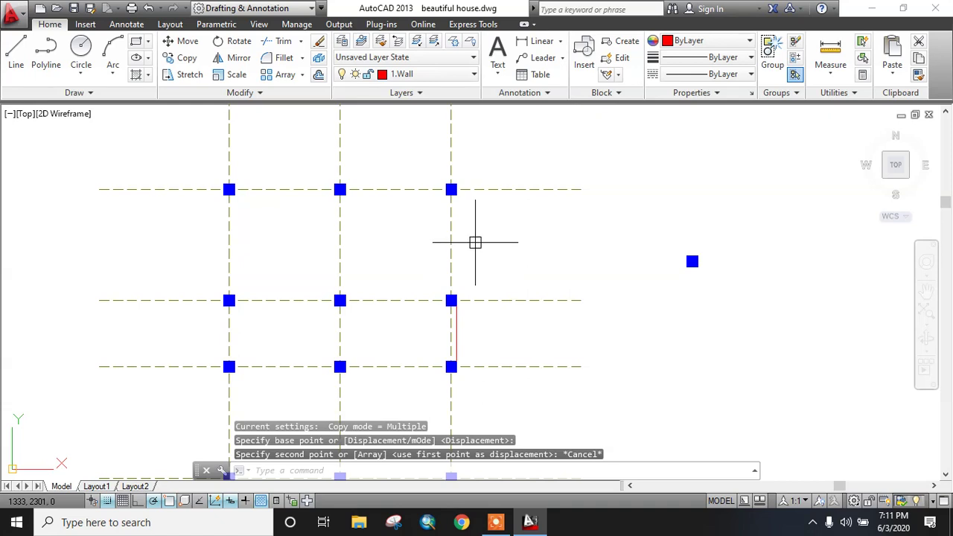
pyautogui.press('l')
pyautogui.press('Return')
pyautogui.click(456, 194)
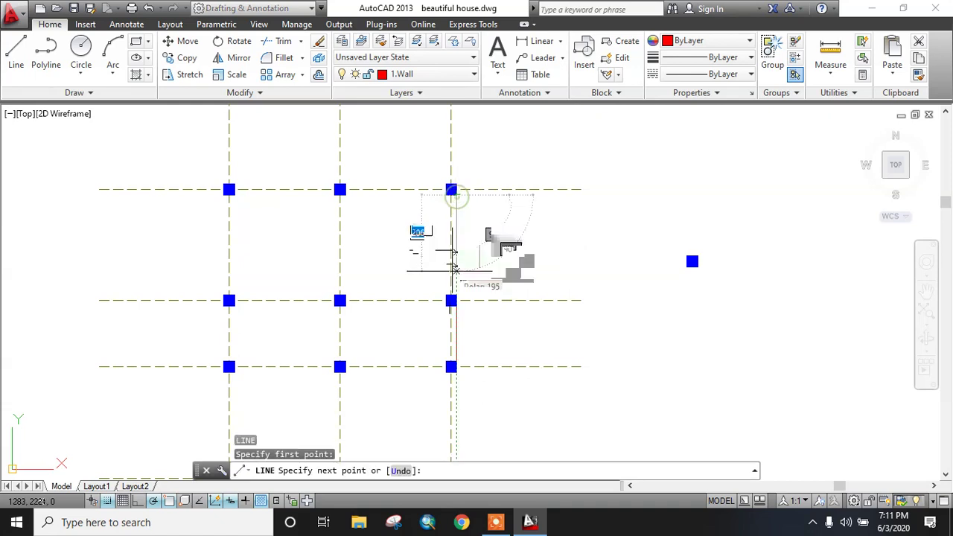
pyautogui.click(456, 295)
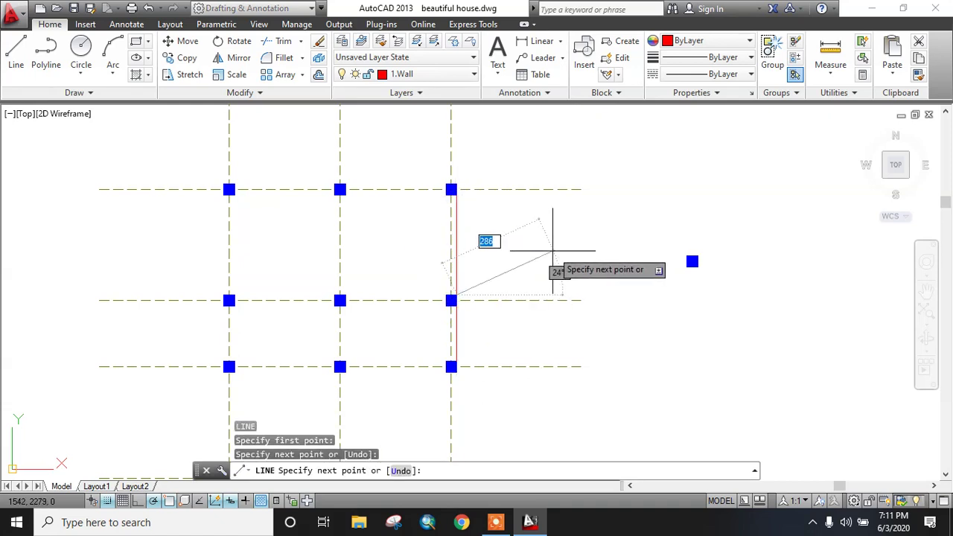
pyautogui.press('Escape')
# Step: Copy the upper right wall line from its top end to the outer lower corner of the right-hand third-row column
pyautogui.write('c')
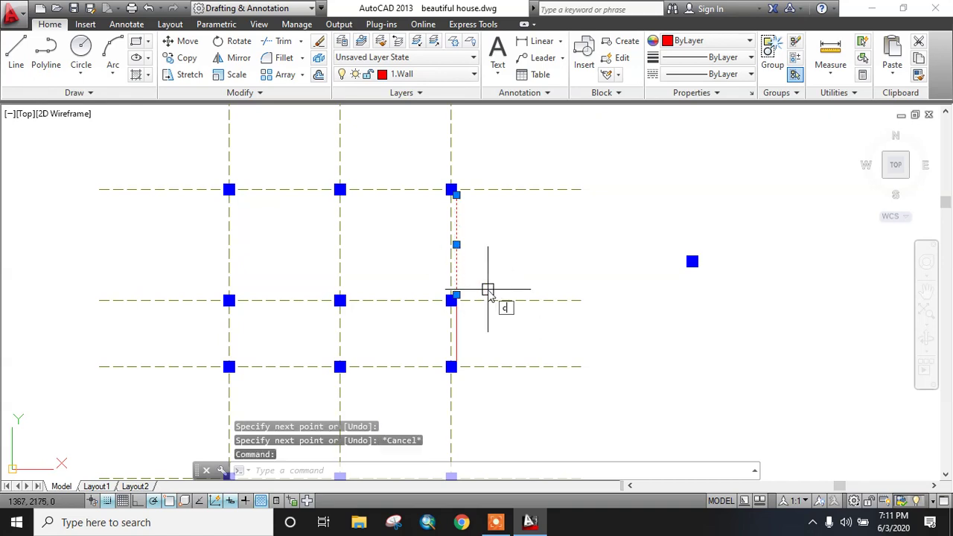
pyautogui.write('o')
pyautogui.press('Return')
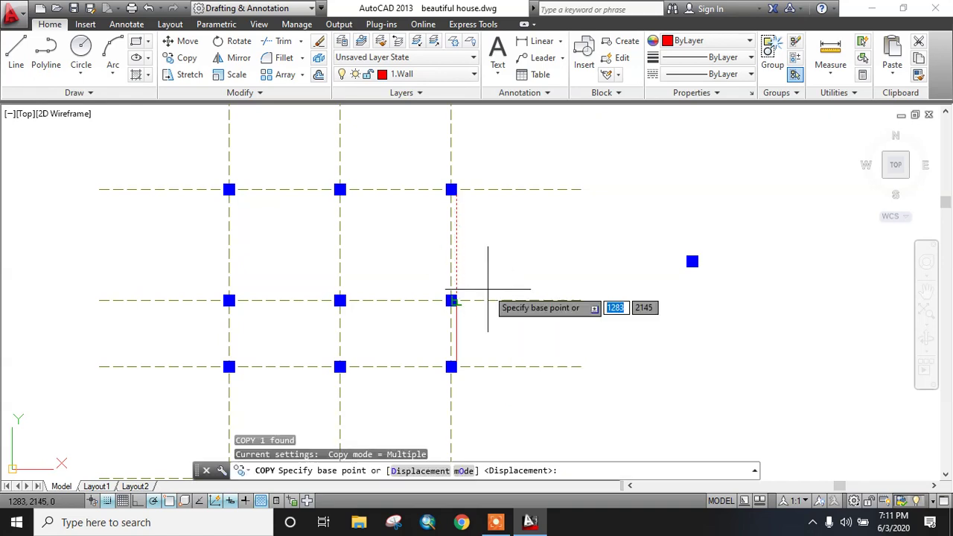
pyautogui.click(457, 195)
pyautogui.moveTo(493, 281); pyautogui.dragTo(509, 153, button='middle')
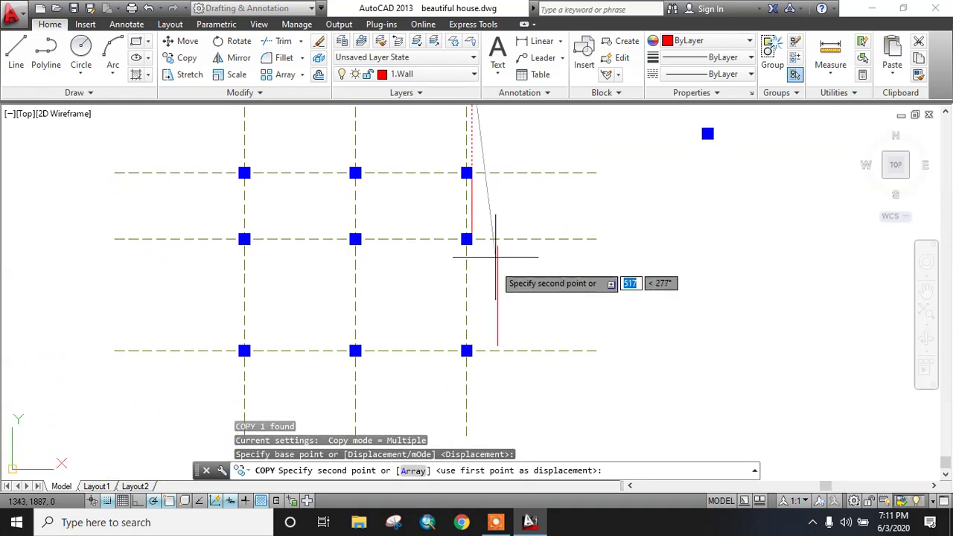
pyautogui.click(471, 356)
pyautogui.moveTo(493, 338); pyautogui.dragTo(570, 266, button='middle')
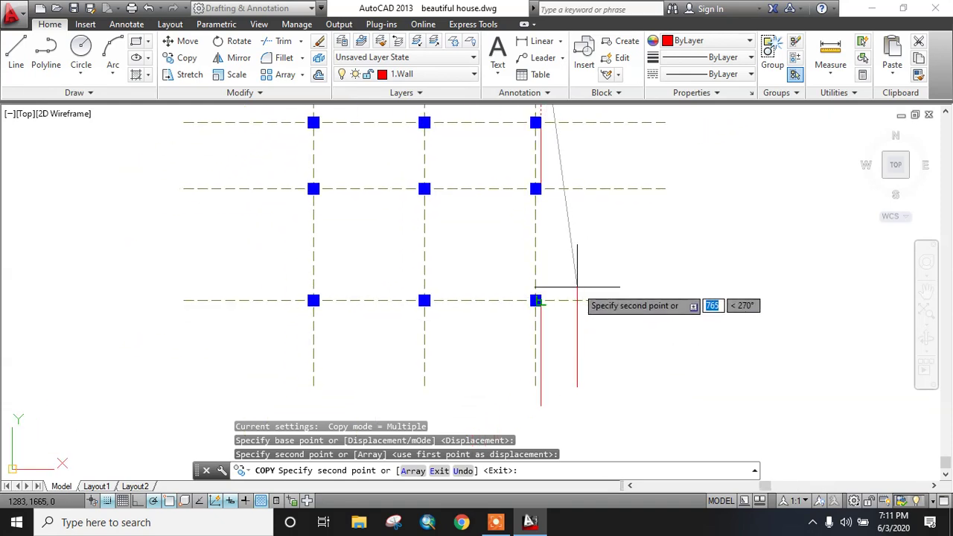
pyautogui.hotkey('ctrl', 'z')
pyautogui.scroll(2, 491, 325)
pyautogui.moveTo(492, 324); pyautogui.dragTo(495, 188, button='middle')
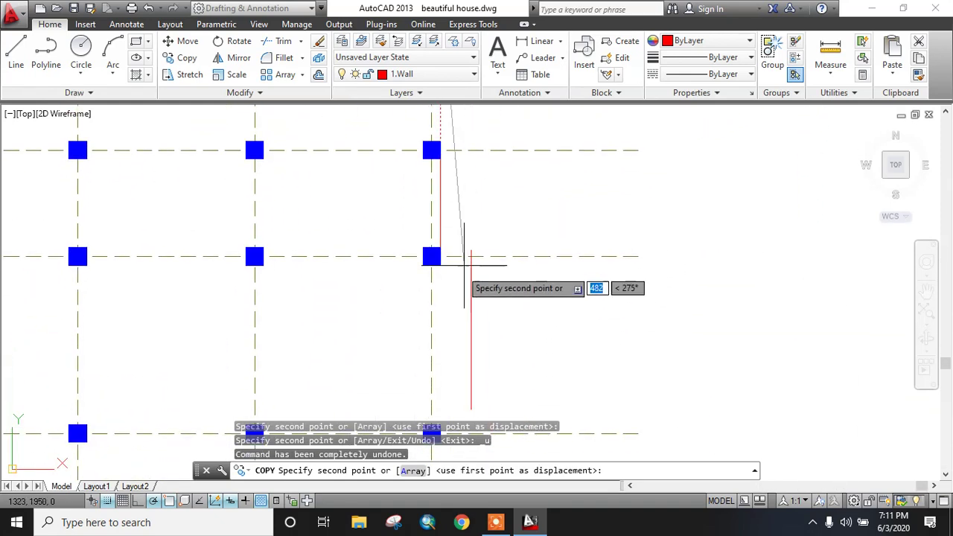
pyautogui.click(440, 266)
pyautogui.moveTo(521, 266); pyautogui.dragTo(613, 249, button='middle')
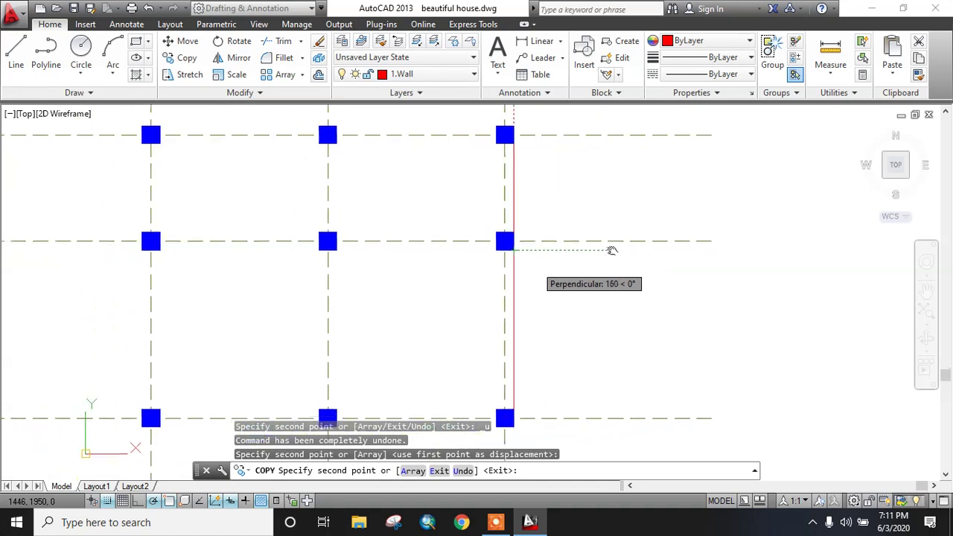
# Step: Place copies of the wall line along the outer left side in the bottom and top bays, and finish copying
pyautogui.scroll(-4, 596, 247)
pyautogui.scroll(5, 437, 264)
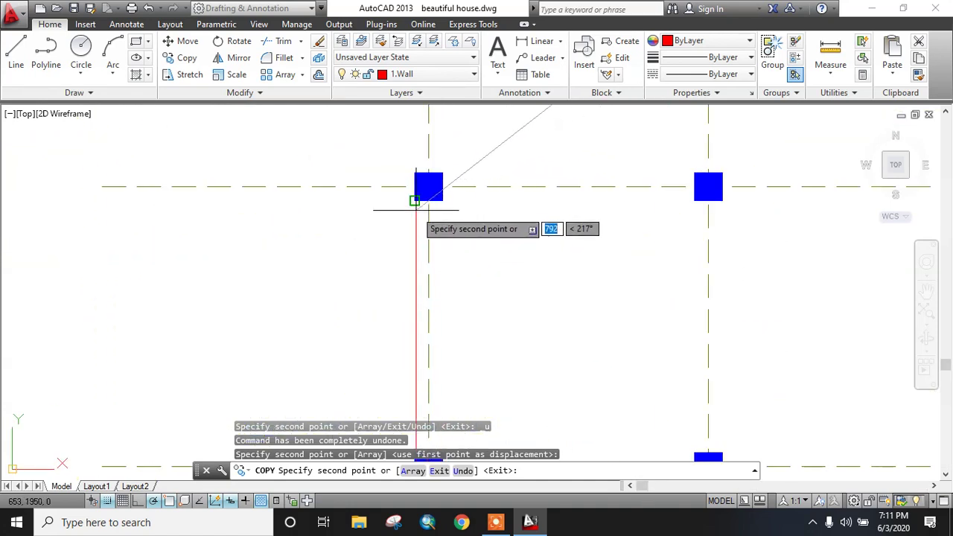
pyautogui.scroll(-4, 455, 256)
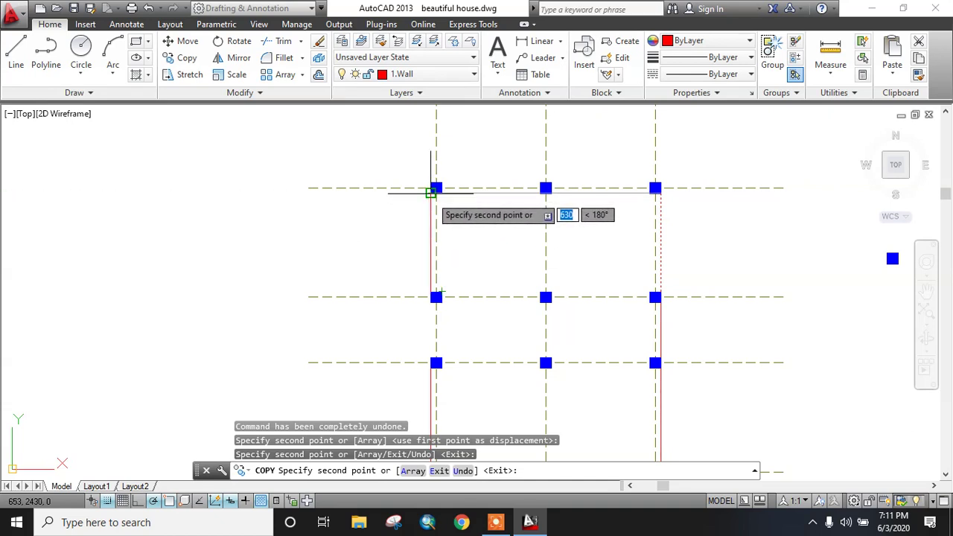
pyautogui.moveTo(479, 249); pyautogui.dragTo(395, 195, button='middle')
pyautogui.scroll(-2, 395, 212)
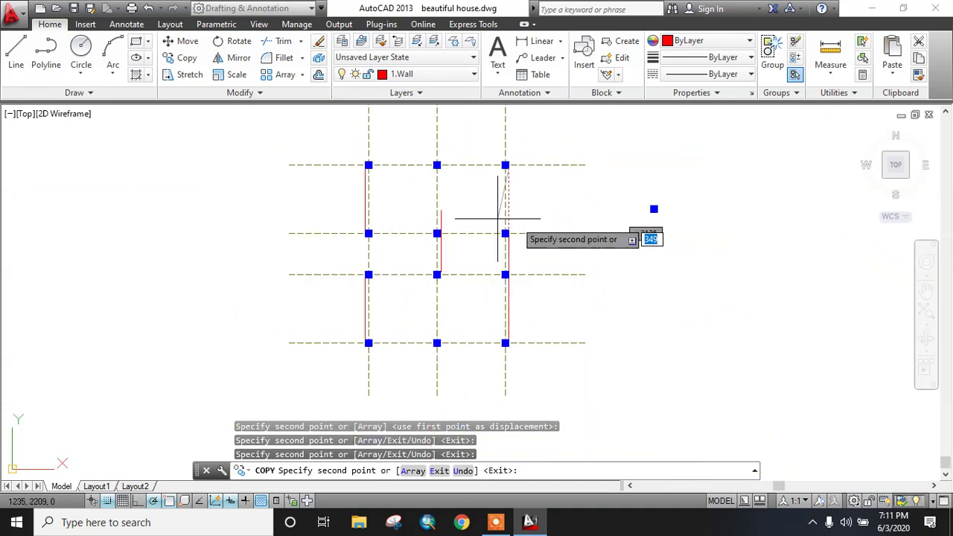
pyautogui.press('Escape')
# Step: Draw a wall line along the outer top side between the top-left and top-middle columns
pyautogui.press('l')
pyautogui.press('Return')
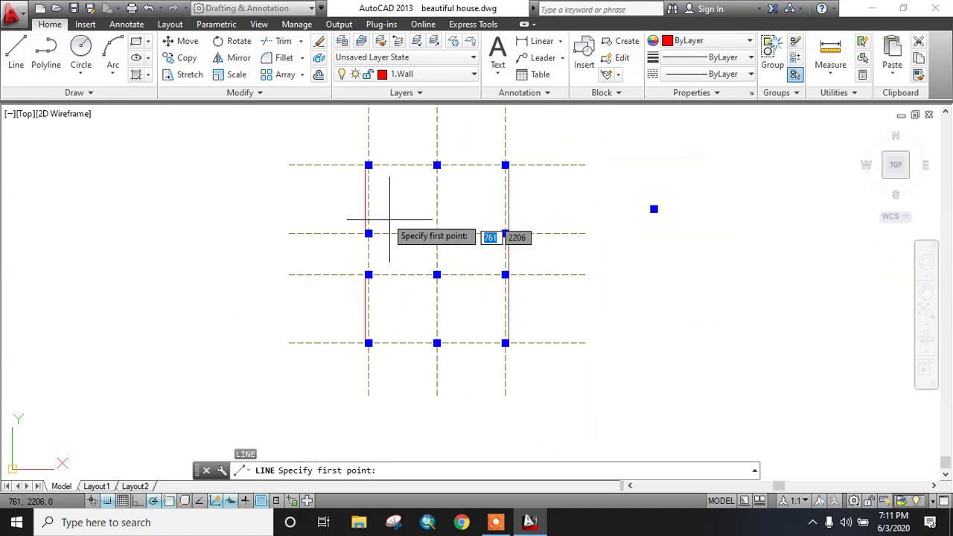
pyautogui.scroll(2, 378, 164)
pyautogui.click(367, 165)
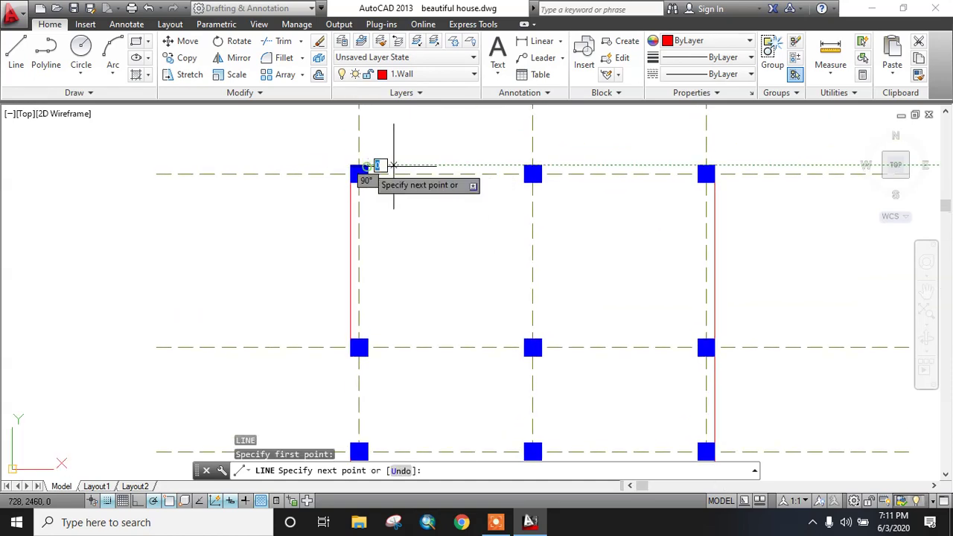
pyautogui.click(523, 164)
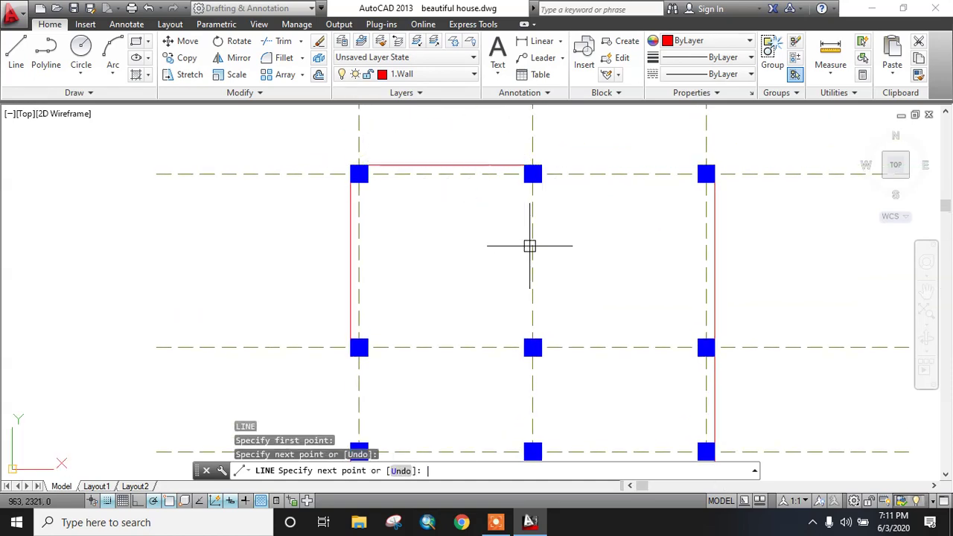
pyautogui.press('Escape')
# Step: Copy the top-left wall line to the outer top side between the top-middle and top-right columns
pyautogui.click(445, 163)
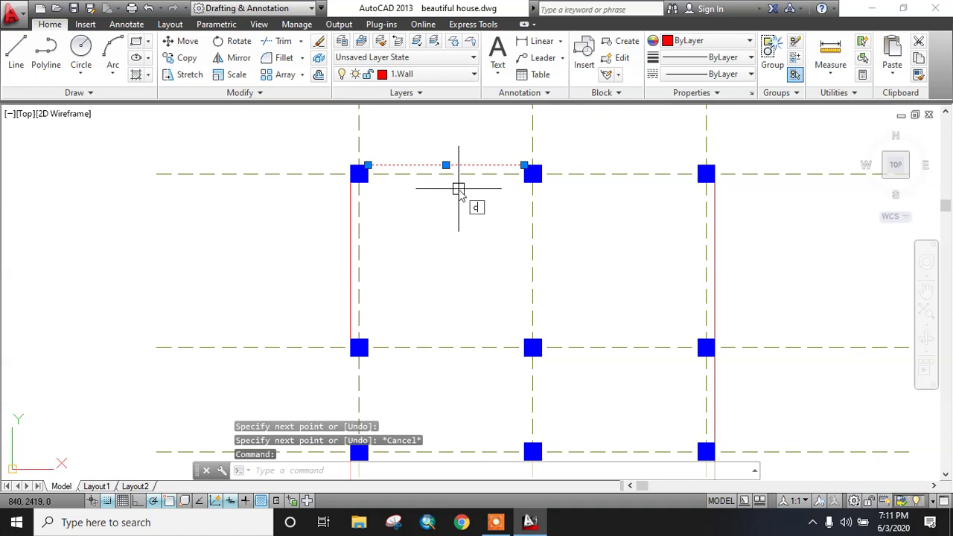
pyautogui.write('Co')
pyautogui.press('Return')
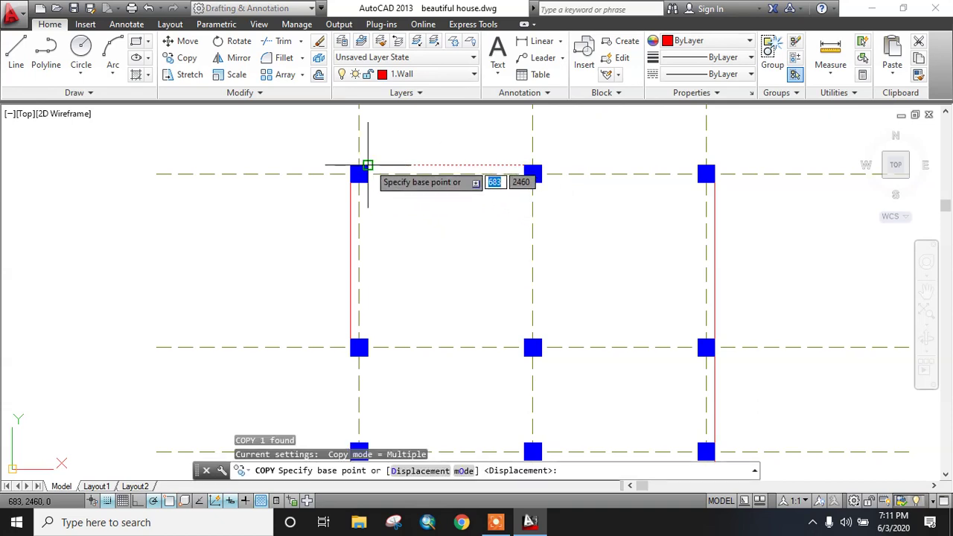
pyautogui.click(368, 165)
pyautogui.click(542, 164)
# Step: Place copies of the wall line in both bays along the lower side of the second column row and the upper side of the third
pyautogui.moveTo(596, 307); pyautogui.dragTo(579, 226, button='middle')
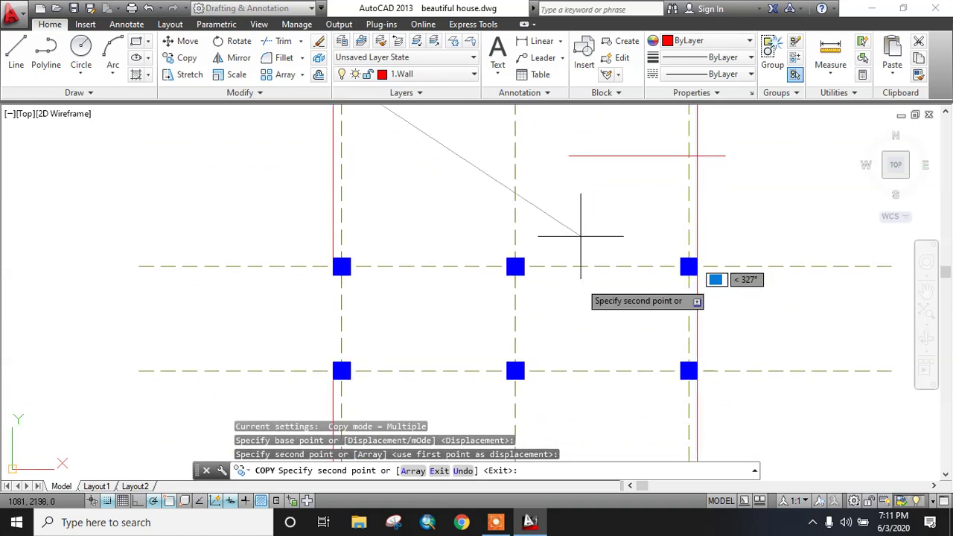
pyautogui.moveTo(509, 333)
pyautogui.mouseDown(button='middle')
pyautogui.moveTo(524, 223)
pyautogui.moveTo(525, 302)
pyautogui.moveTo(554, 289)
pyautogui.mouseUp(button='middle')
pyautogui.scroll(-2, 525, 225)
pyautogui.click(424, 271)
pyautogui.click(530, 269)
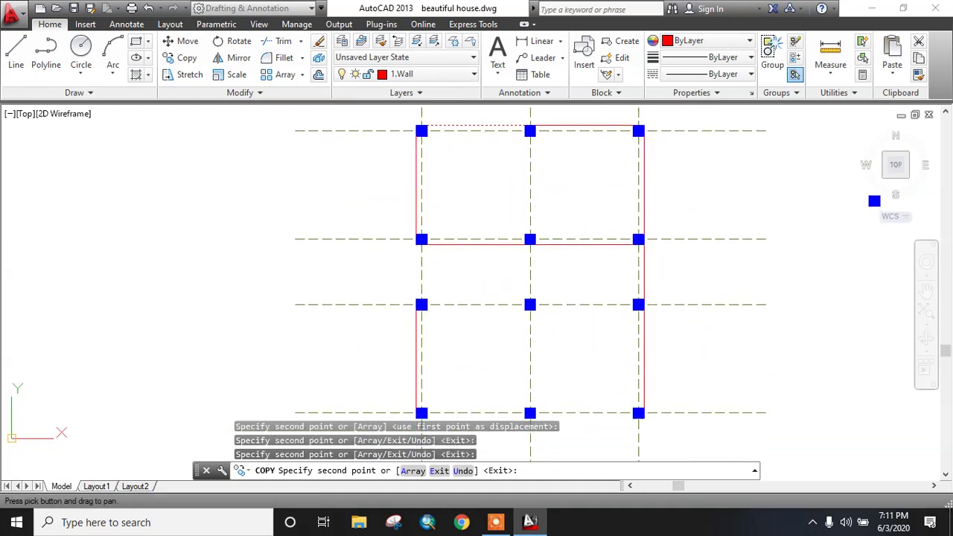
pyautogui.click(426, 301)
pyautogui.click(534, 303)
# Step: Place copies of the wall line in both bays along the outer lower side of the bottom column row, and finish copying
pyautogui.moveTo(536, 327); pyautogui.dragTo(544, 243, button='middle')
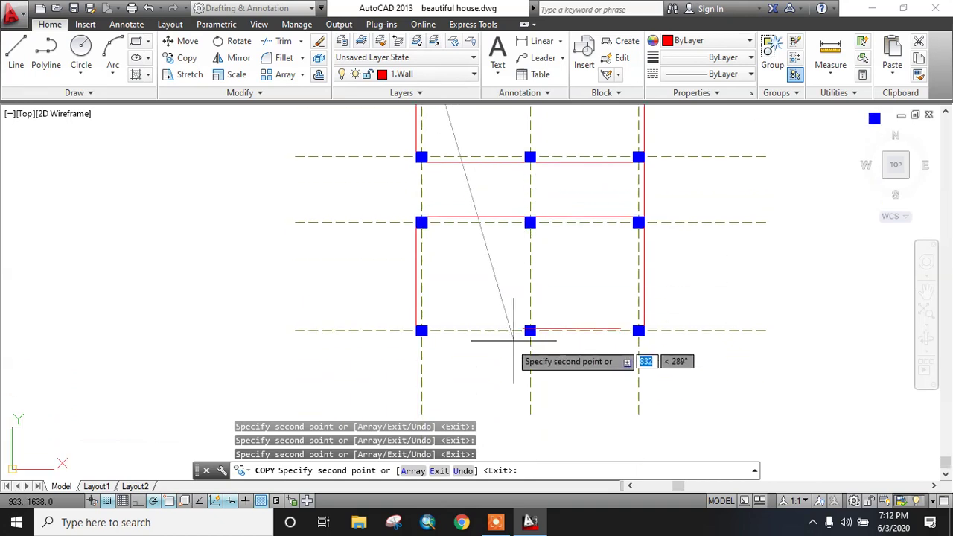
pyautogui.click(423, 330)
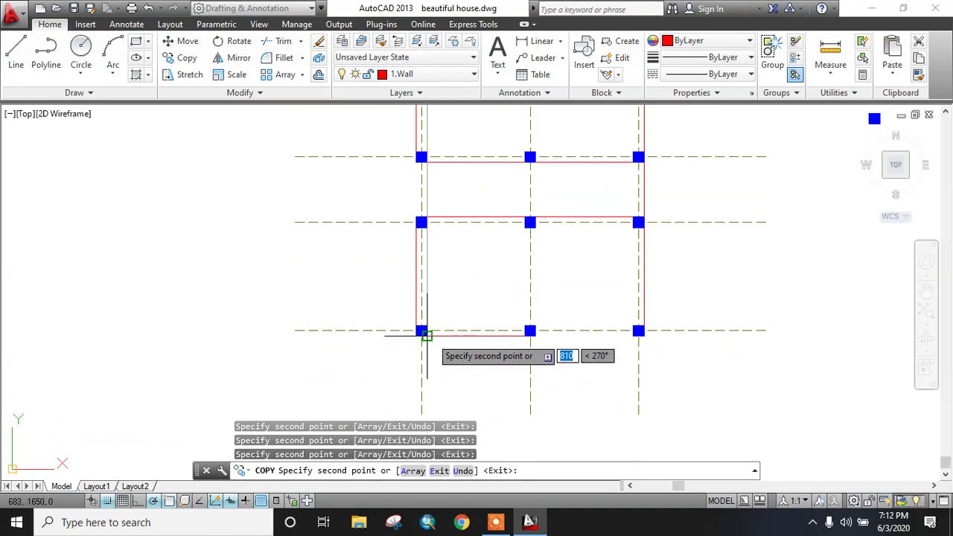
pyautogui.click(530, 330)
pyautogui.moveTo(546, 374); pyautogui.dragTo(549, 411, button='middle')
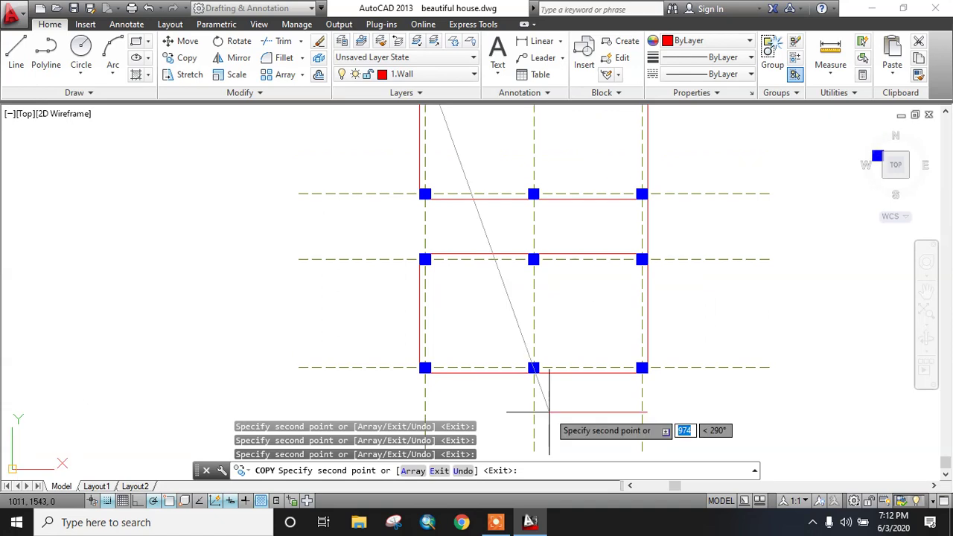
pyautogui.press('Escape')
pyautogui.scroll(-2, 549, 412)
pyautogui.moveTo(560, 334); pyautogui.dragTo(460, 357, button='middle')
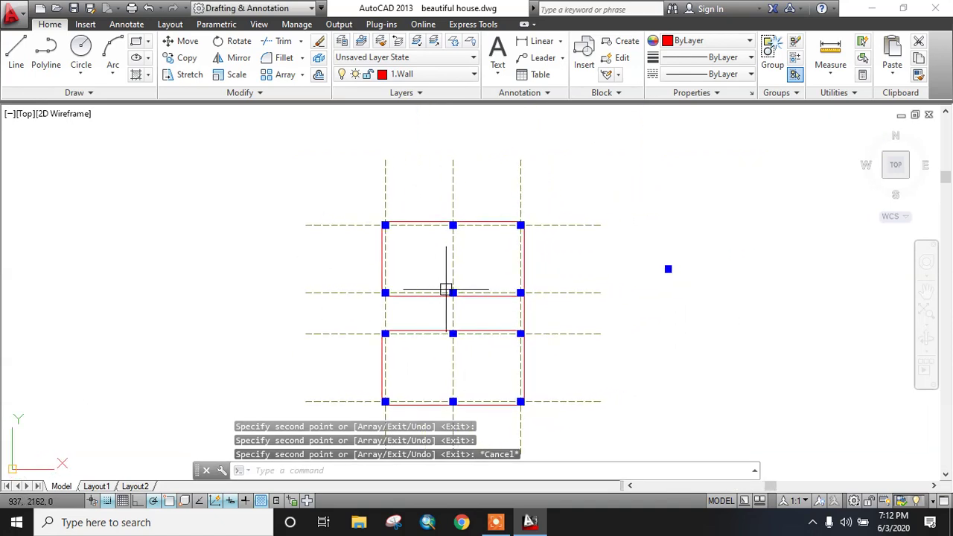
# Step: Offset the top wall lines and the upper and middle right-side wall lines inward by 23
pyautogui.write('o')
pyautogui.press('Return')
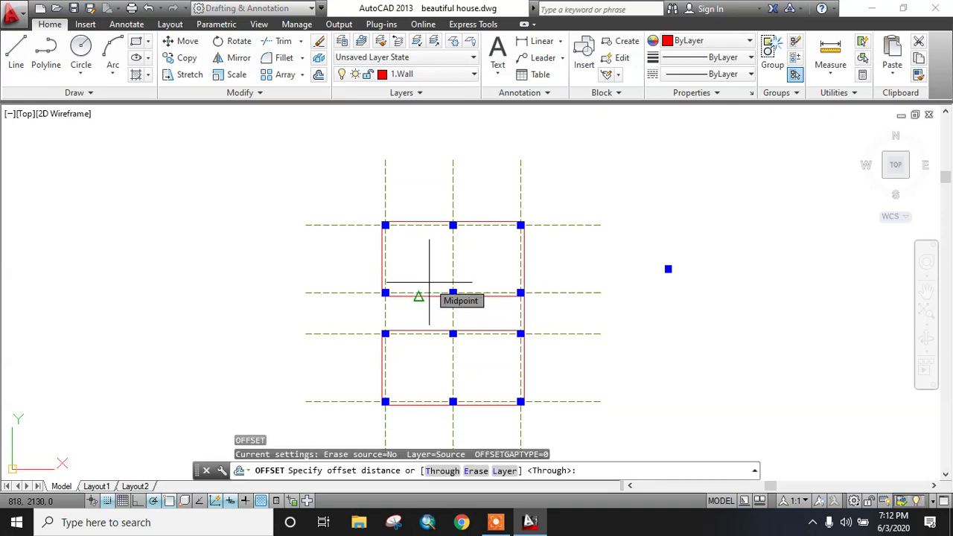
pyautogui.write('23')
pyautogui.press('Return')
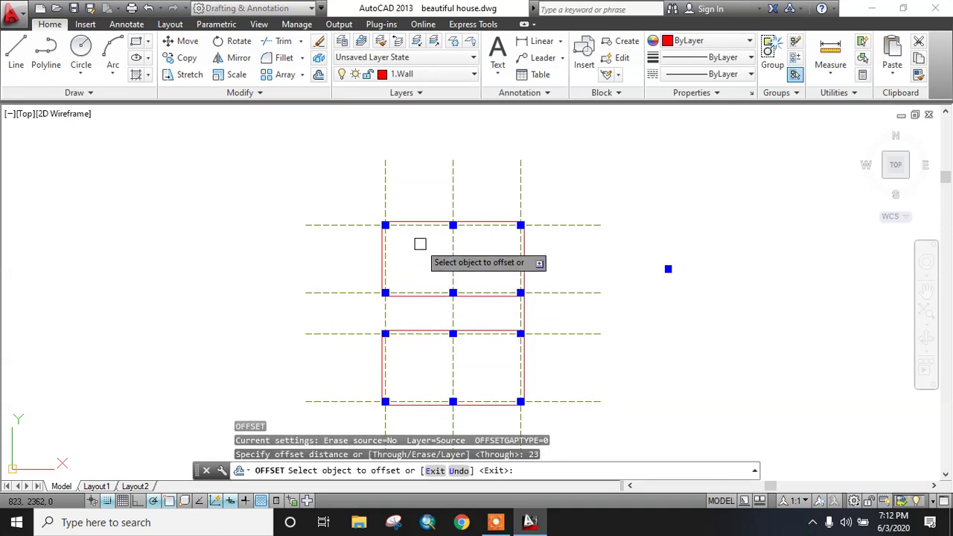
pyautogui.click(419, 224)
pyautogui.click(475, 220)
pyautogui.click(476, 221)
pyautogui.click(481, 254)
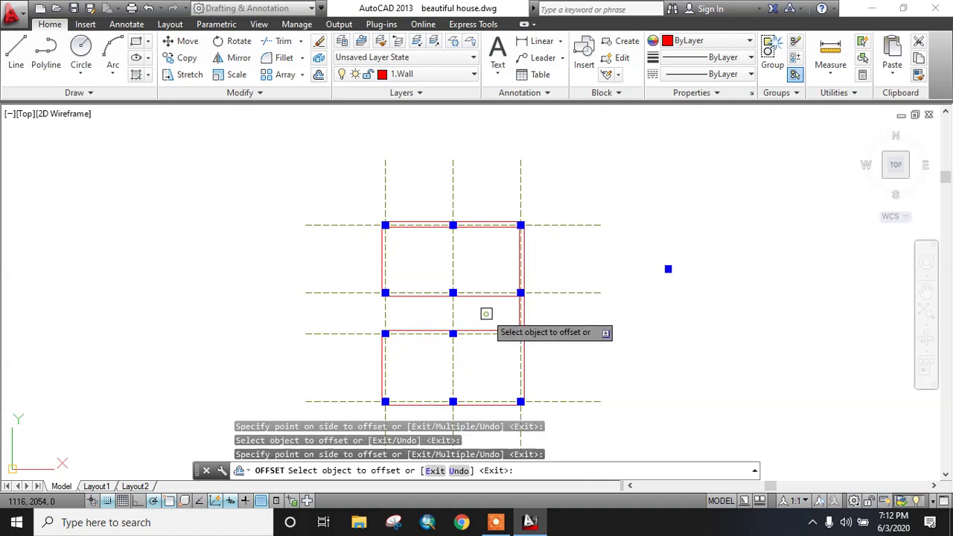
# Step: Offset the lower right wall line and the bottom wall lines inward by 23
pyautogui.click(523, 361)
pyautogui.click(503, 359)
pyautogui.scroll(2, 515, 313)
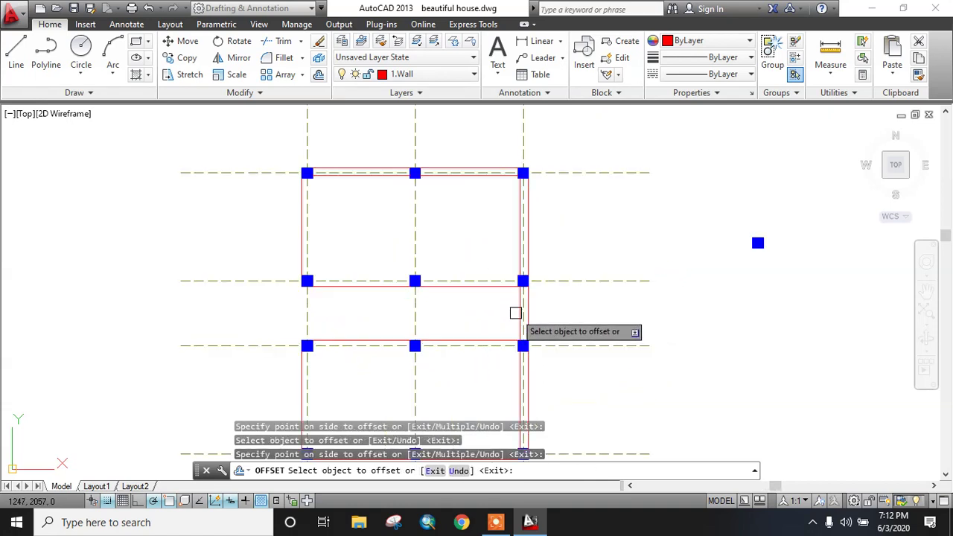
pyautogui.moveTo(522, 311); pyautogui.dragTo(508, 265, button='middle')
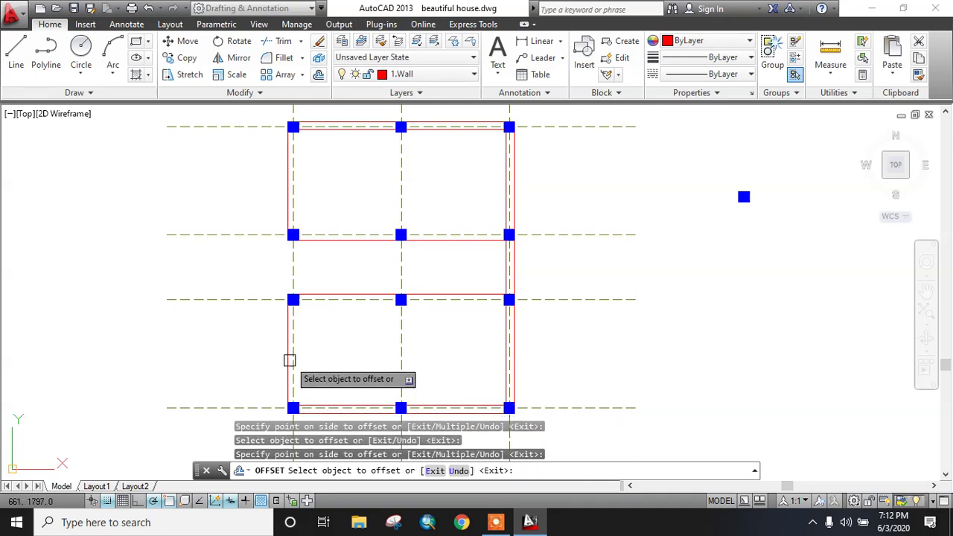
# Step: Offset the third-row wall lines and the lower left wall line into the lower block by 23
pyautogui.click(336, 297)
pyautogui.click(353, 335)
pyautogui.click(449, 296)
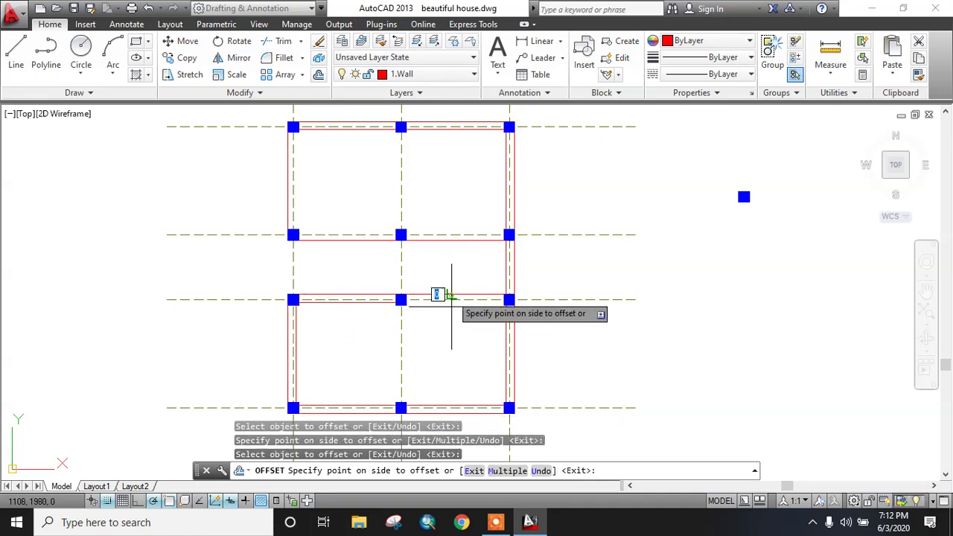
pyautogui.click(449, 296)
# Step: Offset the second-row wall lines and the upper left wall line into the upper block by 23, and finish offsetting
pyautogui.click(441, 241)
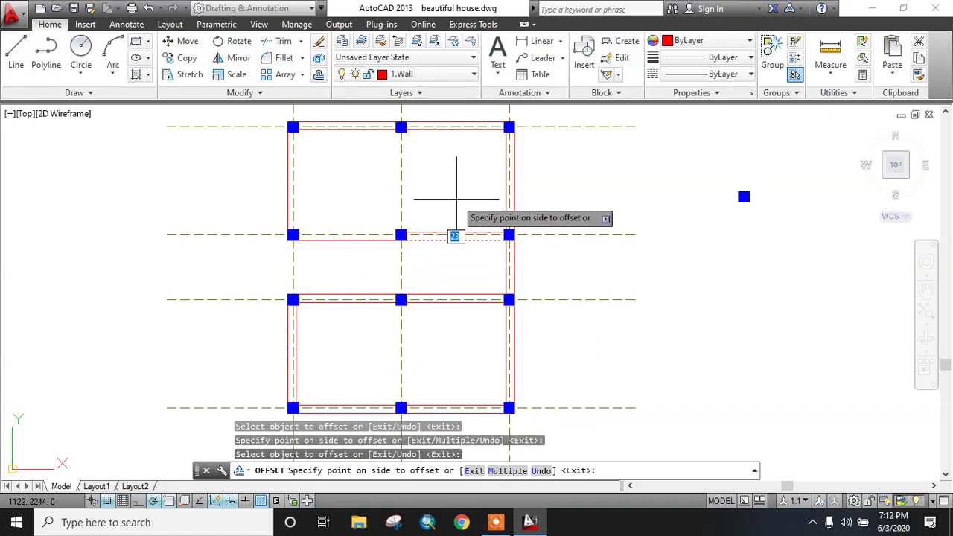
pyautogui.click(488, 218)
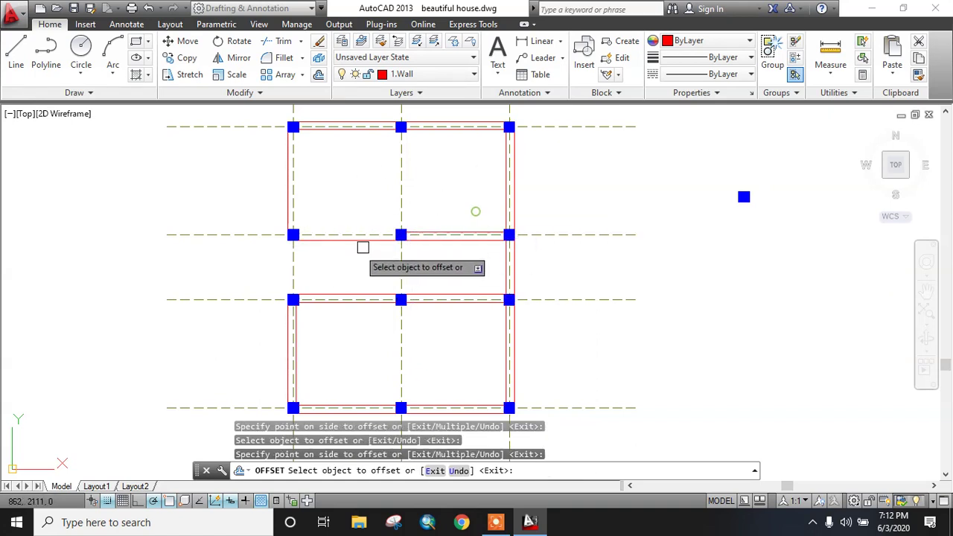
pyautogui.click(289, 203)
pyautogui.click(316, 202)
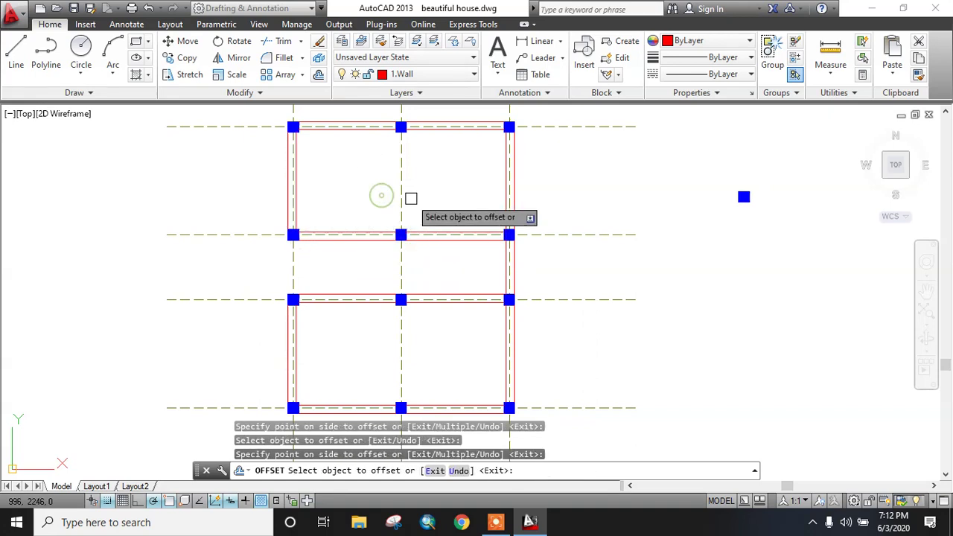
pyautogui.press('Escape')
# Step: Delete the right-side wall lines between the second and third column rows, together with the vertical grid line there
pyautogui.click(564, 283)
pyautogui.click(483, 271)
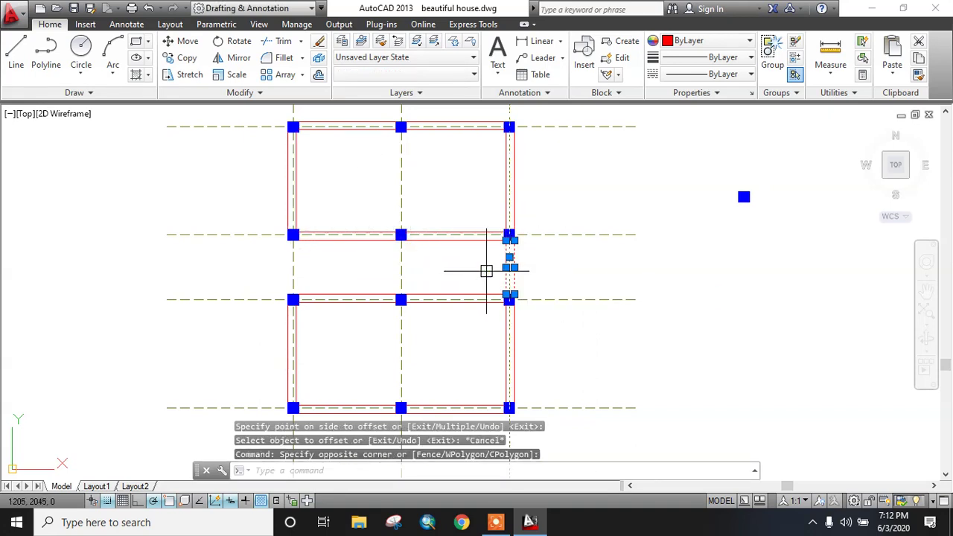
pyautogui.press('Delete')
pyautogui.moveTo(485, 270)
pyautogui.mouseDown(button='middle')
pyautogui.moveTo(511, 319)
pyautogui.moveTo(444, 347)
pyautogui.mouseUp(button='middle')
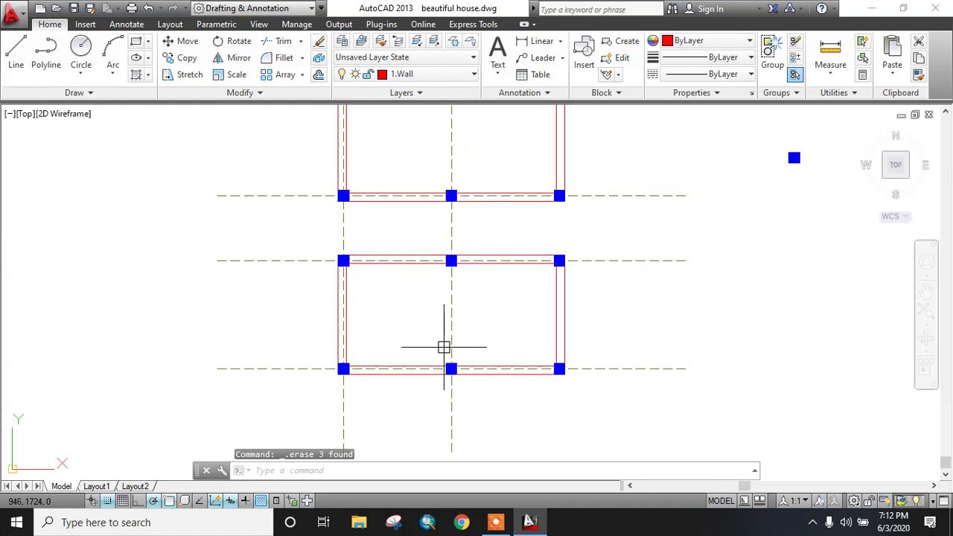
pyautogui.click(522, 303)
pyautogui.click(596, 316)
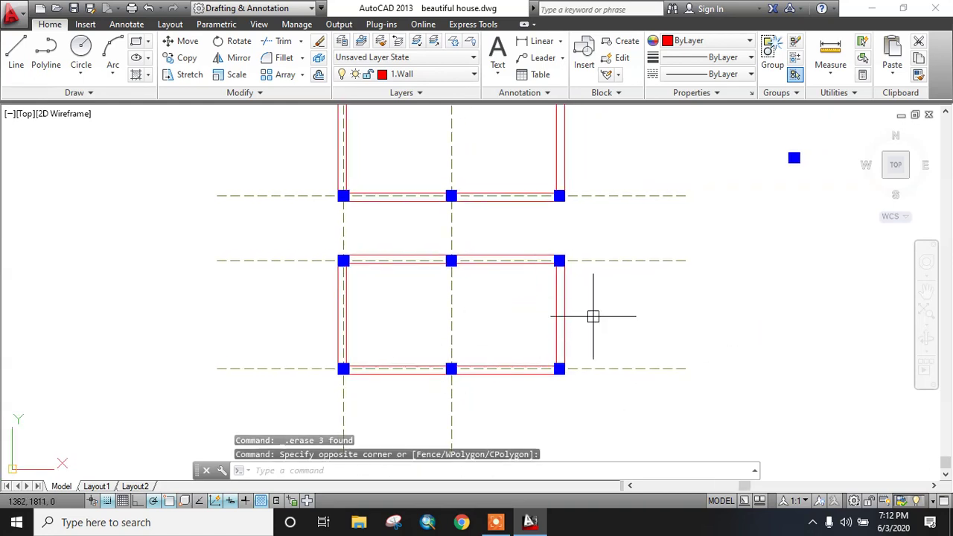
pyautogui.click(592, 319)
pyautogui.click(513, 306)
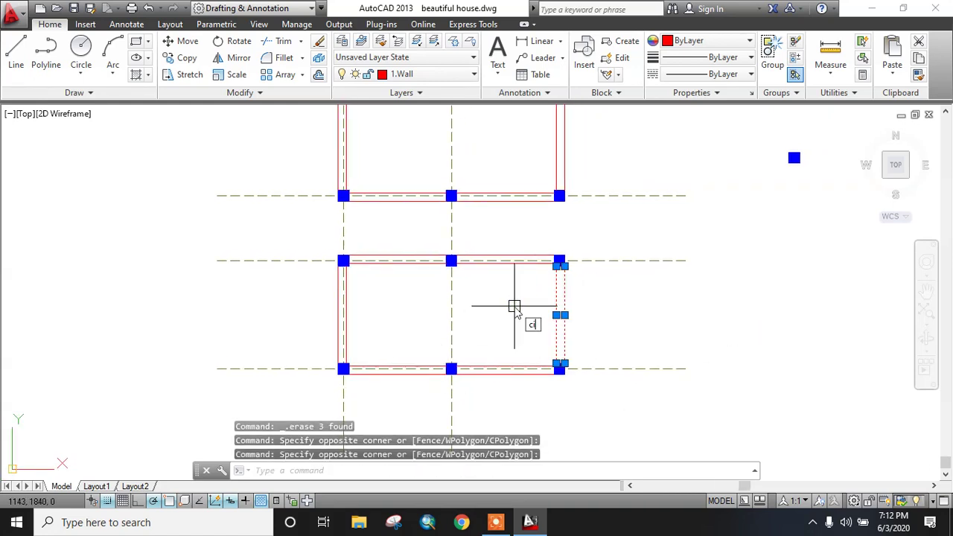
pyautogui.press('Return')
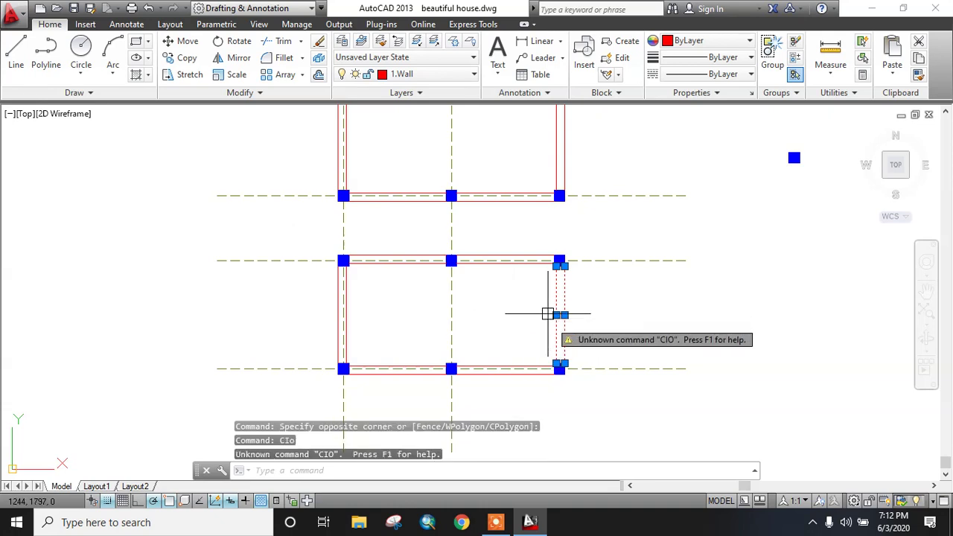
pyautogui.click(564, 363)
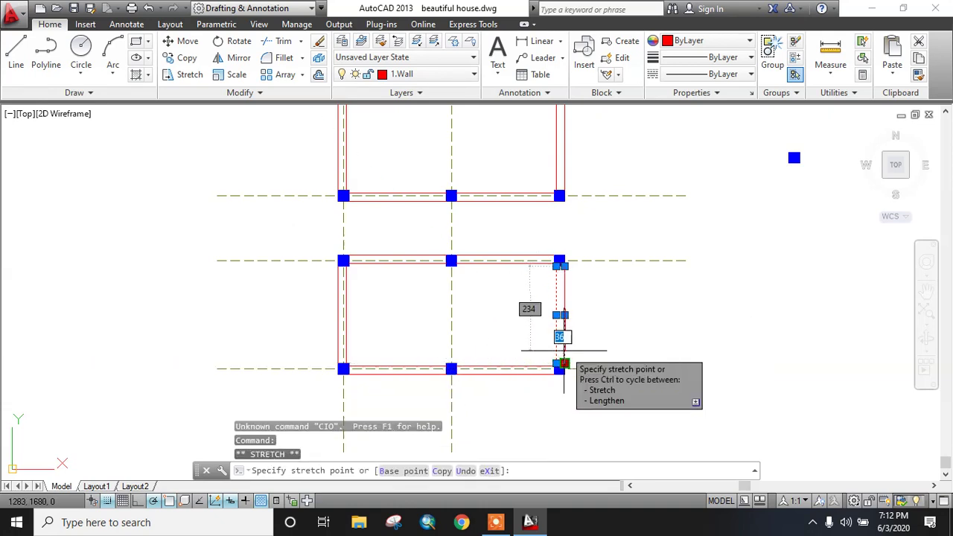
pyautogui.click(453, 364)
pyautogui.press('Escape')
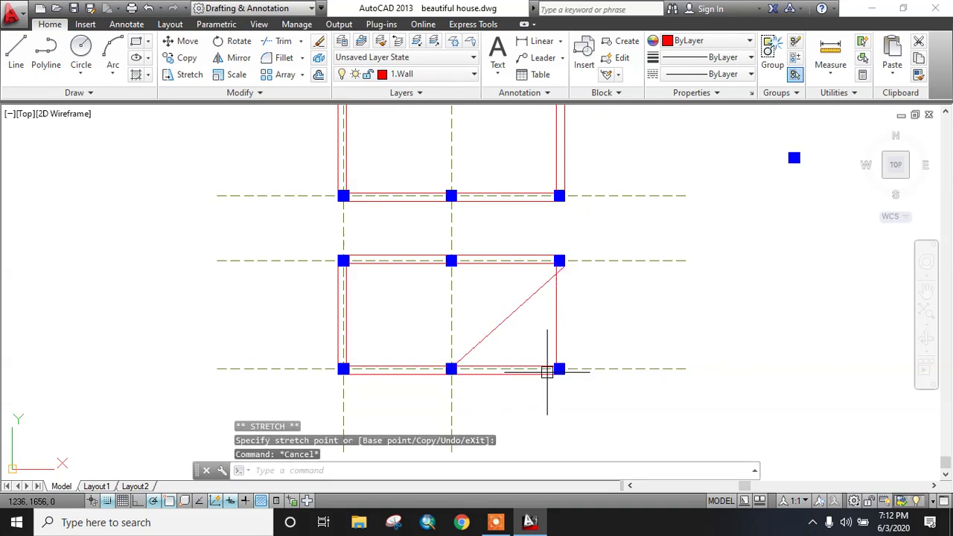
pyautogui.hotkey('ctrl', 'z')
# Step: Copy the lower block's right wall pair to between the middle columns of the lower block
pyautogui.click(629, 329)
pyautogui.click(549, 303)
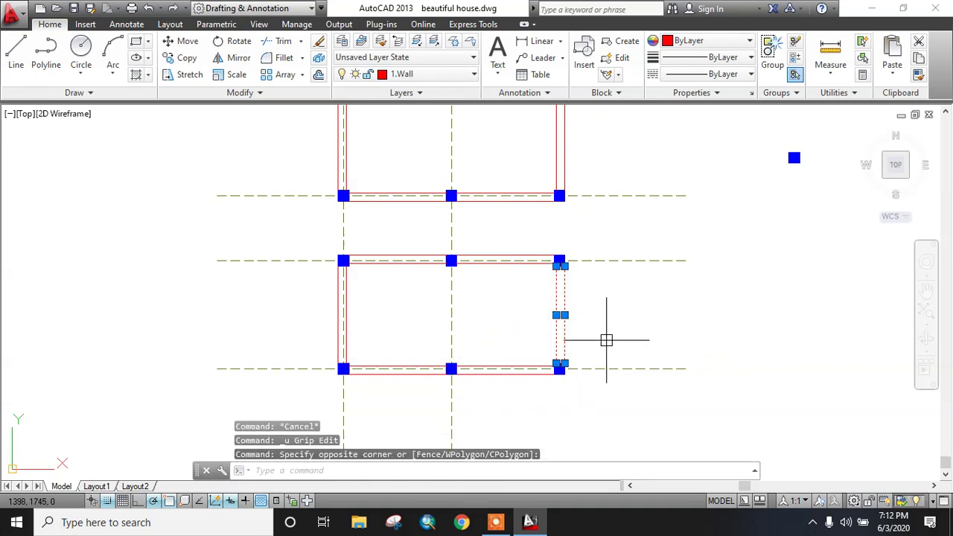
pyautogui.write('co')
pyautogui.press('Return')
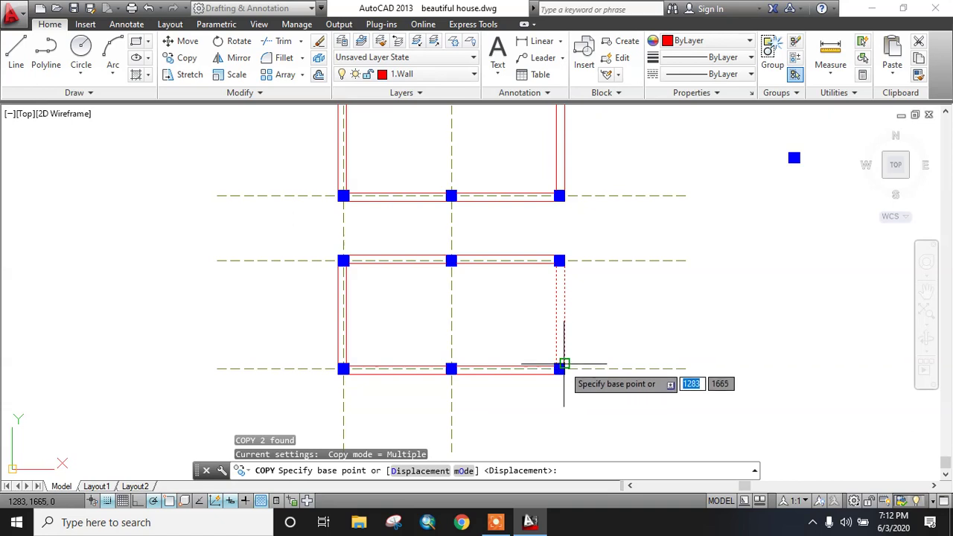
pyautogui.click(564, 364)
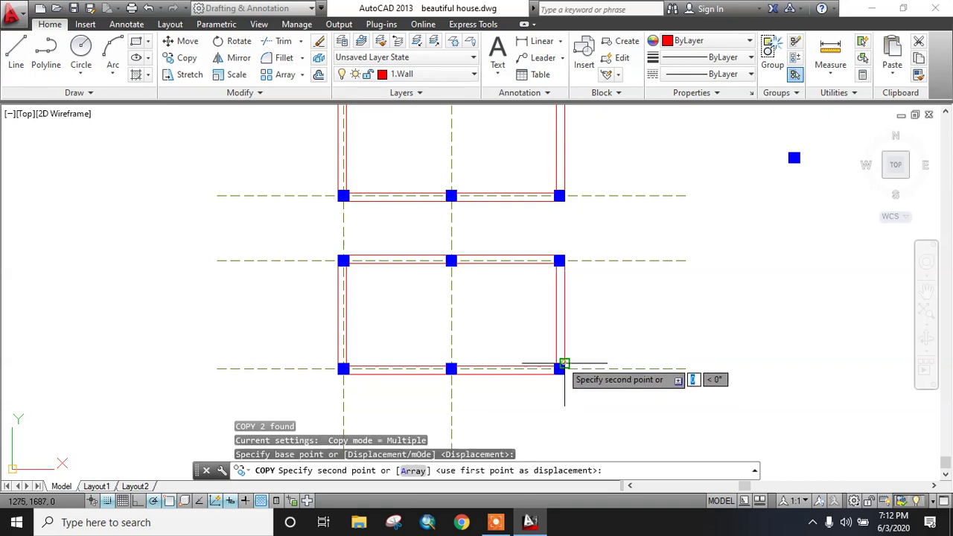
pyautogui.click(456, 364)
# Step: Place another copy of the wall pair between the middle columns of the upper block, and finish copying
pyautogui.moveTo(468, 307); pyautogui.dragTo(472, 446, button='middle')
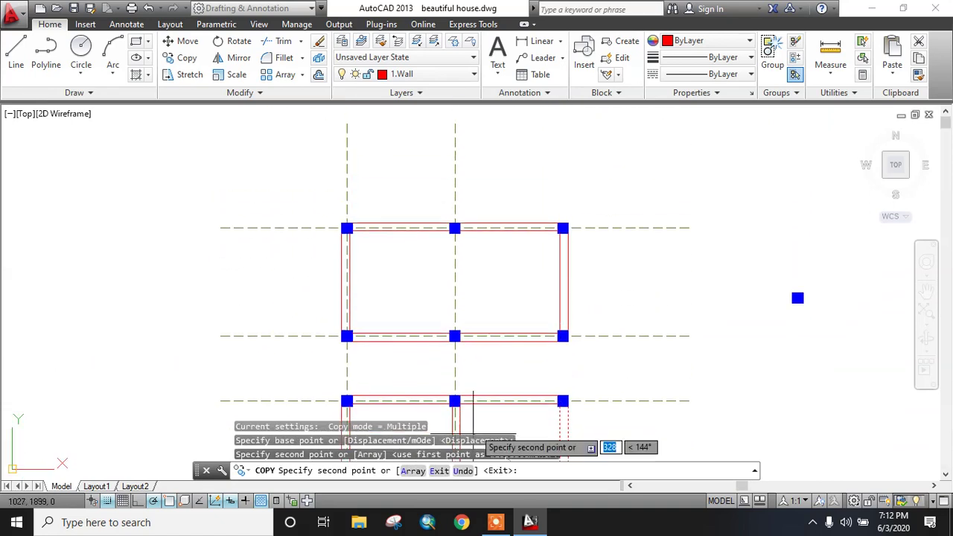
pyautogui.click(460, 330)
pyautogui.scroll(2, 505, 314)
pyautogui.moveTo(508, 314); pyautogui.dragTo(522, 268, button='middle')
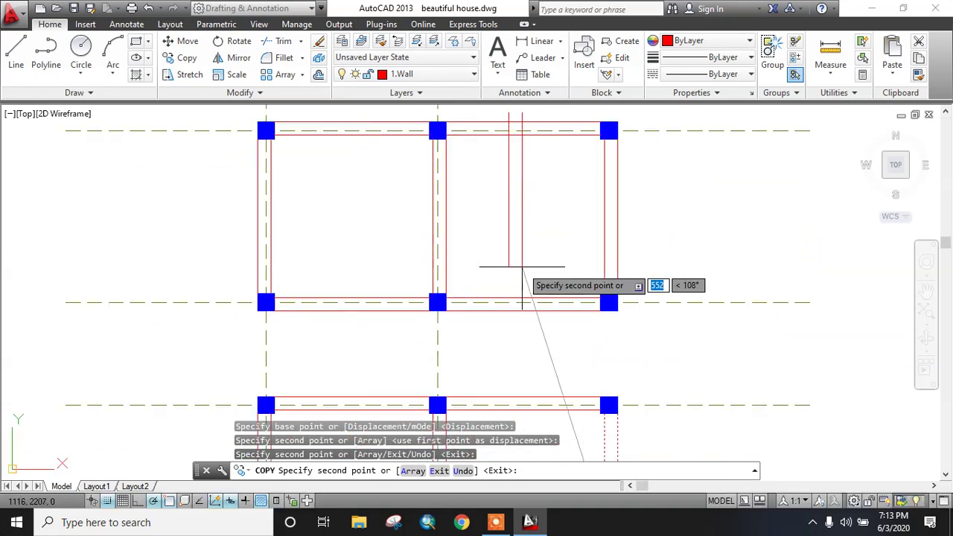
pyautogui.press('Escape')
pyautogui.click(522, 267)
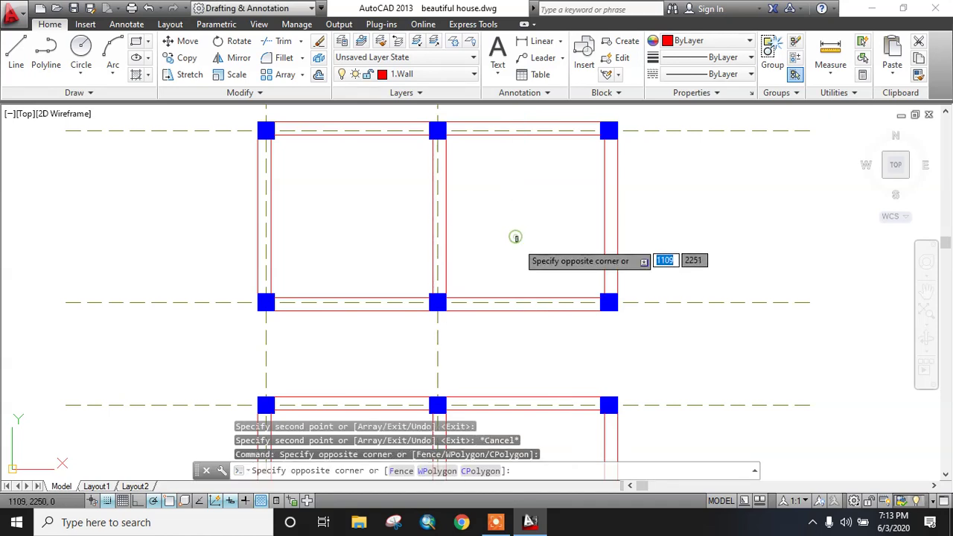
pyautogui.moveTo(516, 238); pyautogui.dragTo(554, 270, button='middle')
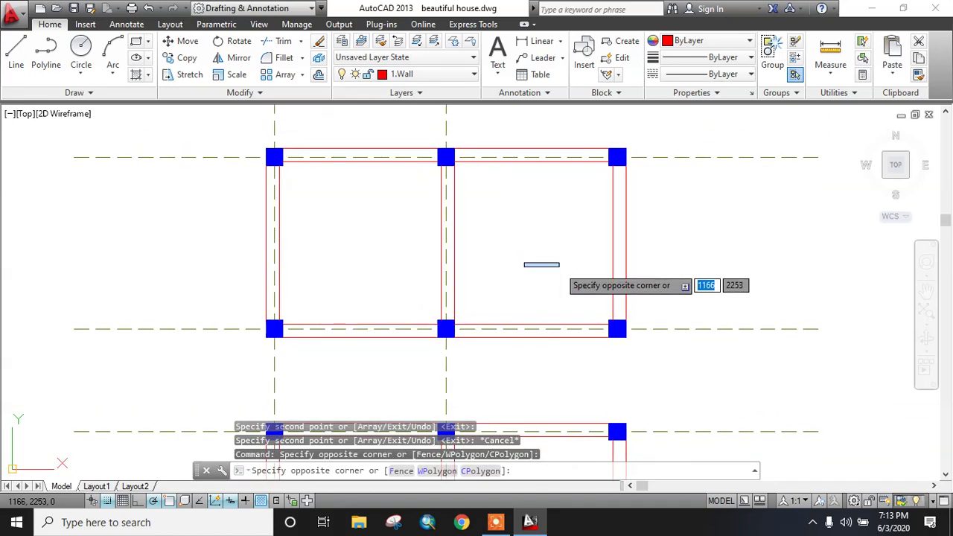
pyautogui.click(531, 283)
pyautogui.click(316, 234)
pyautogui.click(366, 259)
pyautogui.moveTo(365, 260); pyautogui.dragTo(324, 159, button='middle')
pyautogui.moveTo(521, 166); pyautogui.dragTo(533, 245, button='middle')
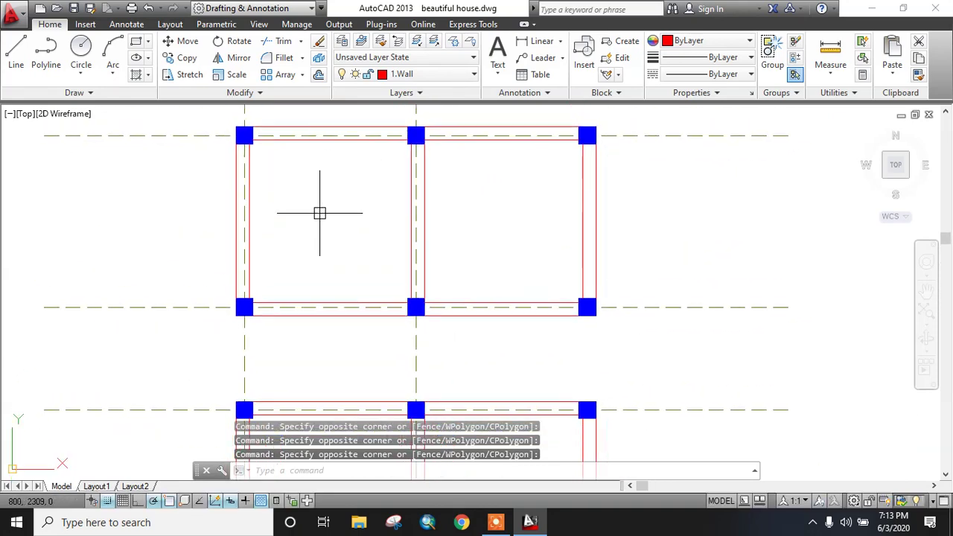
pyautogui.moveTo(317, 239); pyautogui.dragTo(330, 283, button='middle')
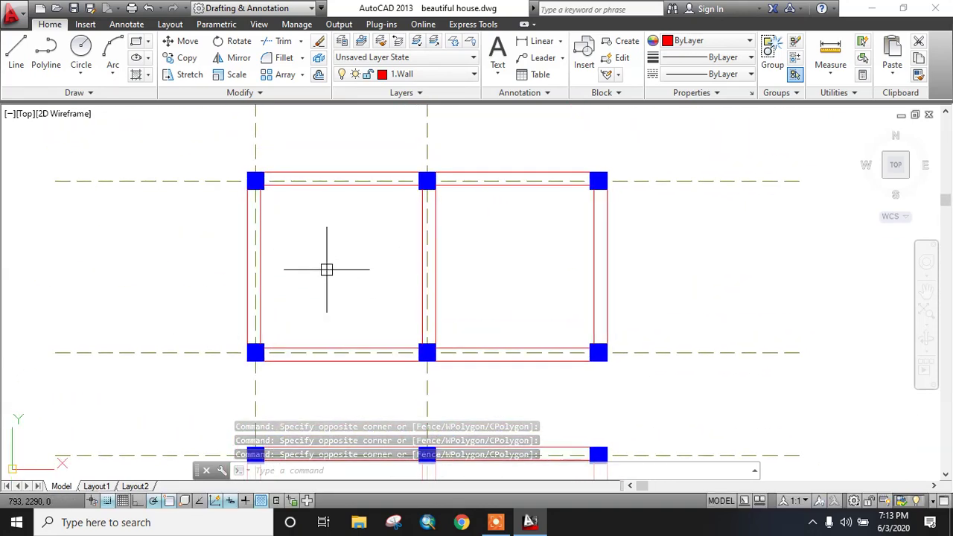
# Step: Offset the inner line of the upper block's left wall 180 into the left room
pyautogui.write('o')
pyautogui.press('Return')
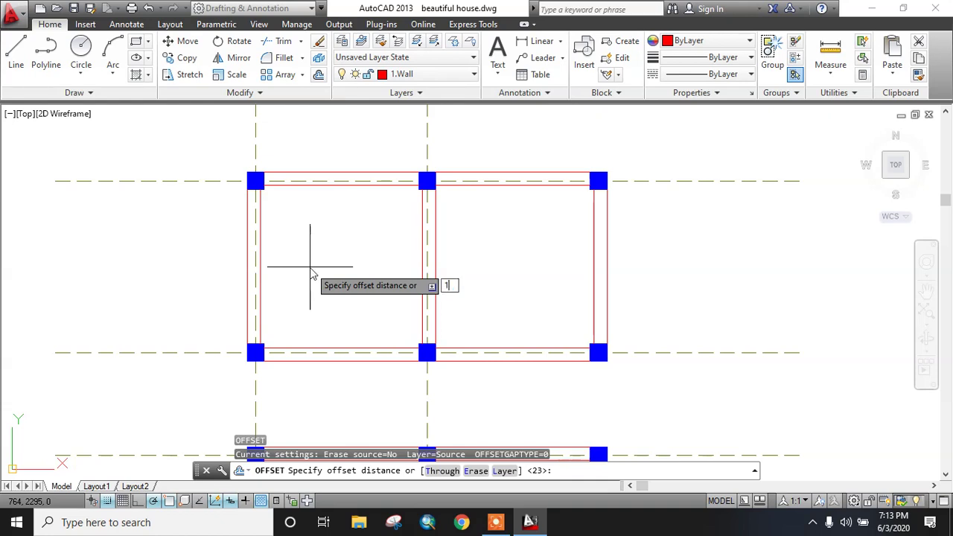
pyautogui.press('Return')
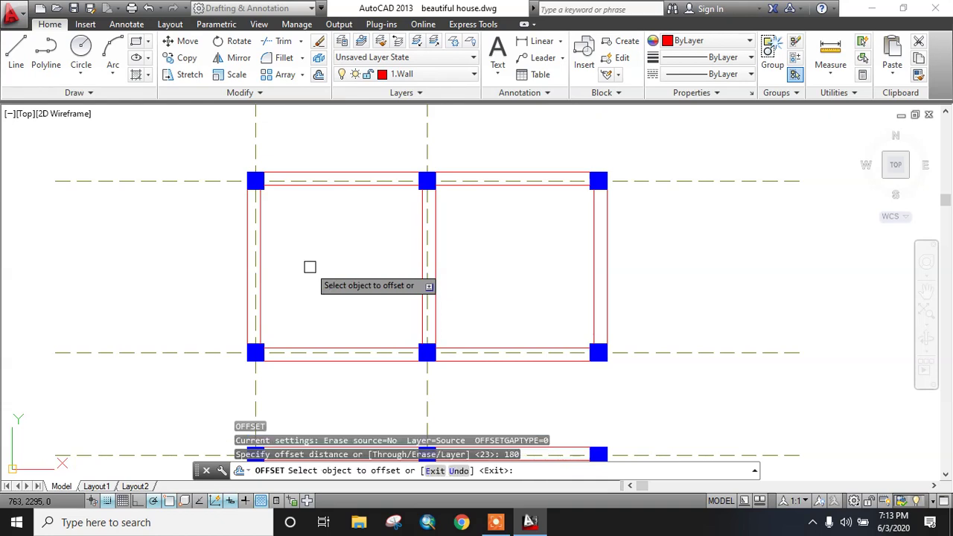
pyautogui.click(260, 257)
pyautogui.click(289, 258)
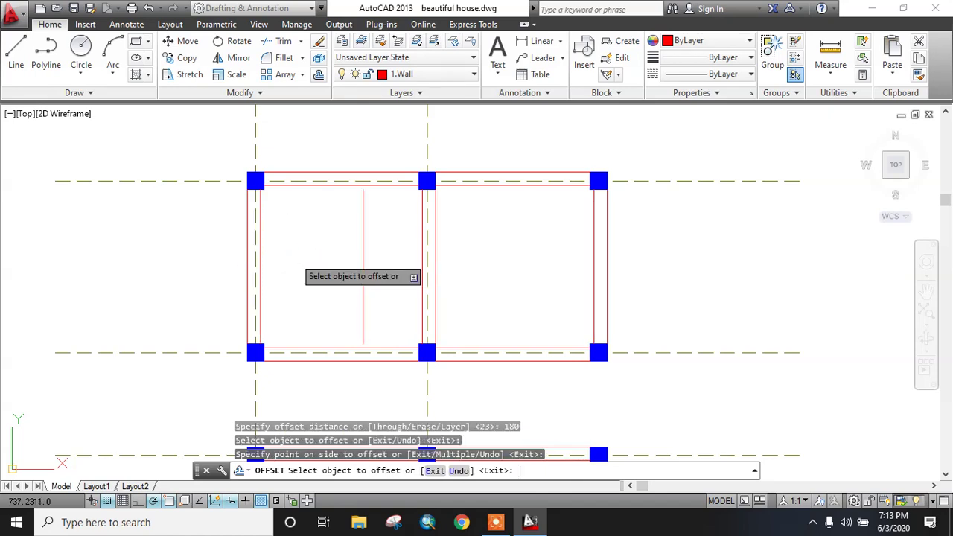
pyautogui.press('Escape')
# Step: Extend both ends of the new vertical line to the inner lines of the room's upper and lower walls
pyautogui.write('ex')
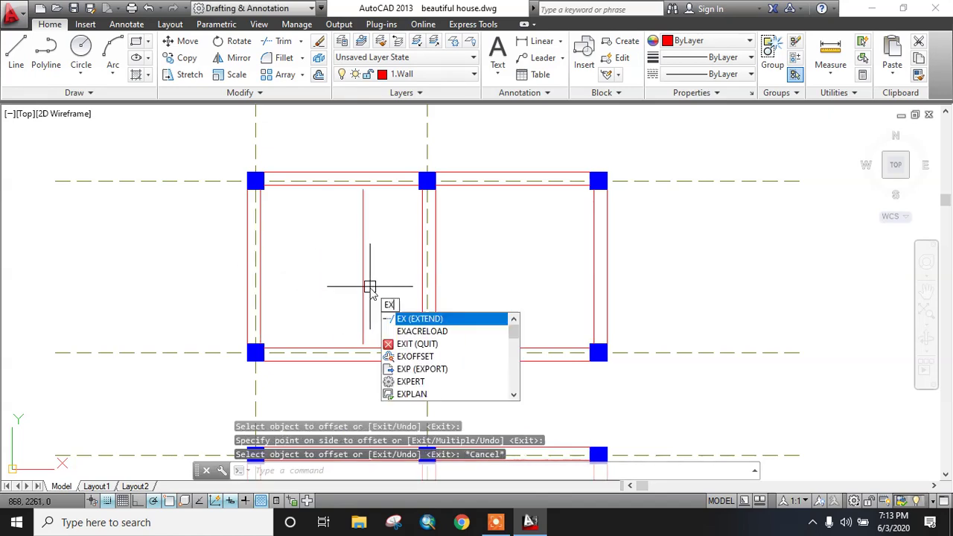
pyautogui.press('Return')
pyautogui.press('Return')
pyautogui.click(407, 228)
pyautogui.click(312, 205)
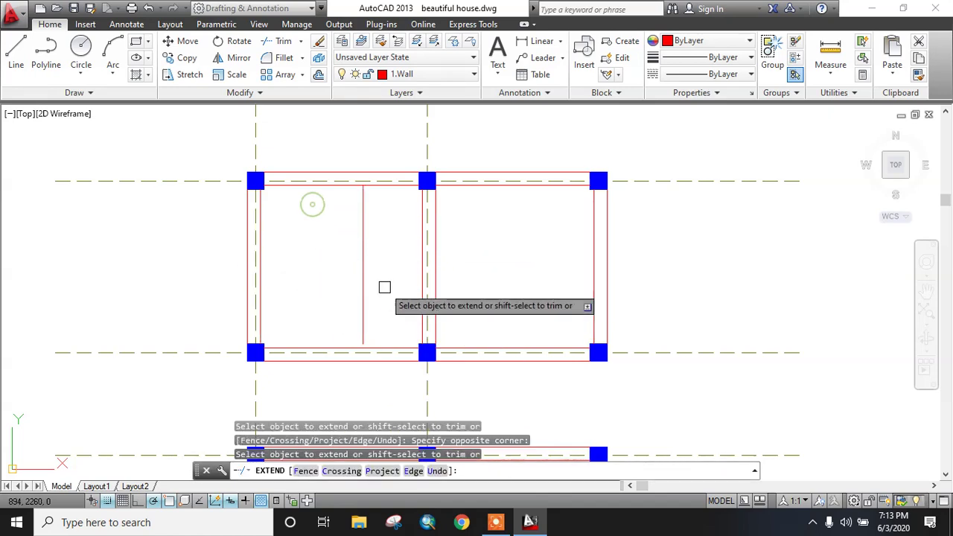
pyautogui.press('Escape')
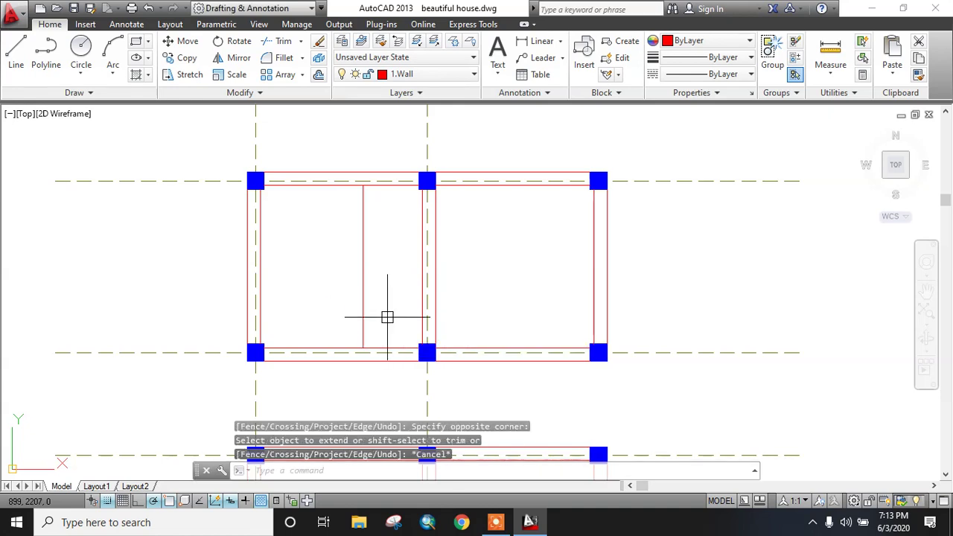
# Step: Offset the vertical partition line 11.5 toward the left wall to make a double-line partition
pyautogui.press('Return')
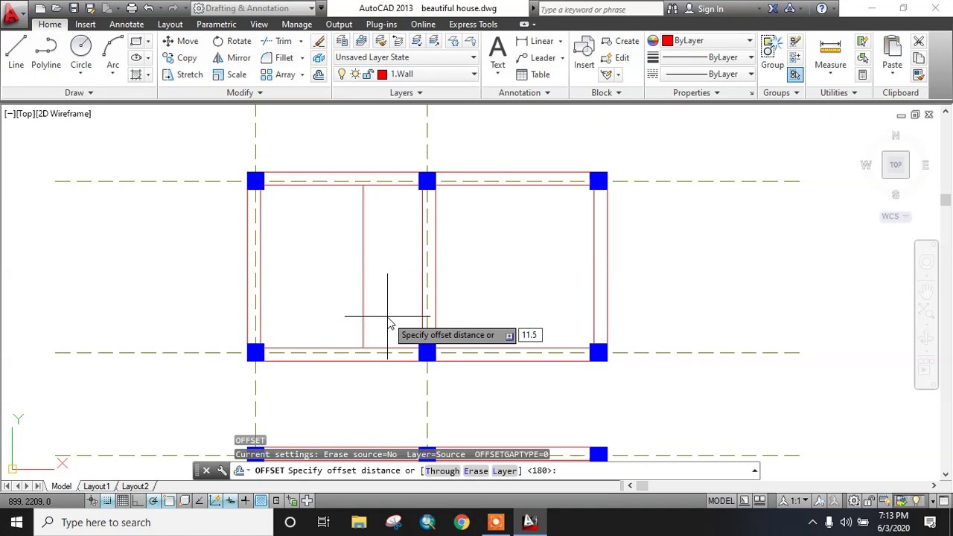
pyautogui.press('Return')
pyautogui.click(364, 287)
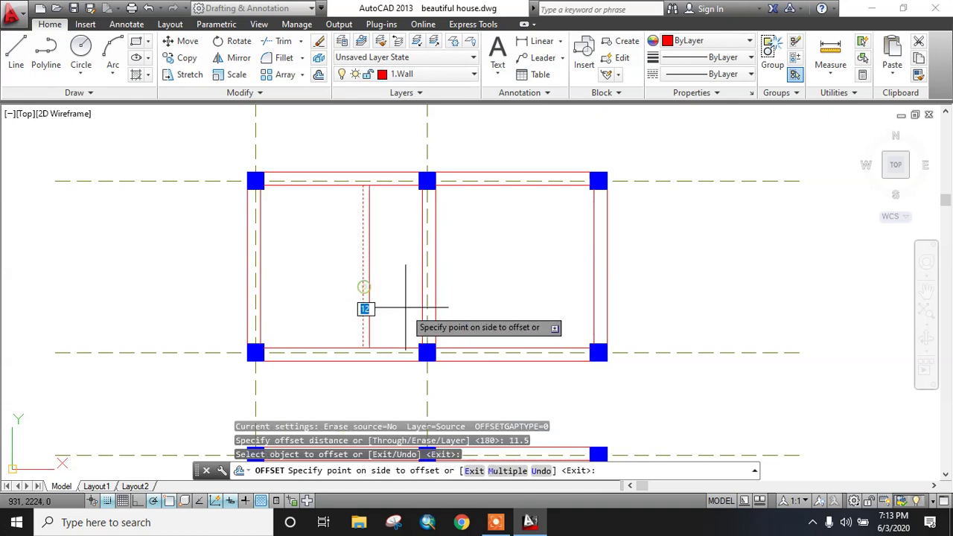
pyautogui.click(329, 301)
pyautogui.press('Escape')
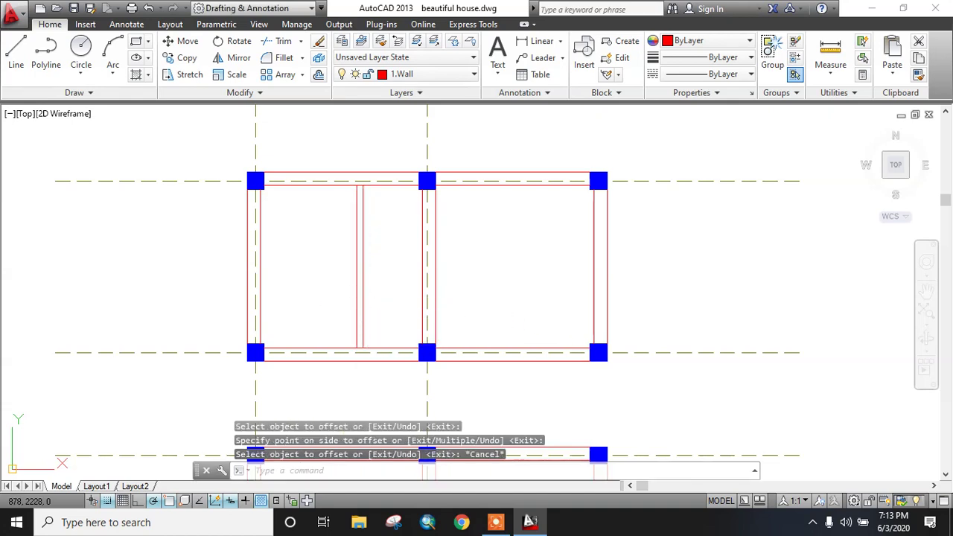
pyautogui.press('Escape')
# Step: Extend the partition's left line down to the outer line of the upper block's lower wall
pyautogui.moveTo(397, 296); pyautogui.dragTo(397, 304, button='middle')
pyautogui.moveTo(366, 252); pyautogui.dragTo(374, 179, button='middle')
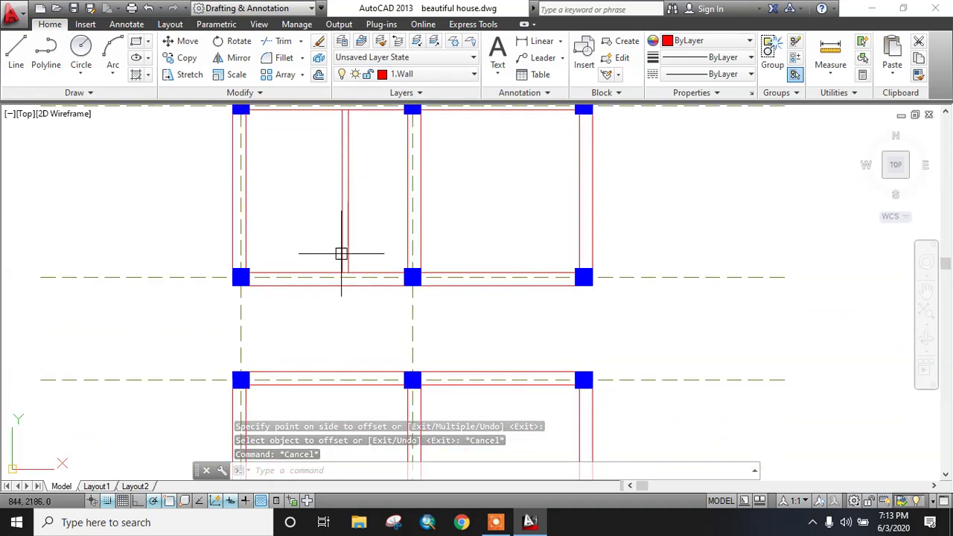
pyautogui.moveTo(318, 280); pyautogui.dragTo(319, 300, button='middle')
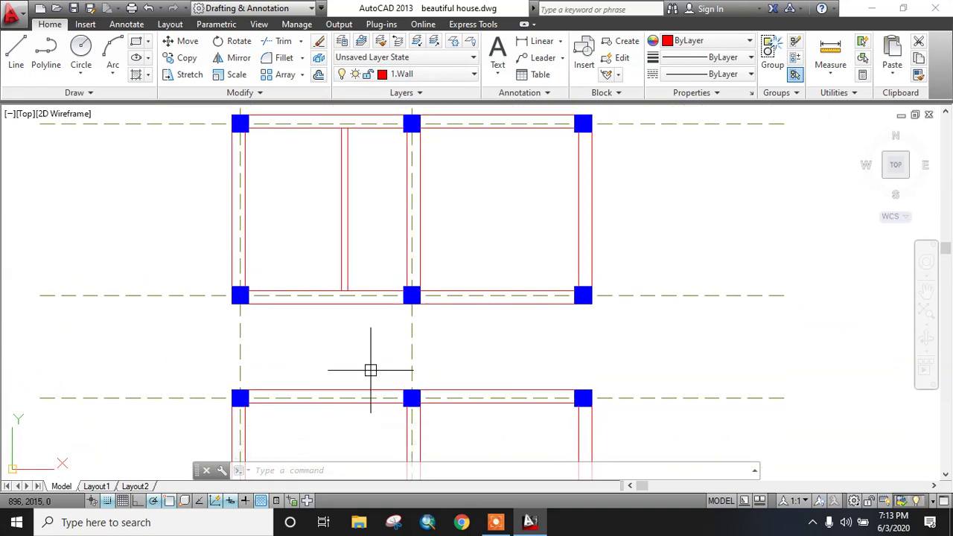
pyautogui.write('x')
pyautogui.press('Return')
pyautogui.press('Return')
pyautogui.scroll(4, 323, 263)
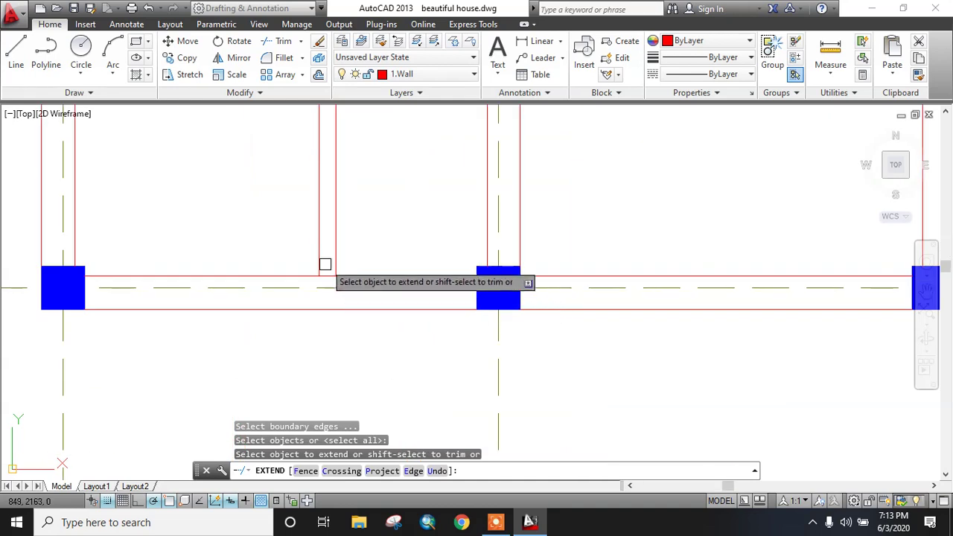
pyautogui.press('Escape')
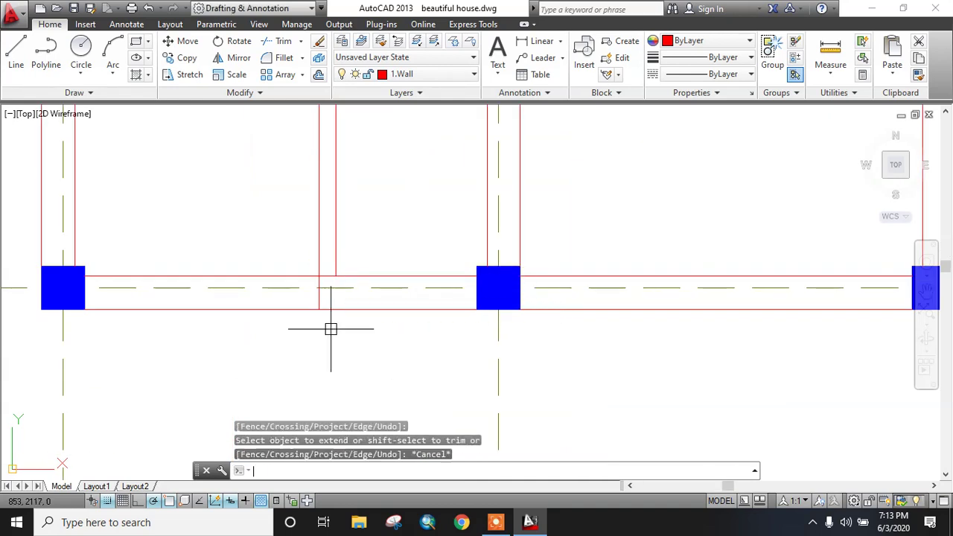
# Step: Trim away both lower wall lines between the left column and the partition
pyautogui.write('tr')
pyautogui.press('Return')
pyautogui.press('Return')
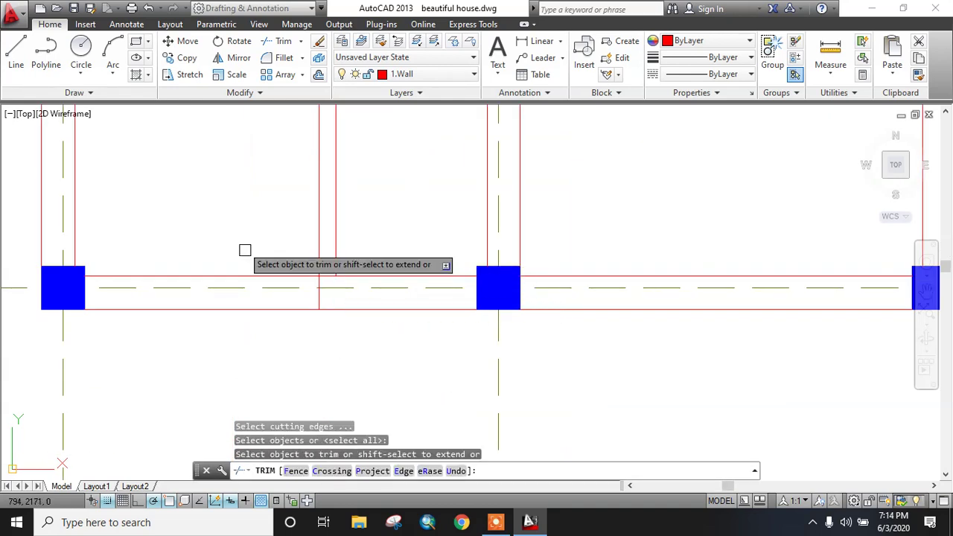
pyautogui.click(265, 241)
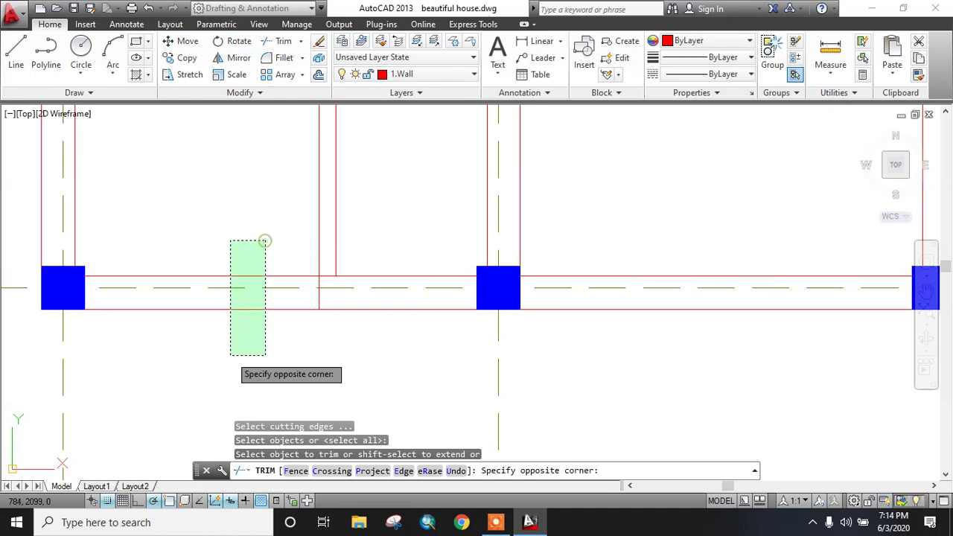
pyautogui.click(230, 355)
pyautogui.hotkey('ctrl', 'z')
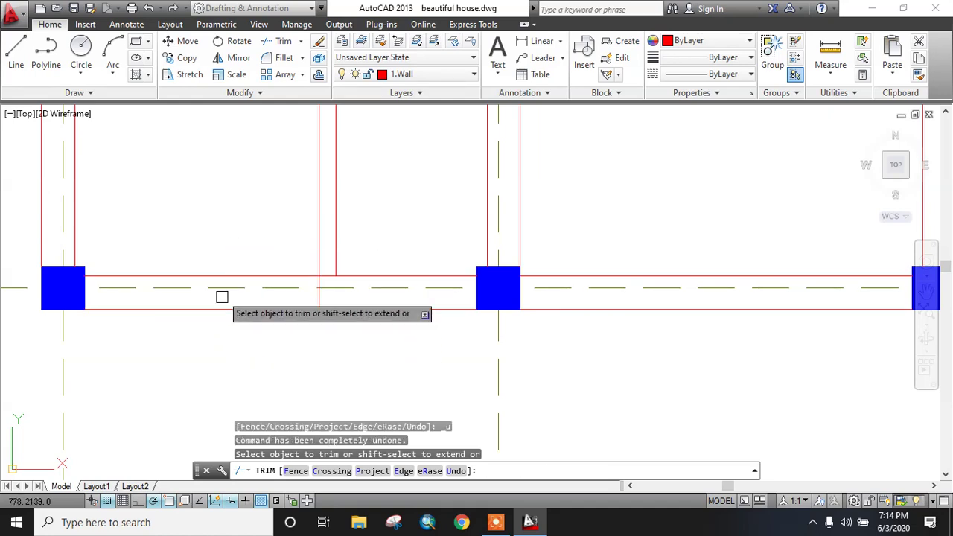
pyautogui.click(221, 273)
pyautogui.press('Escape')
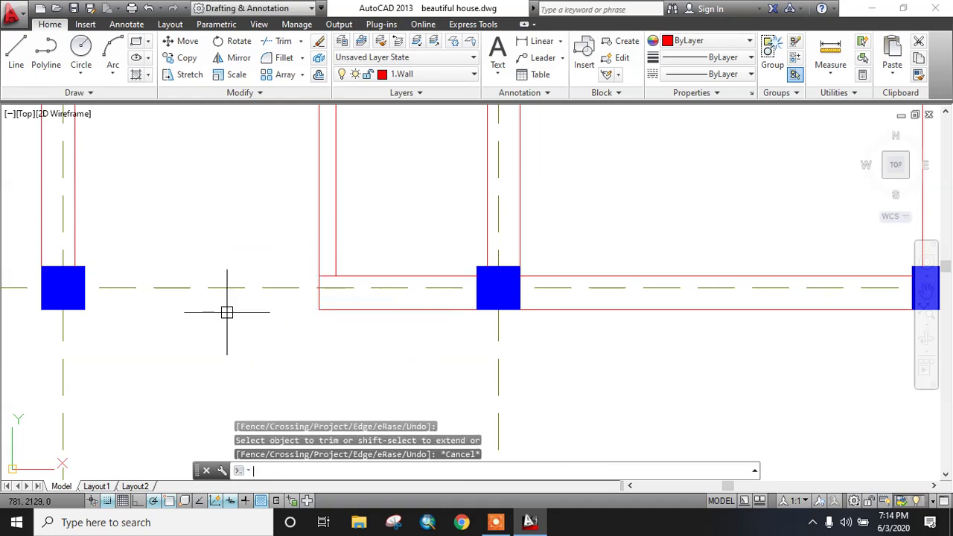
# Step: Shorten the lower wall's inner line so that it ends at the foot of the partition's right line
pyautogui.scroll(-3, 238, 313)
pyautogui.scroll(5, 283, 283)
pyautogui.click(280, 298)
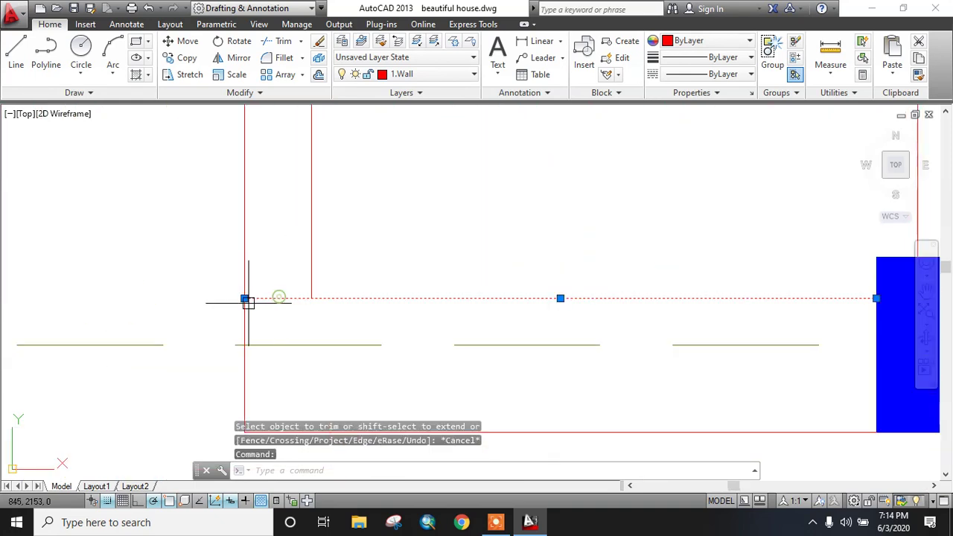
pyautogui.click(244, 298)
pyautogui.click(311, 298)
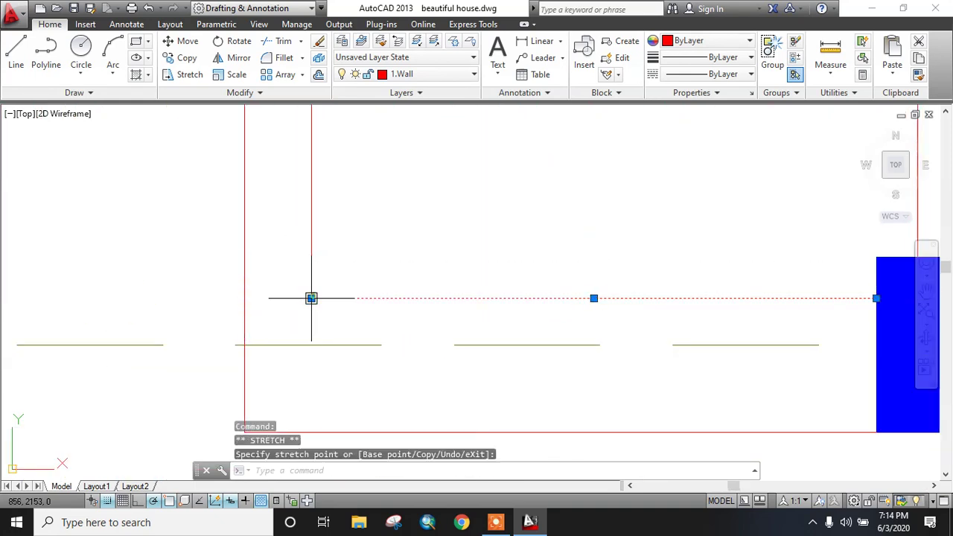
pyautogui.press('Escape')
pyautogui.scroll(-5, 350, 336)
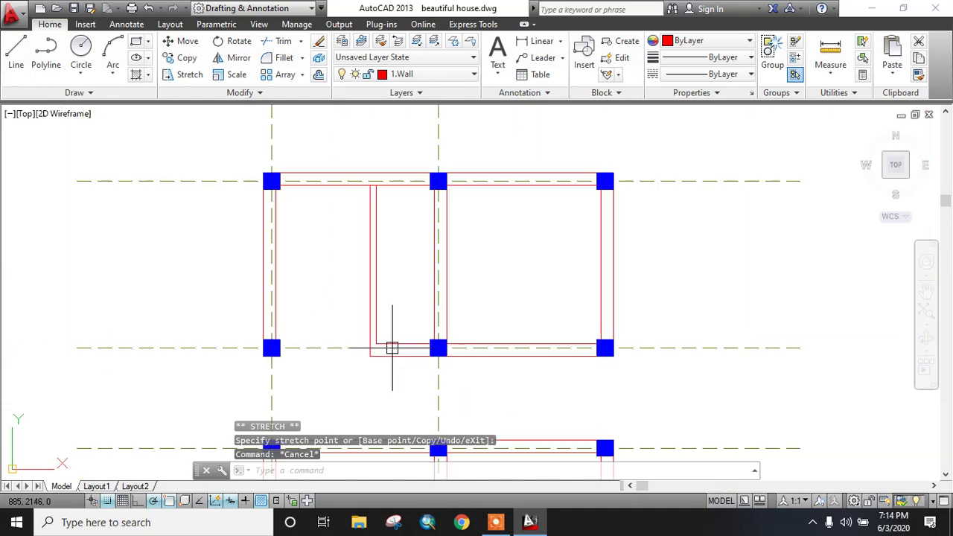
# Step: Trim the upper wall's inner line between the two partition lines
pyautogui.moveTo(410, 293); pyautogui.dragTo(414, 313, button='middle')
pyautogui.scroll(5, 430, 203)
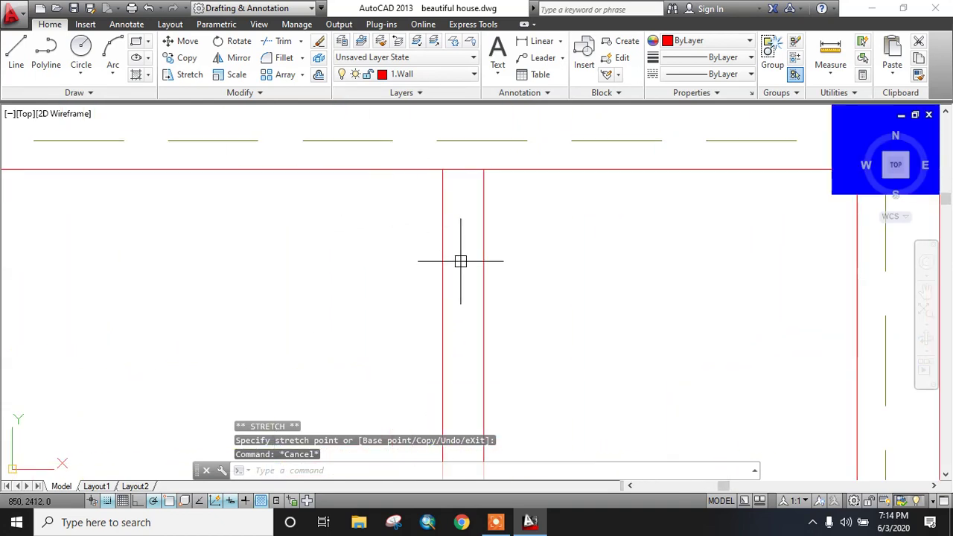
pyautogui.press('Return')
pyautogui.press('Return')
pyautogui.click(463, 169)
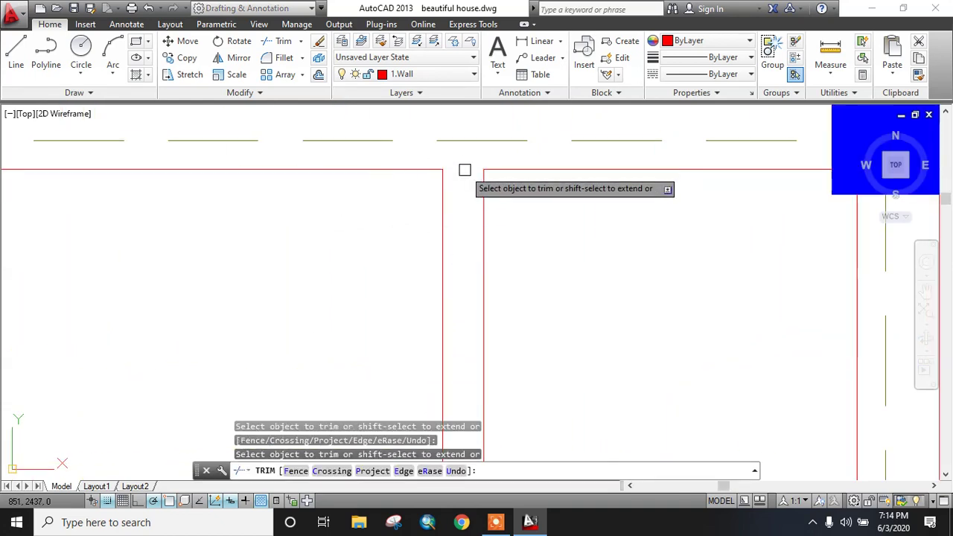
pyautogui.press('Escape')
# Step: Make 9.Staircase the current layer
pyautogui.scroll(-3, 457, 206)
pyautogui.moveTo(457, 207); pyautogui.dragTo(466, 164, button='middle')
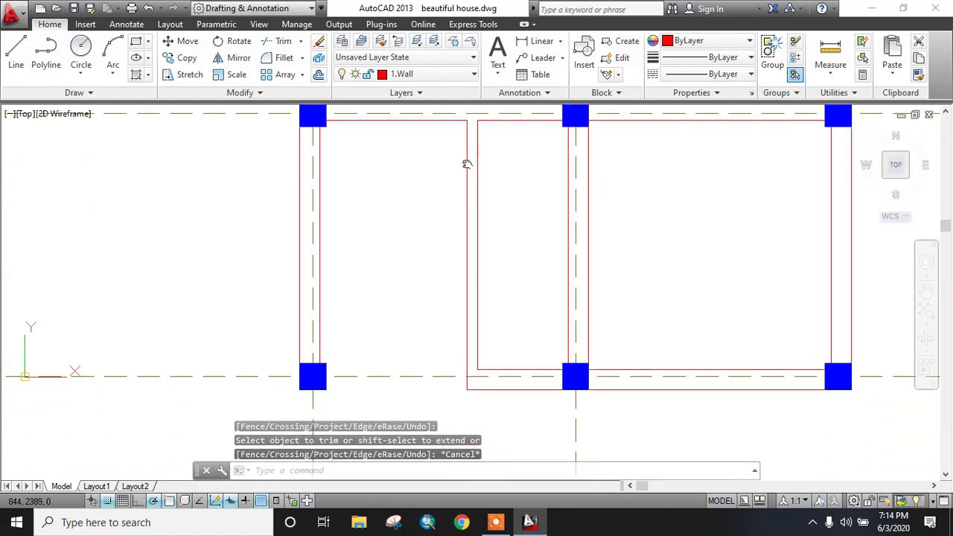
pyautogui.moveTo(365, 362); pyautogui.dragTo(289, 360, button='middle')
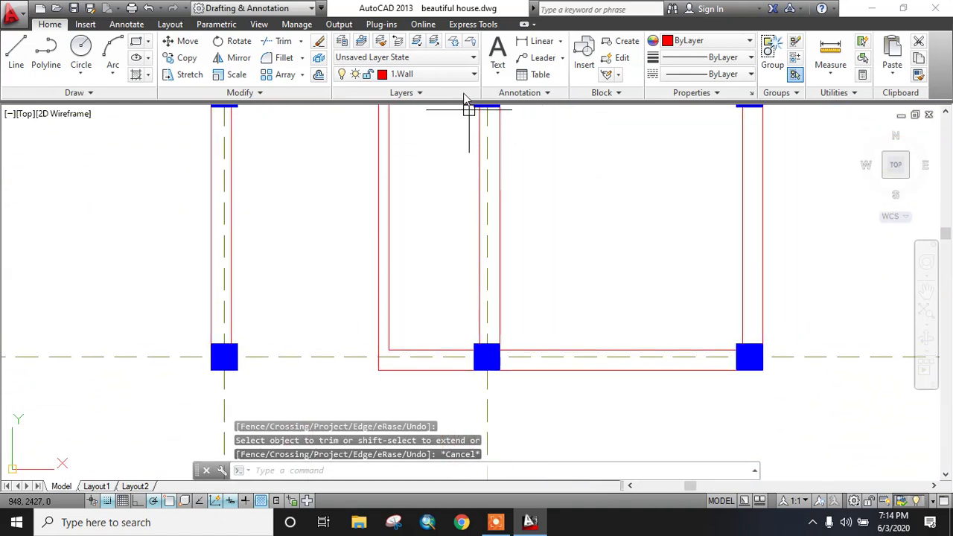
pyautogui.click(450, 74)
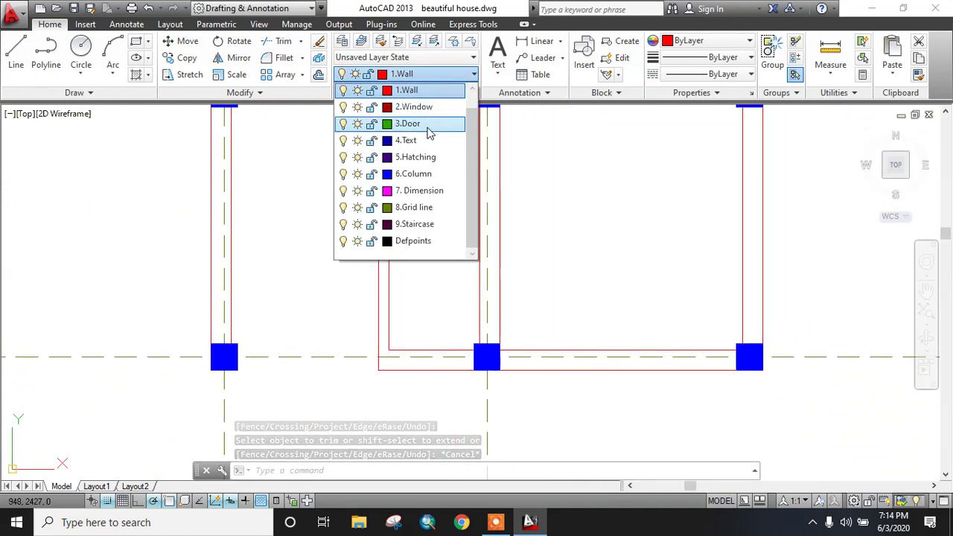
pyautogui.click(421, 224)
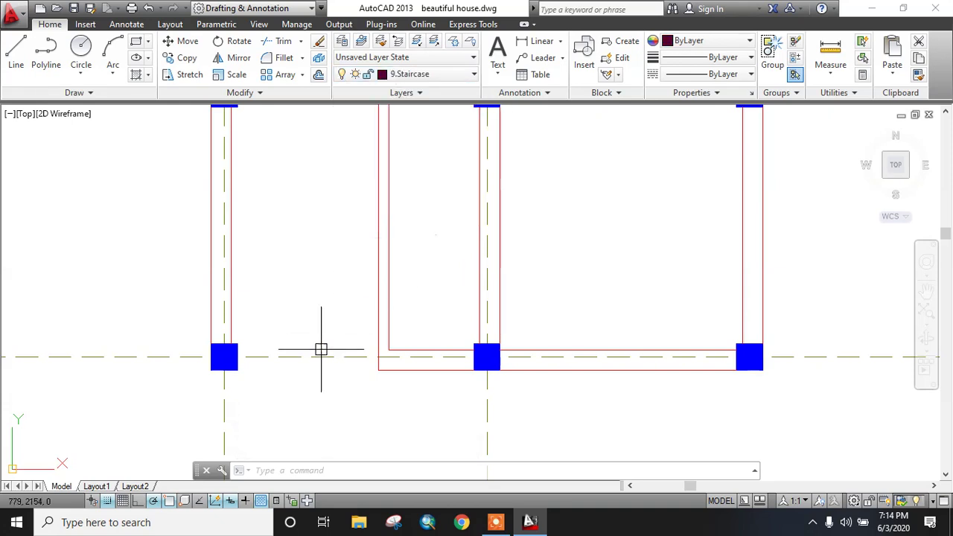
# Step: Draw a line across the opening from the left column's lower right corner to the partition's lower left corner
pyautogui.scroll(2, 317, 348)
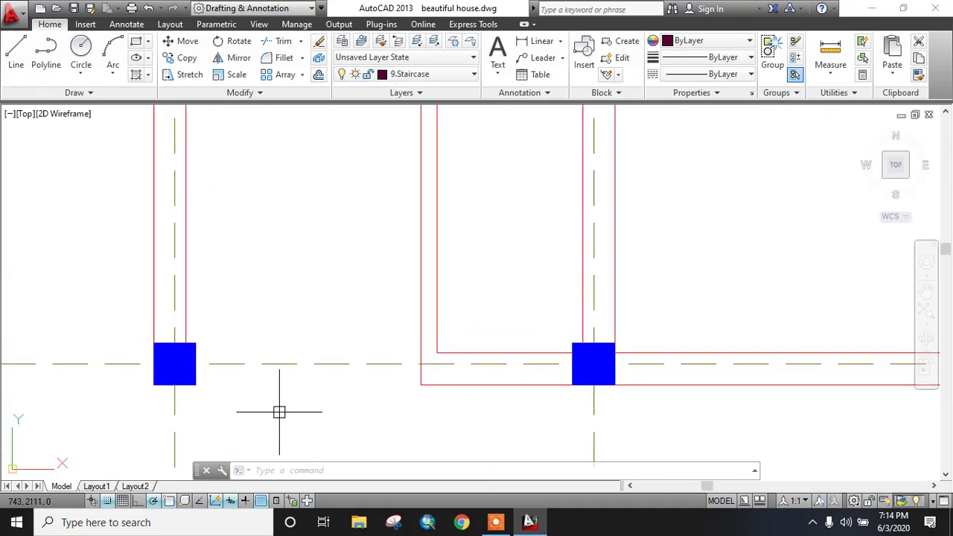
pyautogui.write('l')
pyautogui.press('Return')
pyautogui.click(195, 385)
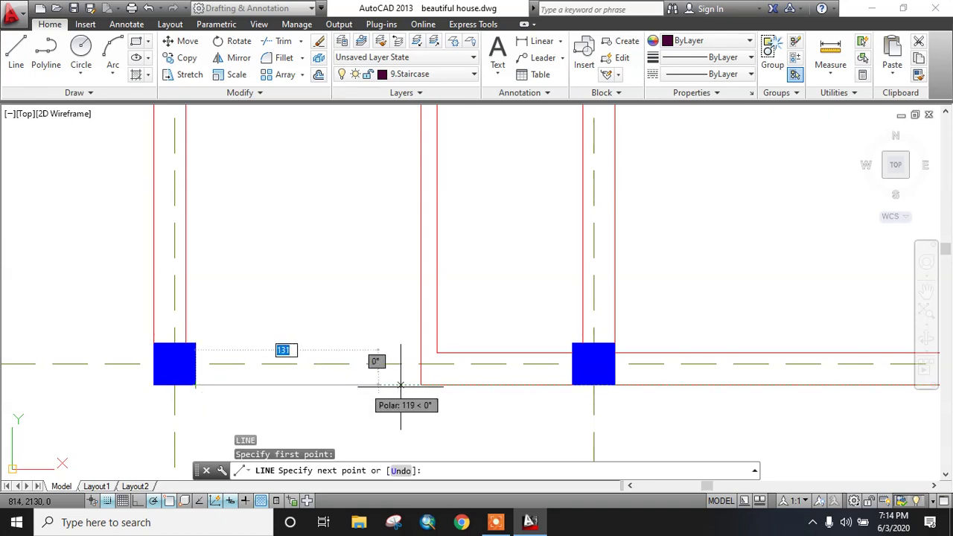
pyautogui.click(420, 385)
pyautogui.press('Escape')
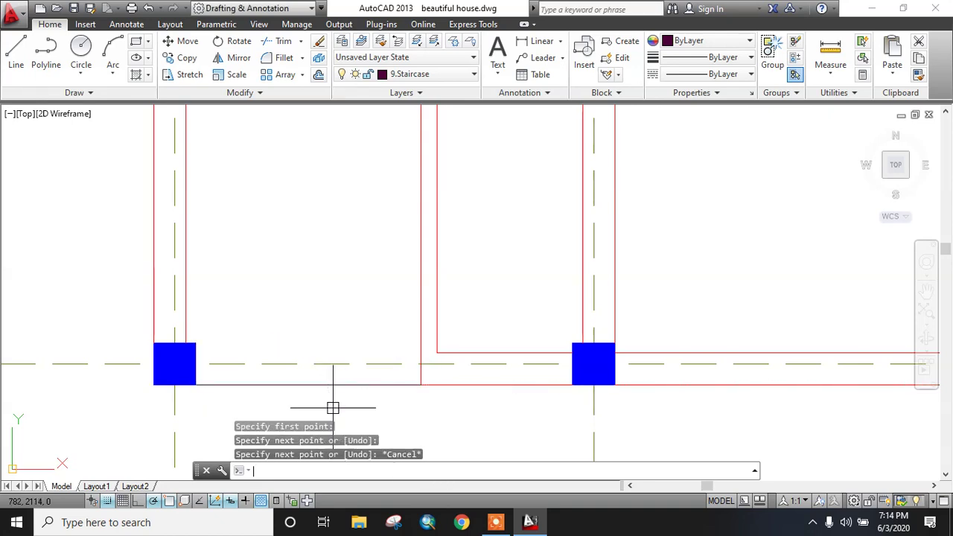
# Step: Offset the line across the stair opening upward nine times at a distance of 24 to form the treads
pyautogui.write('o')
pyautogui.press('Return')
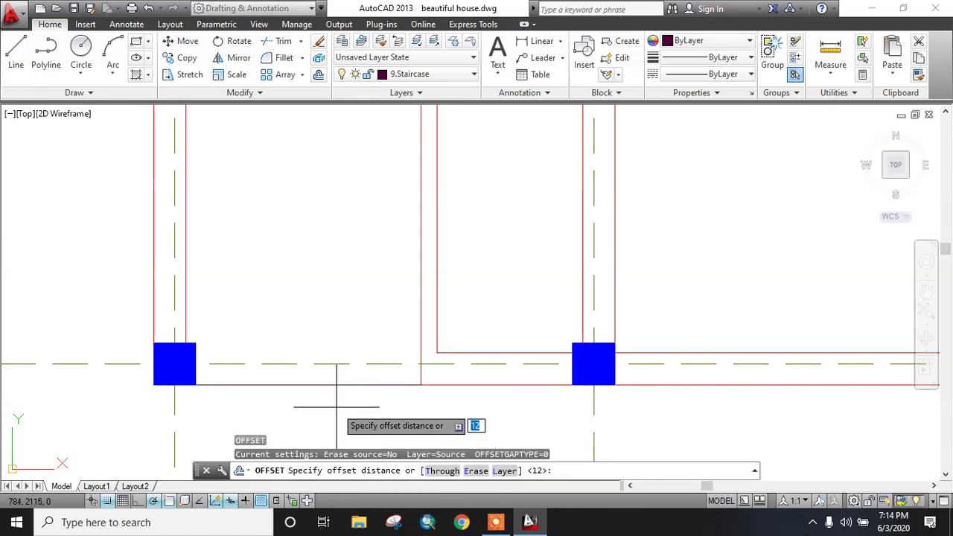
pyautogui.write('24')
pyautogui.press('Return')
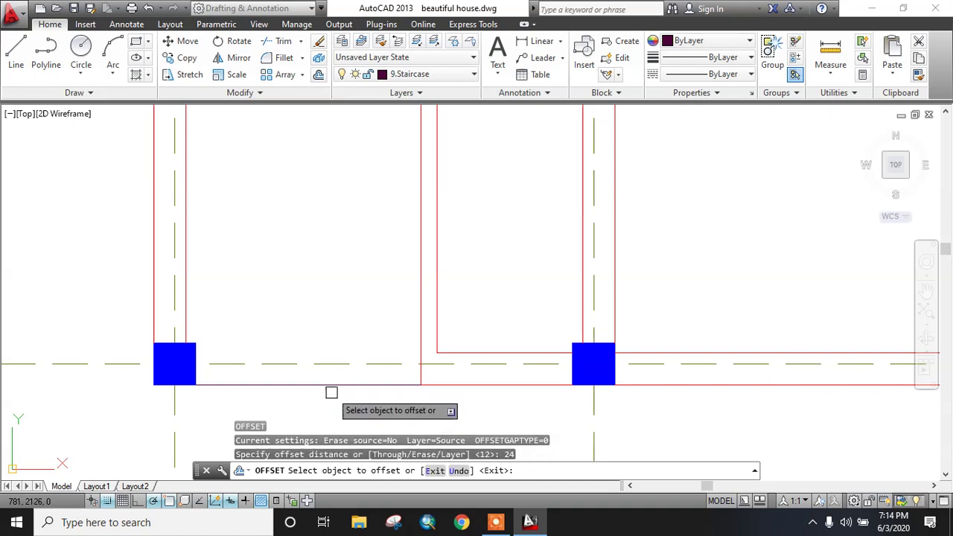
pyautogui.click(320, 386)
pyautogui.click(323, 340)
pyautogui.click(323, 351)
pyautogui.click(324, 344)
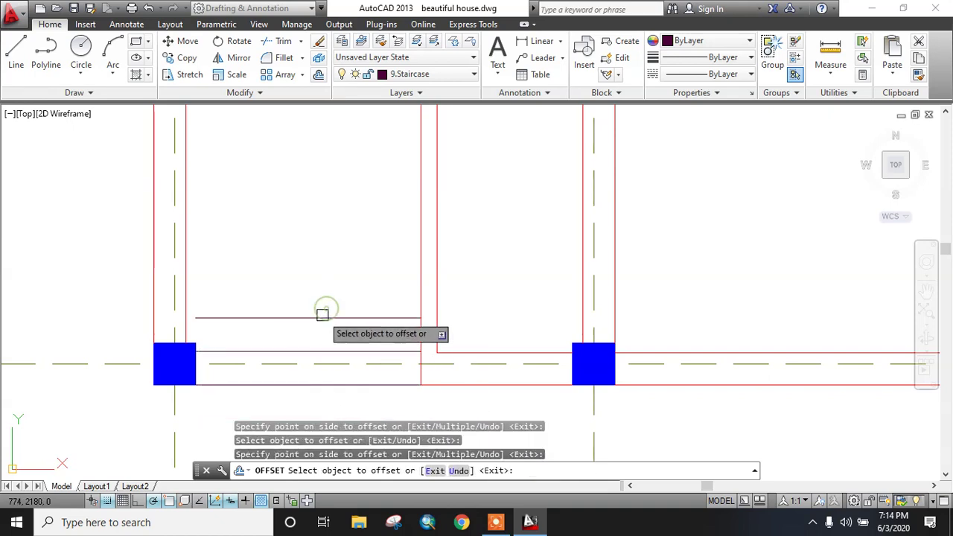
pyautogui.click(321, 317)
pyautogui.click(330, 292)
pyautogui.click(330, 283)
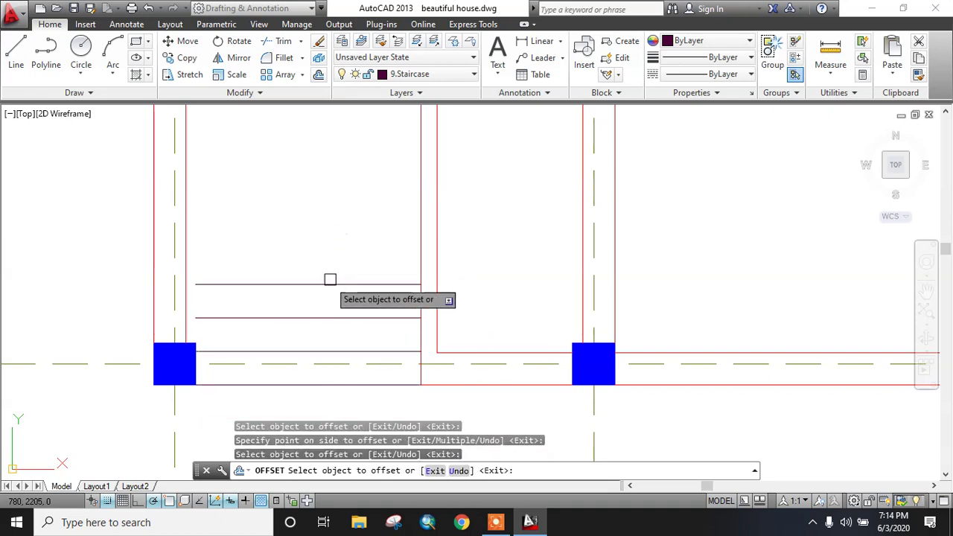
pyautogui.click(334, 239)
pyautogui.click(330, 251)
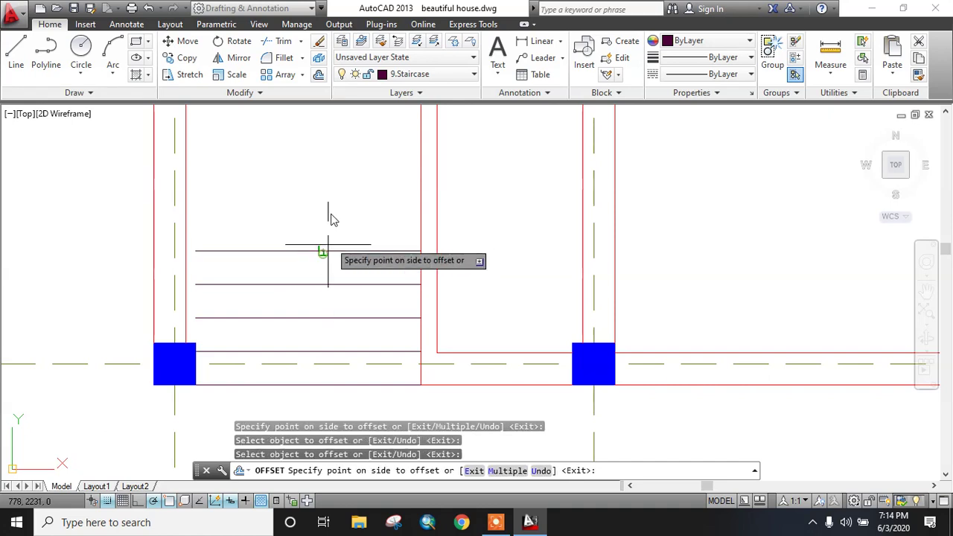
pyautogui.click(328, 222)
pyautogui.moveTo(344, 229); pyautogui.dragTo(347, 319, button='middle')
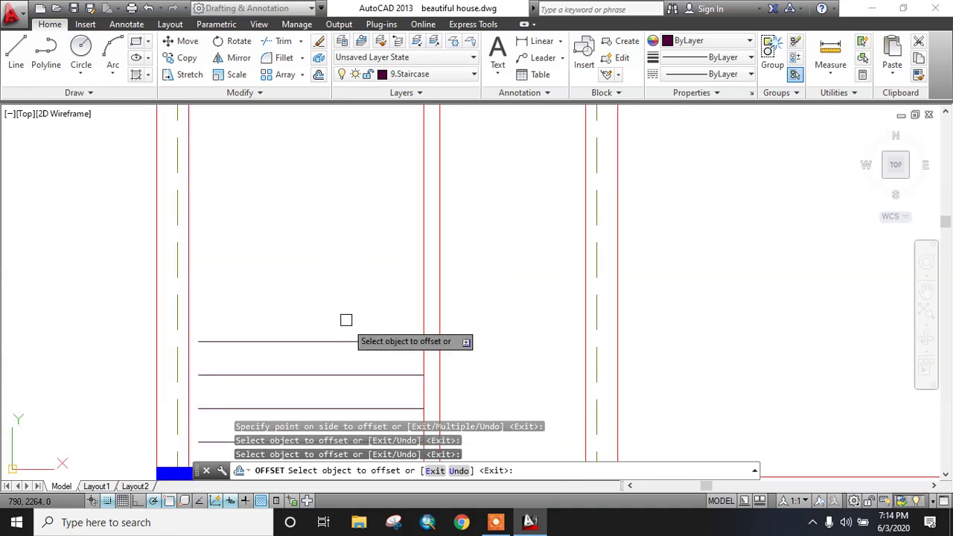
pyautogui.click(337, 308)
pyautogui.click(335, 289)
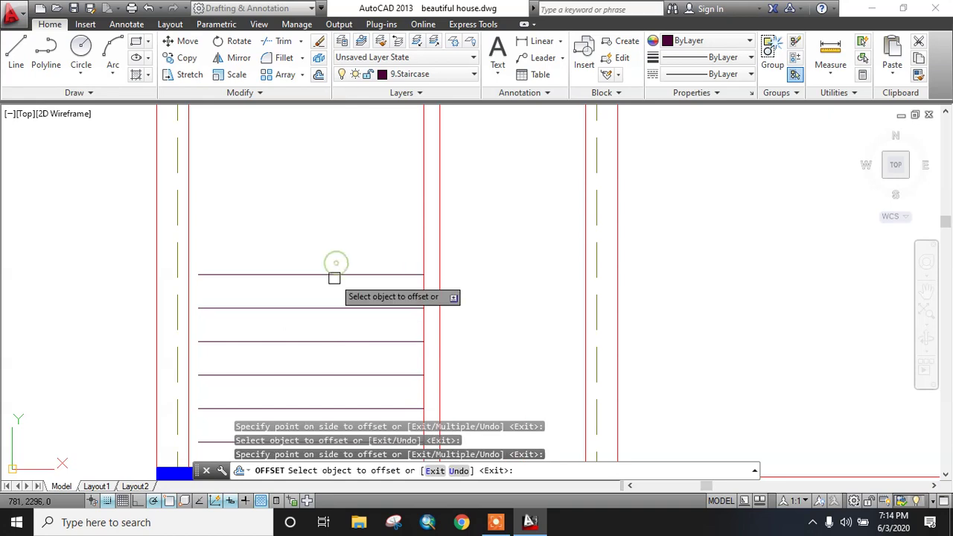
pyautogui.click(332, 274)
pyautogui.click(332, 256)
pyautogui.click(334, 240)
pyautogui.click(340, 216)
pyautogui.scroll(-2, 342, 202)
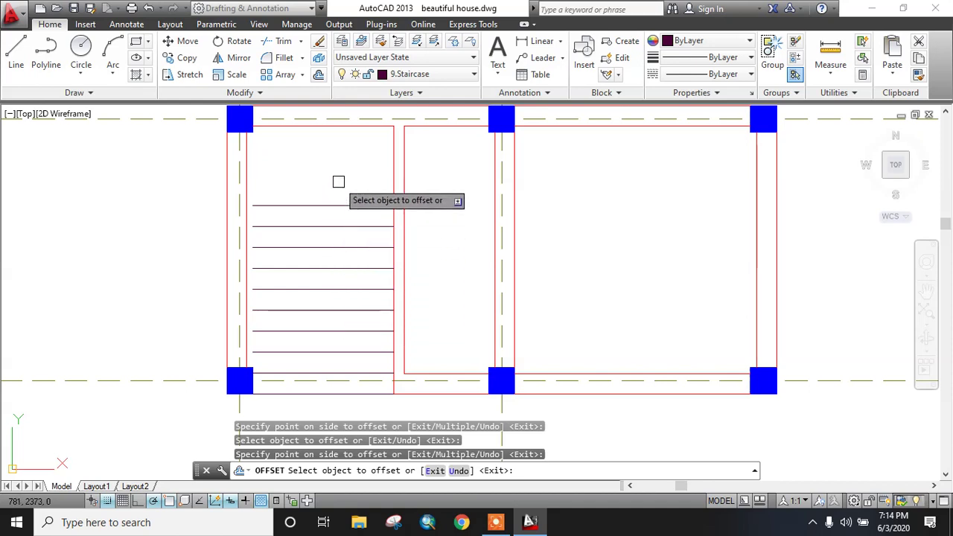
pyautogui.press('Escape')
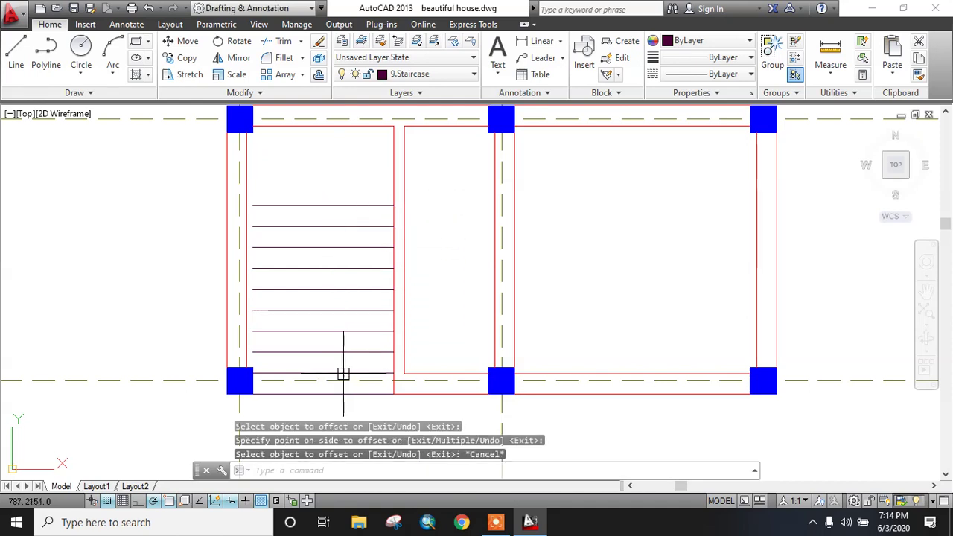
# Step: Count the stair treads by selecting them one after another from the lowest upward
pyautogui.click(343, 373)
pyautogui.click(340, 352)
pyautogui.click(341, 330)
pyautogui.click(339, 304)
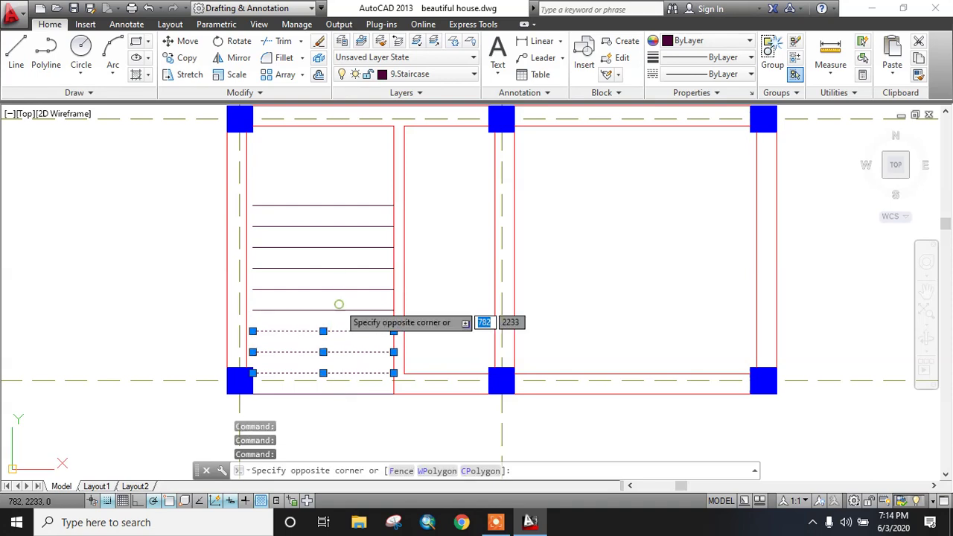
pyautogui.click(331, 314)
pyautogui.click(330, 262)
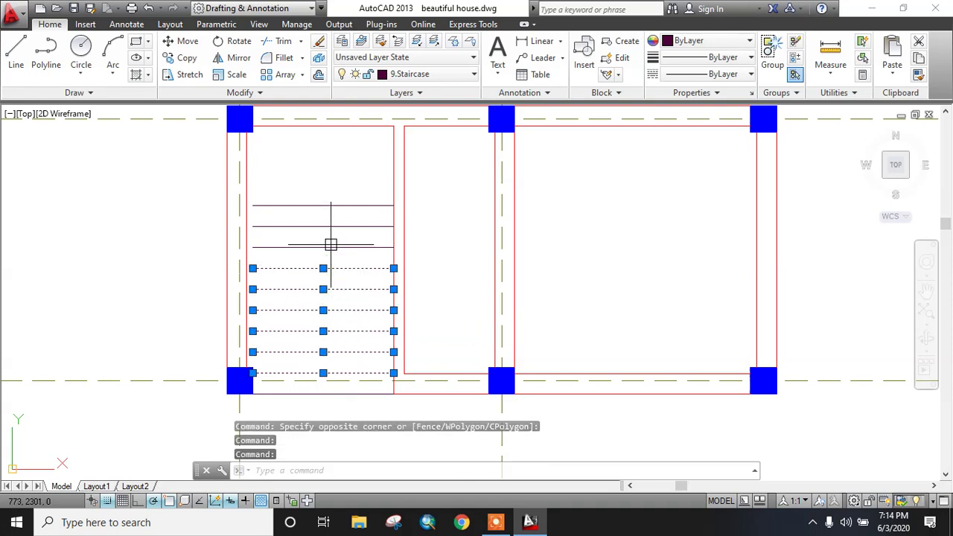
pyautogui.click(330, 245)
pyautogui.click(330, 222)
pyautogui.press('Escape')
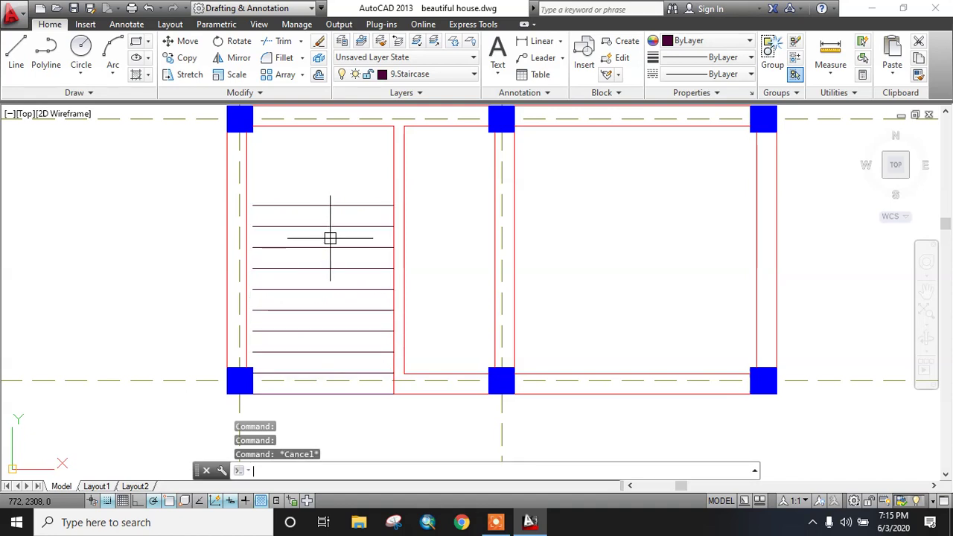
# Step: Extend the tread lines to the inner line of the room's left wall
pyautogui.press('Return')
pyautogui.press('Return')
pyautogui.click(324, 174)
pyautogui.click(277, 364)
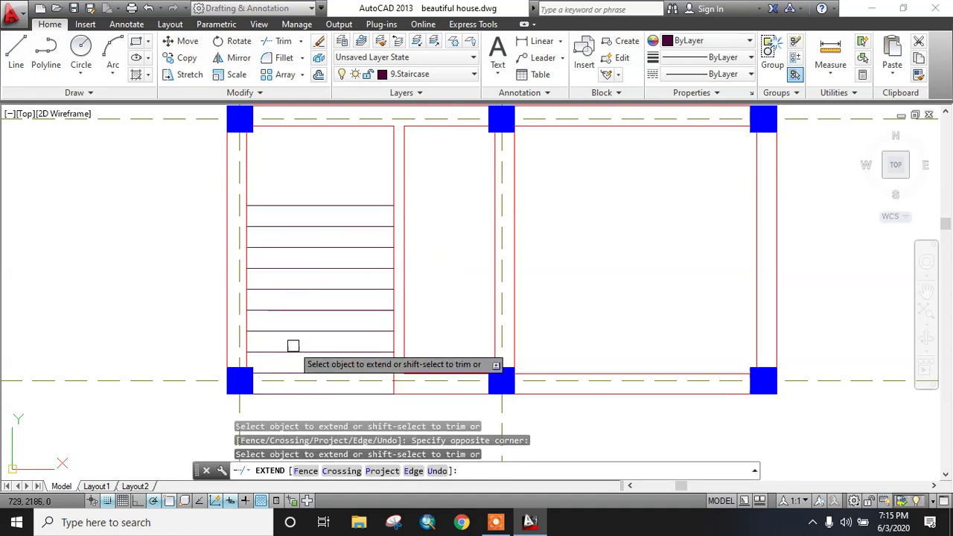
pyautogui.press('Escape')
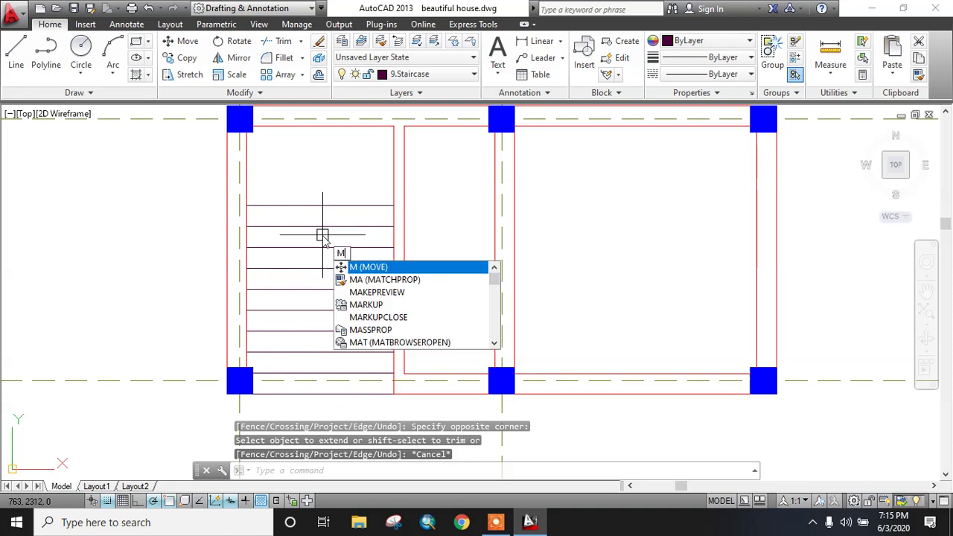
pyautogui.press('Escape')
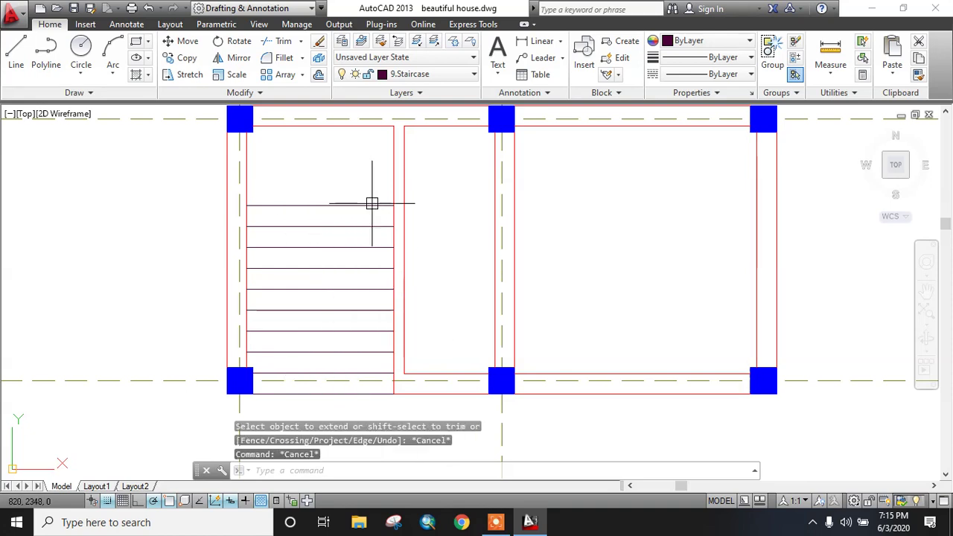
# Step: With Ortho on, draw a vertical line from the midpoint of the topmost tread down to the lowest staircase line
pyautogui.write('l')
pyautogui.press('Return')
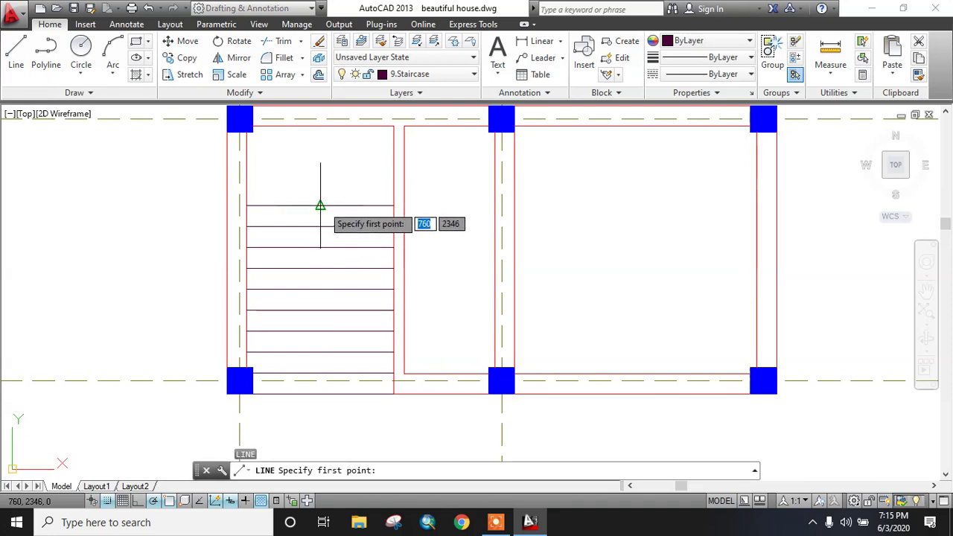
pyautogui.click(320, 206)
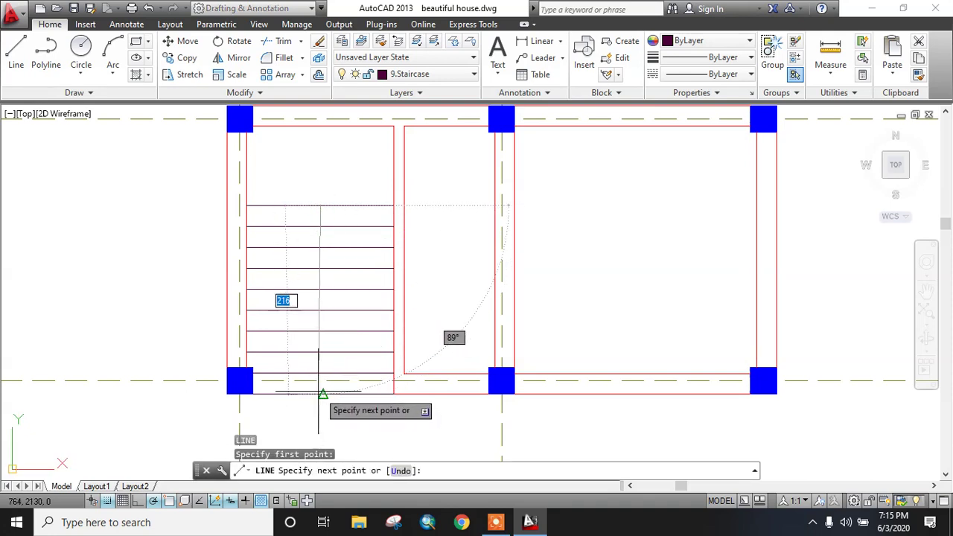
pyautogui.click(138, 501)
pyautogui.click(319, 395)
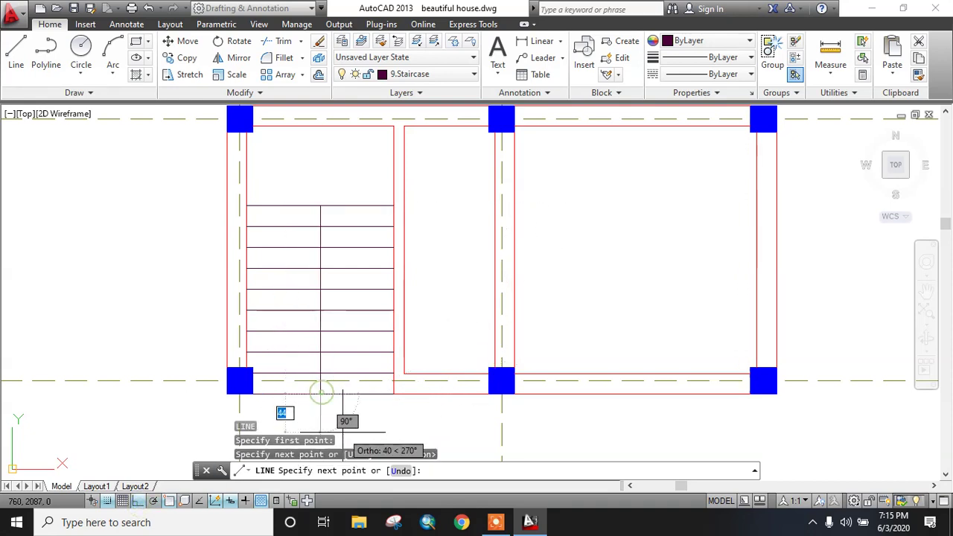
pyautogui.press('Escape')
# Step: Offset the staircase's vertical centre line by 6 to both sides
pyautogui.write('o')
pyautogui.press('Return')
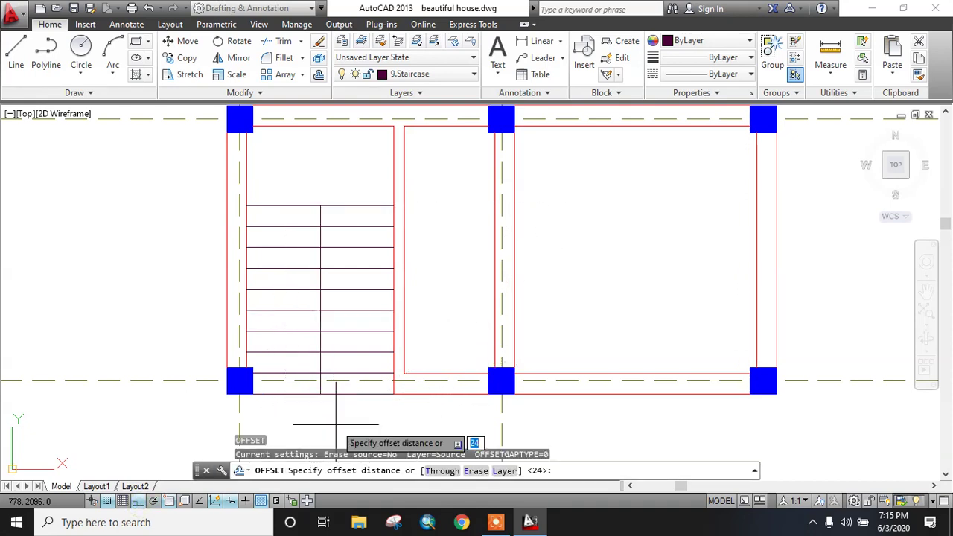
pyautogui.write('6')
pyautogui.press('Return')
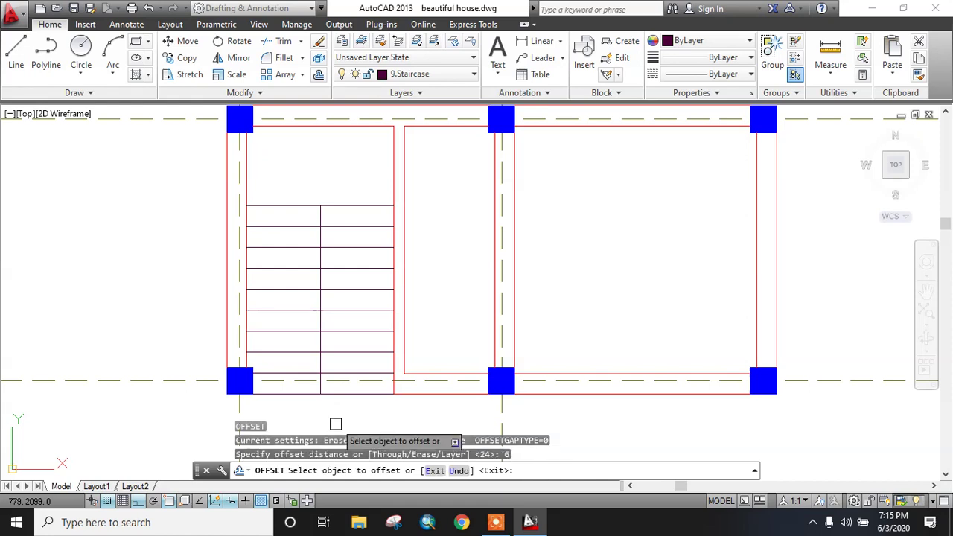
pyautogui.click(320, 301)
pyautogui.click(311, 299)
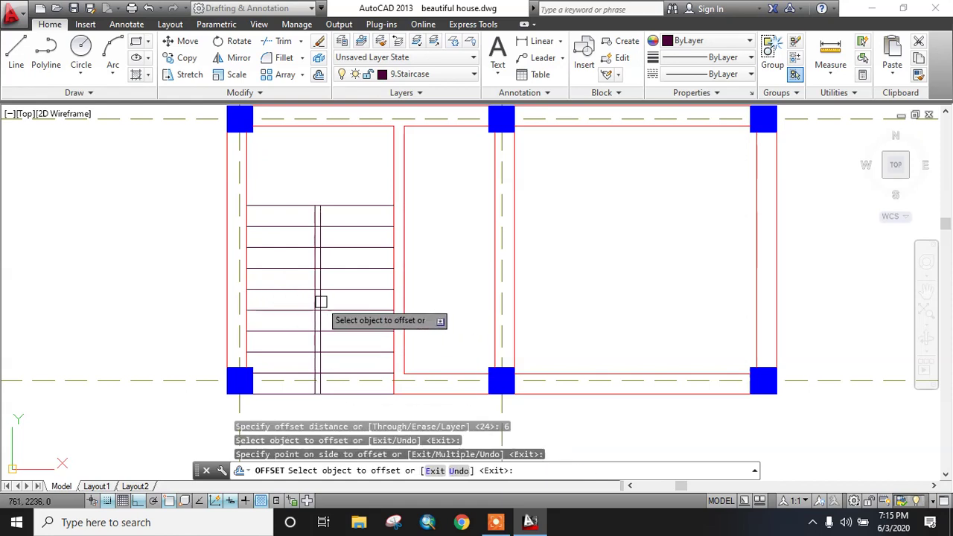
pyautogui.click(320, 301)
pyautogui.click(357, 304)
pyautogui.press('Escape')
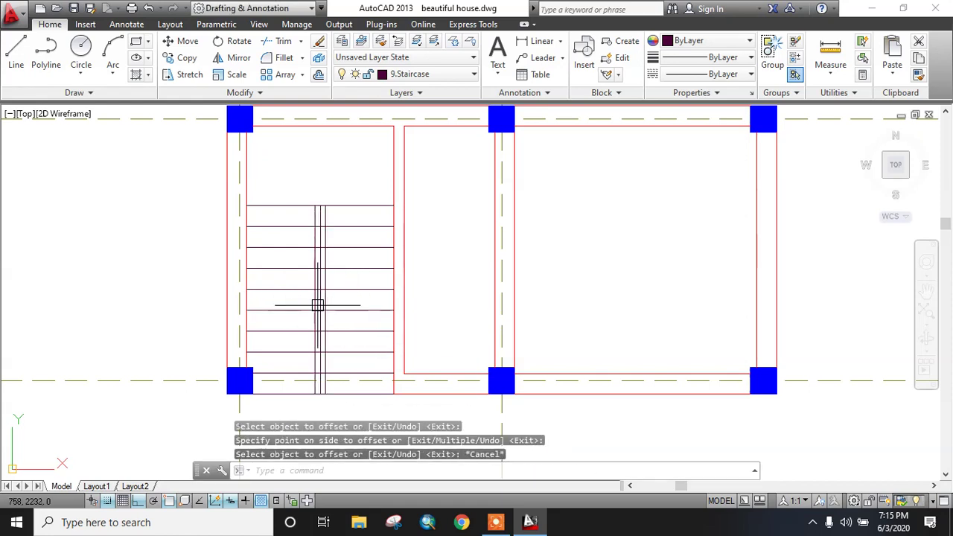
# Step: Erase the original centre line between its two offset copies
pyautogui.click(324, 302)
pyautogui.press('Escape')
pyautogui.click(319, 301)
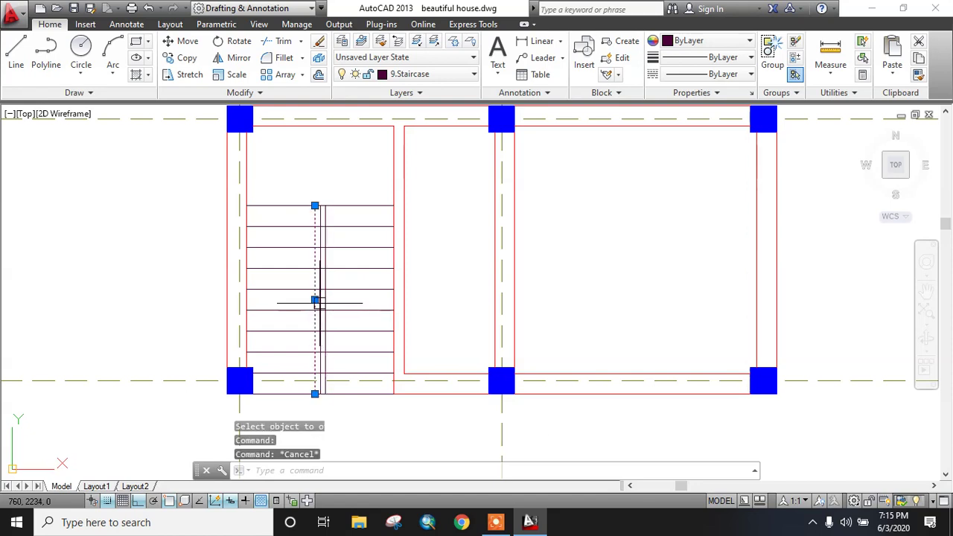
pyautogui.press('Escape')
pyautogui.scroll(5, 333, 313)
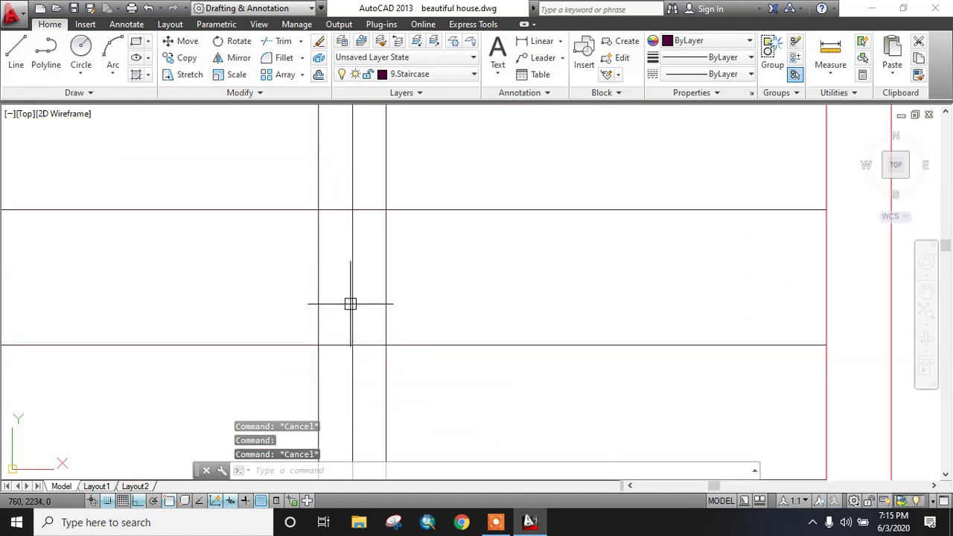
pyautogui.click(386, 313)
pyautogui.press('Delete')
# Step: Trim the treads between the staircase's two middle vertical lines, leaving the topmost tread and the bottom line whole
pyautogui.scroll(-6, 357, 313)
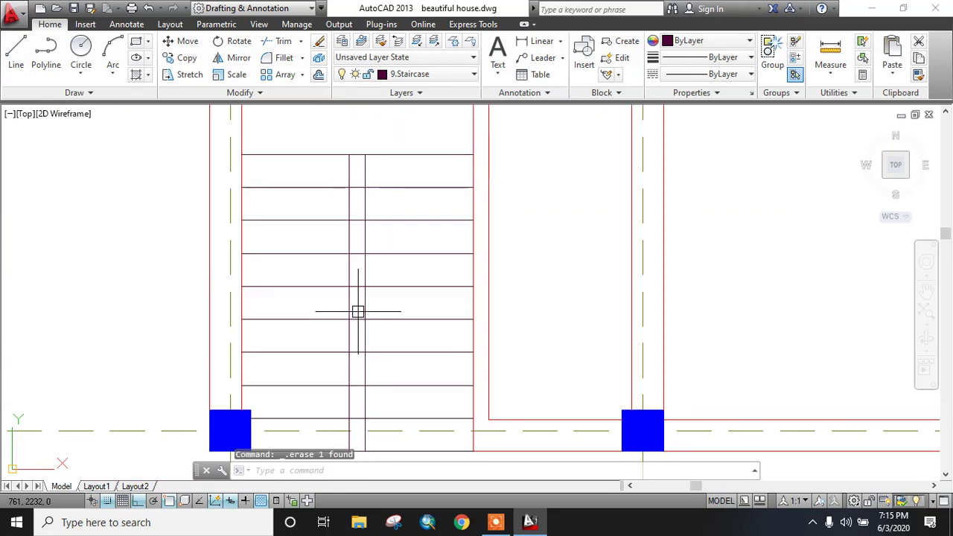
pyautogui.scroll(6, 300, 290)
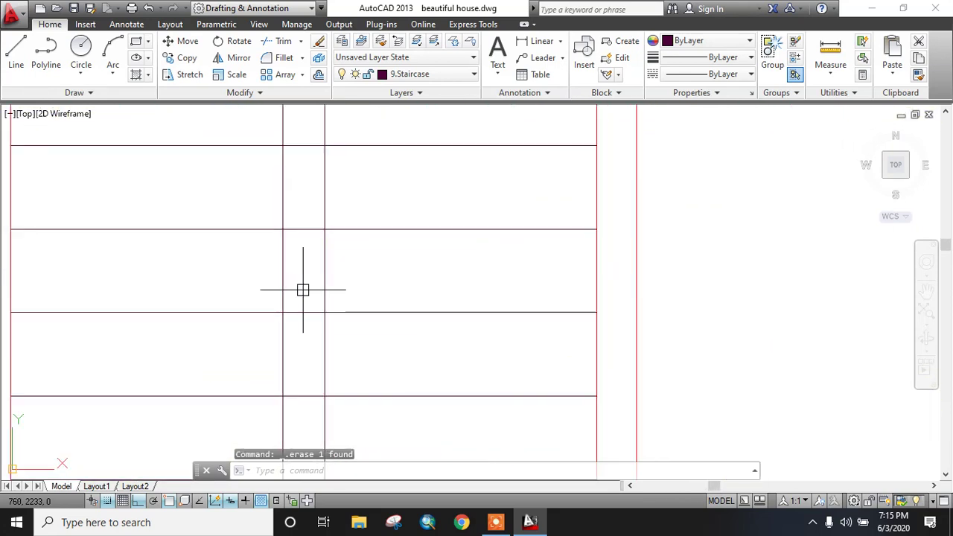
pyautogui.moveTo(304, 290); pyautogui.dragTo(376, 362, button='middle')
pyautogui.scroll(-4, 386, 362)
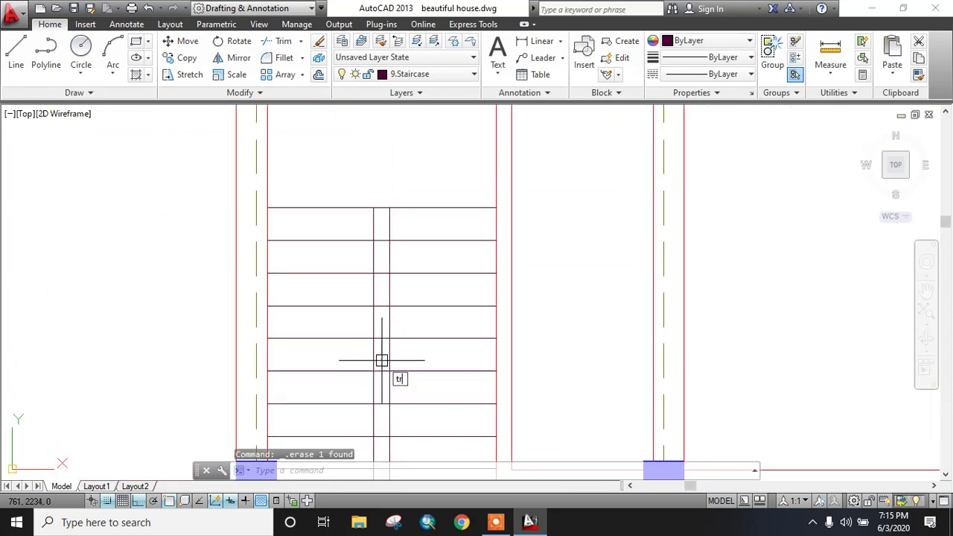
pyautogui.press('Return')
pyautogui.press('Return')
pyautogui.moveTo(374, 253); pyautogui.dragTo(364, 208, button='middle')
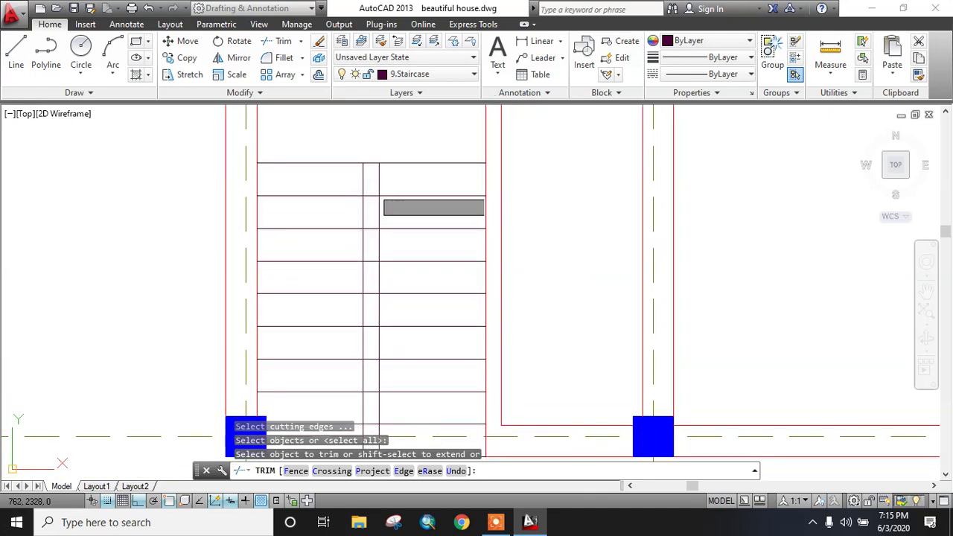
pyautogui.click(374, 189)
pyautogui.click(372, 427)
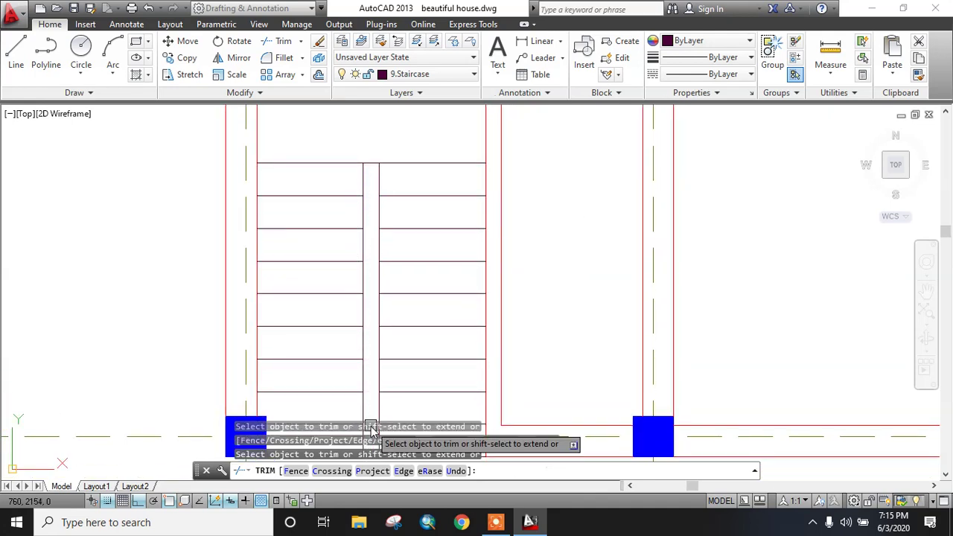
# Step: Trim the staircase's bottom line between the two middle vertical lines
pyautogui.moveTo(372, 398); pyautogui.dragTo(383, 358, button='middle')
pyautogui.scroll(2, 383, 357)
pyautogui.scroll(-2, 404, 368)
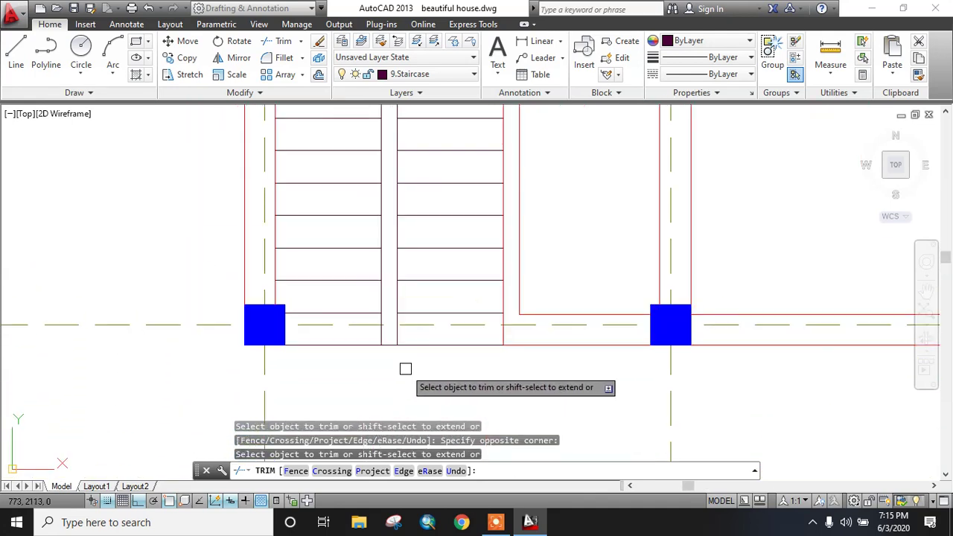
pyautogui.scroll(-2, 393, 359)
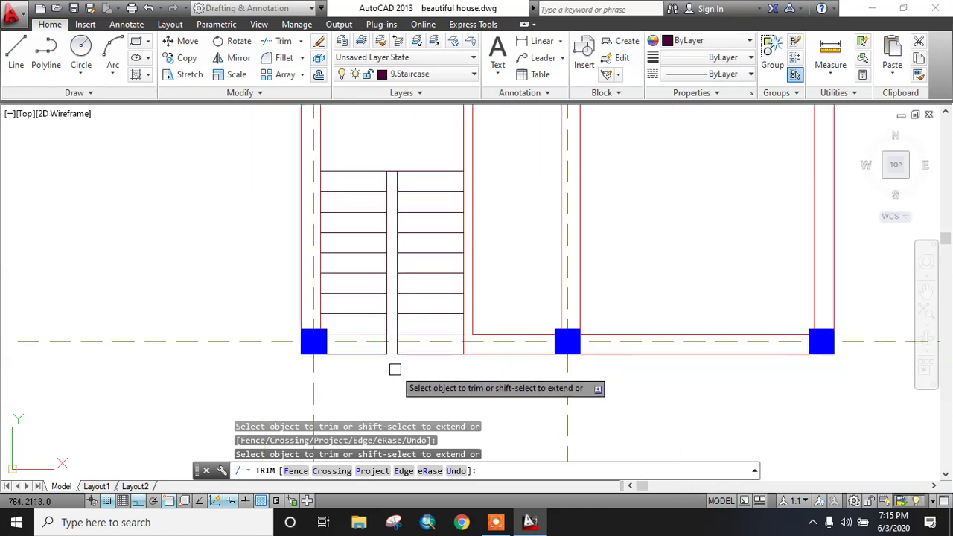
pyautogui.press('Escape')
pyautogui.moveTo(395, 369); pyautogui.dragTo(398, 380, button='middle')
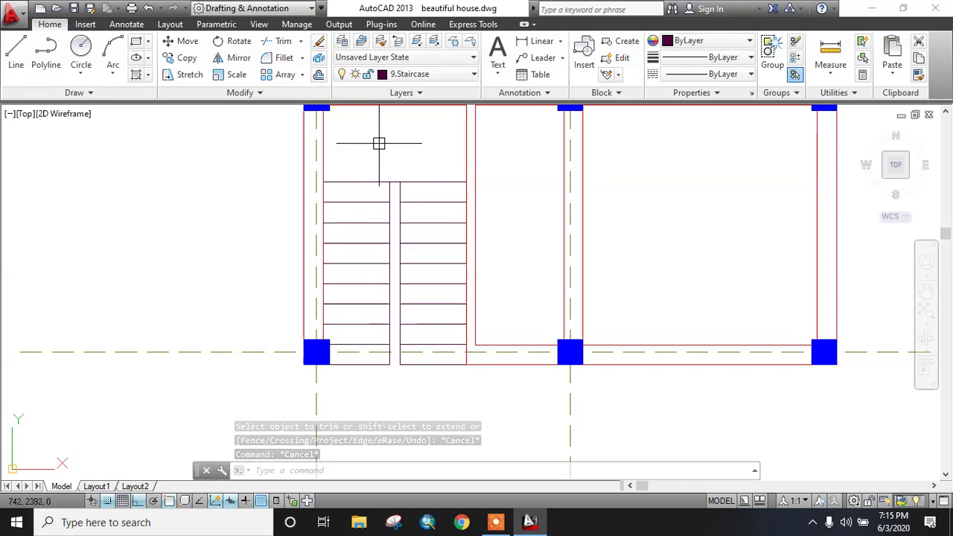
pyautogui.press('Escape')
pyautogui.press('Escape')
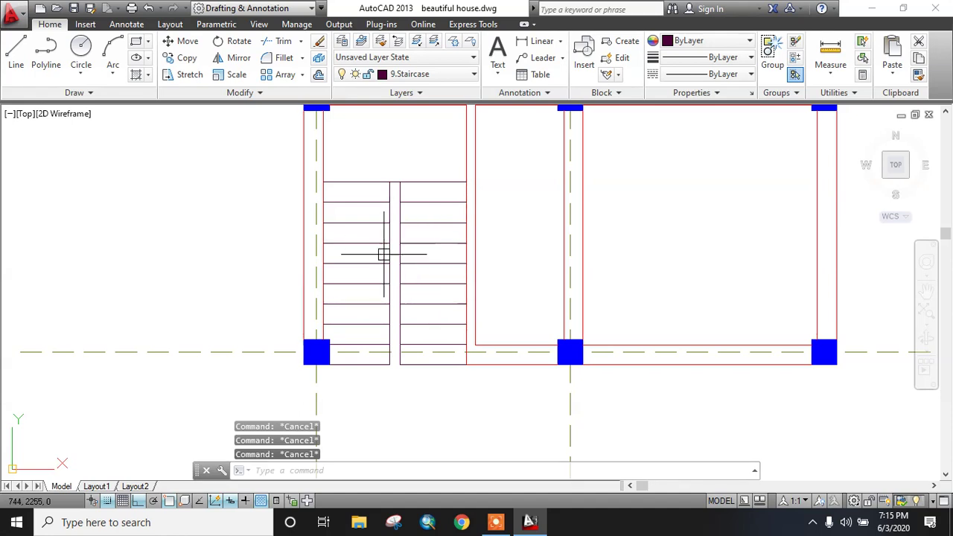
pyautogui.moveTo(368, 298); pyautogui.dragTo(356, 278, button='middle')
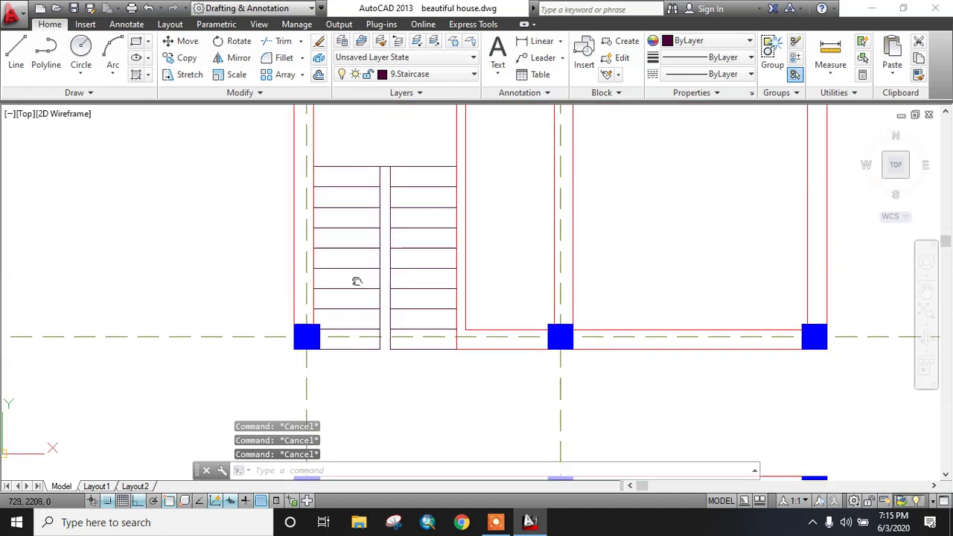
pyautogui.click(346, 344)
pyautogui.press('Delete')
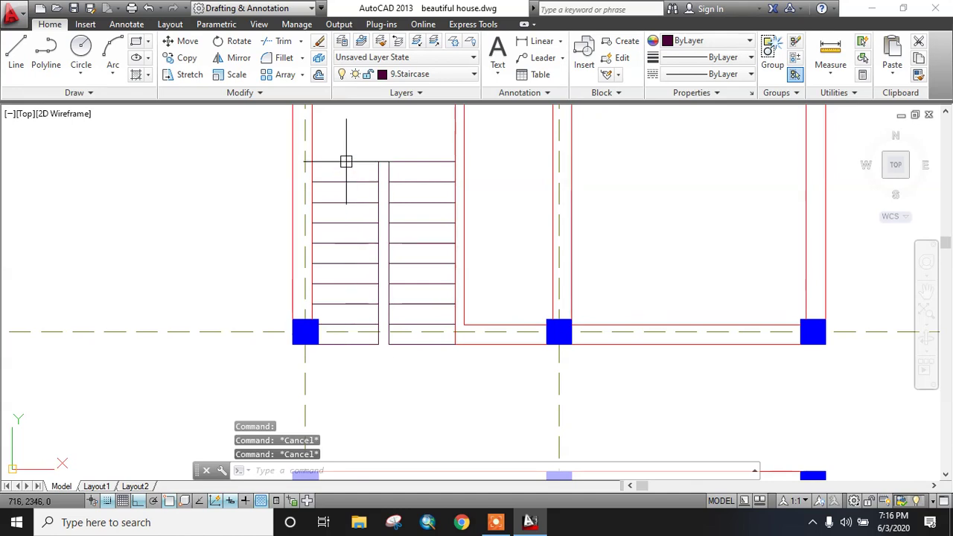
# Step: Draw two separate lines along the staircase's top edge, one across the left flight and one across the right flight
pyautogui.press('Escape')
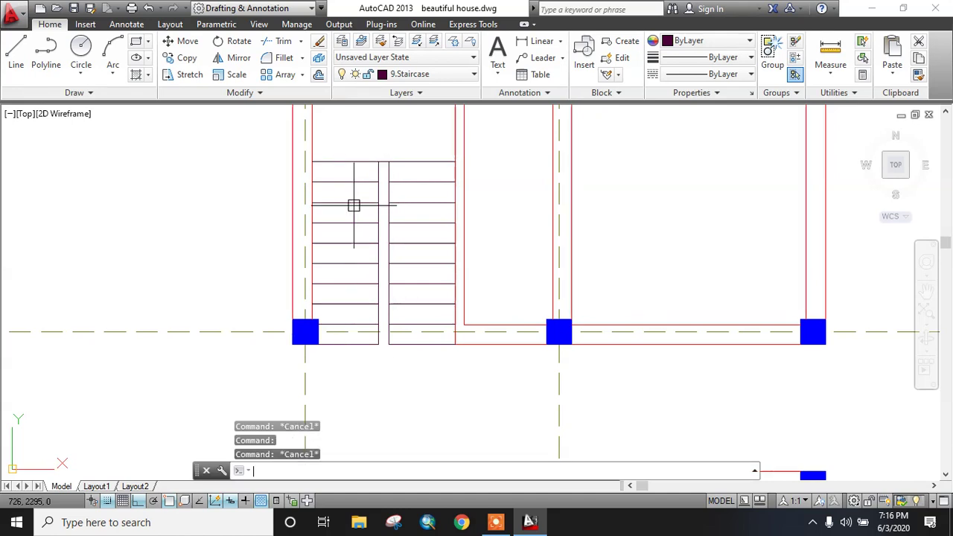
pyautogui.write('l')
pyautogui.press('Return')
pyautogui.click(312, 162)
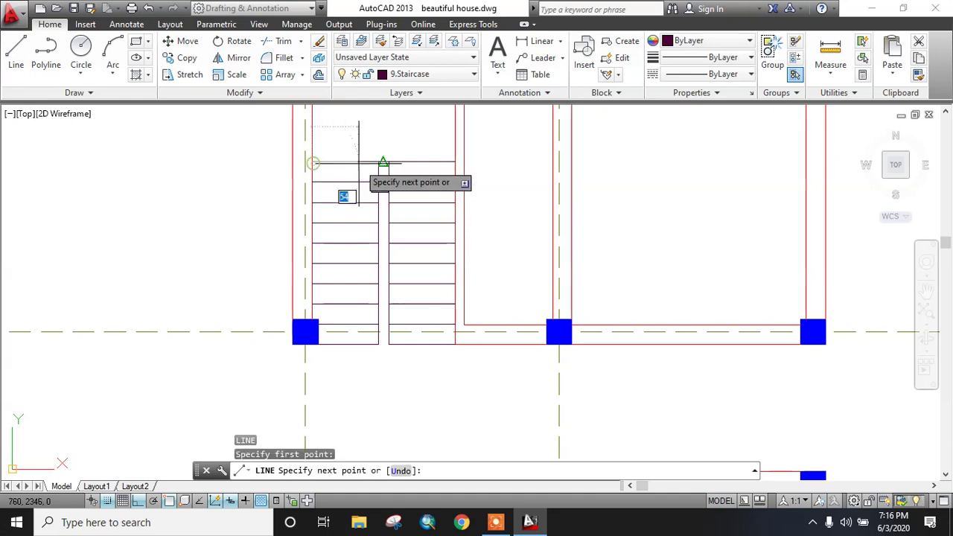
pyautogui.click(378, 162)
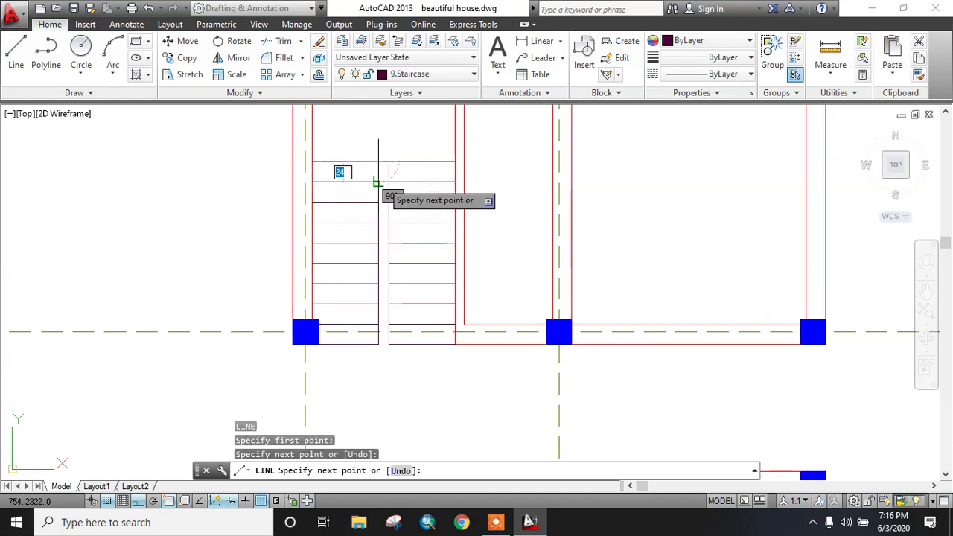
pyautogui.press('Escape')
pyautogui.write('l')
pyautogui.press('Return')
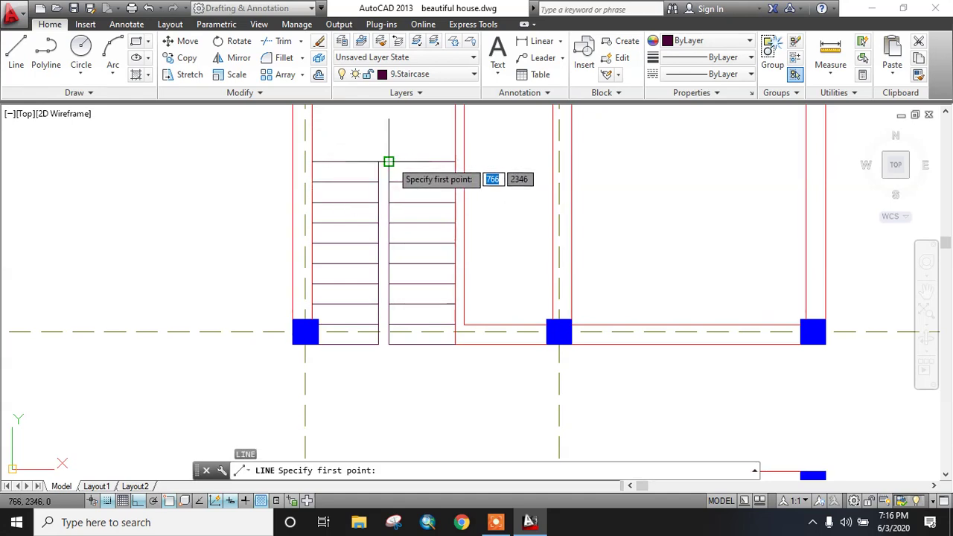
pyautogui.click(389, 162)
pyautogui.click(455, 161)
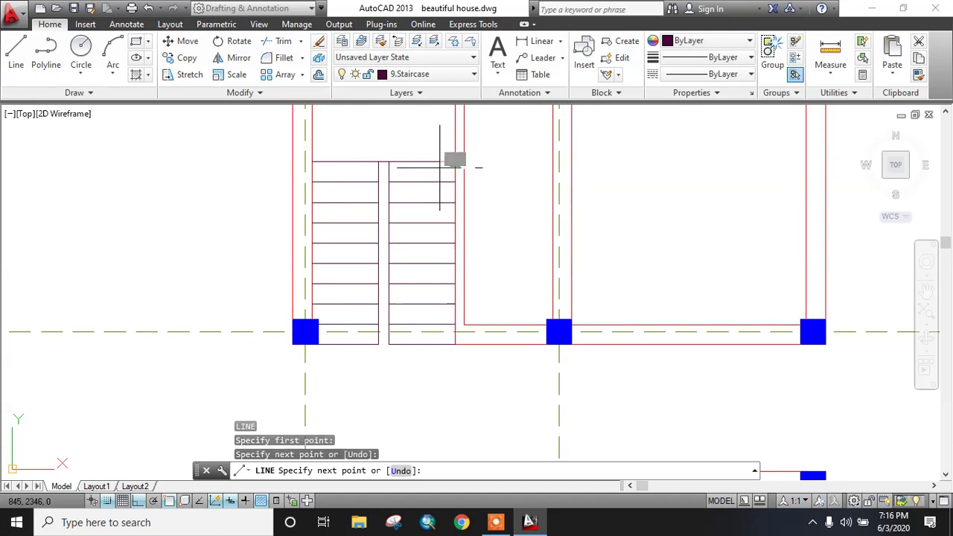
pyautogui.press('Escape')
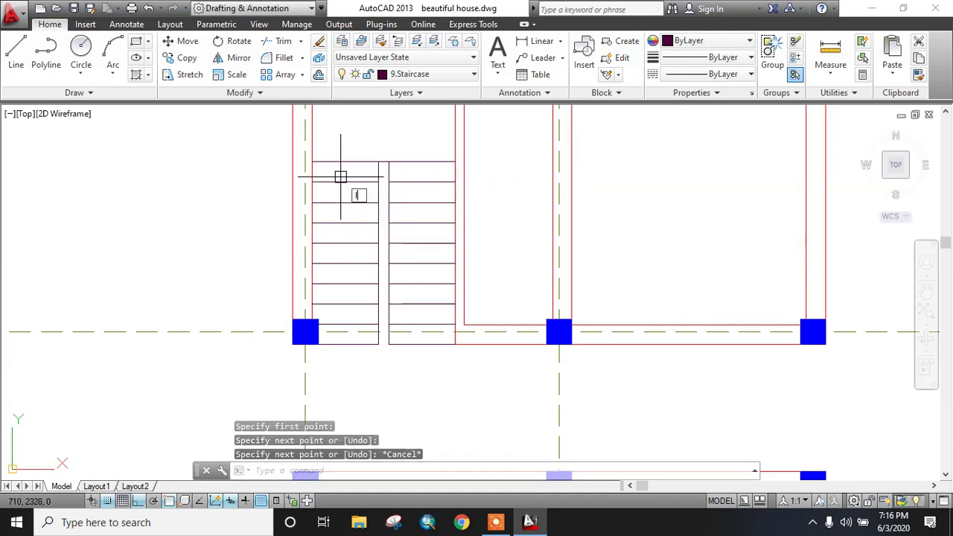
# Step: Draw a vertical line down the middle of the left flight, from its top edge to its bottom line
pyautogui.write('l')
pyautogui.press('Return')
pyautogui.click(345, 161)
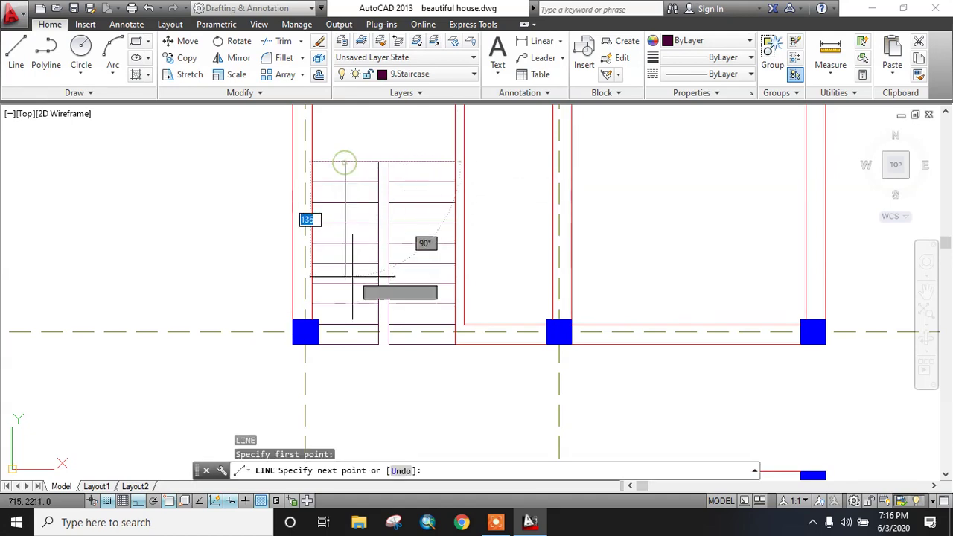
pyautogui.click(345, 344)
pyautogui.press('Escape')
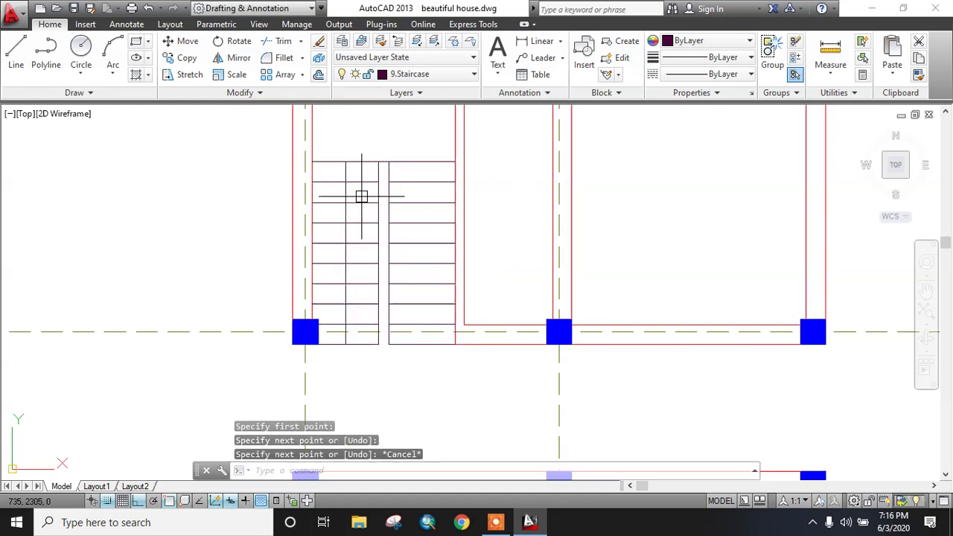
# Step: Draw a vertical line from the midpoint of the right flight's top edge down to the third tread line below it
pyautogui.press('Return')
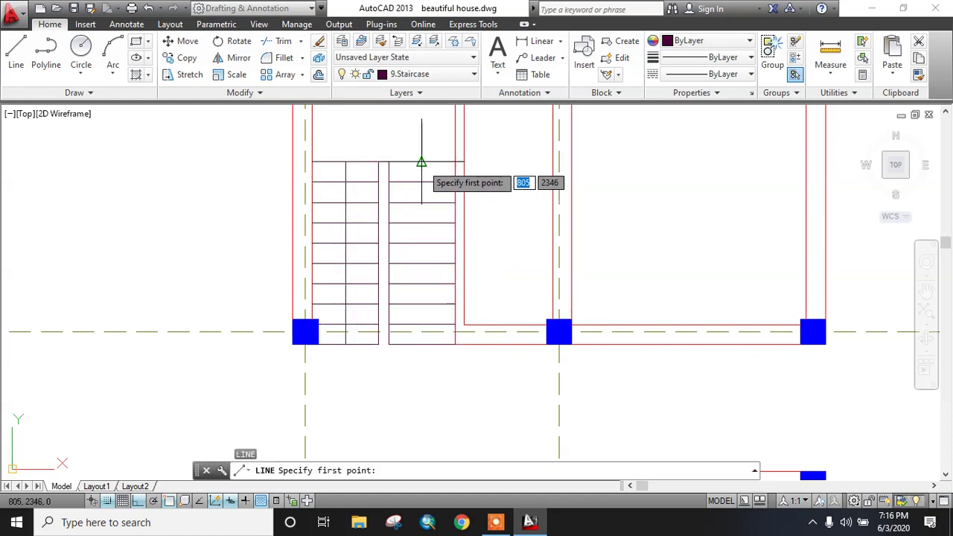
pyautogui.click(422, 161)
pyautogui.click(422, 223)
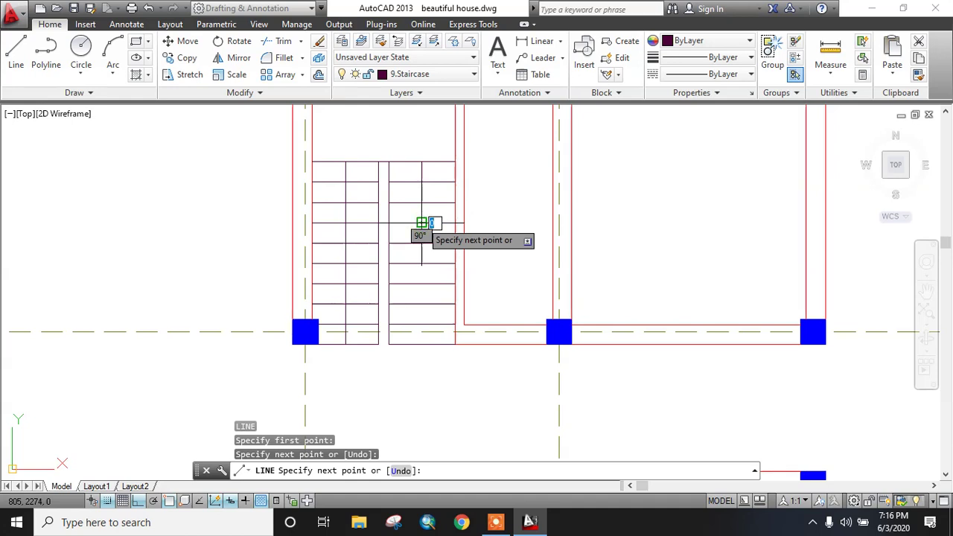
pyautogui.press('Escape')
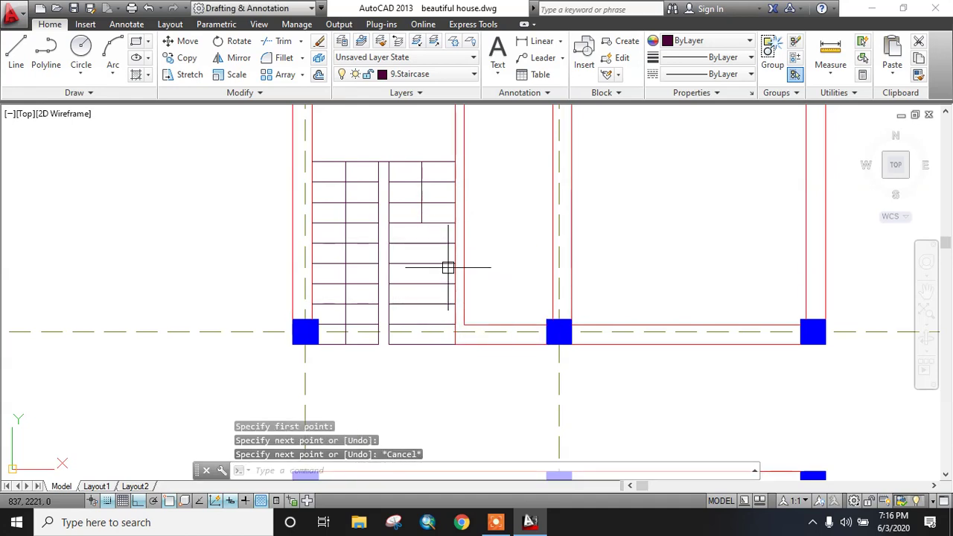
pyautogui.write('pl')
pyautogui.press('Return')
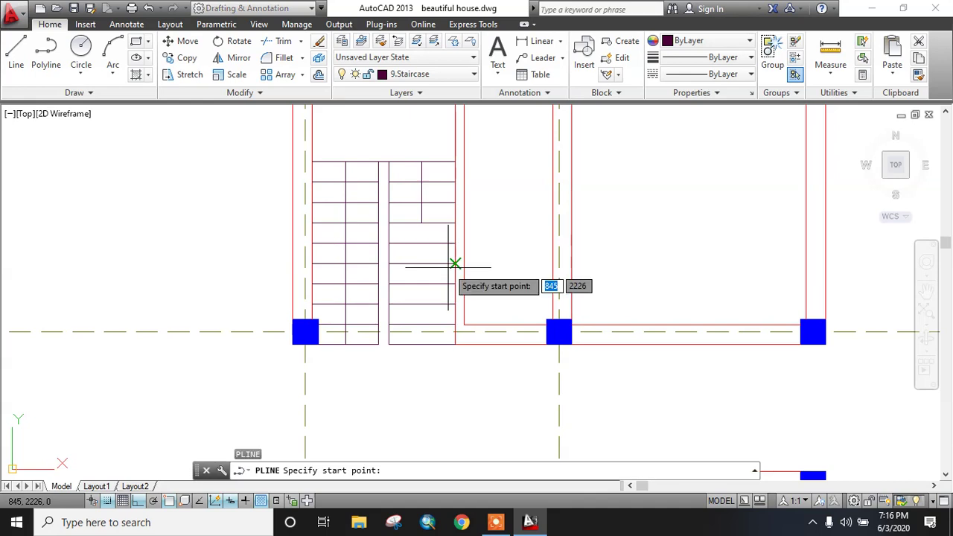
pyautogui.click(422, 223)
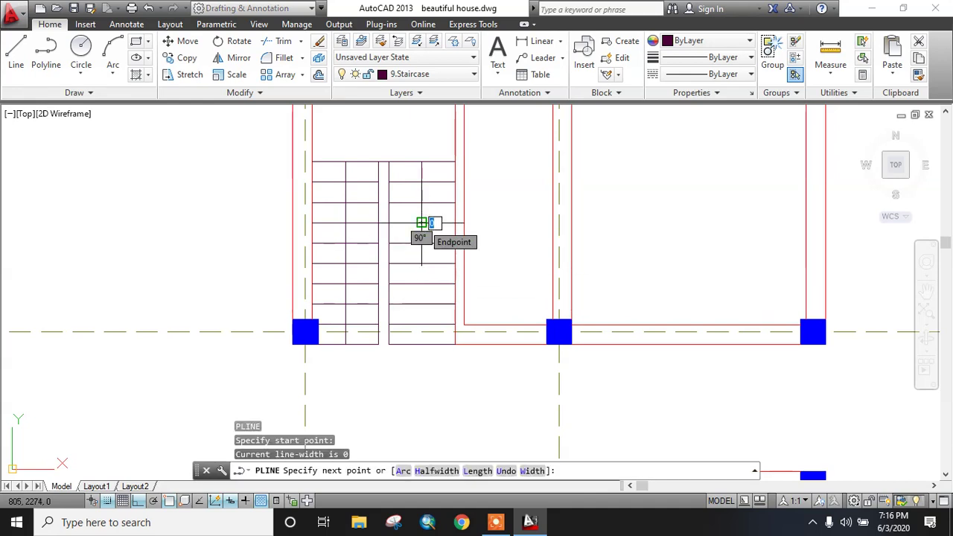
pyautogui.write('w')
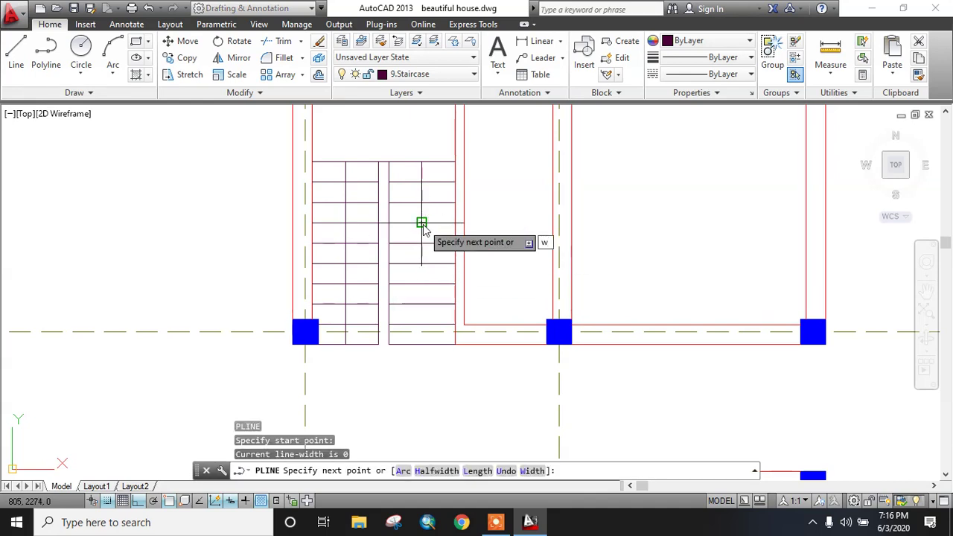
pyautogui.press('Return')
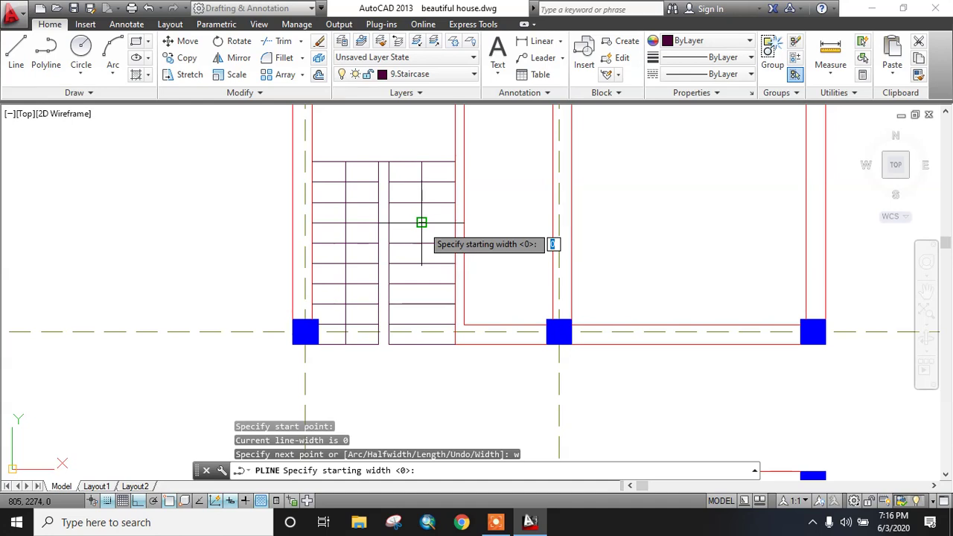
pyautogui.press('Return')
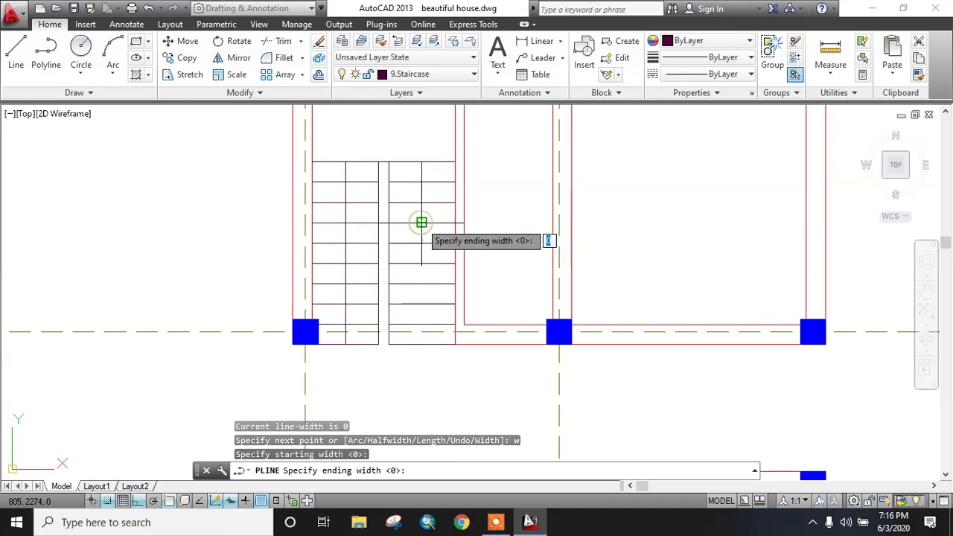
pyautogui.write('3')
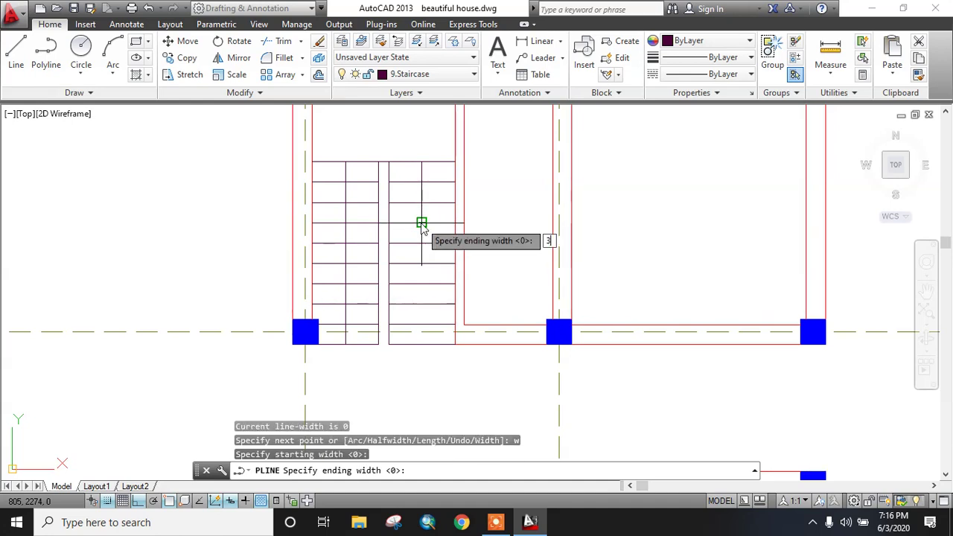
pyautogui.write('0')
pyautogui.press('Return')
pyautogui.click(421, 224)
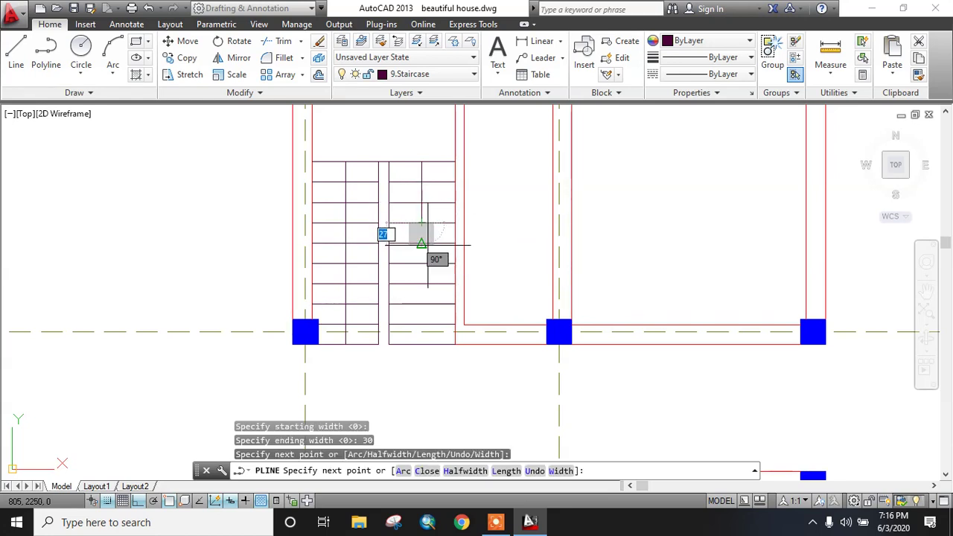
pyautogui.press('Escape')
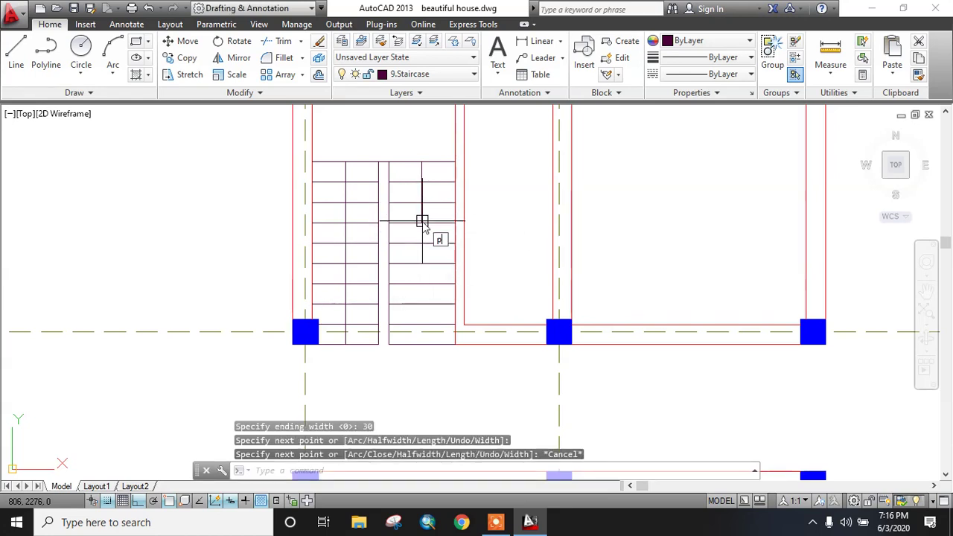
# Step: Draw an arrowhead polyline, starting width 0 and ending width 30, from the right flight line's lower end up to the next tread
pyautogui.write('pl')
pyautogui.press('Return')
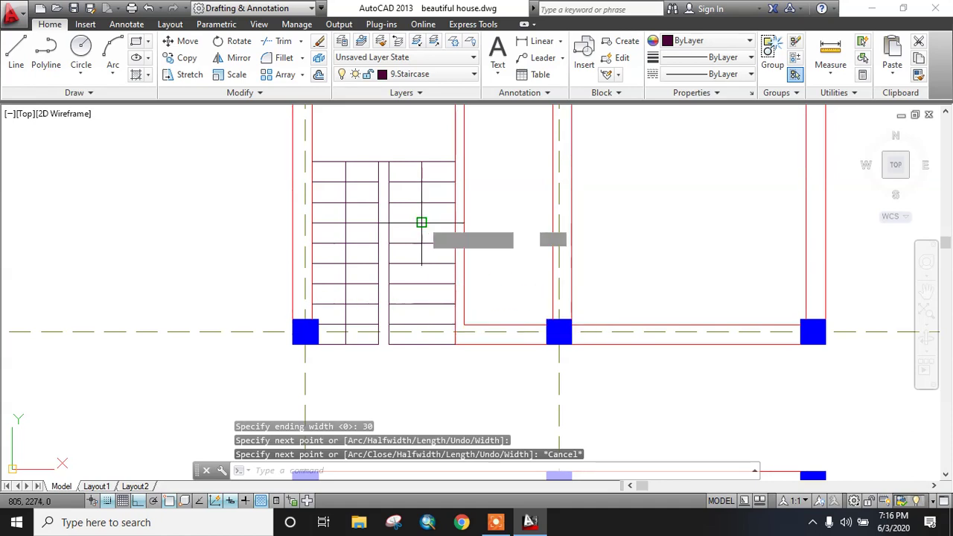
pyautogui.click(421, 222)
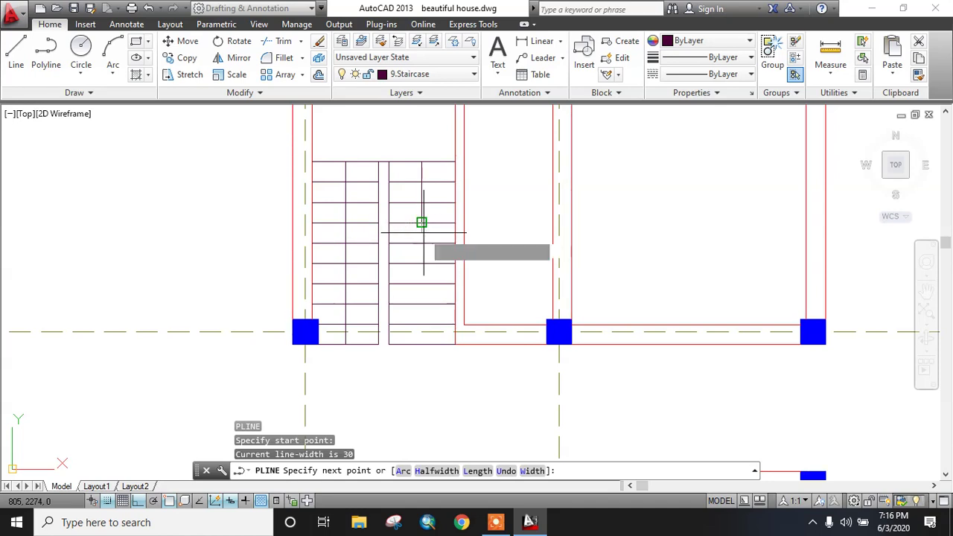
pyautogui.write('w')
pyautogui.press('Return')
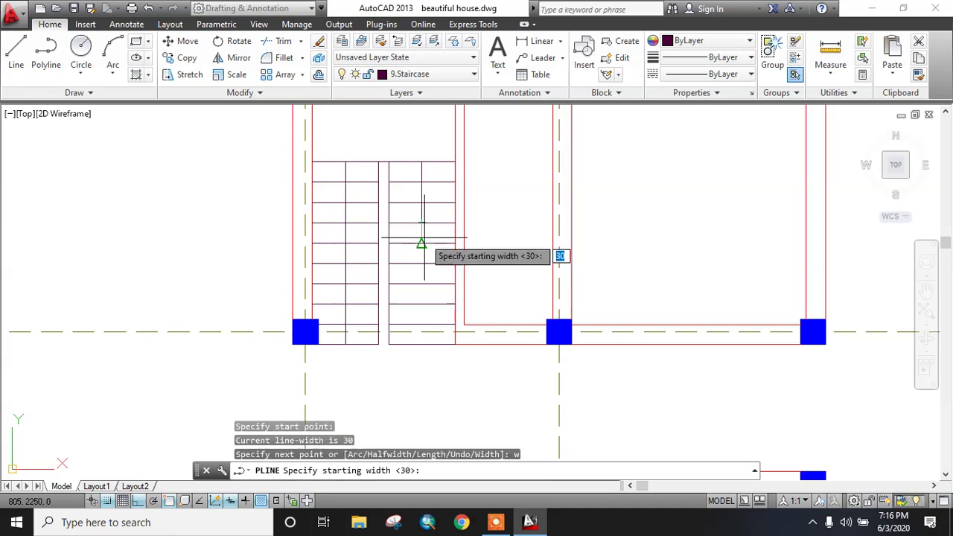
pyautogui.write('0')
pyautogui.press('Return')
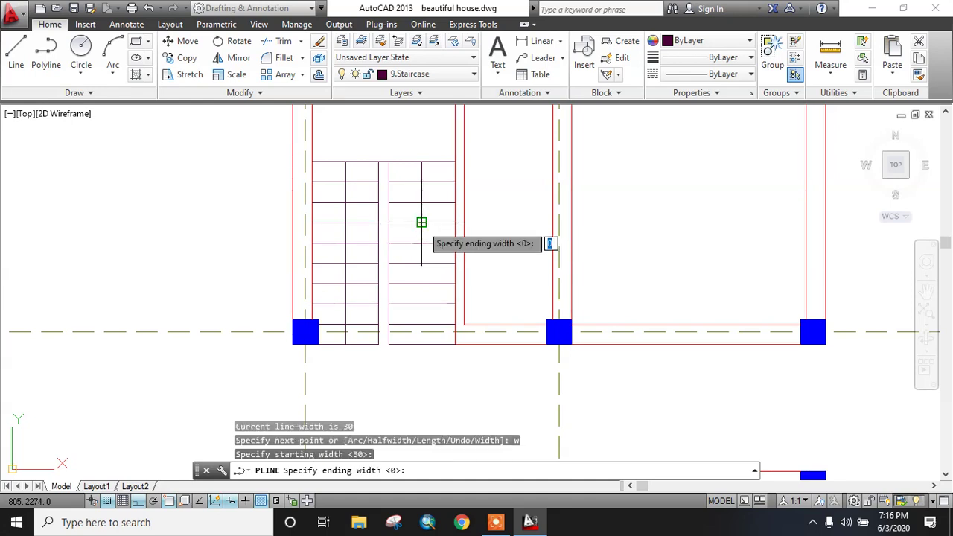
pyautogui.write('30')
pyautogui.press('Return')
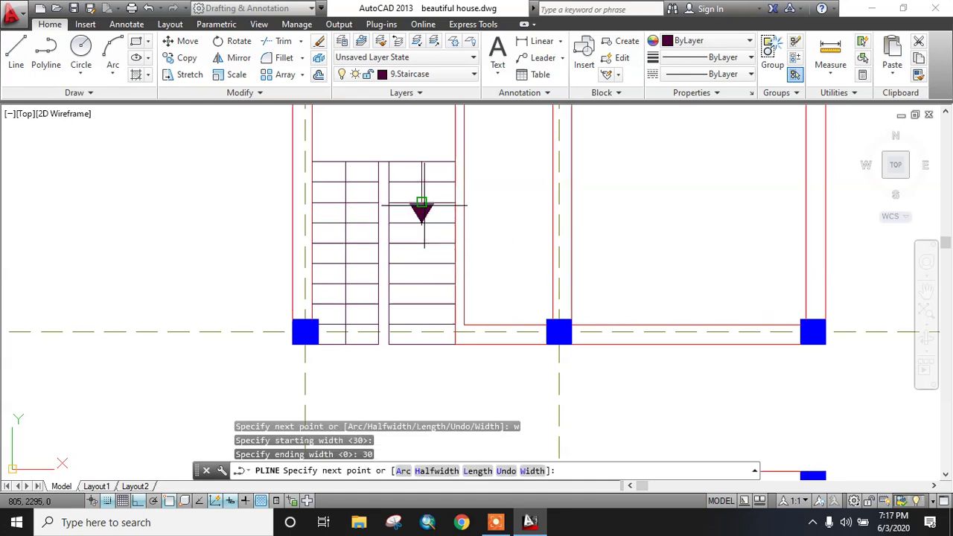
pyautogui.click(422, 222)
pyautogui.press('Escape')
# Step: Draw a three-point arc from the left flight line's top through the right flight line's top, ending one tread below on that line
pyautogui.scroll(2, 430, 276)
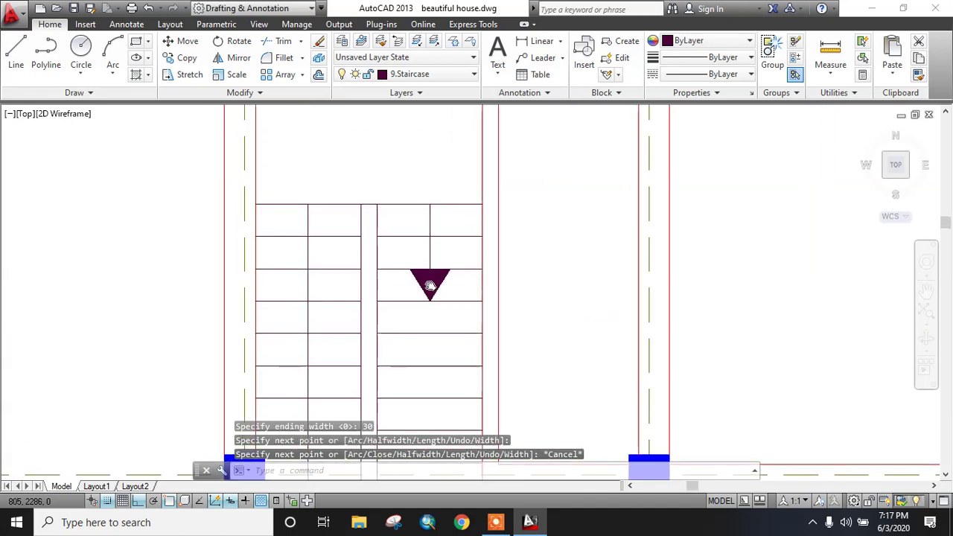
pyautogui.click(112, 50)
pyautogui.click(308, 204)
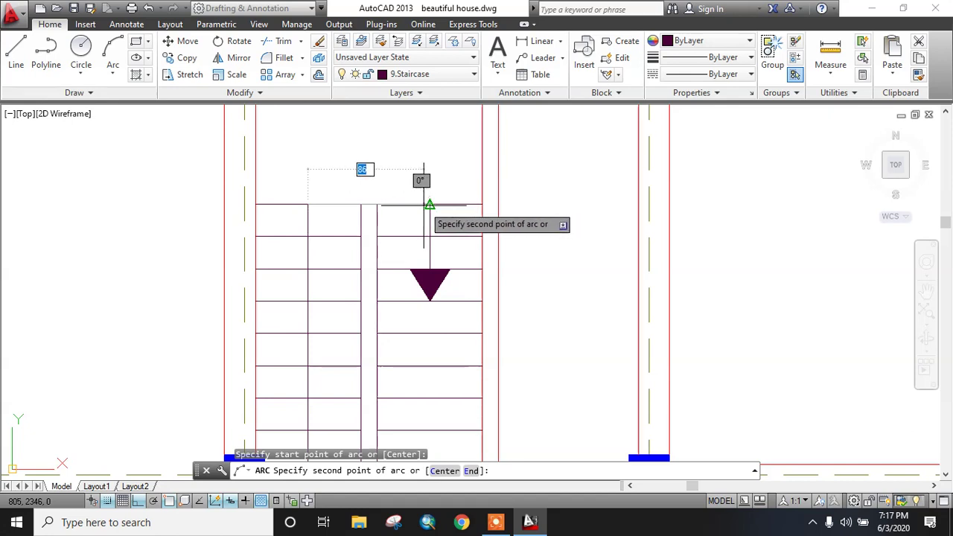
pyautogui.click(430, 204)
pyautogui.click(432, 220)
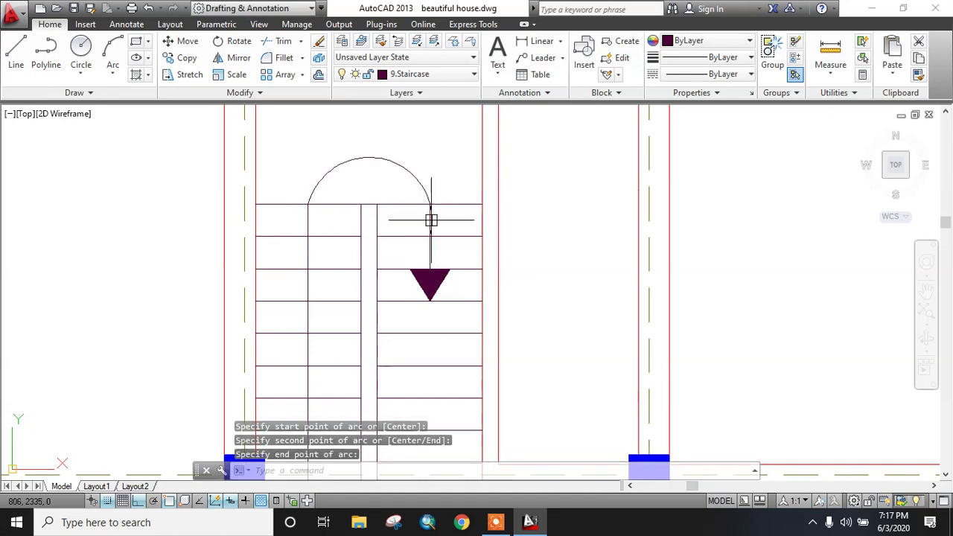
# Step: Trim the part of the arc that runs below the staircase's top edge in the right flight
pyautogui.scroll(5, 443, 233)
pyautogui.press('Return')
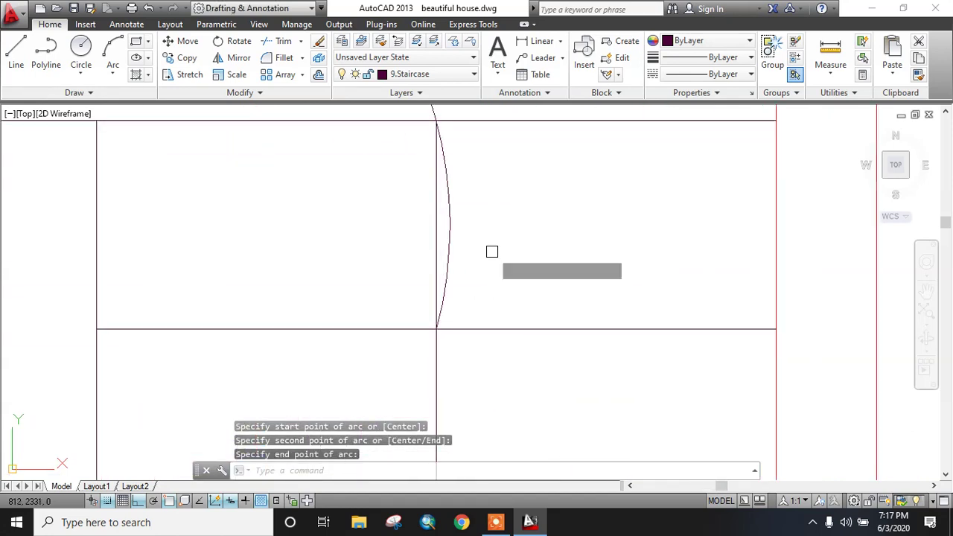
pyautogui.press('Return')
pyautogui.click(449, 241)
pyautogui.scroll(-4, 455, 245)
pyautogui.scroll(-4, 461, 247)
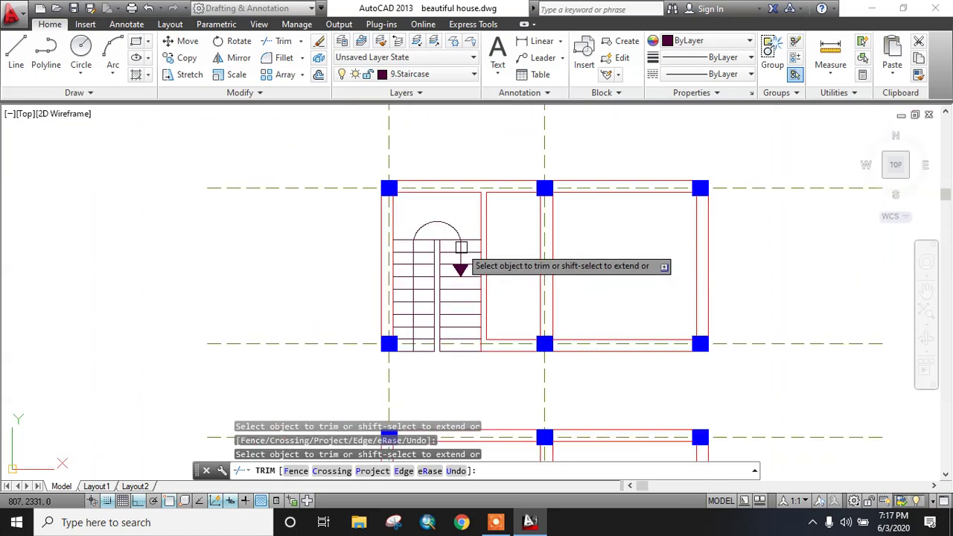
pyautogui.press('Escape')
# Step: Draw a multiline with zero justification and scale 150 across the lower block's left wall, between its outer and inner line midpoints
pyautogui.moveTo(489, 251); pyautogui.dragTo(417, 204, button='middle')
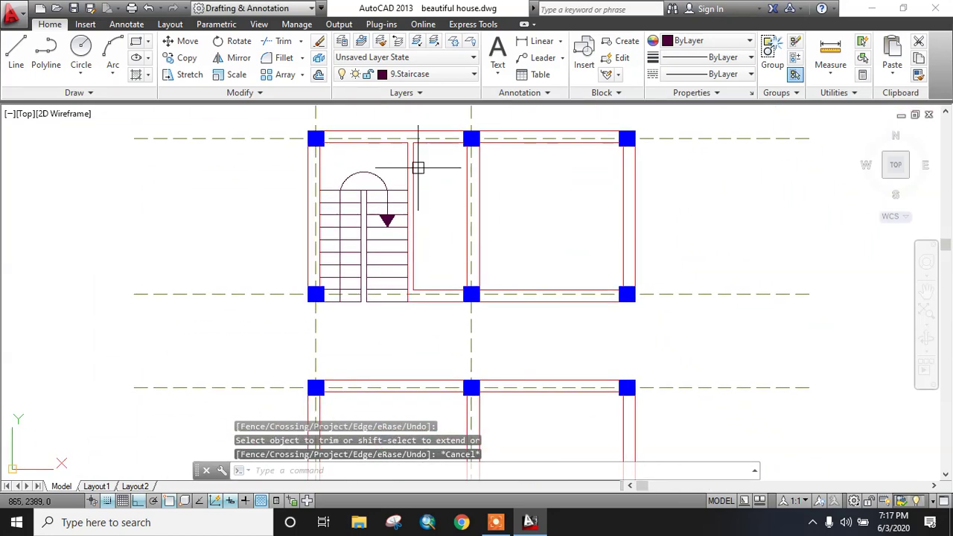
pyautogui.scroll(-2, 421, 168)
pyautogui.moveTo(591, 359); pyautogui.dragTo(609, 349, button='middle')
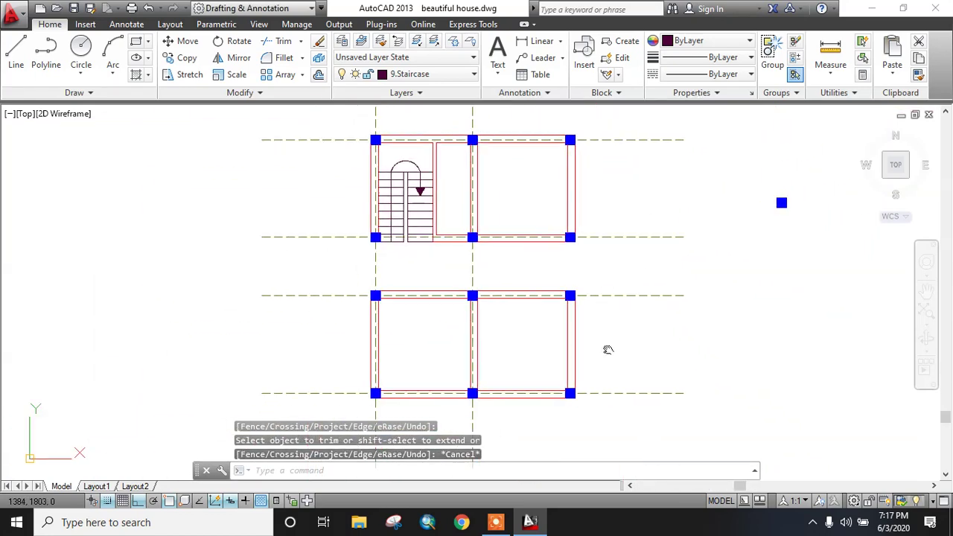
pyautogui.scroll(-4, 571, 394)
pyautogui.moveTo(579, 386); pyautogui.dragTo(566, 325, button='middle')
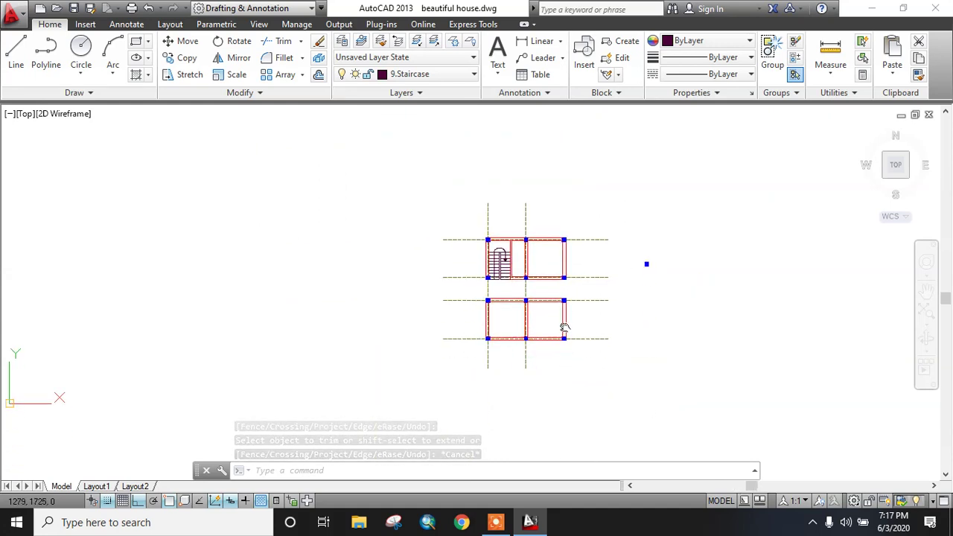
pyautogui.scroll(5, 509, 335)
pyautogui.scroll(2, 409, 266)
pyautogui.scroll(4, 491, 268)
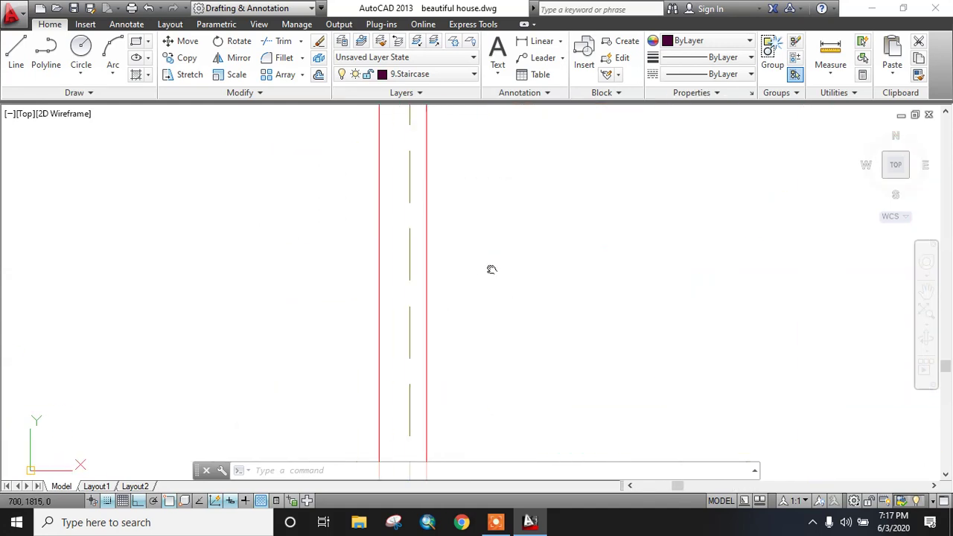
pyautogui.scroll(-4, 439, 254)
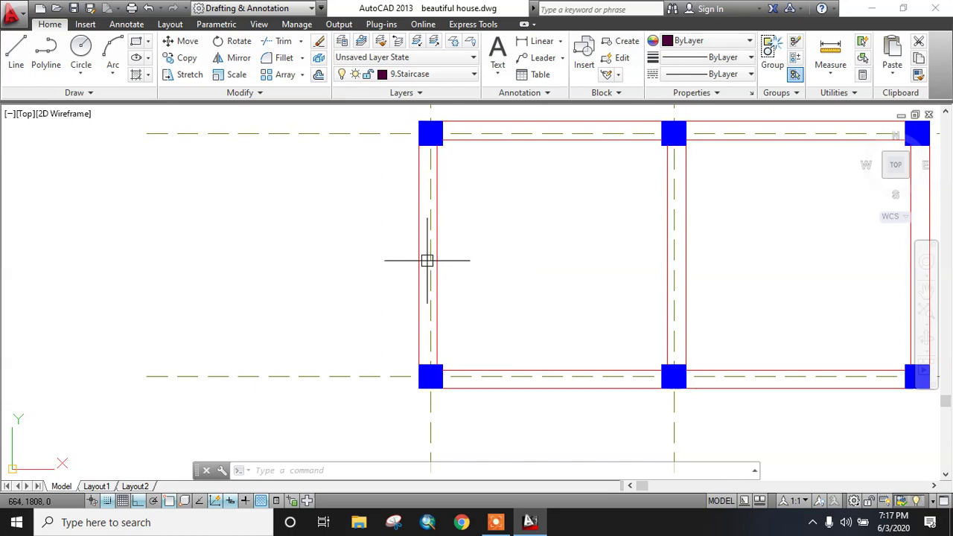
pyautogui.write('ml')
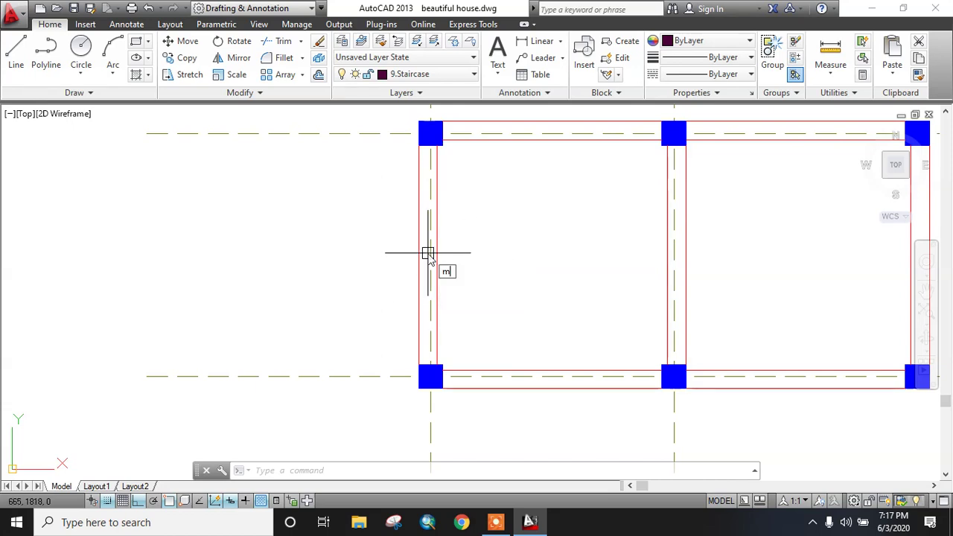
pyautogui.press('Return')
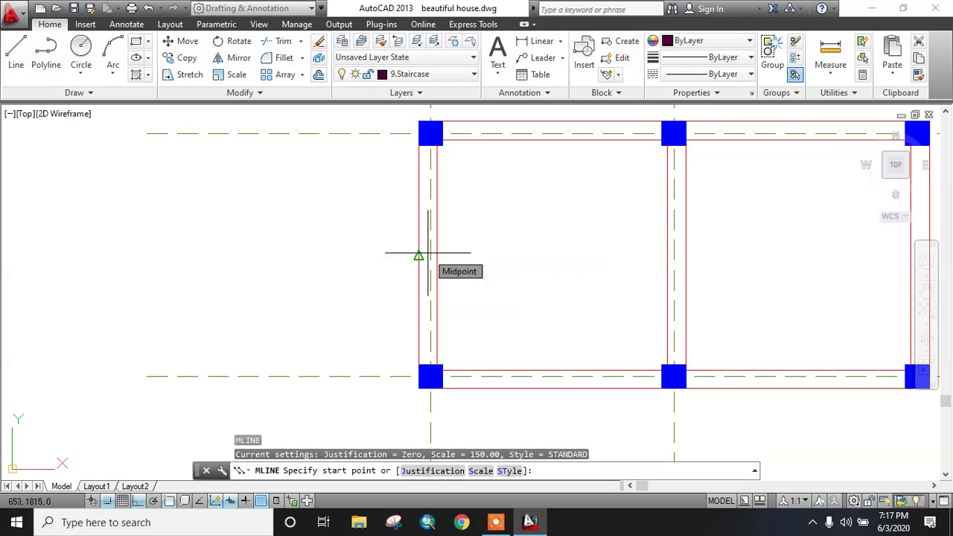
pyautogui.write('j')
pyautogui.press('Return')
pyautogui.write('z')
pyautogui.press('Return')
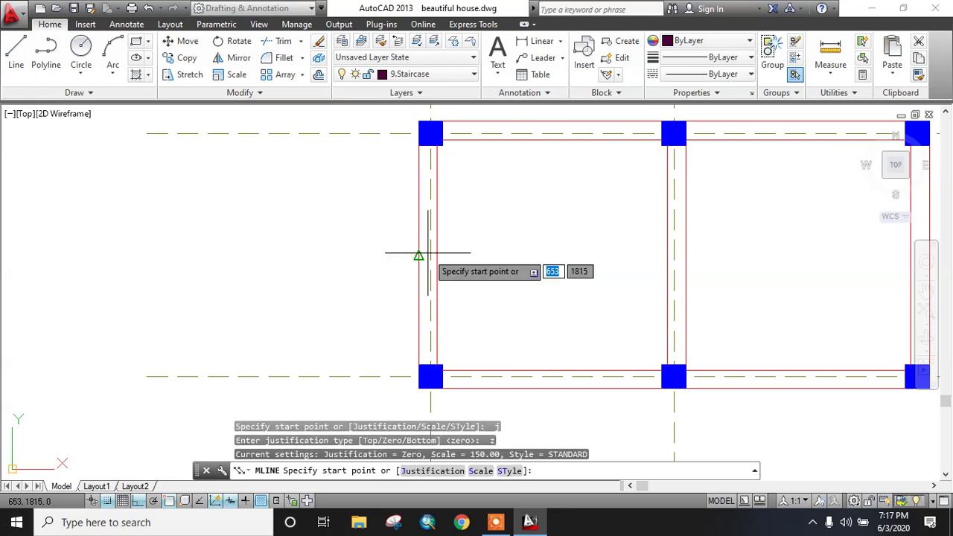
pyautogui.write('s')
pyautogui.press('Return')
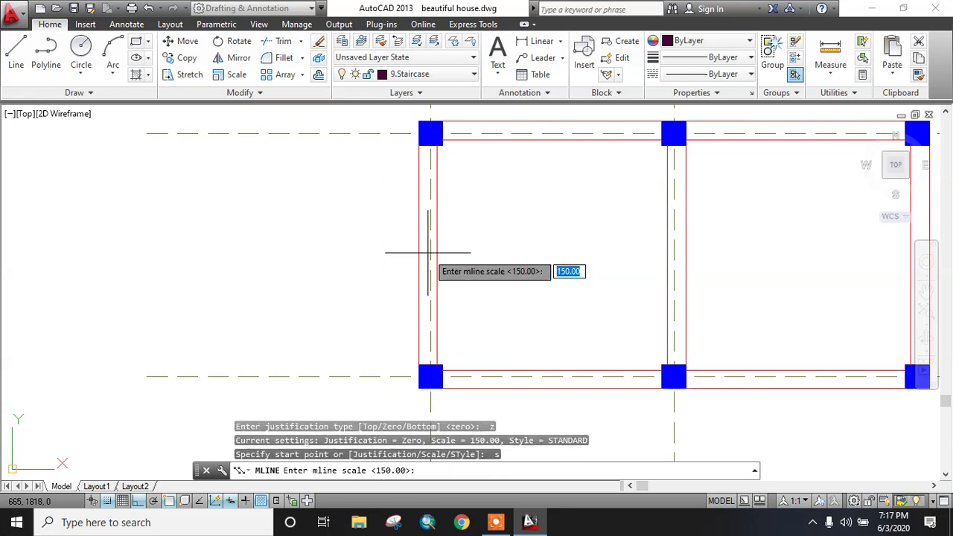
pyautogui.write('150')
pyautogui.press('Return')
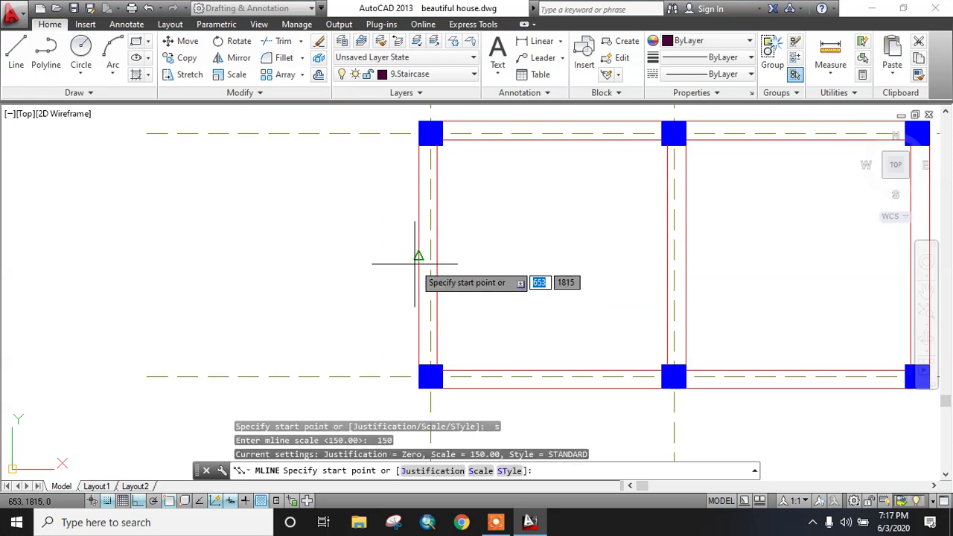
pyautogui.click(423, 255)
pyautogui.click(436, 254)
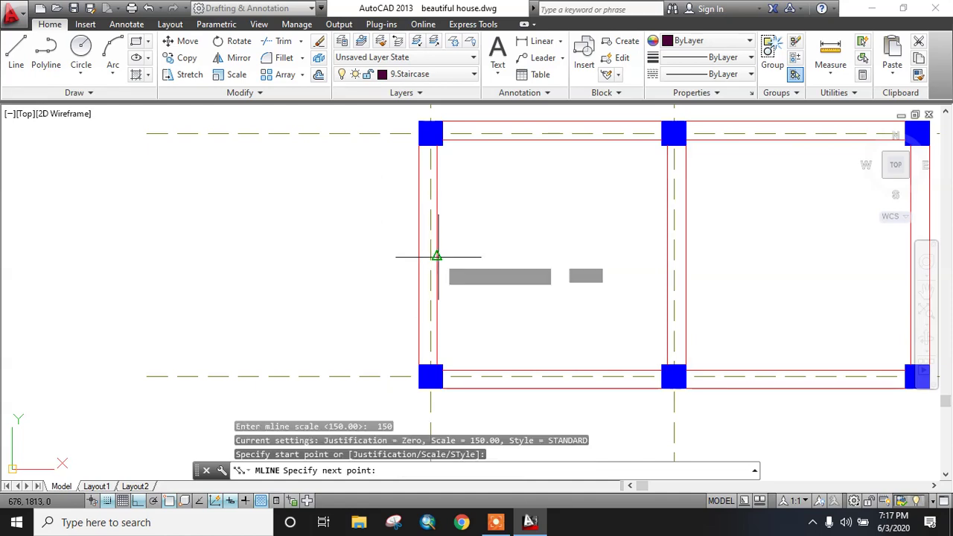
pyautogui.press('Escape')
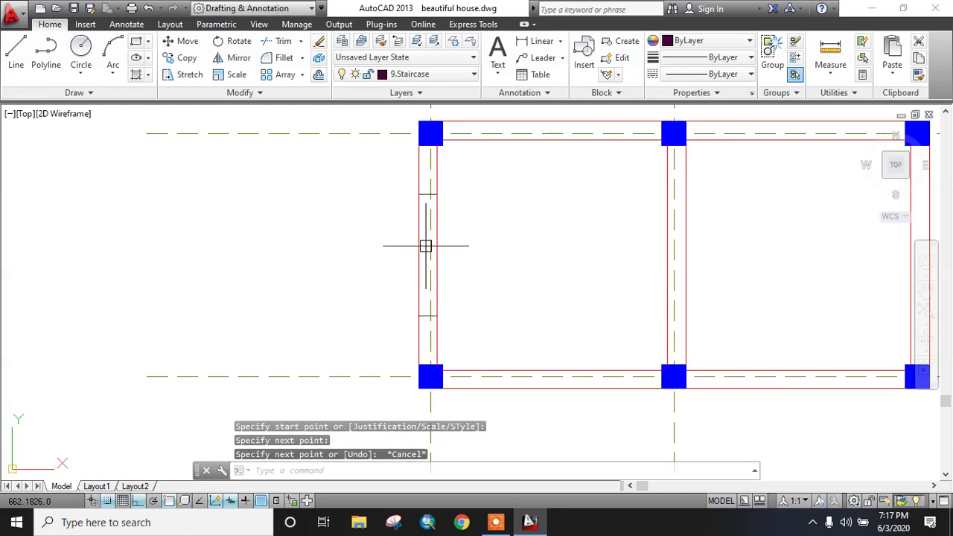
# Step: Draw a multiline with zero justification and scale 10 between the midpoints of the two window end lines in the left wall
pyautogui.write('ml')
pyautogui.press('Return')
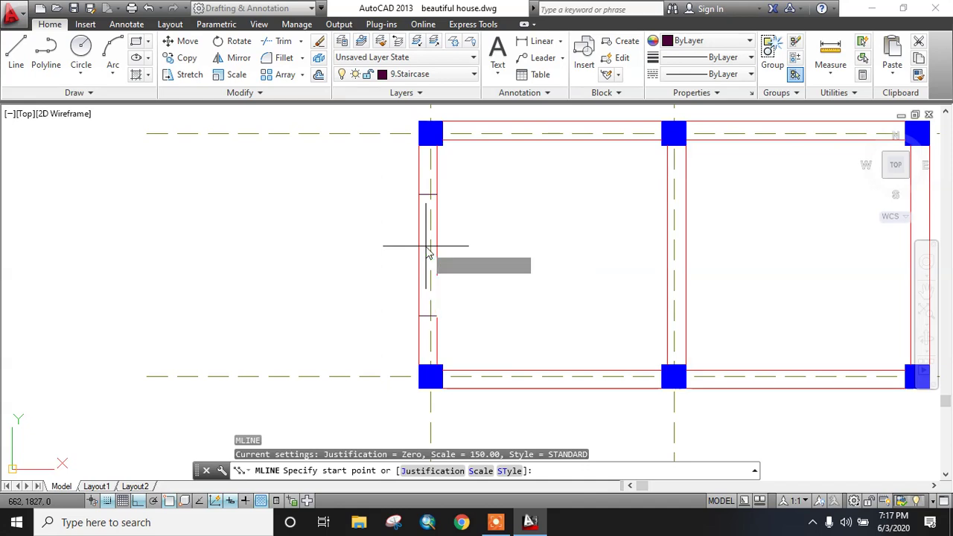
pyautogui.write('j')
pyautogui.press('Return')
pyautogui.write('z')
pyautogui.press('Return')
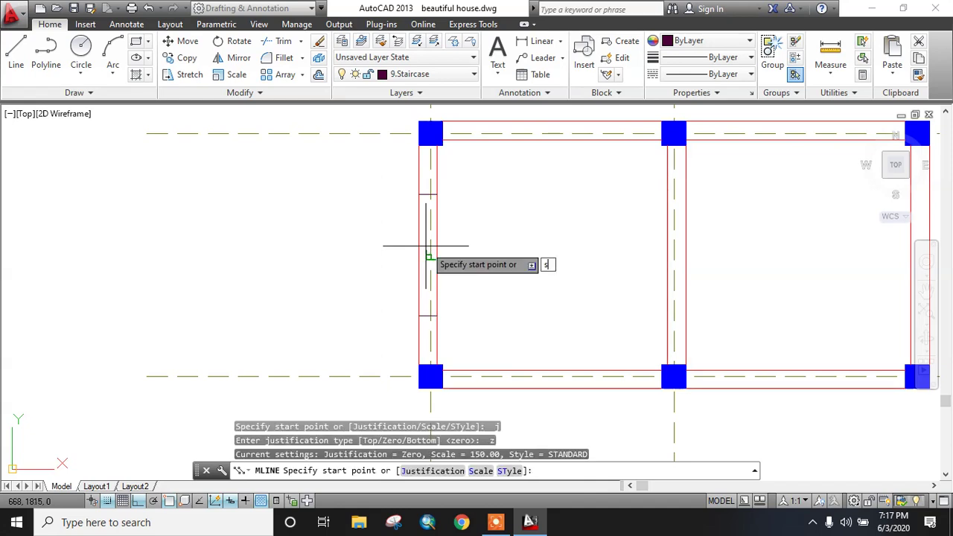
pyautogui.write('s')
pyautogui.press('Return')
pyautogui.write('10')
pyautogui.press('Return')
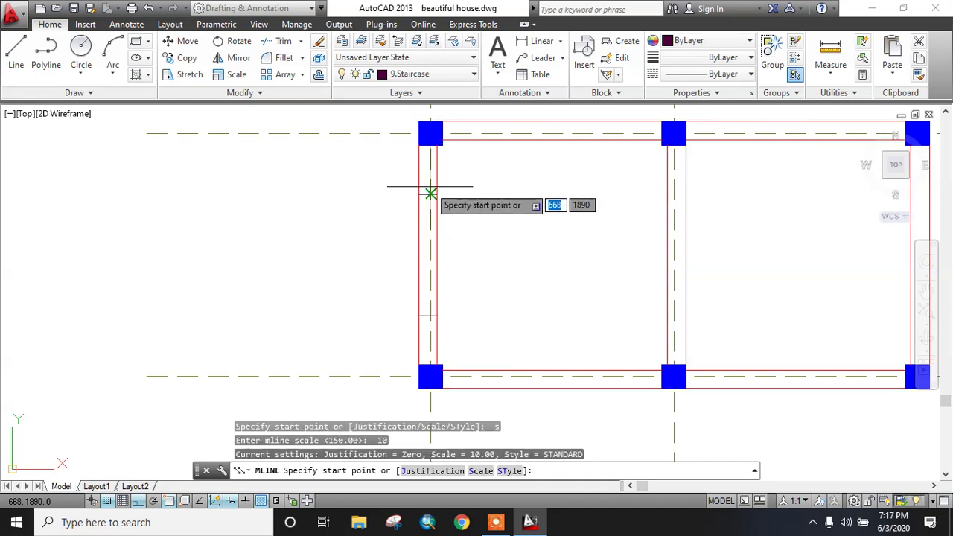
pyautogui.scroll(4, 430, 187)
pyautogui.click(423, 184)
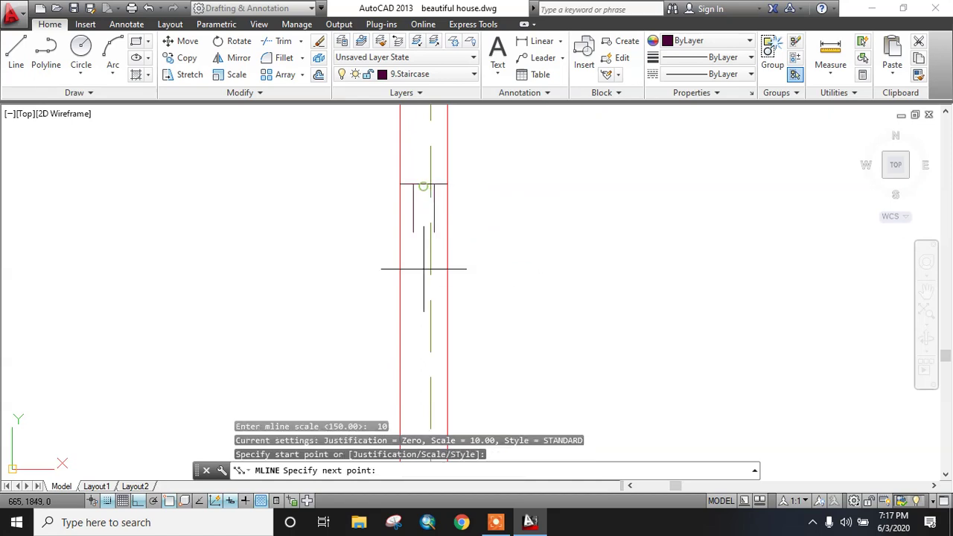
pyautogui.moveTo(430, 343); pyautogui.dragTo(417, 208, button='middle')
pyautogui.click(415, 356)
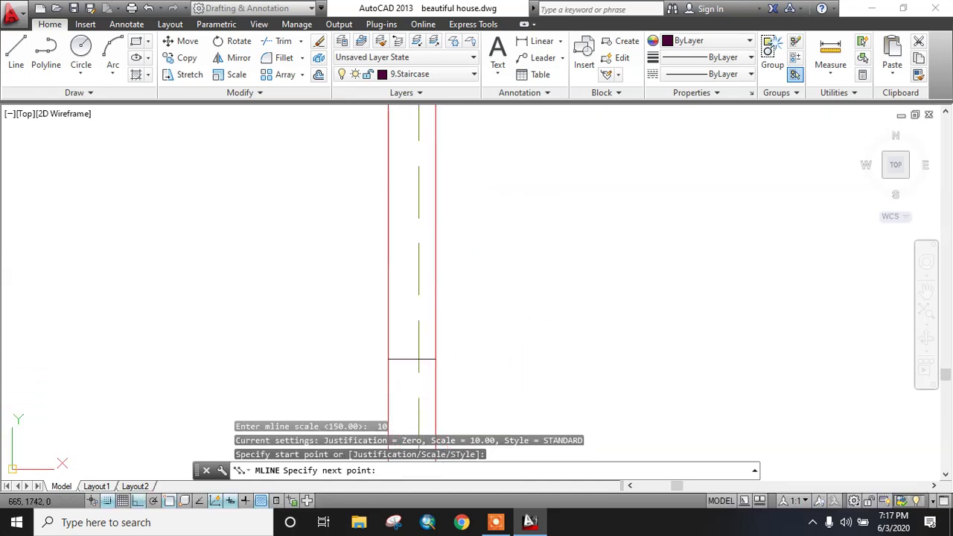
pyautogui.scroll(-2, 417, 363)
pyautogui.press('Escape')
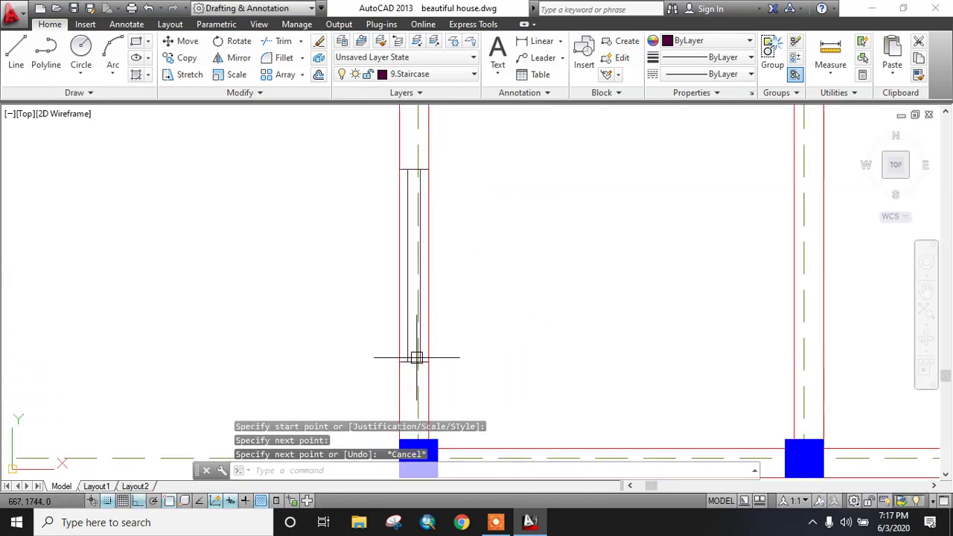
# Step: Copy the window from the lower block's left wall midpoint to the midpoint of the upper block's left wall beside the staircase
pyautogui.scroll(-2, 416, 358)
pyautogui.moveTo(468, 312); pyautogui.dragTo(478, 376, button='middle')
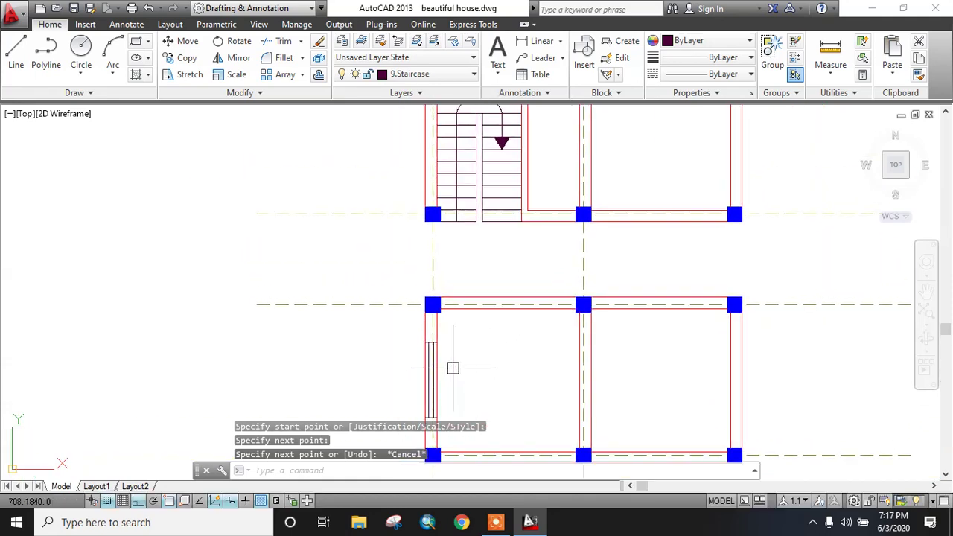
pyautogui.moveTo(441, 302); pyautogui.dragTo(446, 354, button='middle')
pyautogui.scroll(2, 401, 175)
pyautogui.scroll(1, 482, 228)
pyautogui.moveTo(482, 228); pyautogui.dragTo(385, 238, button='middle')
pyautogui.scroll(-1, 387, 238)
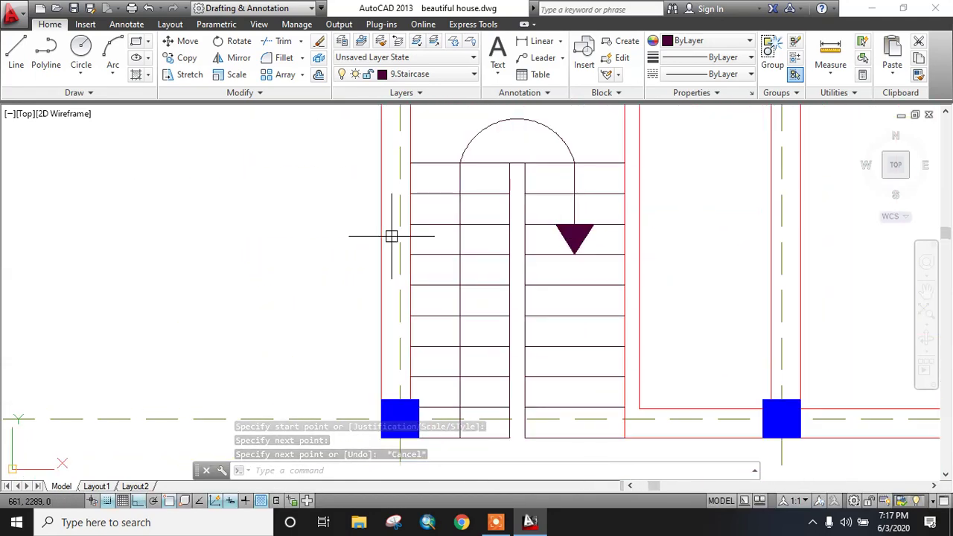
pyautogui.scroll(-3, 390, 227)
pyautogui.scroll(2, 389, 230)
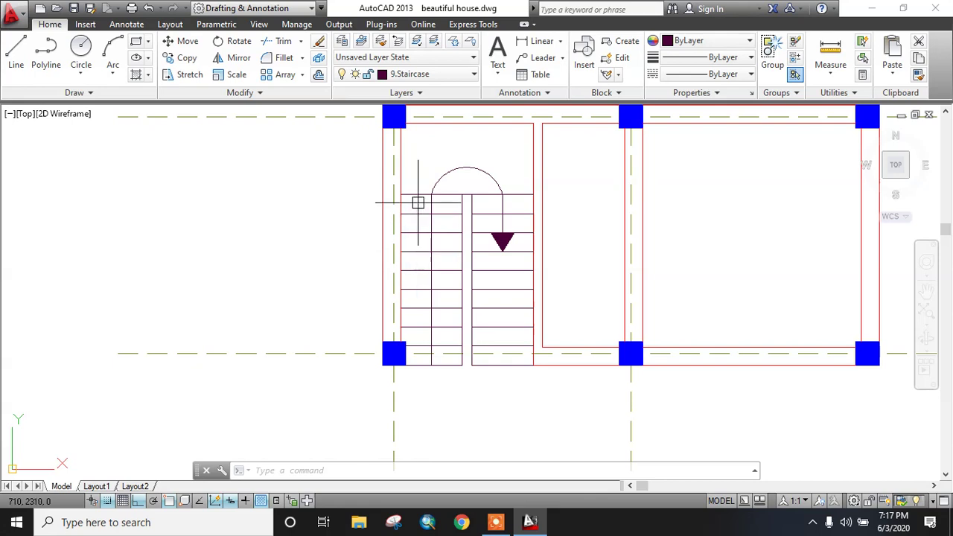
pyautogui.moveTo(435, 269); pyautogui.dragTo(426, 195, button='middle')
pyautogui.scroll(-2, 427, 195)
pyautogui.click(392, 292)
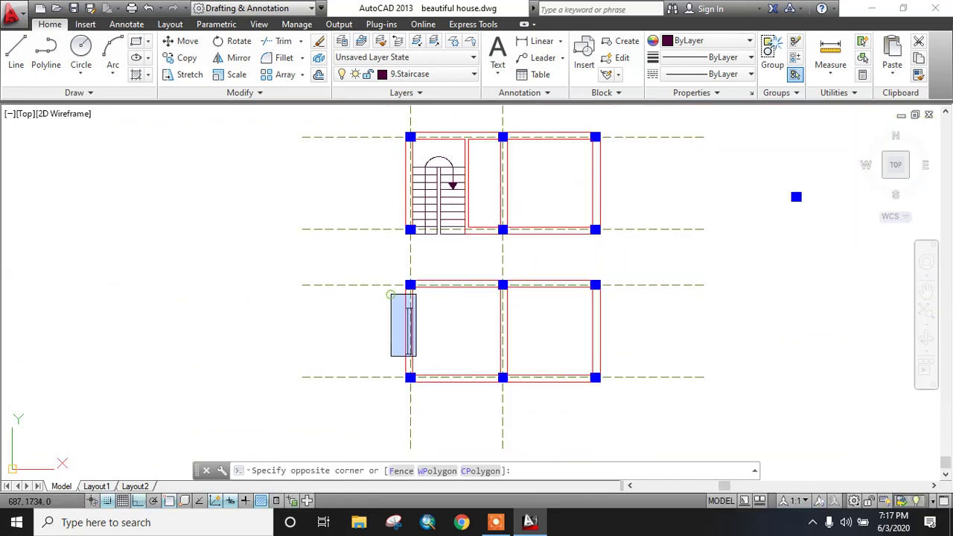
pyautogui.click(418, 364)
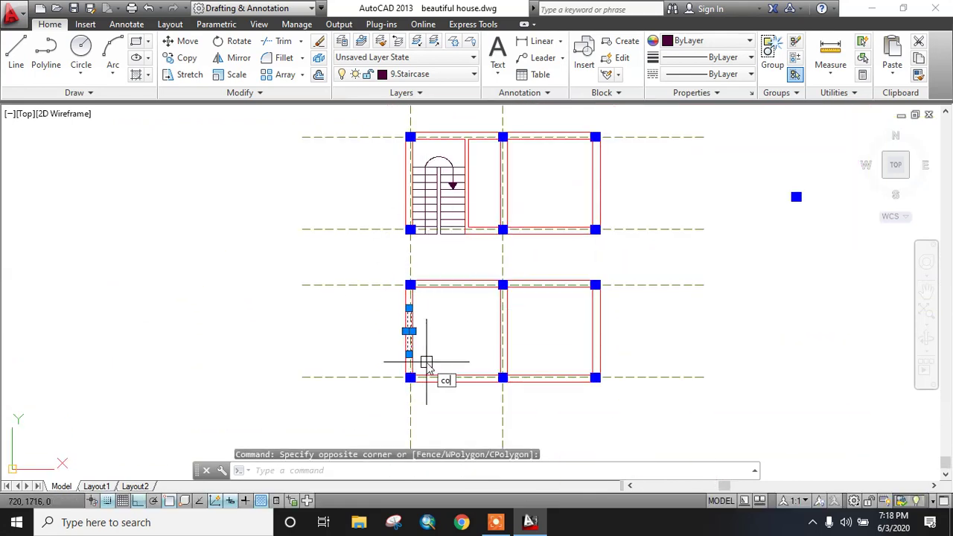
pyautogui.press('Return')
pyautogui.scroll(2, 409, 343)
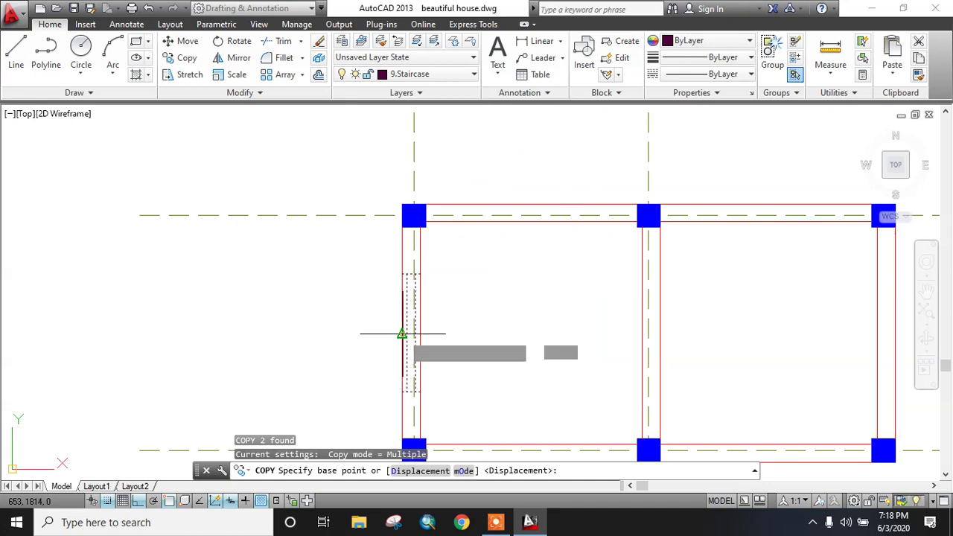
pyautogui.click(402, 335)
pyautogui.scroll(-2, 404, 202)
pyautogui.scroll(2, 405, 186)
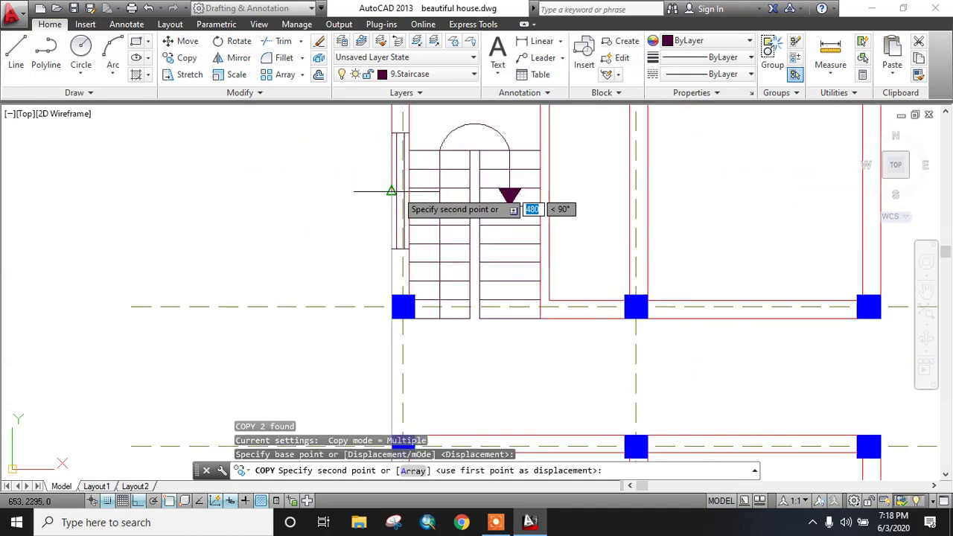
pyautogui.click(404, 240)
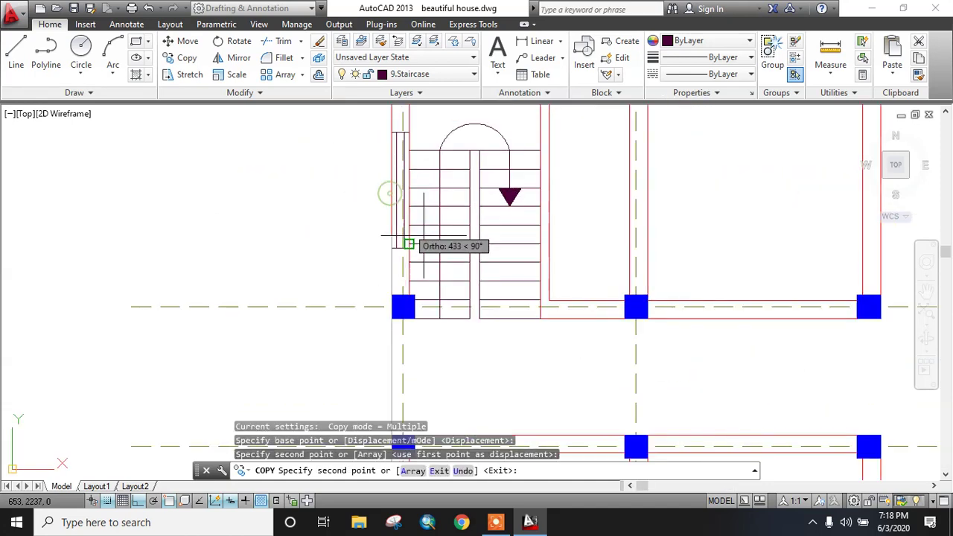
pyautogui.press('Escape')
pyautogui.scroll(-3, 489, 307)
pyautogui.scroll(3, 489, 307)
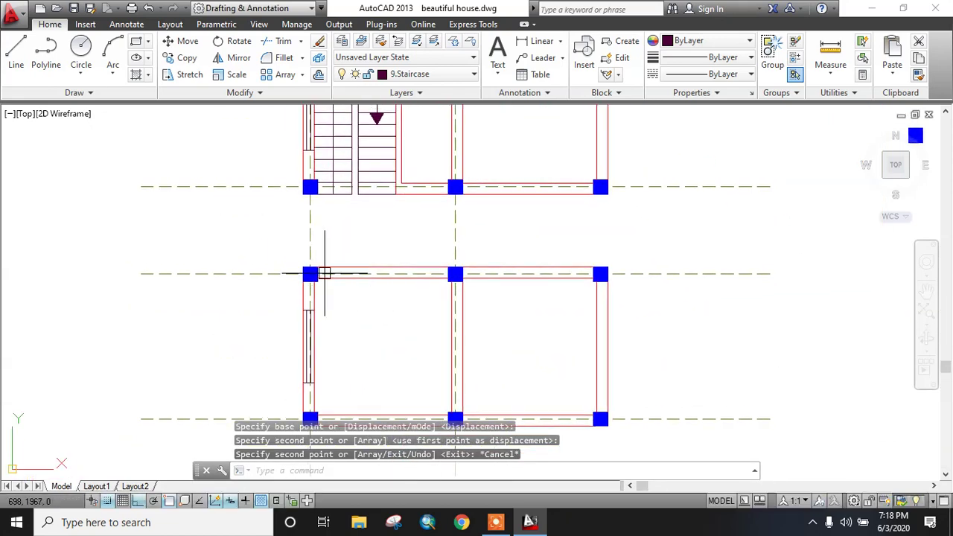
pyautogui.scroll(8, 298, 279)
pyautogui.write('l')
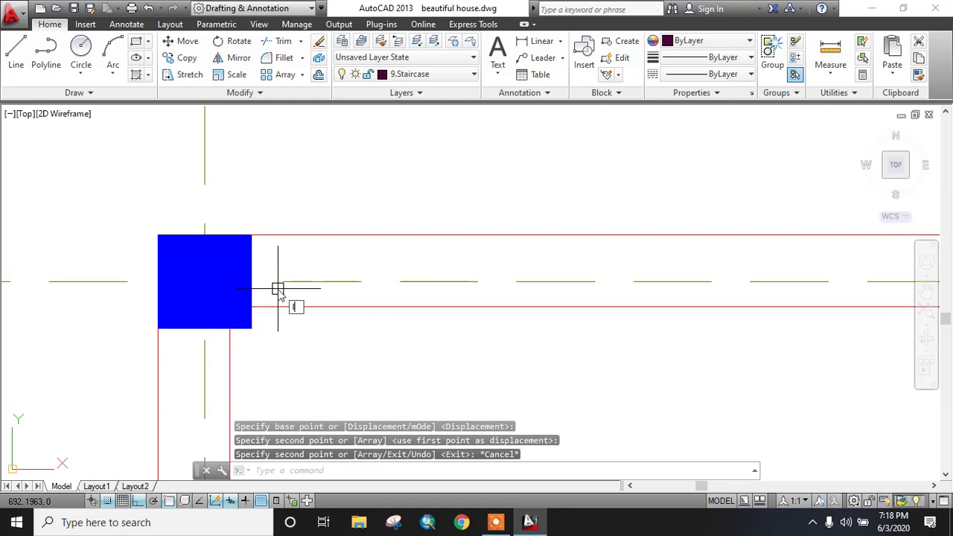
pyautogui.press('Return')
pyautogui.press('Escape')
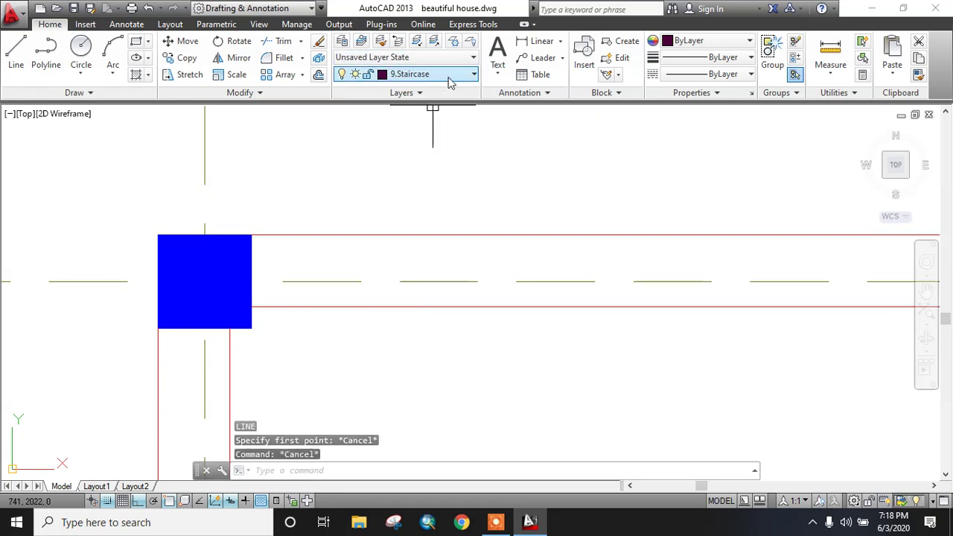
# Step: Make 3.Door the current layer and draw a line across the lower block's top wall along the top-left column's right edge
pyautogui.click(447, 75)
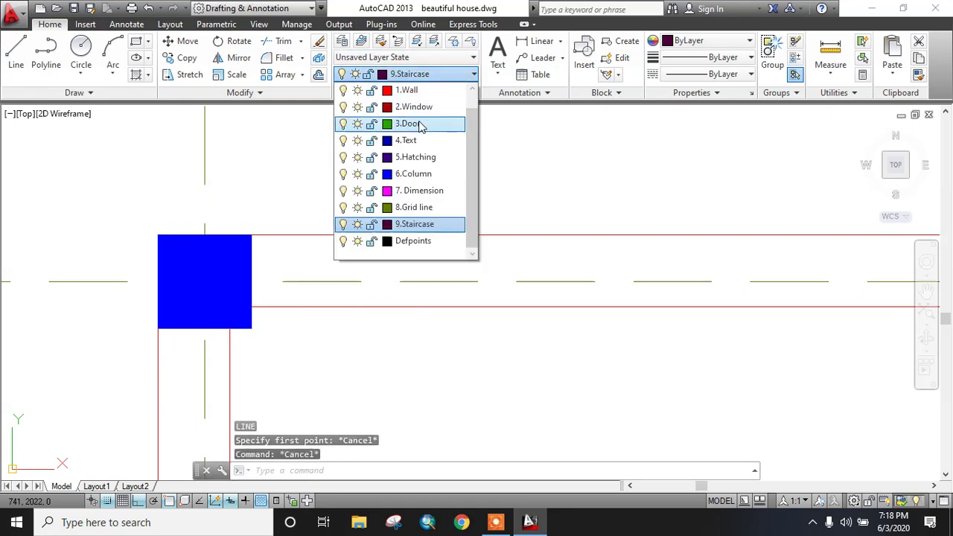
pyautogui.click(406, 123)
pyautogui.scroll(-5, 429, 166)
pyautogui.scroll(4, 404, 196)
pyautogui.moveTo(360, 233); pyautogui.dragTo(332, 245, button='middle')
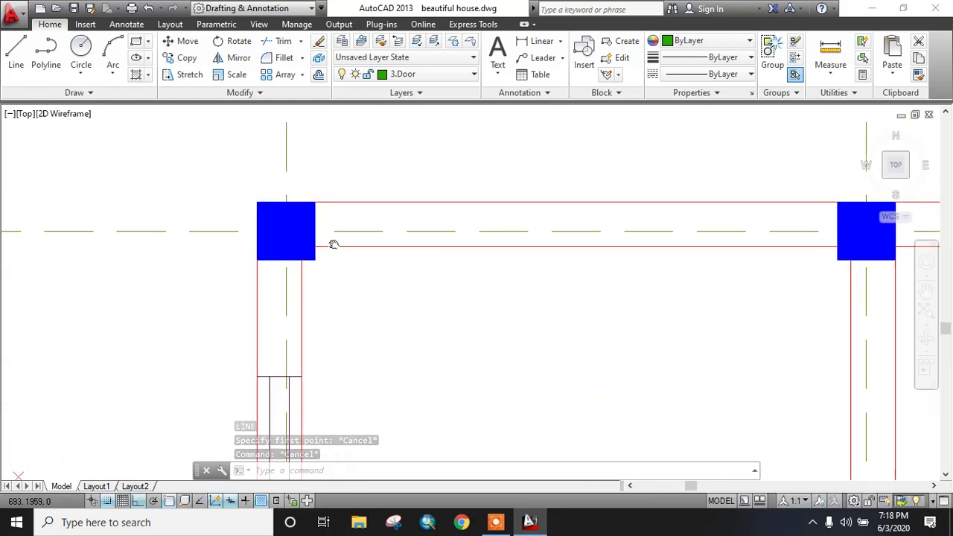
pyautogui.write('l')
pyautogui.press('Return')
pyautogui.scroll(4, 314, 207)
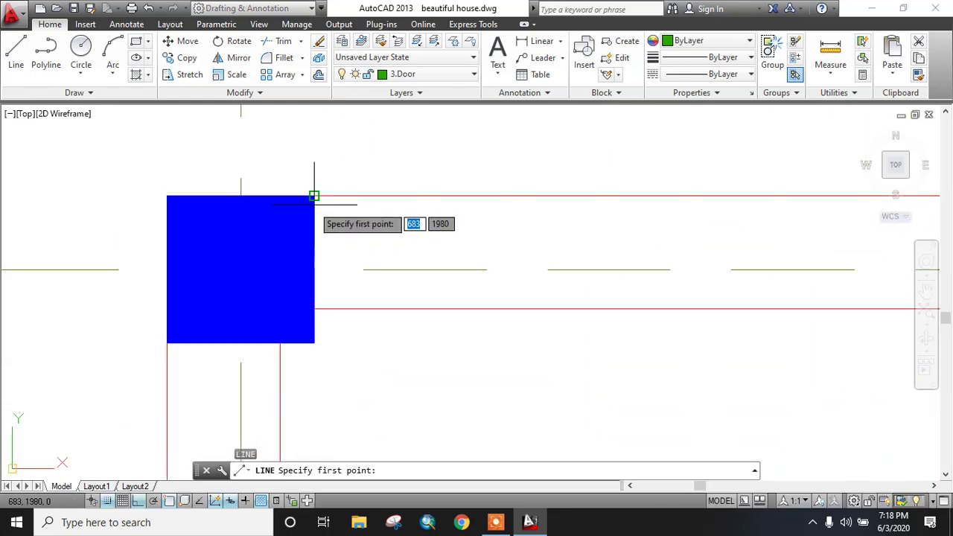
pyautogui.click(314, 196)
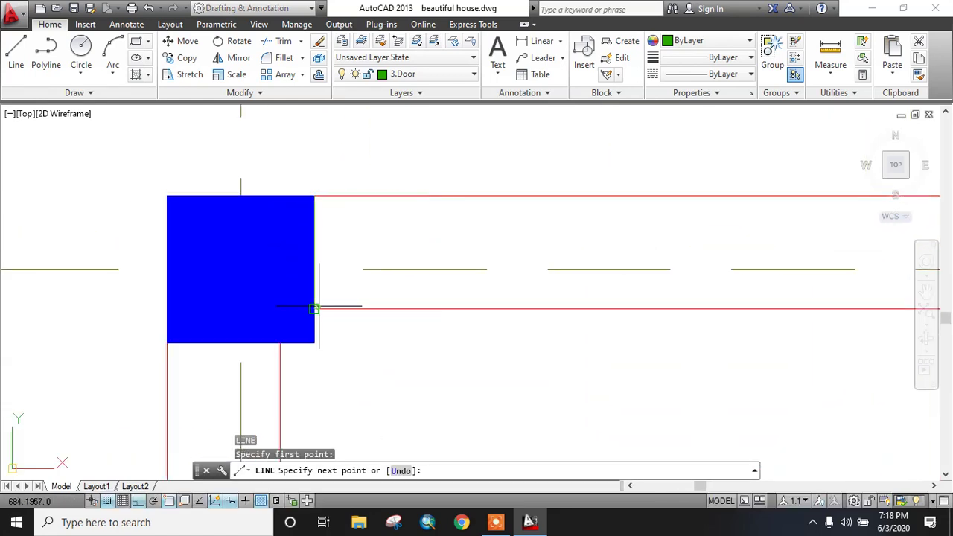
pyautogui.press('Escape')
# Step: Offset the door line at the lower block's top-left column 30 to the right along the wall and erase the original line
pyautogui.write('o')
pyautogui.press('Return')
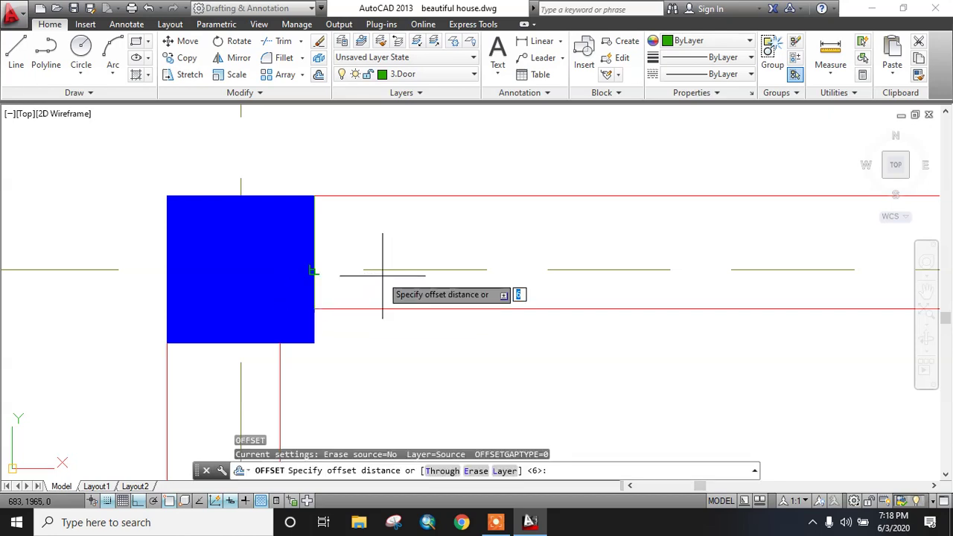
pyautogui.write('30')
pyautogui.press('Return')
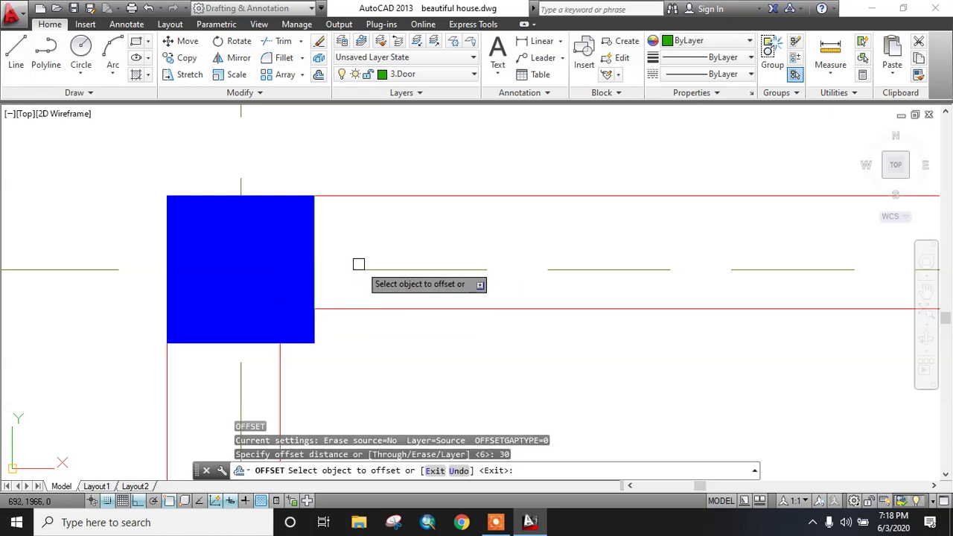
pyautogui.click(316, 248)
pyautogui.click(380, 246)
pyautogui.press('Escape')
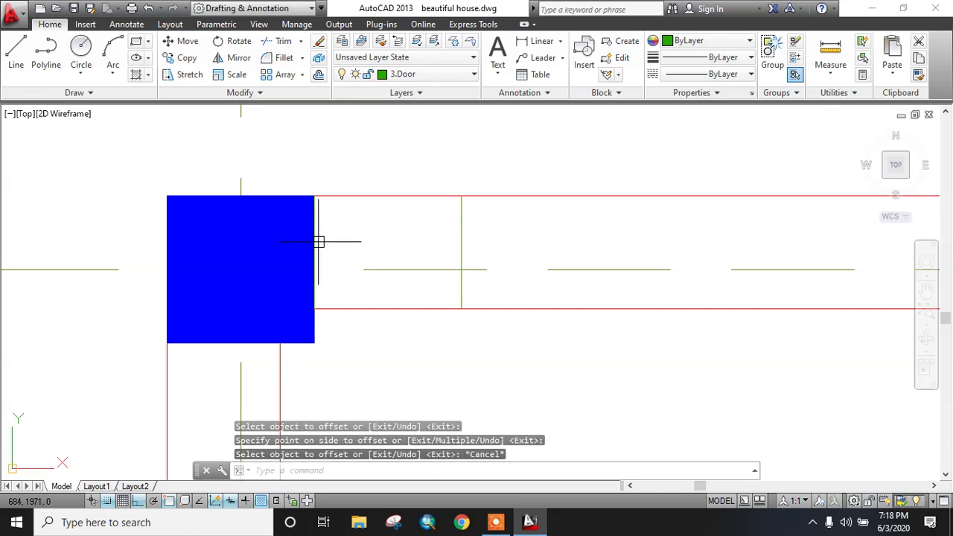
pyautogui.click(314, 250)
pyautogui.press('Delete')
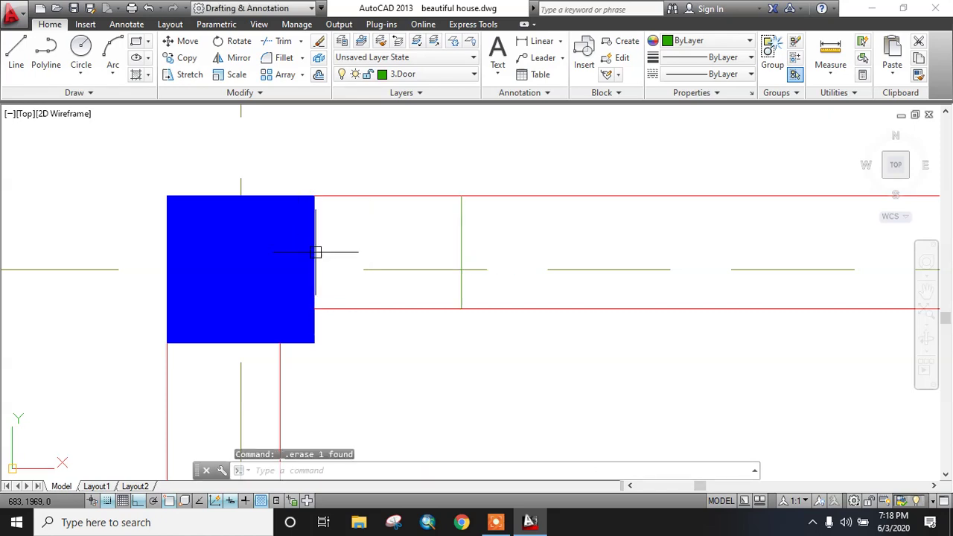
# Step: Draw a multiline with zero justification and scale 60 across the upper block's bottom wall, midway between the staircase wall and the middle column
pyautogui.scroll(-8, 308, 253)
pyautogui.moveTo(302, 256); pyautogui.dragTo(272, 272, button='middle')
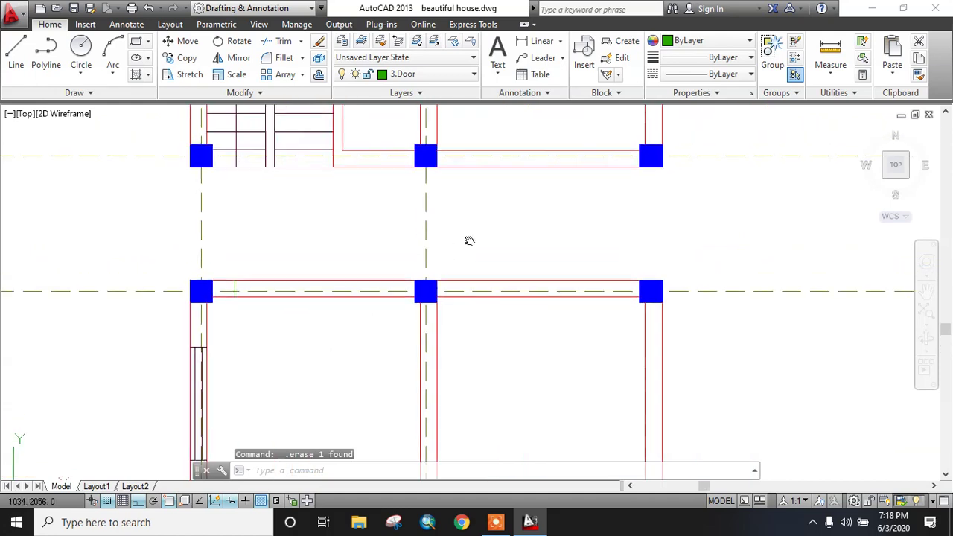
pyautogui.moveTo(469, 238); pyautogui.dragTo(451, 288, button='middle')
pyautogui.scroll(2, 355, 223)
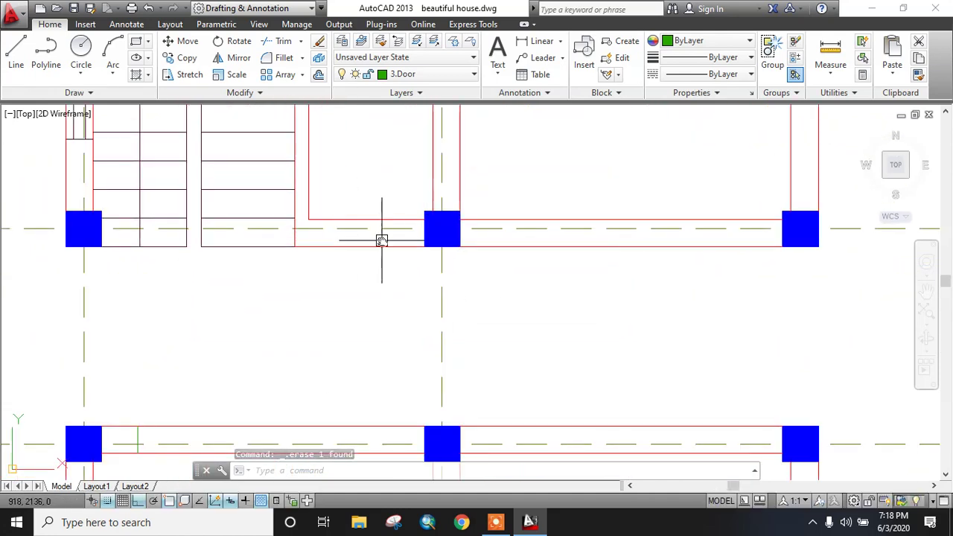
pyautogui.moveTo(380, 239); pyautogui.dragTo(367, 250, button='middle')
pyautogui.scroll(2, 355, 254)
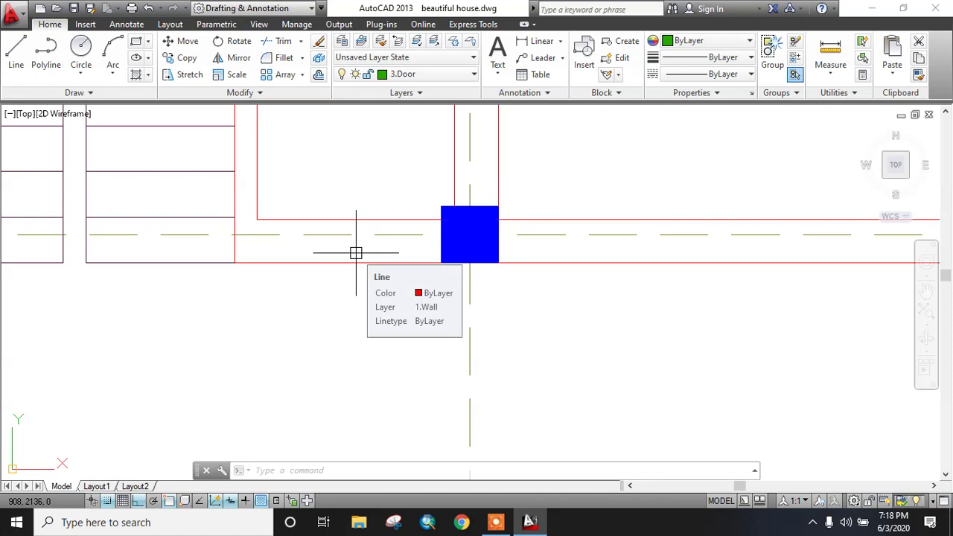
pyautogui.scroll(-2, 356, 253)
pyautogui.moveTo(546, 282); pyautogui.dragTo(549, 293, button='middle')
pyautogui.scroll(-2, 546, 289)
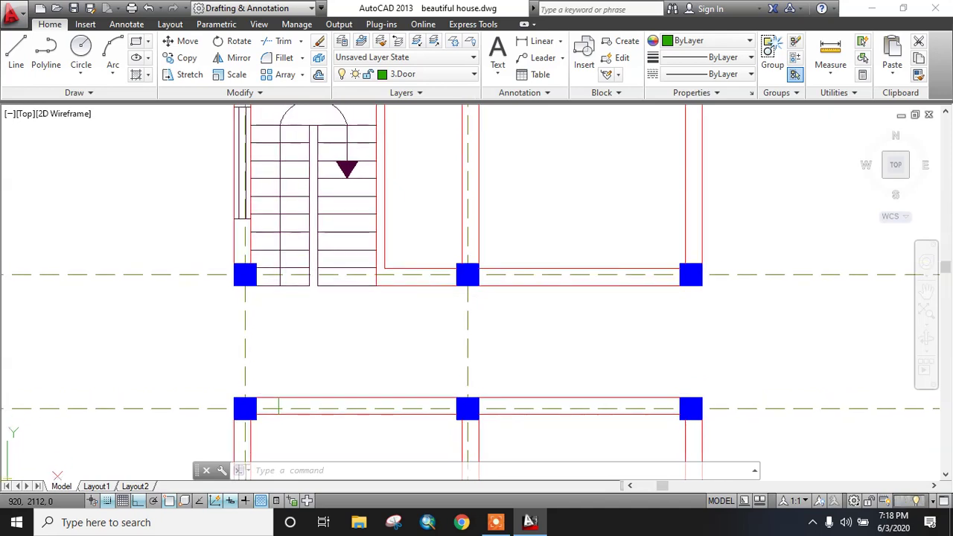
pyautogui.scroll(2, 438, 285)
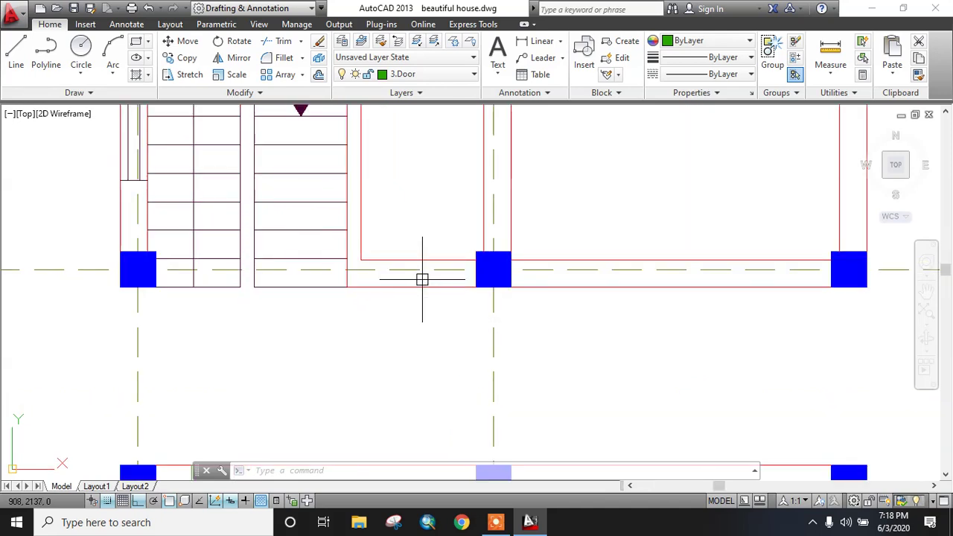
pyautogui.write('ml')
pyautogui.press('Return')
pyautogui.write('j')
pyautogui.press('Return')
pyautogui.write('z')
pyautogui.press('Return')
pyautogui.write('s')
pyautogui.press('Return')
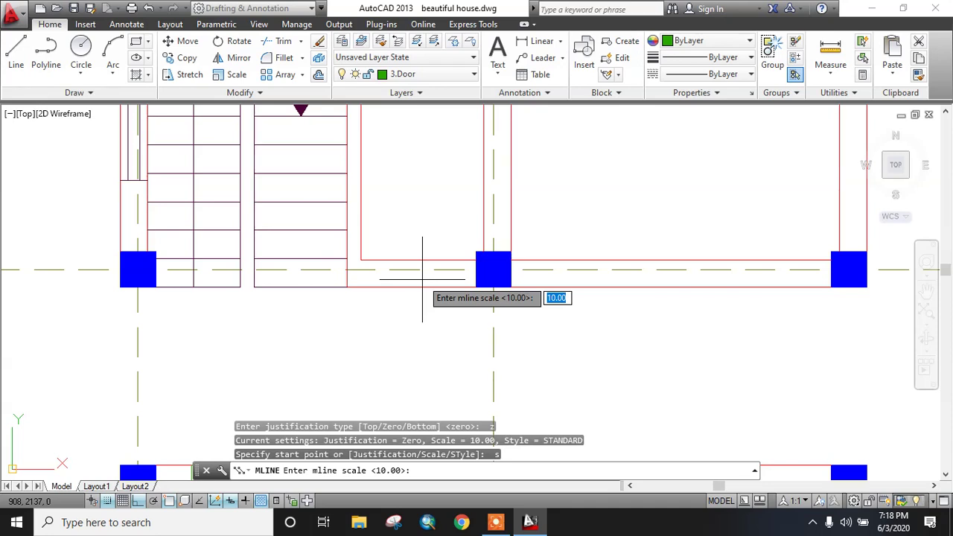
pyautogui.write('60')
pyautogui.press('Return')
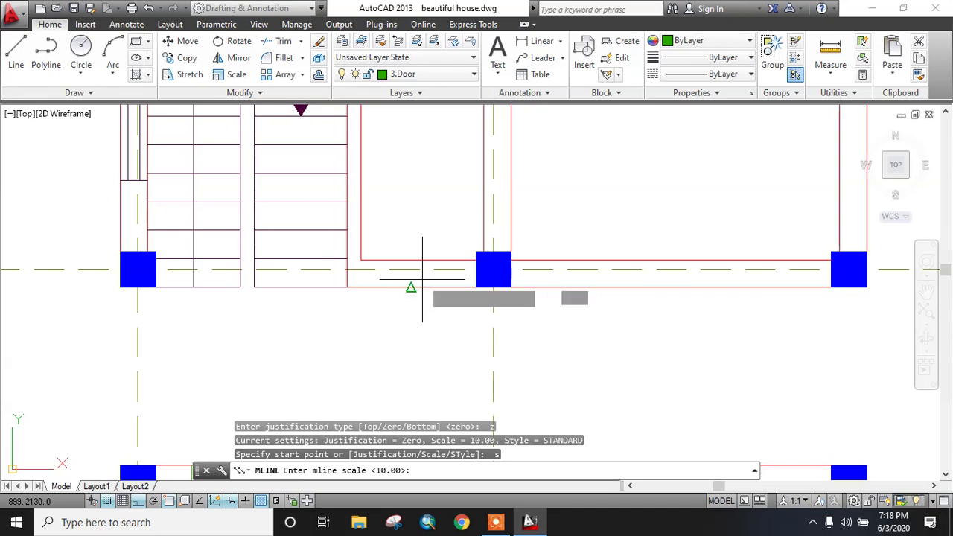
pyautogui.click(411, 288)
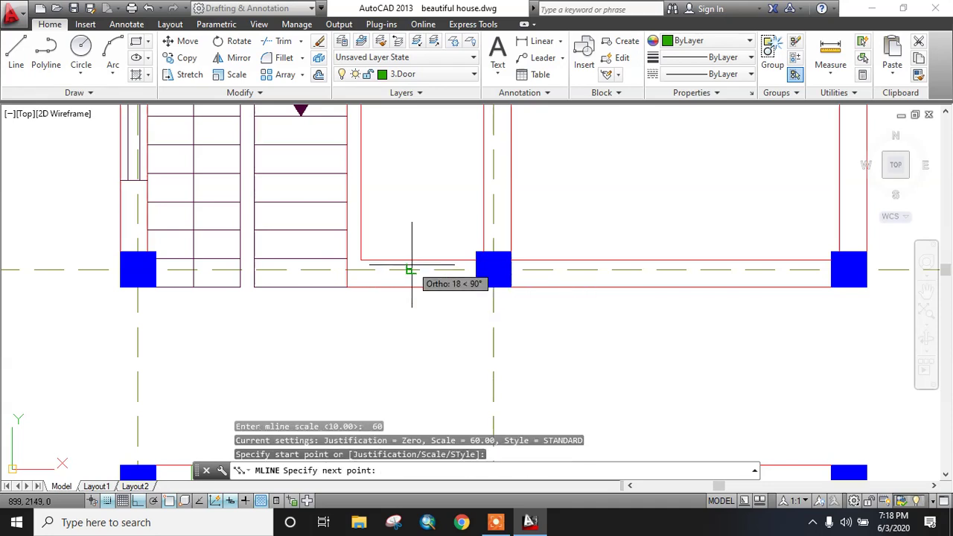
pyautogui.click(412, 261)
pyautogui.press('Escape')
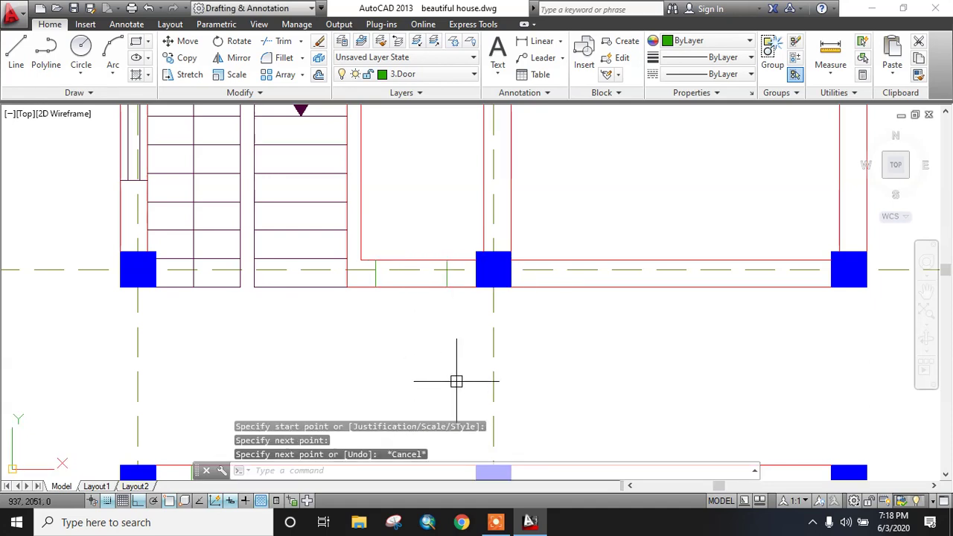
# Step: Try trimming both wall lines and the grid line between the door jambs beside the staircase, and undo the trim
pyautogui.write('tr')
pyautogui.press('Return')
pyautogui.press('Return')
pyautogui.click(413, 221)
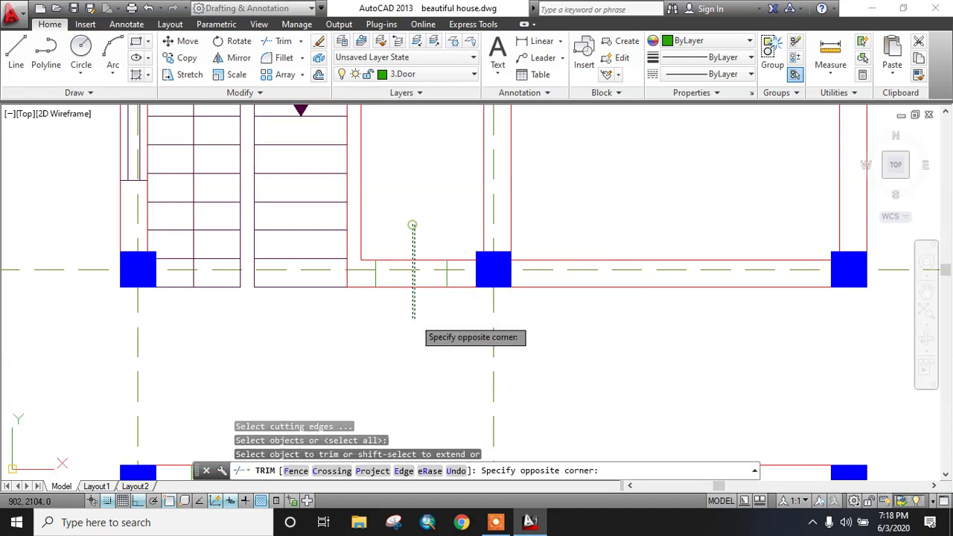
pyautogui.click(414, 318)
pyautogui.press('Escape')
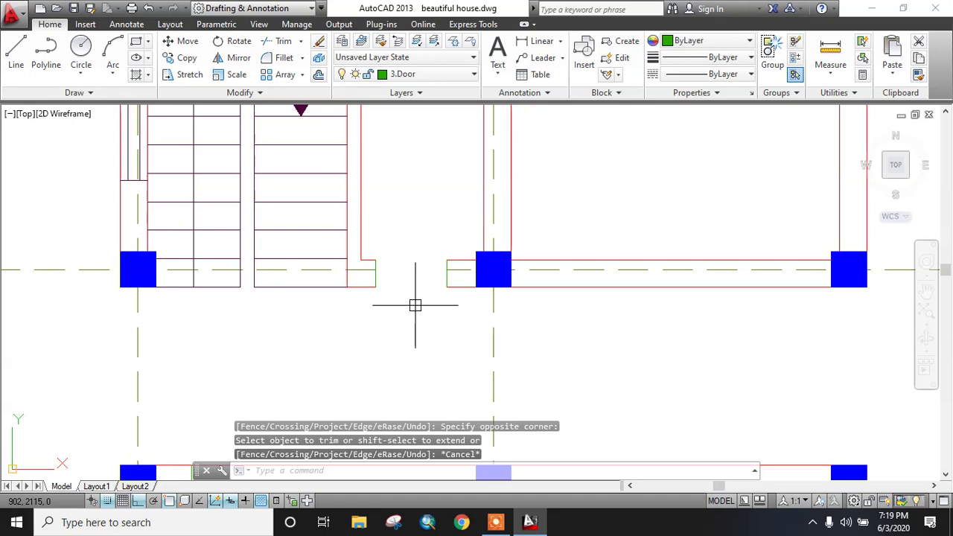
pyautogui.hotkey('ctrl', 'z')
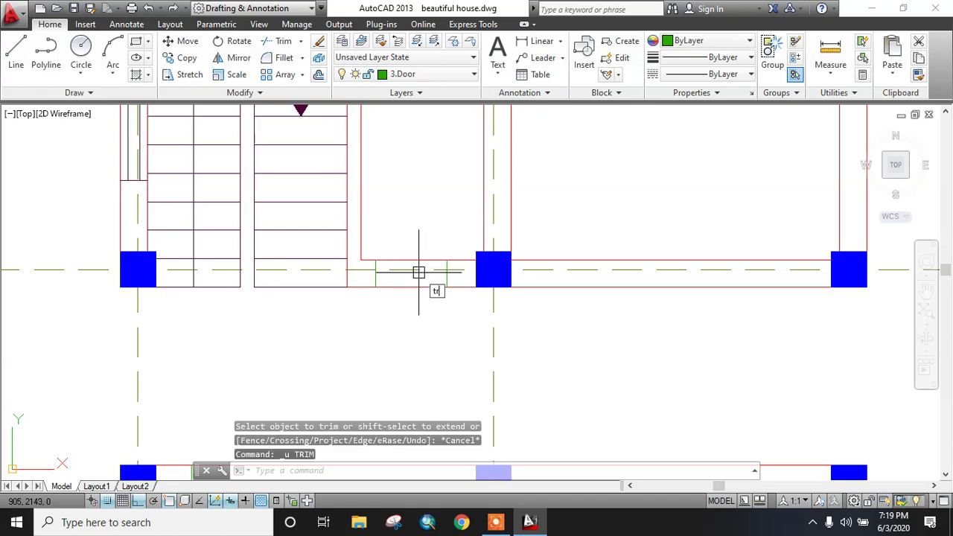
# Step: Trim only the two wall lines between the door jambs beside the staircase, leaving the dashed grid line intact
pyautogui.write('tr')
pyautogui.press('Return')
pyautogui.press('Return')
pyautogui.click(418, 261)
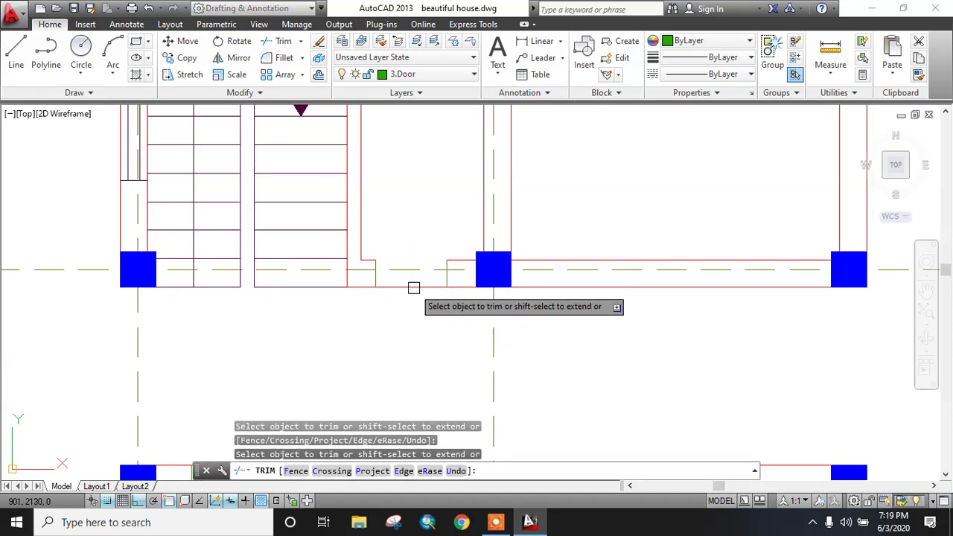
pyautogui.press('Escape')
# Step: Draw a line across the lower block's top wall along the right edge of its middle column
pyautogui.scroll(-4, 415, 301)
pyautogui.moveTo(500, 337)
pyautogui.mouseDown(button='middle')
pyautogui.moveTo(398, 370)
pyautogui.moveTo(387, 245)
pyautogui.mouseUp(button='middle')
pyautogui.moveTo(441, 249); pyautogui.dragTo(438, 241, button='middle')
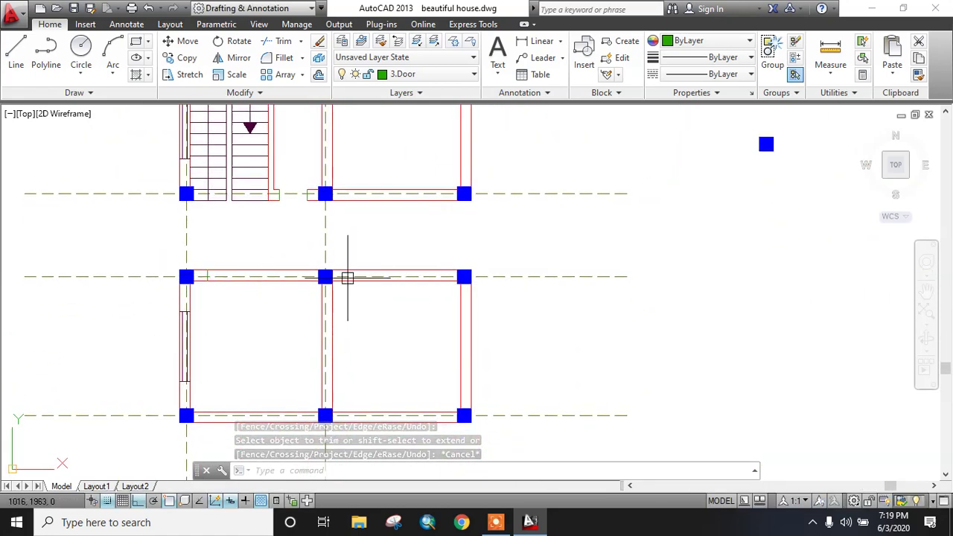
pyautogui.scroll(6, 350, 278)
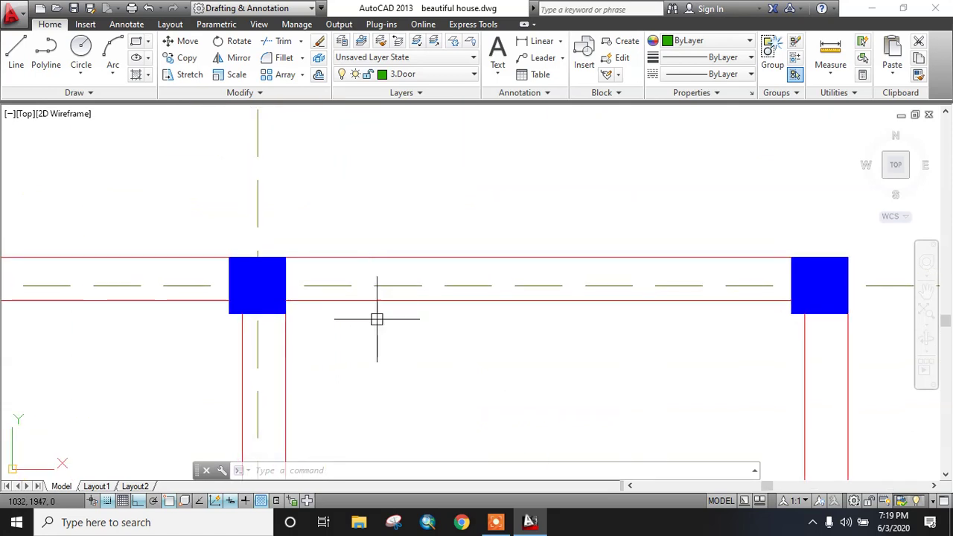
pyautogui.press('l')
pyautogui.press('Return')
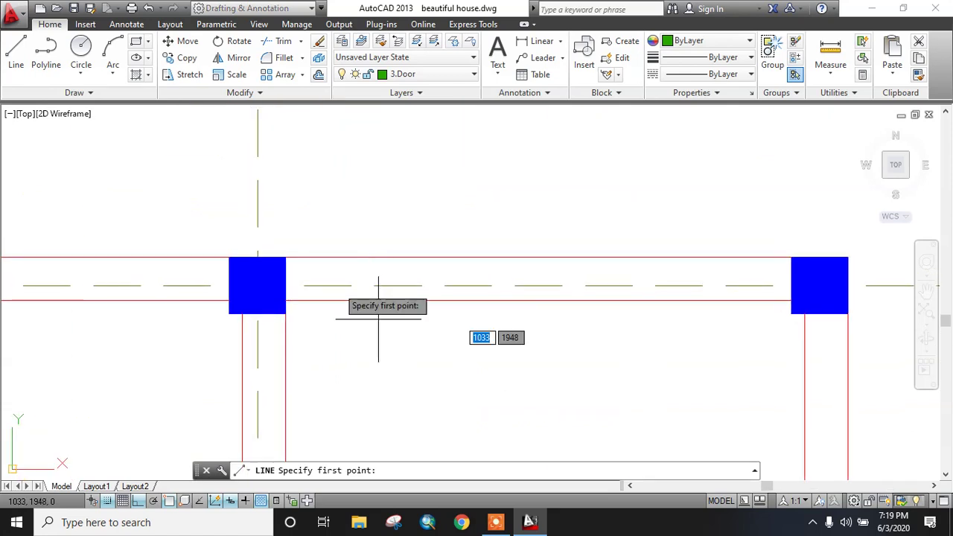
pyautogui.click(285, 257)
pyautogui.click(285, 300)
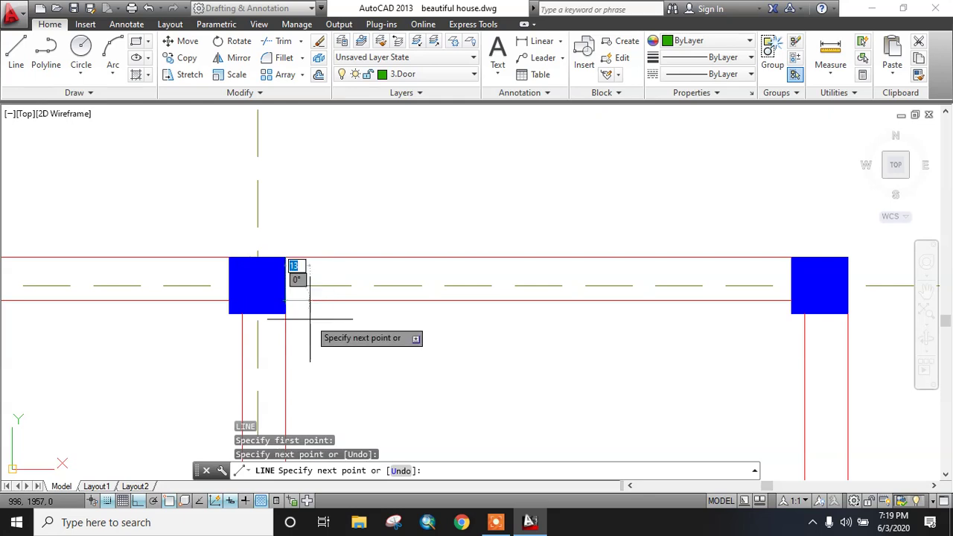
pyautogui.press('Escape')
# Step: Offset the line at the lower block's top middle column 30 to the right along the wall
pyautogui.press('Return')
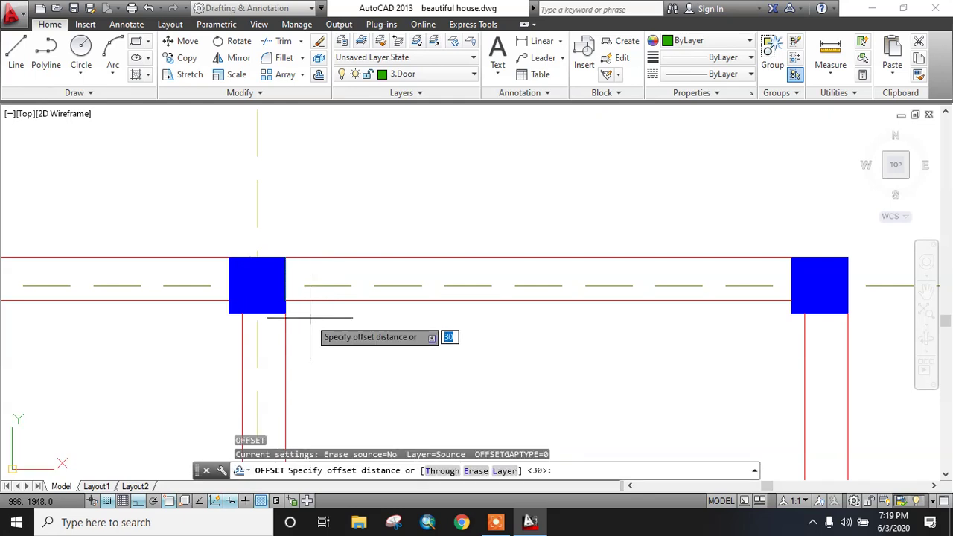
pyautogui.press('Return')
pyautogui.click(286, 282)
pyautogui.click(363, 279)
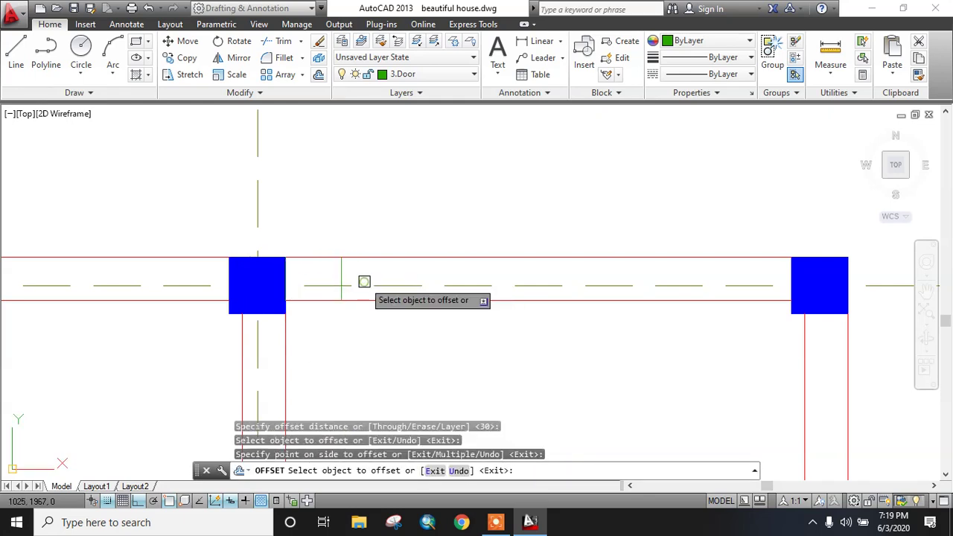
pyautogui.press('Escape')
# Step: Draw a line across the upper block's bottom wall along the left edge of its right column
pyautogui.scroll(-5, 372, 323)
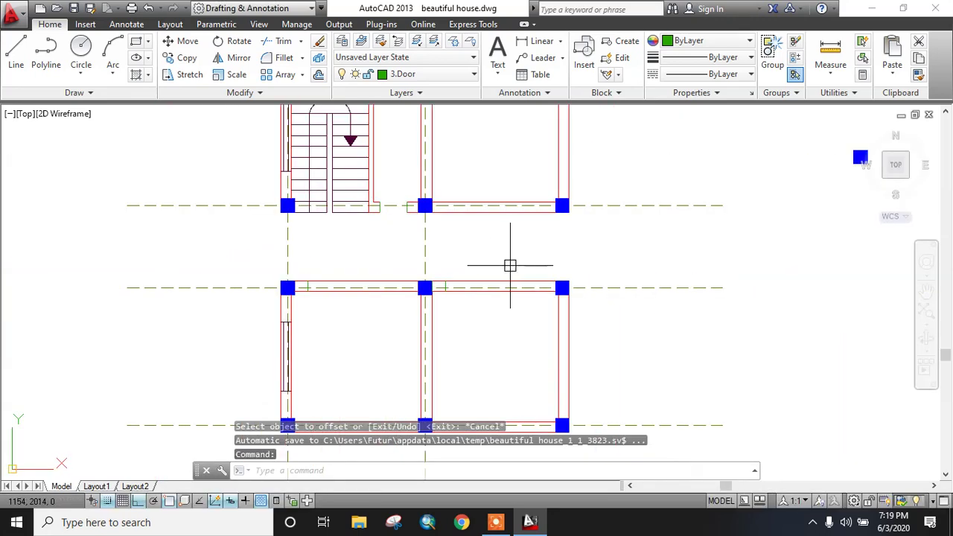
pyautogui.scroll(8, 444, 322)
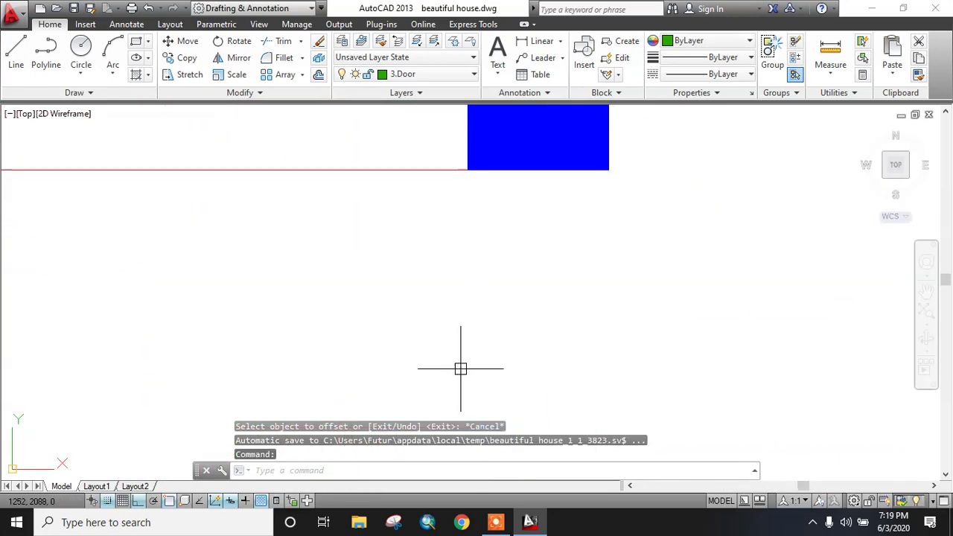
pyautogui.scroll(-2, 460, 368)
pyautogui.press('l')
pyautogui.press('Return')
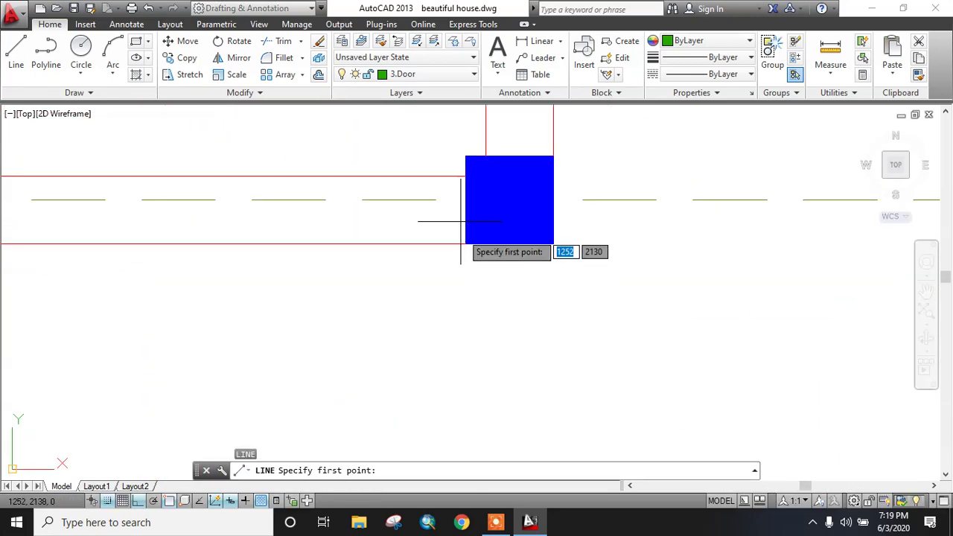
pyautogui.click(464, 179)
pyautogui.click(465, 243)
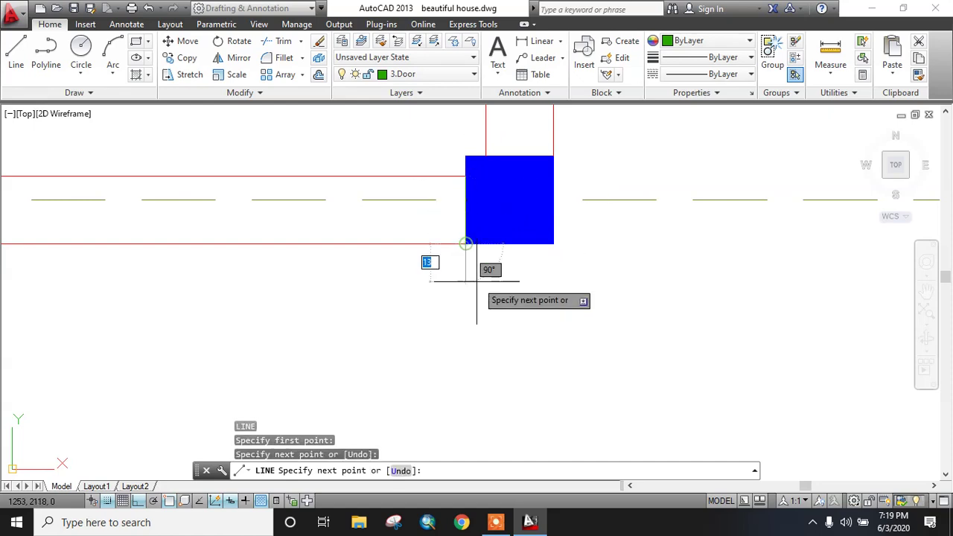
pyautogui.press('Escape')
# Step: Offset the line at the upper block's bottom-right column 30 to the left along the wall
pyautogui.press('o')
pyautogui.press('Return')
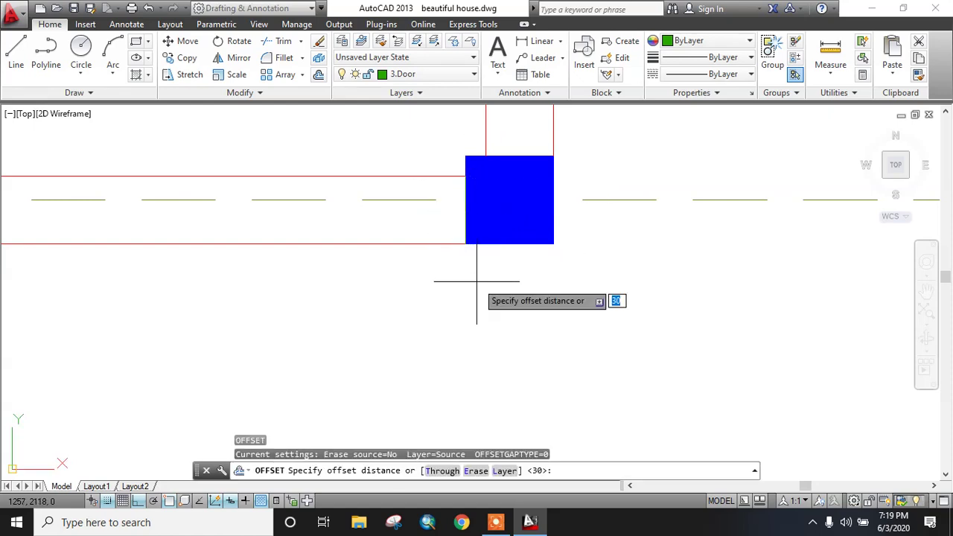
pyautogui.press('Return')
pyautogui.click(465, 228)
pyautogui.click(359, 225)
pyautogui.scroll(-4, 373, 248)
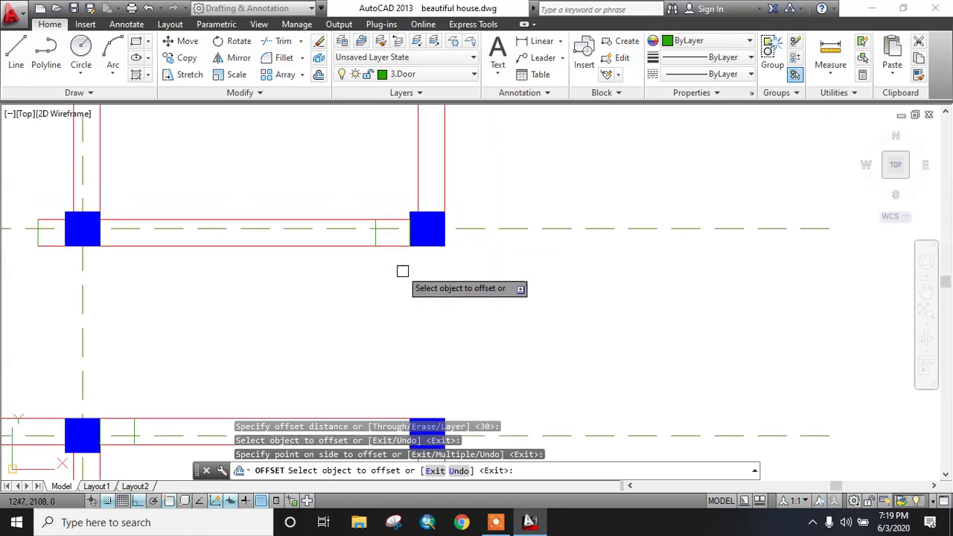
pyautogui.moveTo(402, 271); pyautogui.dragTo(504, 265, button='middle')
pyautogui.press('Escape')
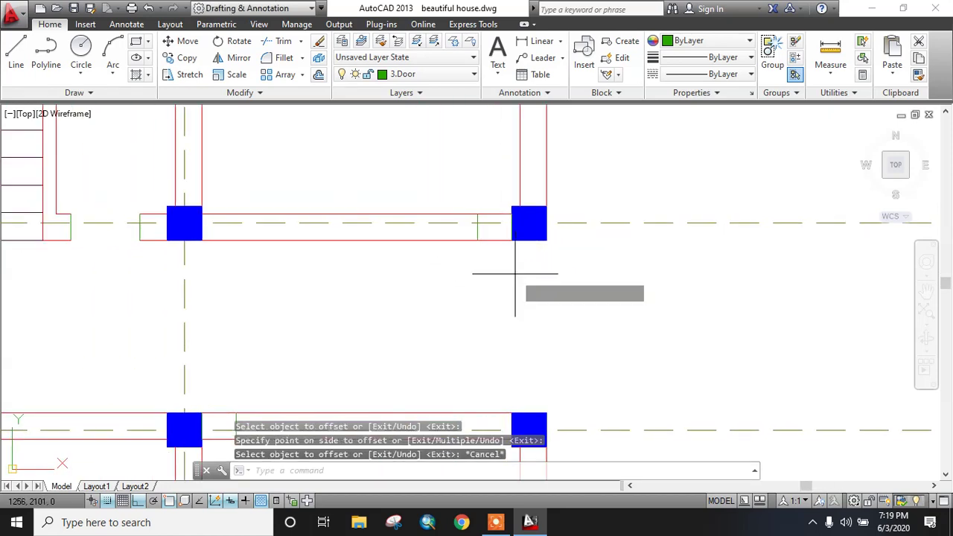
# Step: Offset the door jamb line near the upper block's bottom-right column 90 to the left to mark the opening width
pyautogui.press('Return')
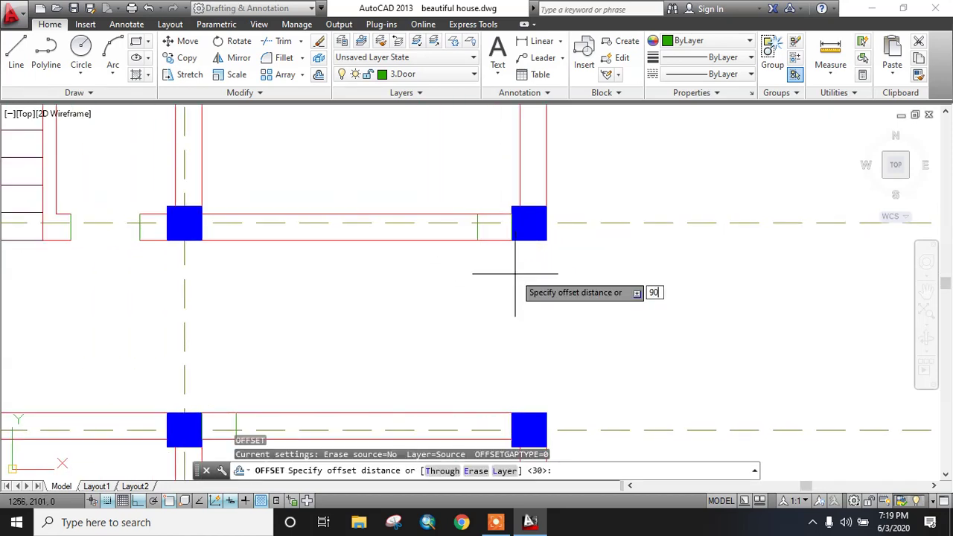
pyautogui.write('90')
pyautogui.press('Return')
pyautogui.click(476, 230)
pyautogui.click(447, 266)
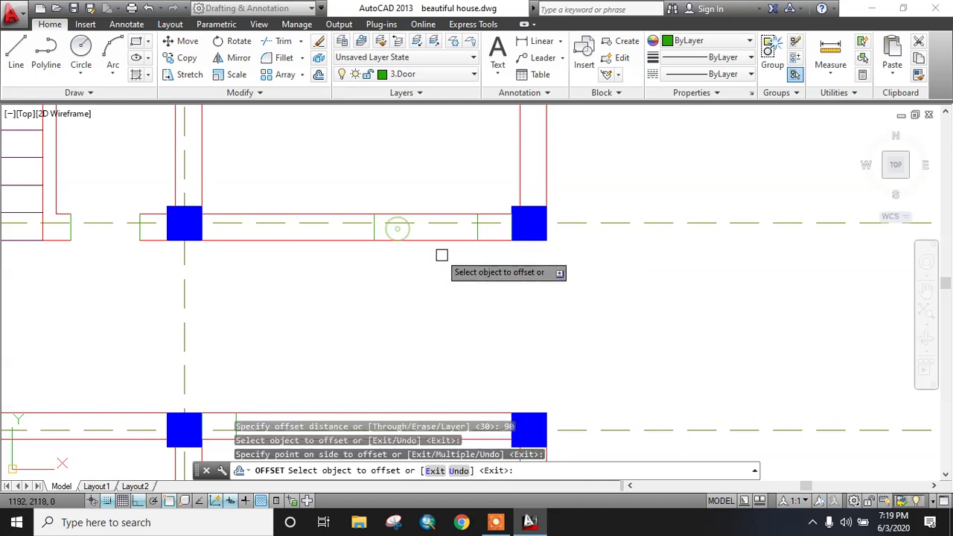
# Step: Offset the jamb lines in the lower block's right and left top walls 90 to the right for two door openings
pyautogui.moveTo(447, 266); pyautogui.dragTo(558, 174, button='middle')
pyautogui.click(351, 344)
pyautogui.click(447, 340)
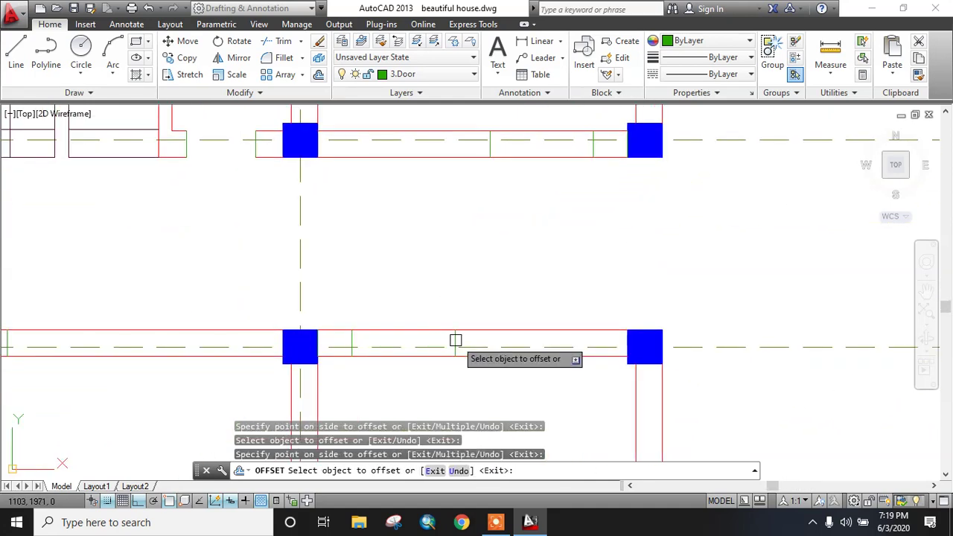
pyautogui.moveTo(453, 336); pyautogui.dragTo(592, 300, button='middle')
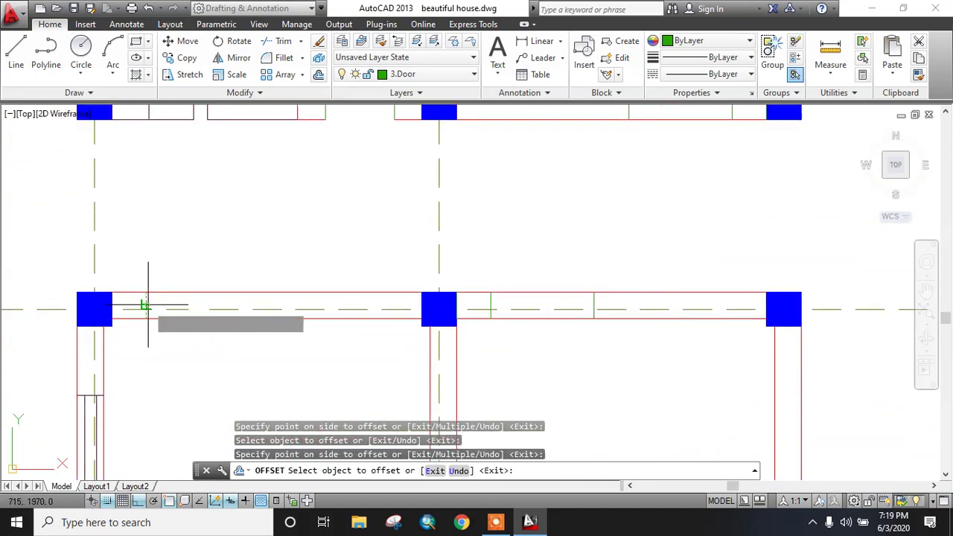
pyautogui.press('Escape')
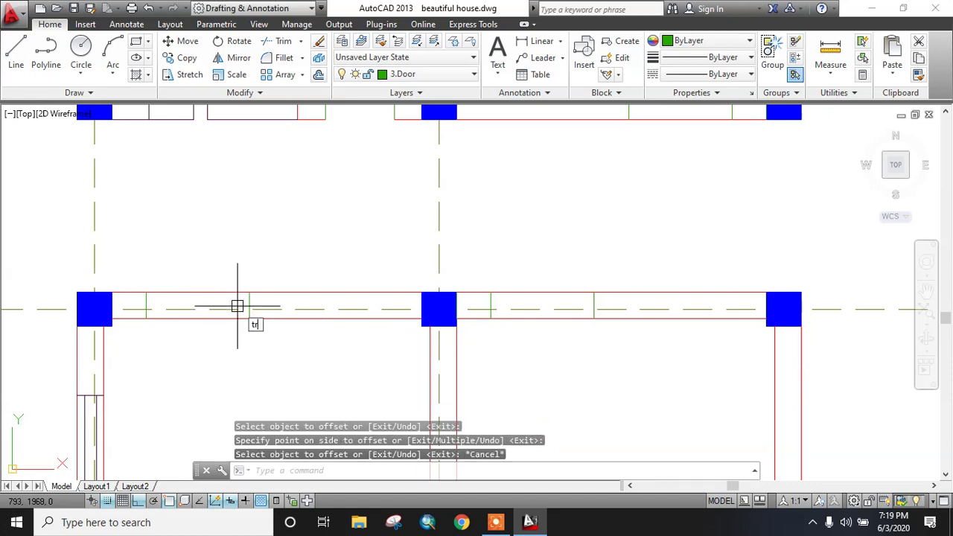
# Step: Trim the wall lines between the jamb lines in the lower block's left and right top walls to open two doorways
pyautogui.press('Return')
pyautogui.press('Return')
pyautogui.click(183, 287)
pyautogui.click(193, 319)
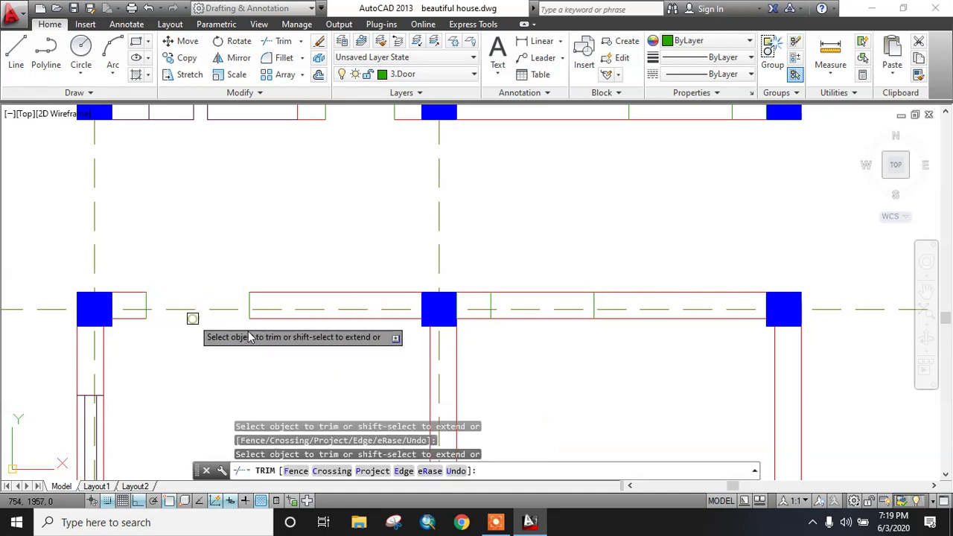
pyautogui.click(538, 319)
pyautogui.click(538, 295)
# Step: Trim the wall lines between the jamb lines in the upper block's right bottom wall to open the doorway
pyautogui.moveTo(564, 288); pyautogui.dragTo(508, 415, button='middle')
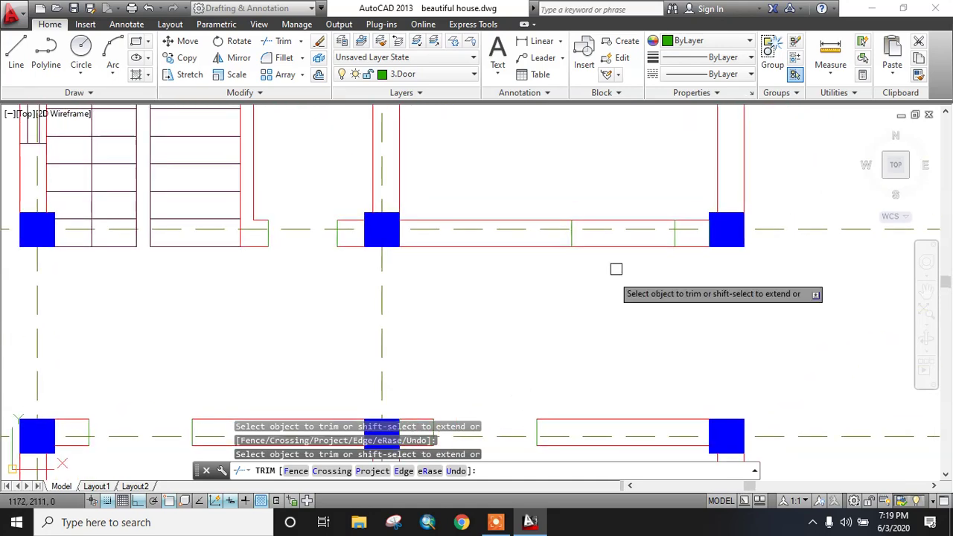
pyautogui.click(630, 248)
pyautogui.scroll(-2, 627, 223)
pyautogui.moveTo(612, 260)
pyautogui.mouseDown(button='middle')
pyautogui.moveTo(564, 288)
pyautogui.moveTo(536, 290)
pyautogui.mouseUp(button='middle')
pyautogui.press('Escape')
pyautogui.scroll(-4, 535, 288)
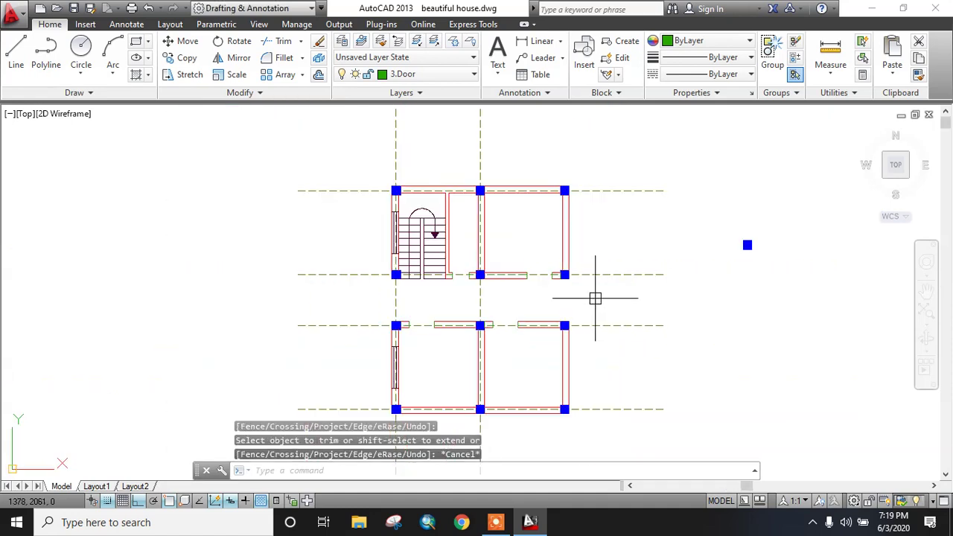
# Step: Insert the Door - Metric block from the architectural tool palette in the empty area beside the plan
pyautogui.moveTo(595, 298); pyautogui.dragTo(477, 285, button='middle')
pyautogui.moveTo(558, 320); pyautogui.dragTo(482, 341, button='middle')
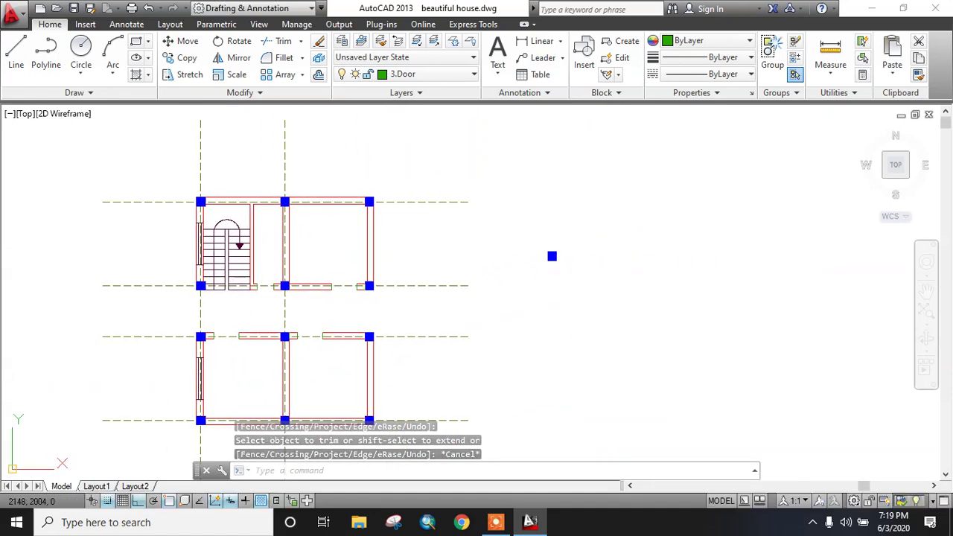
pyautogui.hotkey('ctrl', '3')
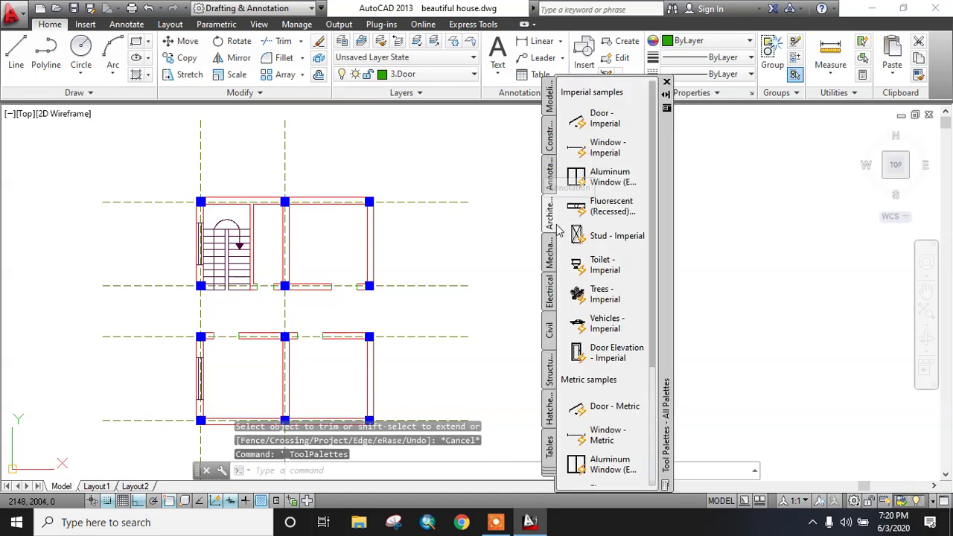
pyautogui.click(605, 414)
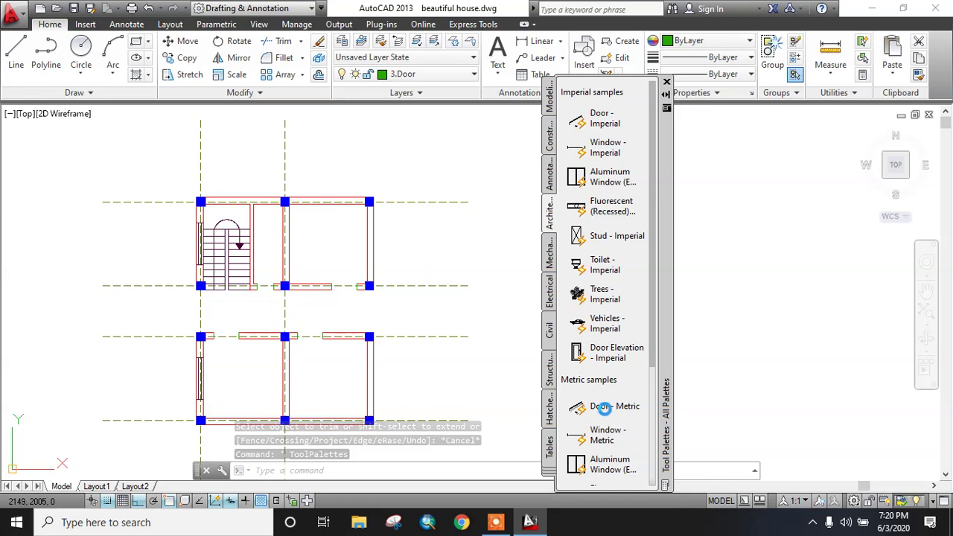
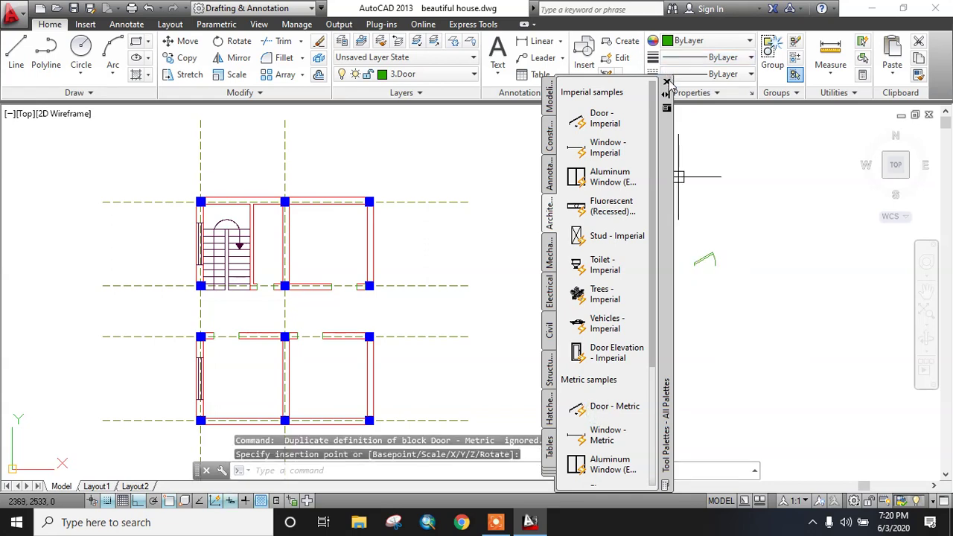
pyautogui.click(703, 241)
# Step: Move the inserted door block closer to the plan, between the upper block and the loose column
pyautogui.click(676, 227)
pyautogui.click(745, 289)
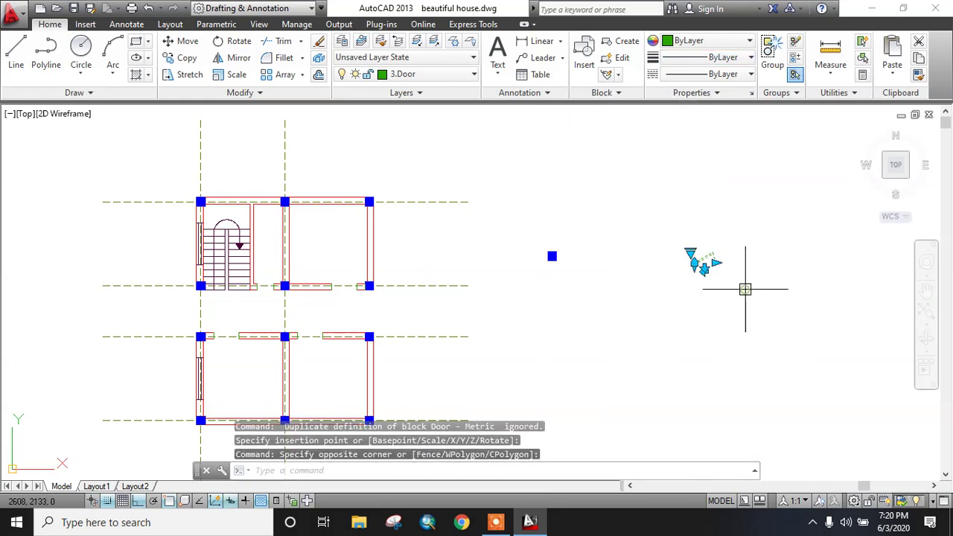
pyautogui.press('Return')
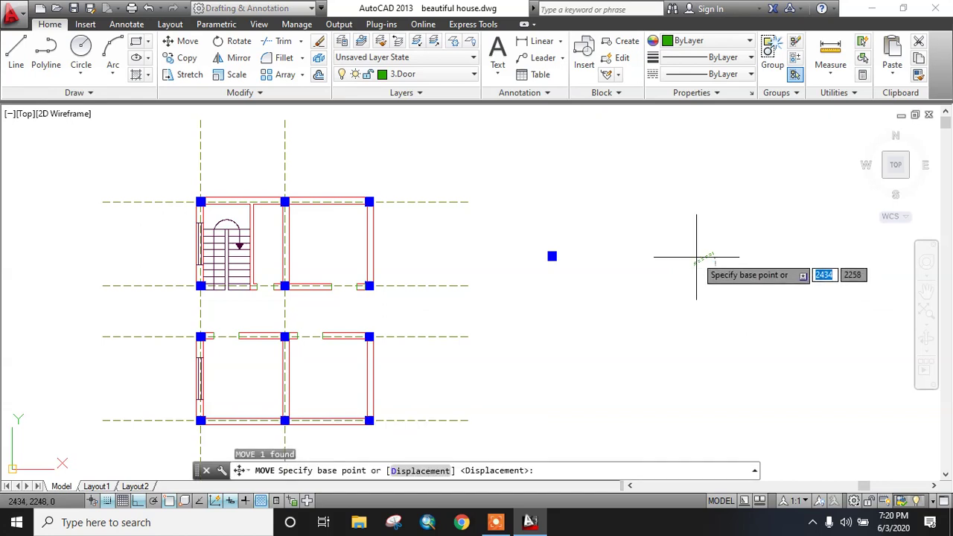
pyautogui.click(695, 263)
pyautogui.click(489, 315)
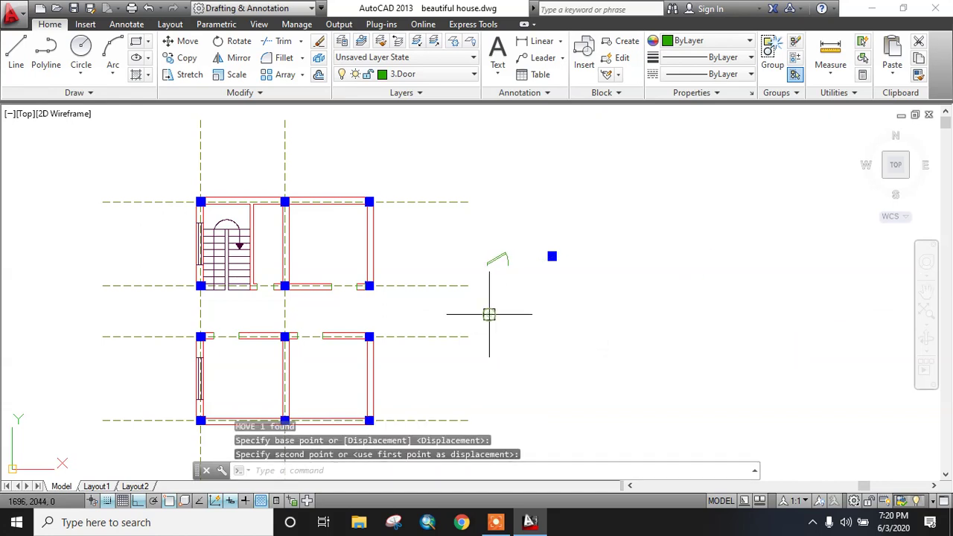
# Step: Turn off Ortho and Snap modes, and review the active object snap modes in Drafting Settings
pyautogui.click(138, 501)
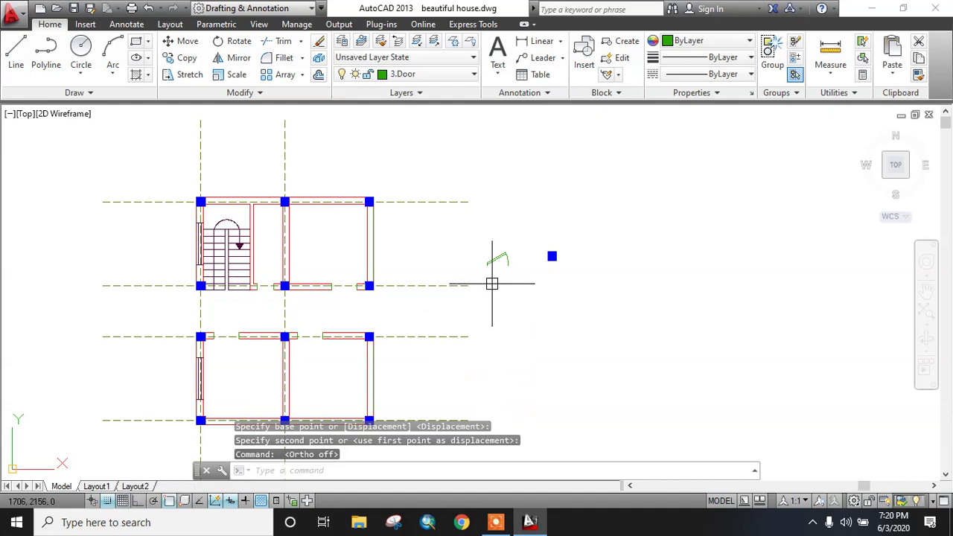
pyautogui.click(123, 502)
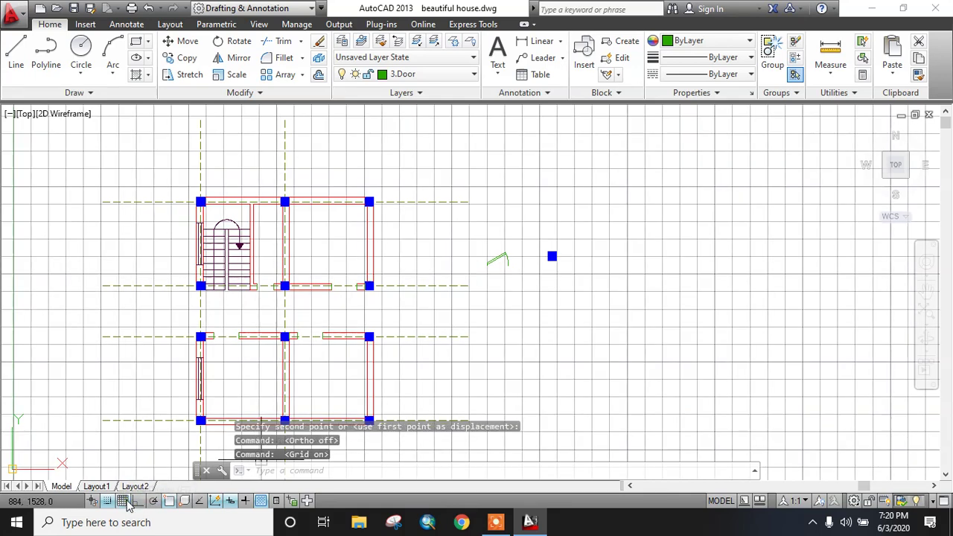
pyautogui.click(125, 502)
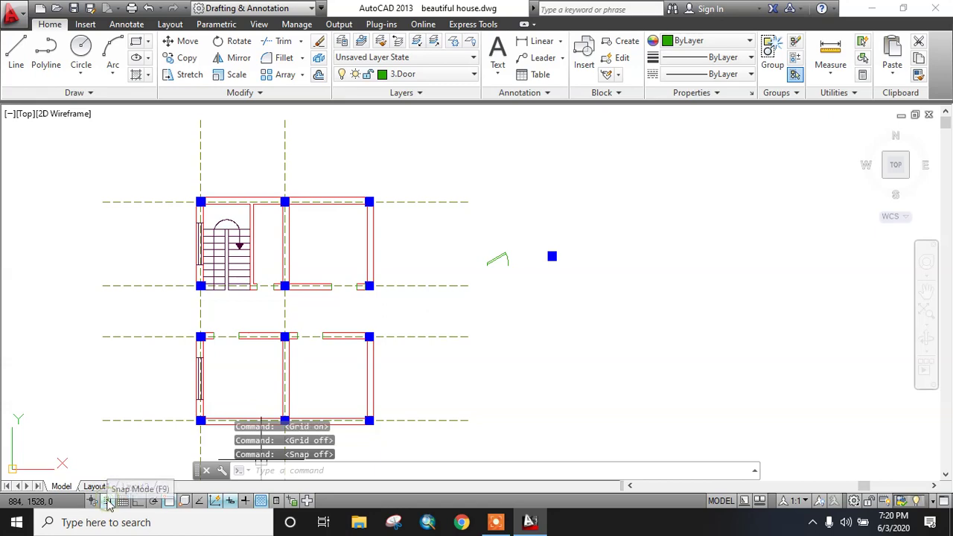
pyautogui.rightClick(108, 503)
pyautogui.click(143, 475)
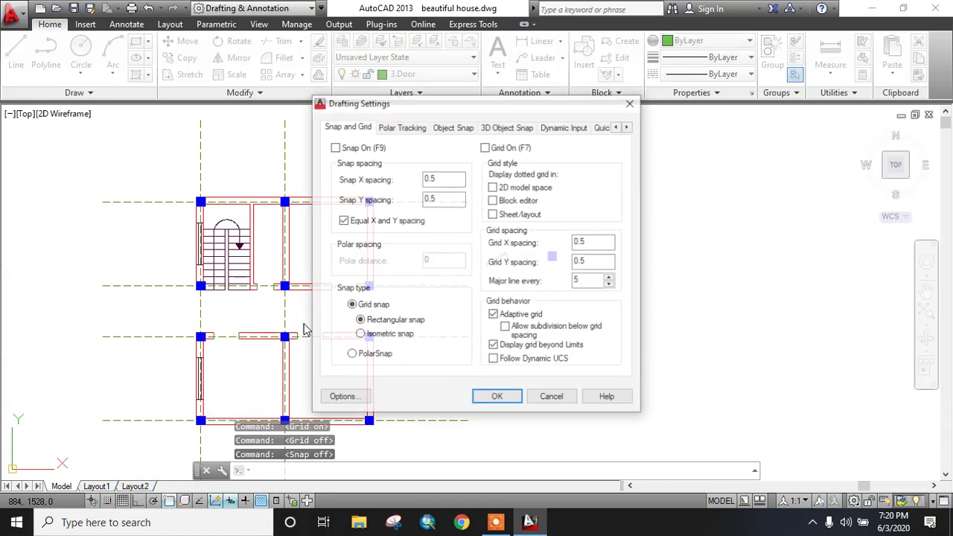
pyautogui.click(464, 127)
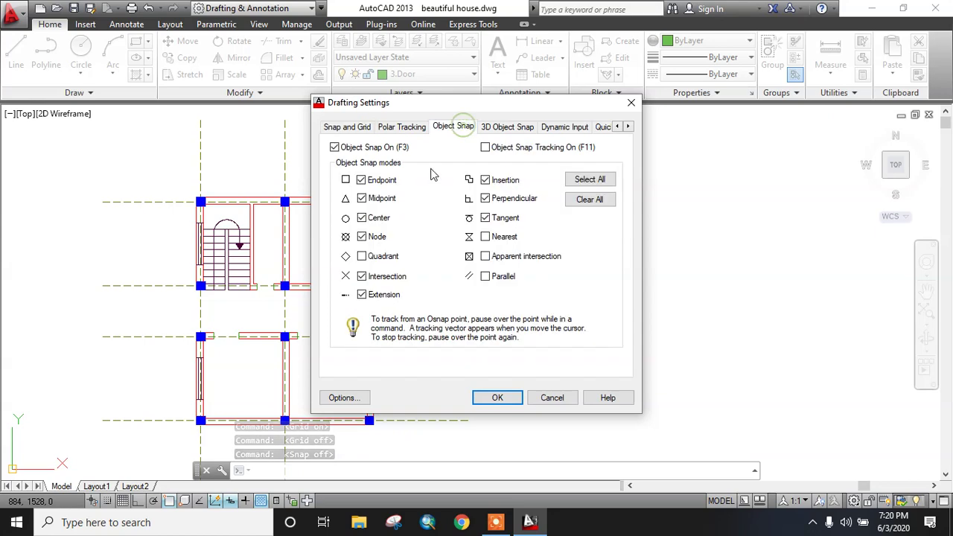
pyautogui.click(503, 399)
# Step: Set the door block's opening angle to Open 90º
pyautogui.scroll(8, 505, 275)
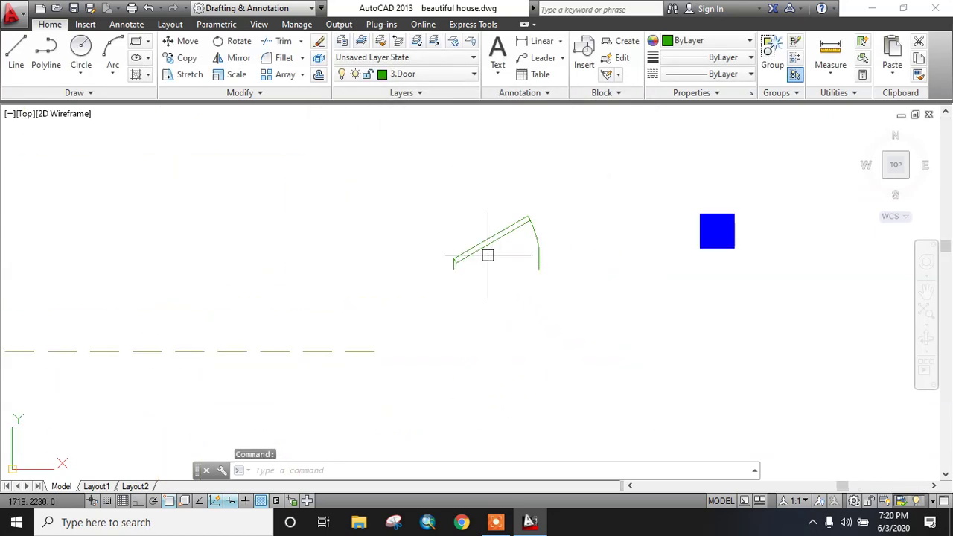
pyautogui.click(409, 195)
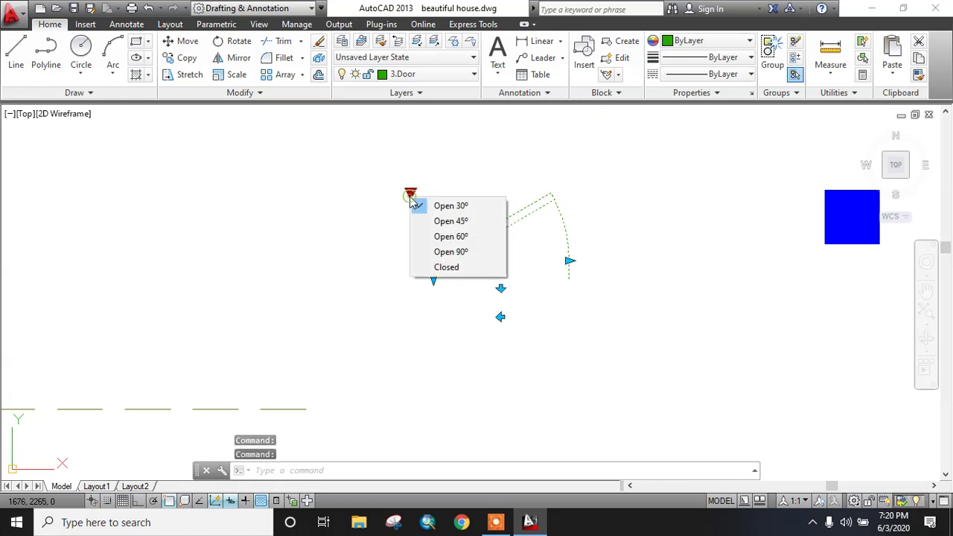
pyautogui.click(449, 251)
pyautogui.scroll(-2, 451, 232)
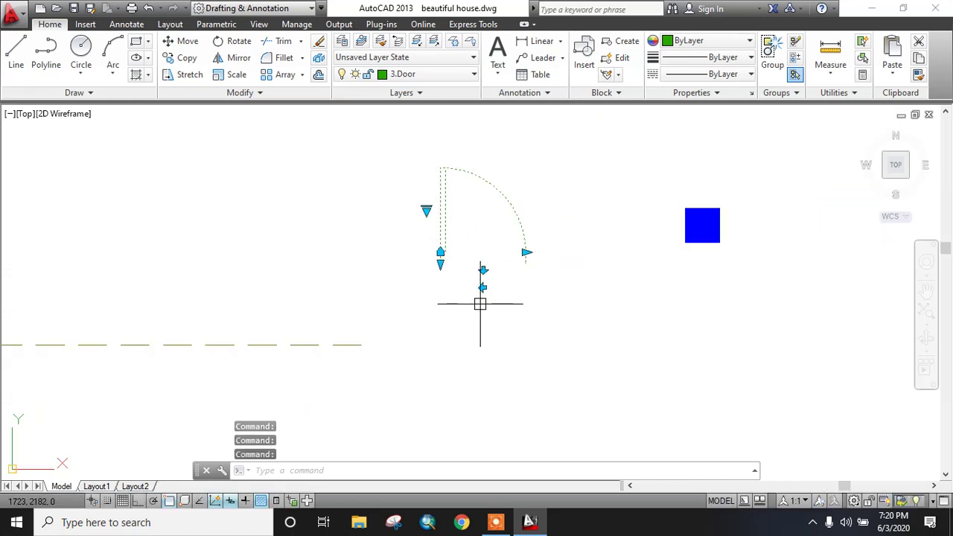
pyautogui.press('Escape')
pyautogui.scroll(-4, 480, 304)
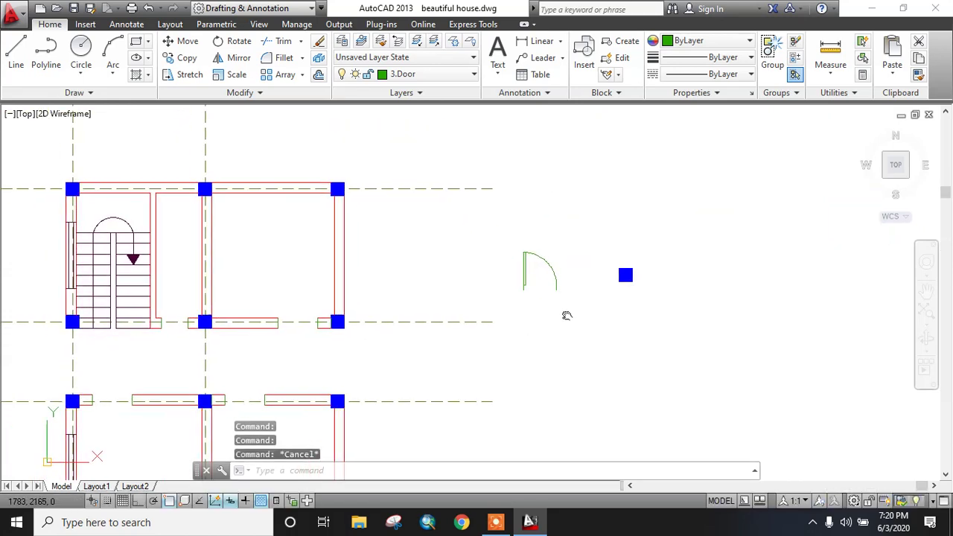
pyautogui.click(504, 230)
pyautogui.click(552, 297)
pyautogui.click(484, 220)
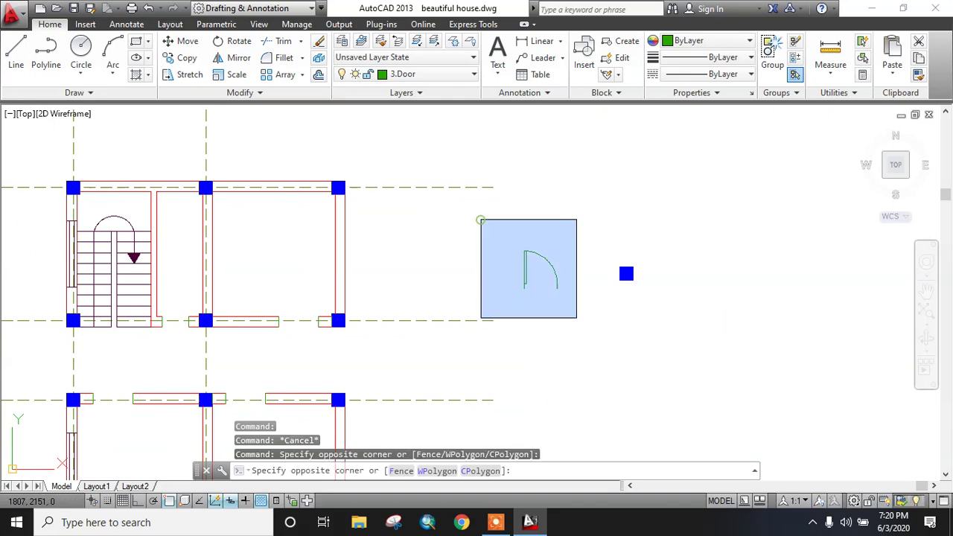
pyautogui.click(578, 319)
pyautogui.press('Escape')
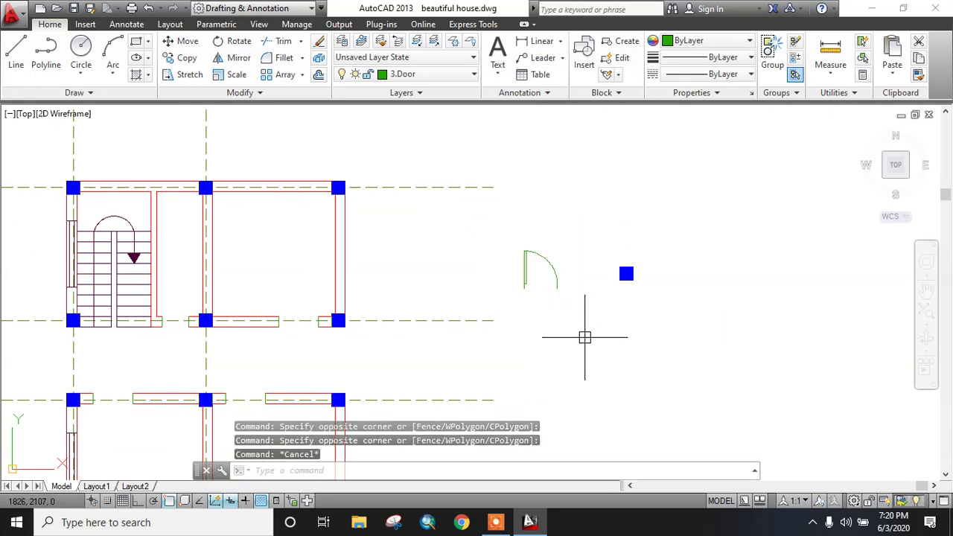
# Step: Mirror the door block about a vertical line on its hinge side, keeping the original
pyautogui.click(500, 243)
pyautogui.click(564, 306)
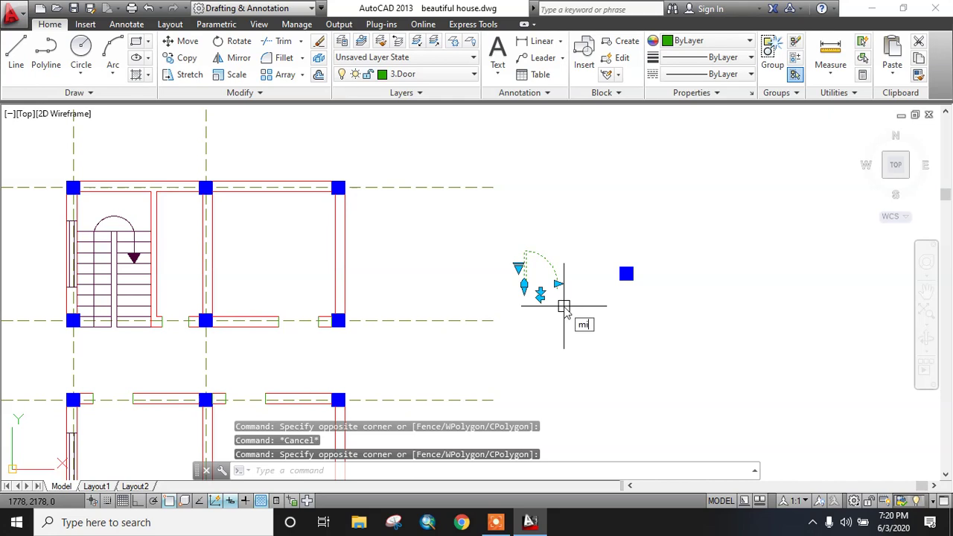
pyautogui.press('Return')
pyautogui.click(503, 245)
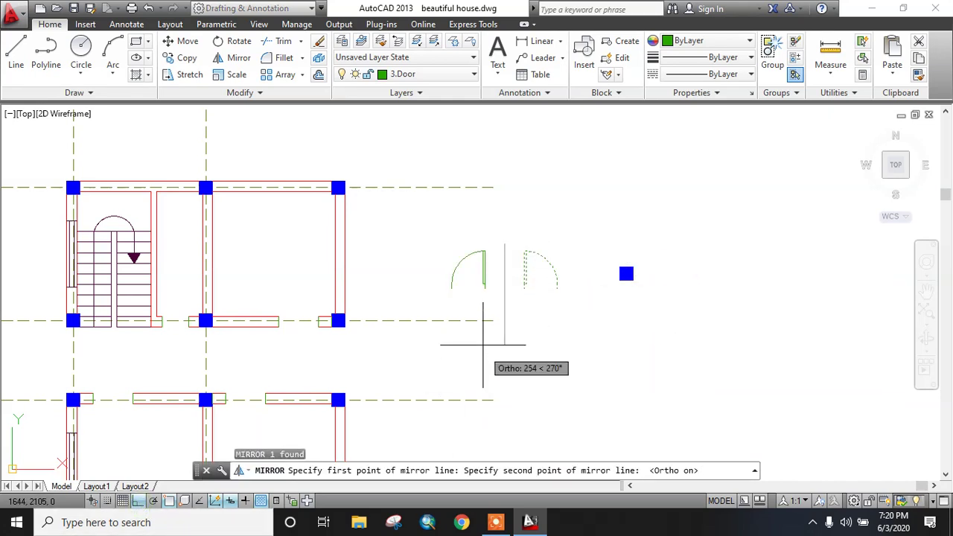
pyautogui.click(507, 301)
pyautogui.press('Return')
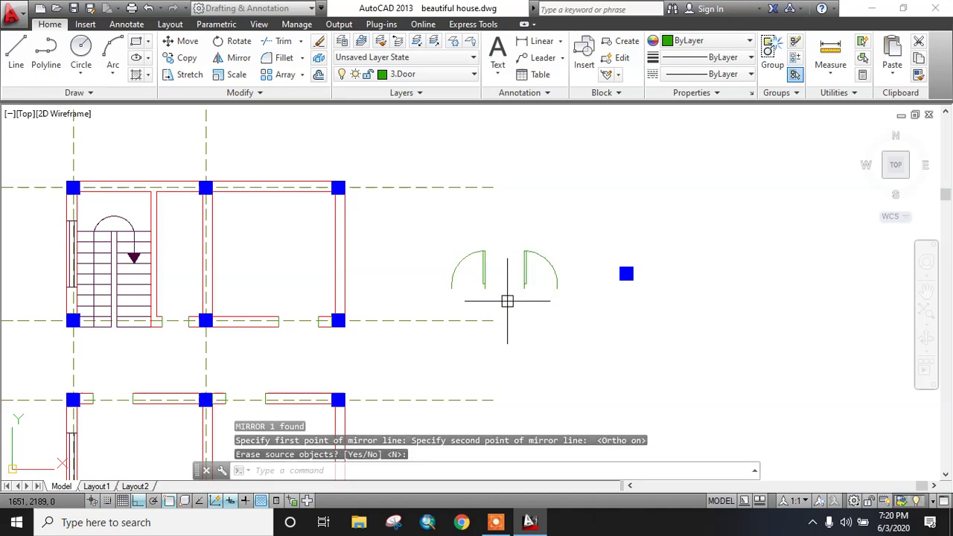
# Step: Mirror both door blocks about a horizontal line below them, keeping the originals, to get all four door orientations
pyautogui.click(438, 235)
pyautogui.click(579, 301)
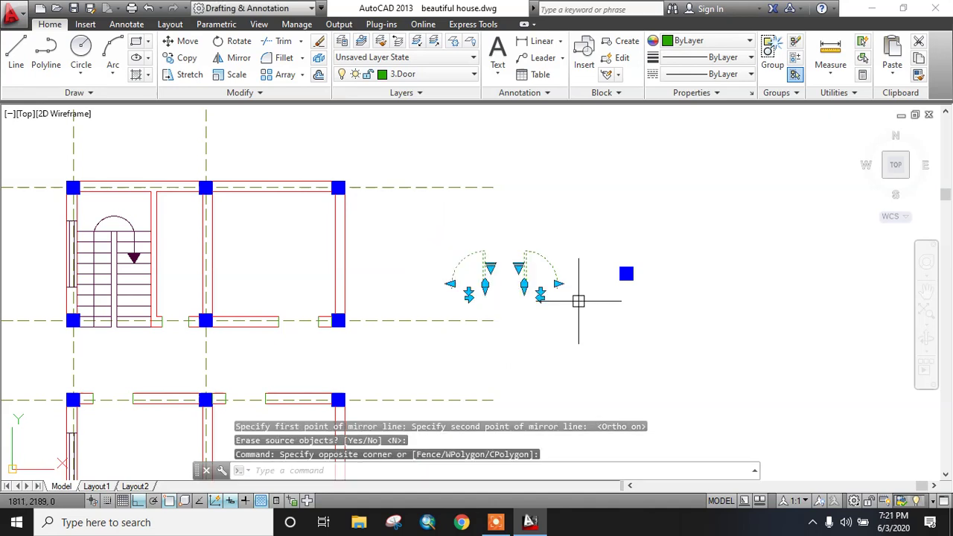
pyautogui.write('mi')
pyautogui.press('Return')
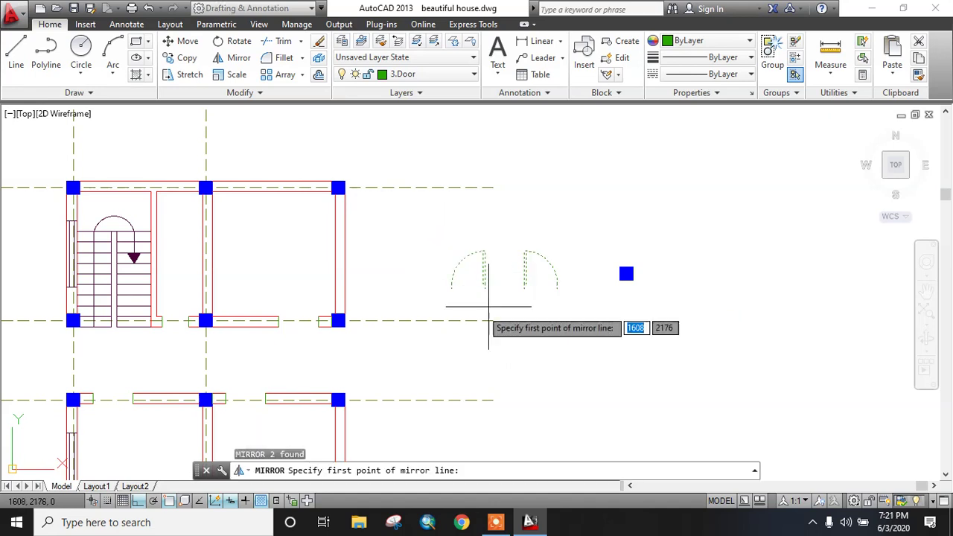
pyautogui.click(438, 321)
pyautogui.click(621, 312)
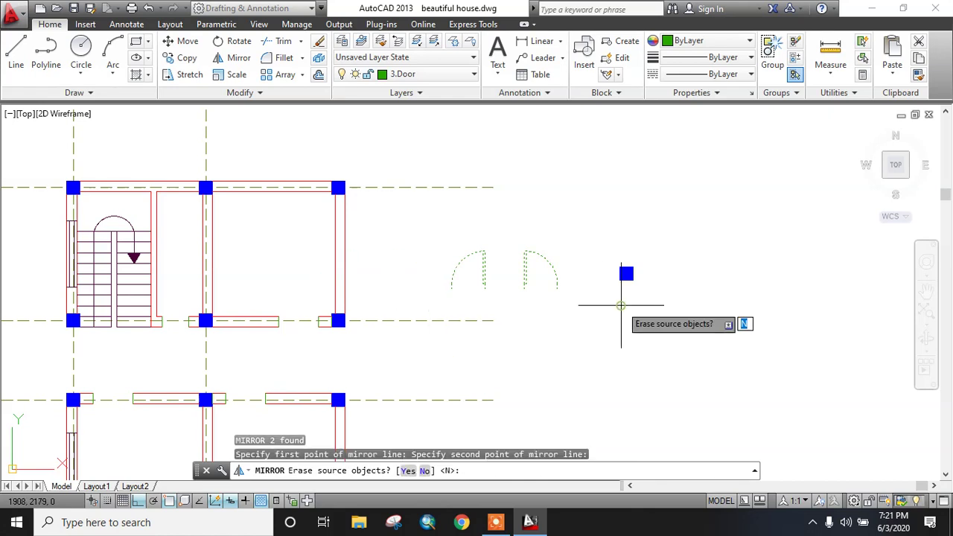
pyautogui.press('Return')
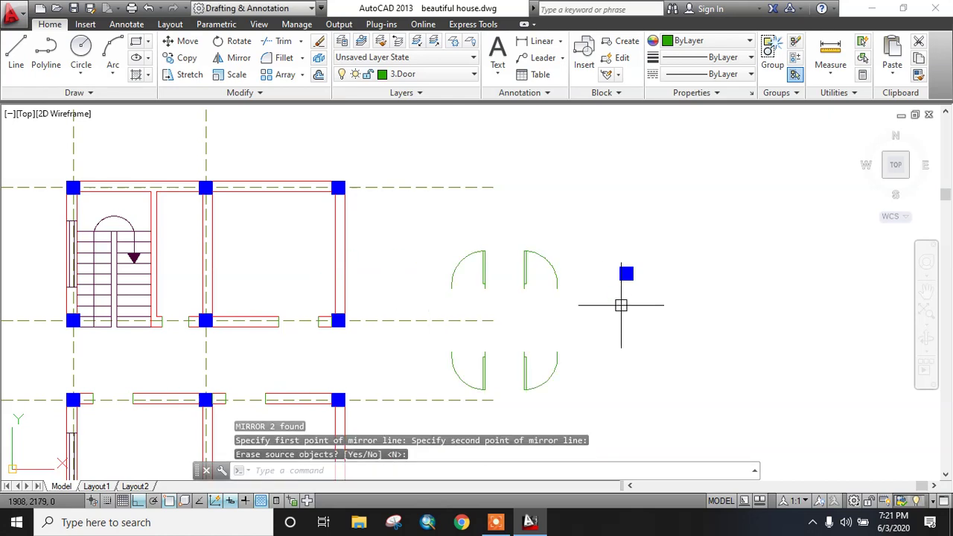
pyautogui.press('Escape')
# Step: Start copying the upper-left spare door block and enable the Endpoint object snap in Drafting Settings
pyautogui.moveTo(601, 334); pyautogui.dragTo(639, 333, button='middle')
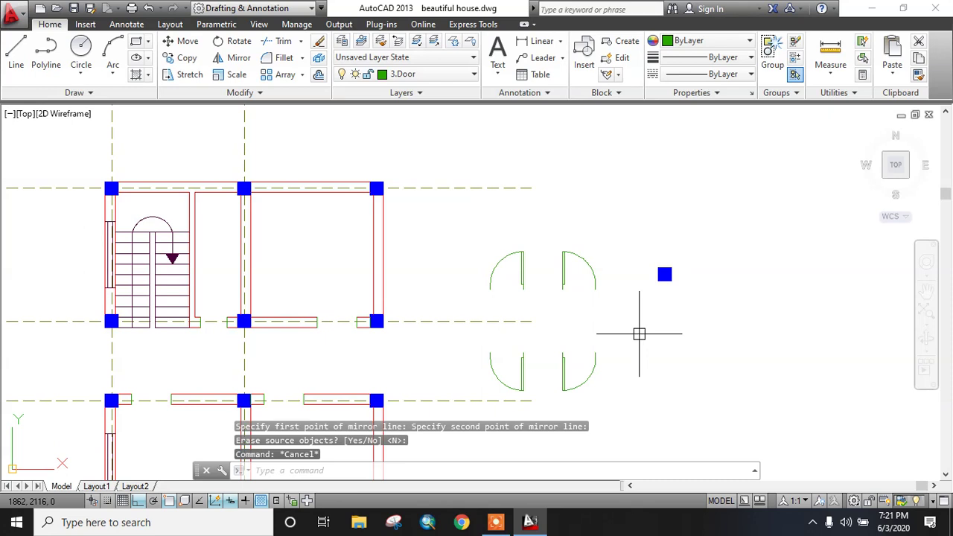
pyautogui.click(480, 248)
pyautogui.click(547, 309)
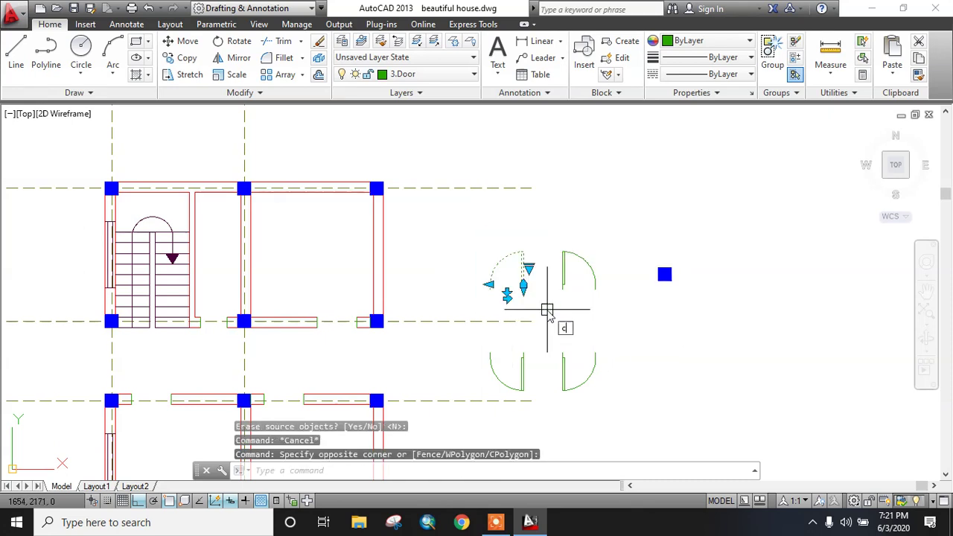
pyautogui.press('Return')
pyautogui.scroll(4, 536, 305)
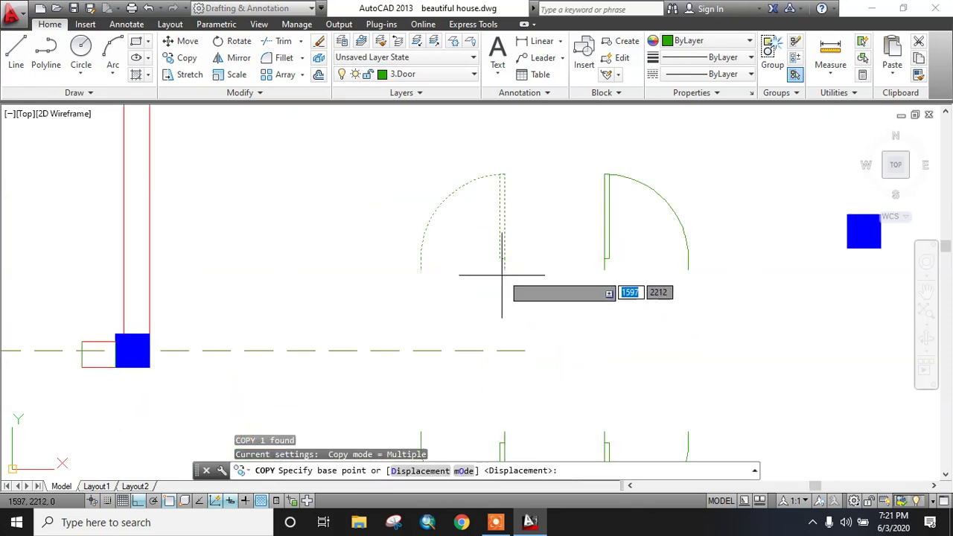
pyautogui.scroll(5, 508, 272)
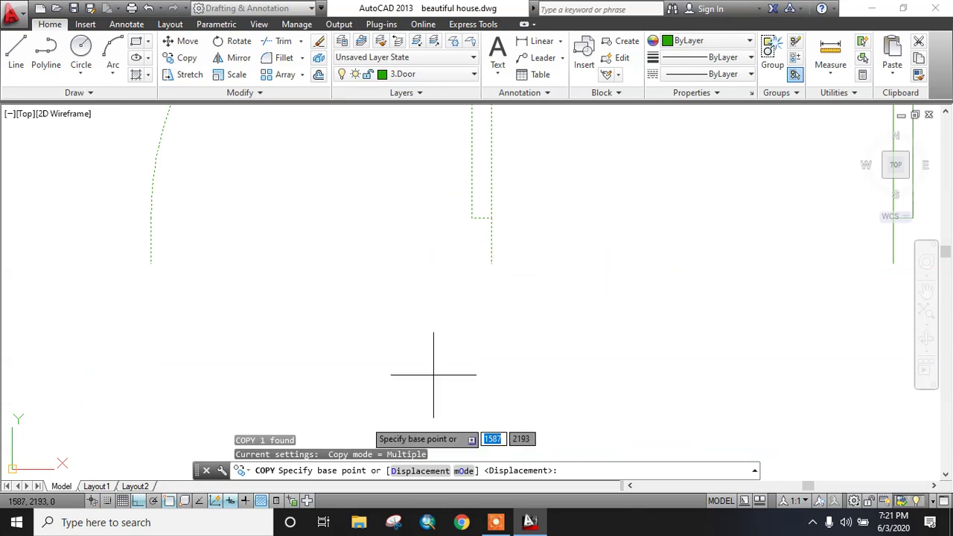
pyautogui.rightClick(109, 502)
pyautogui.click(145, 472)
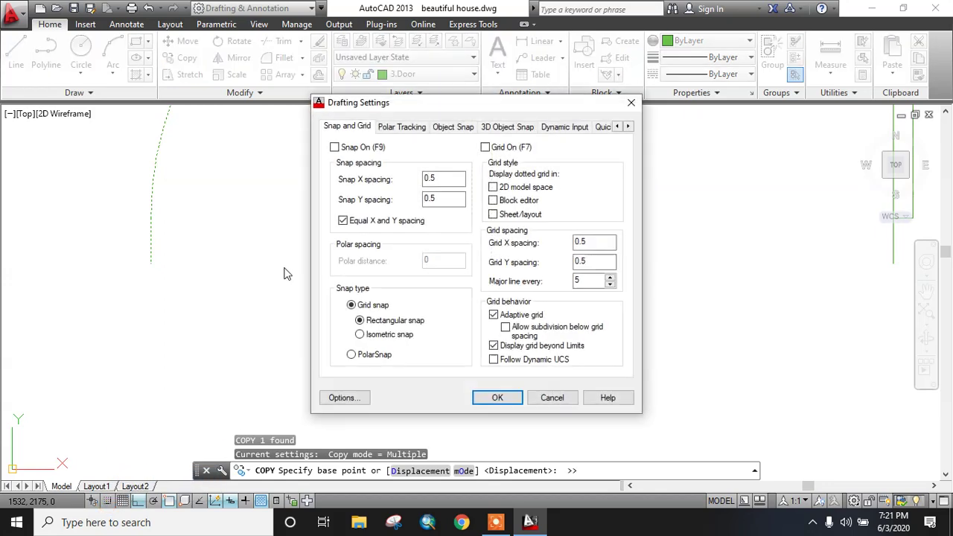
pyautogui.click(453, 127)
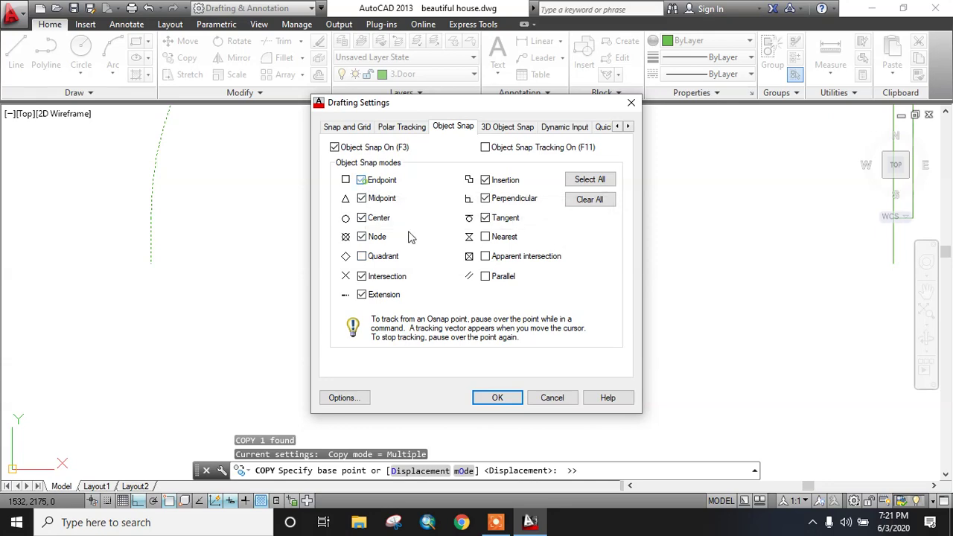
pyautogui.click(497, 398)
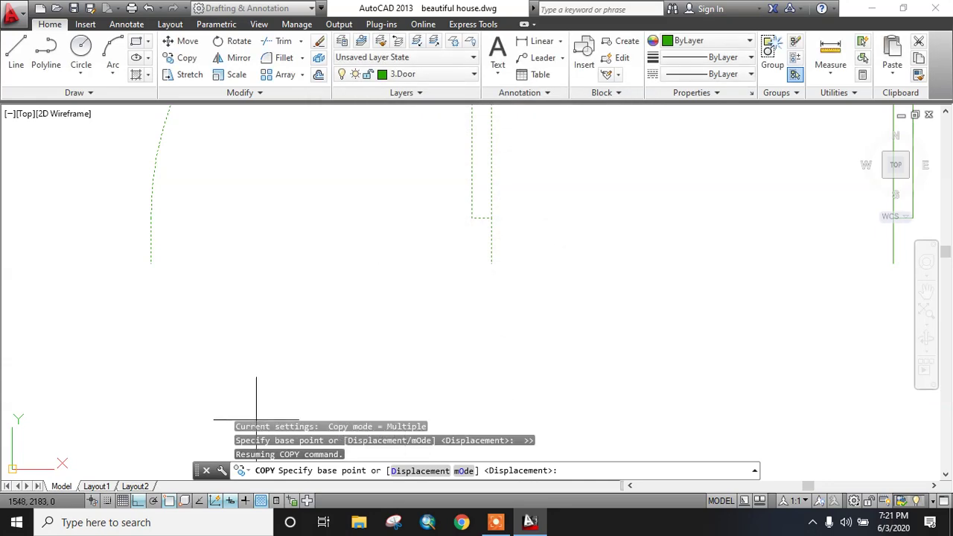
# Step: Place the door copy by its hinge endpoint at the wall end in the opening beside the staircase, switching from Ortho to polar tracking
pyautogui.click(481, 318)
pyautogui.scroll(-2, 496, 331)
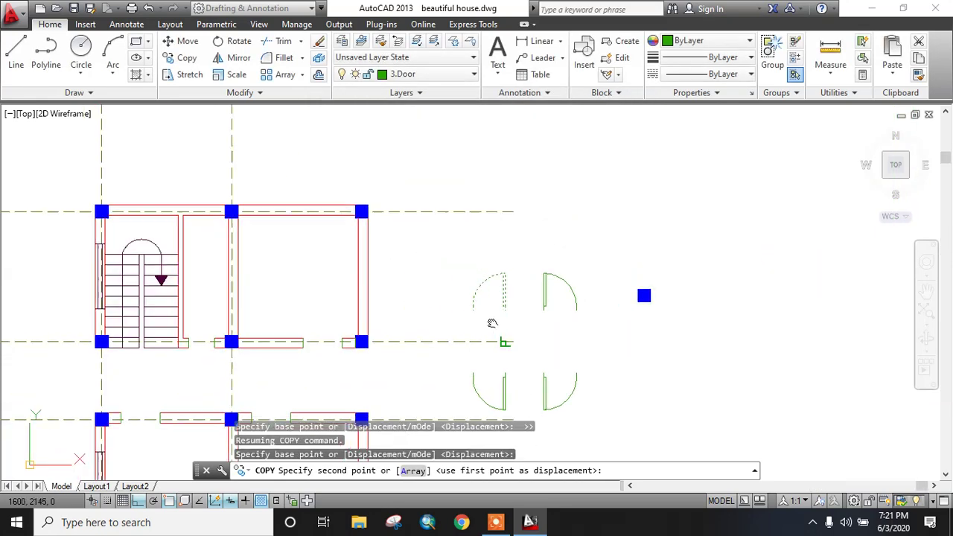
pyautogui.scroll(5, 347, 320)
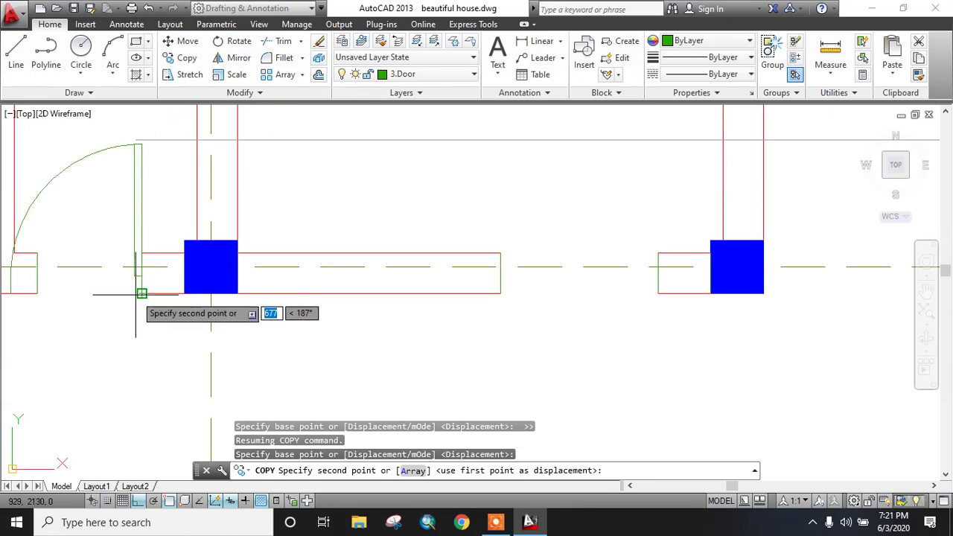
pyautogui.click(139, 502)
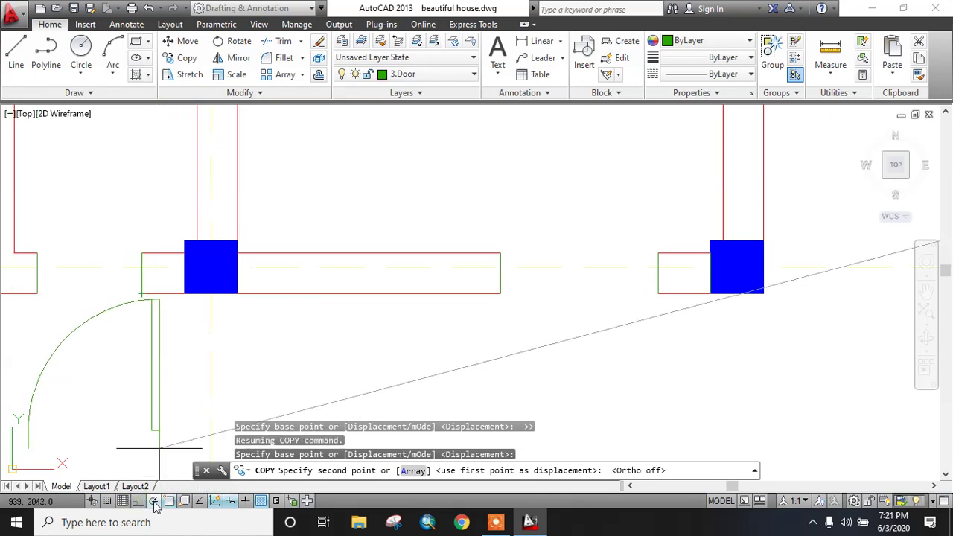
pyautogui.click(141, 294)
pyautogui.scroll(-2, 149, 292)
pyautogui.scroll(-4, 454, 321)
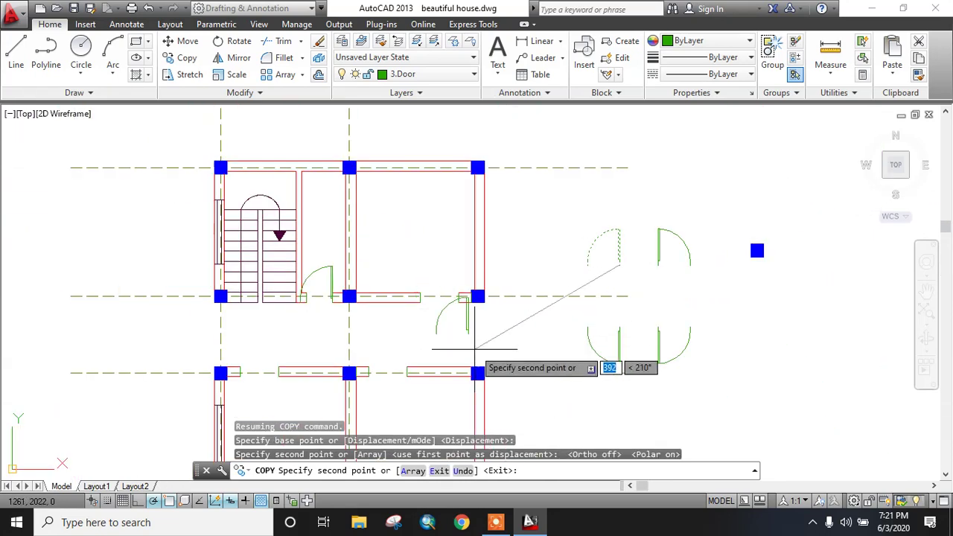
pyautogui.moveTo(468, 313); pyautogui.dragTo(422, 227, button='middle')
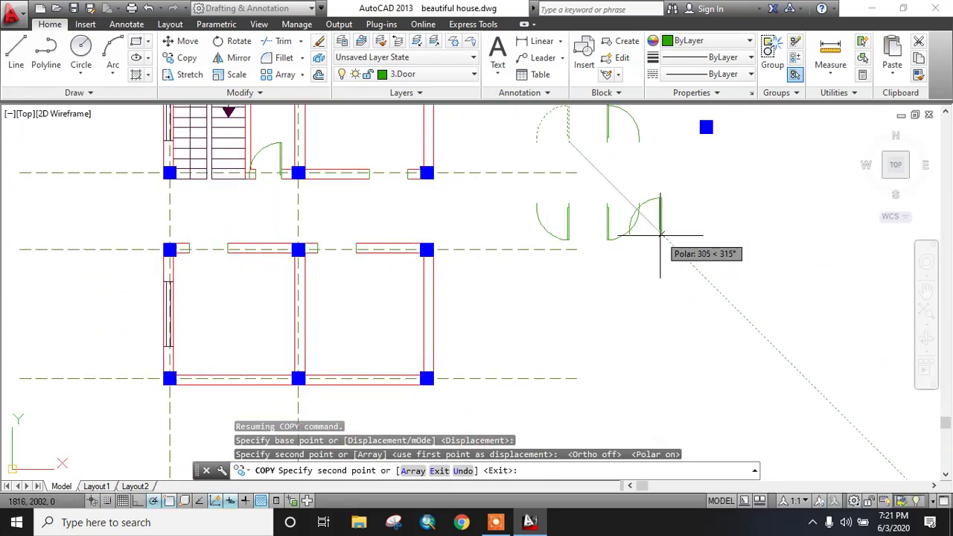
pyautogui.press('Escape')
# Step: Copy the upper-right spare door block by its hinge endpoint to the lower wall opening of the upper-right room
pyautogui.moveTo(653, 273); pyautogui.dragTo(645, 302, button='middle')
pyautogui.click(586, 117)
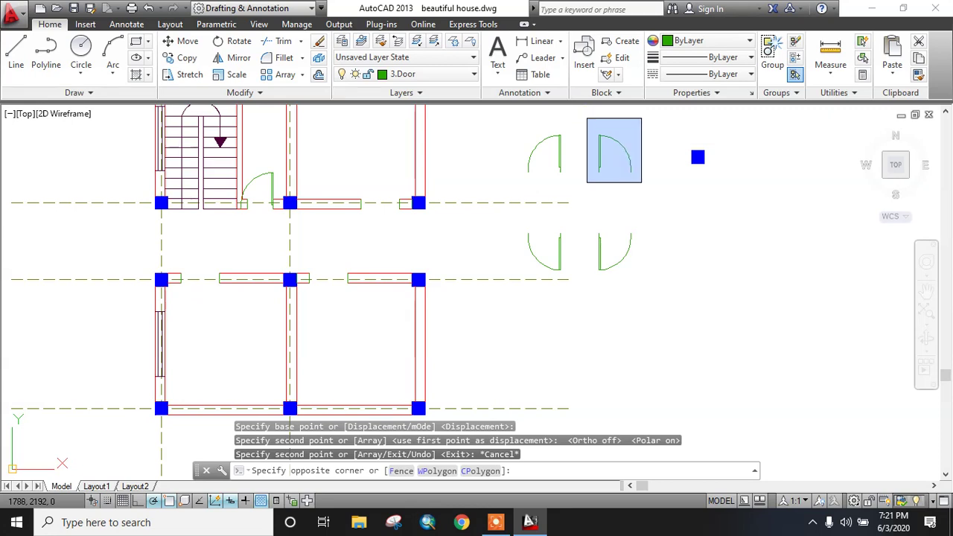
pyautogui.click(642, 182)
pyautogui.write('co')
pyautogui.press('Return')
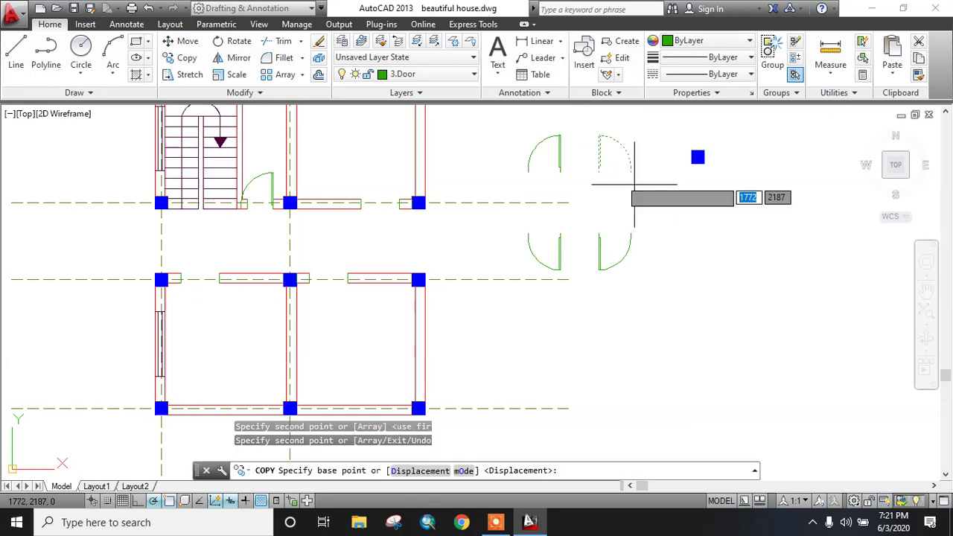
pyautogui.scroll(5, 639, 194)
pyautogui.click(600, 170)
pyautogui.scroll(-5, 607, 168)
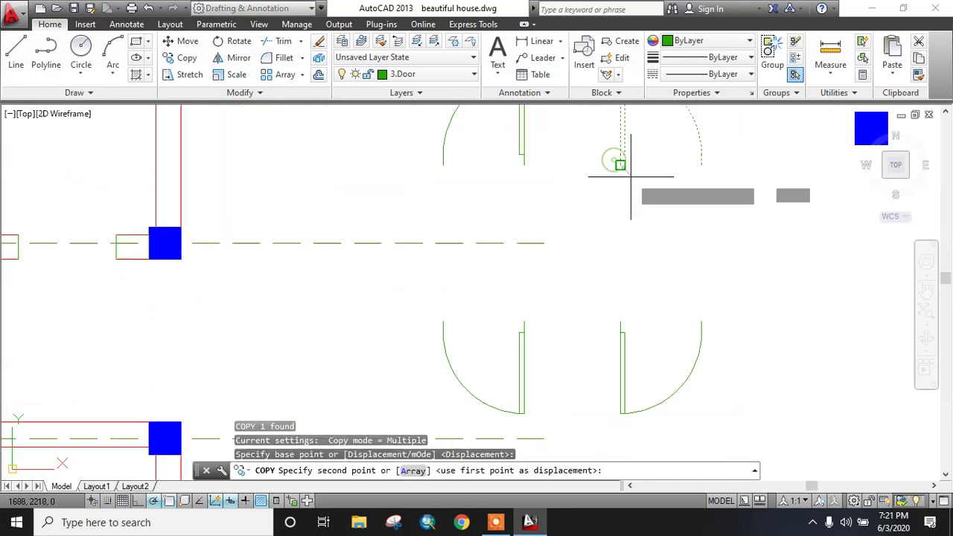
pyautogui.scroll(4, 353, 227)
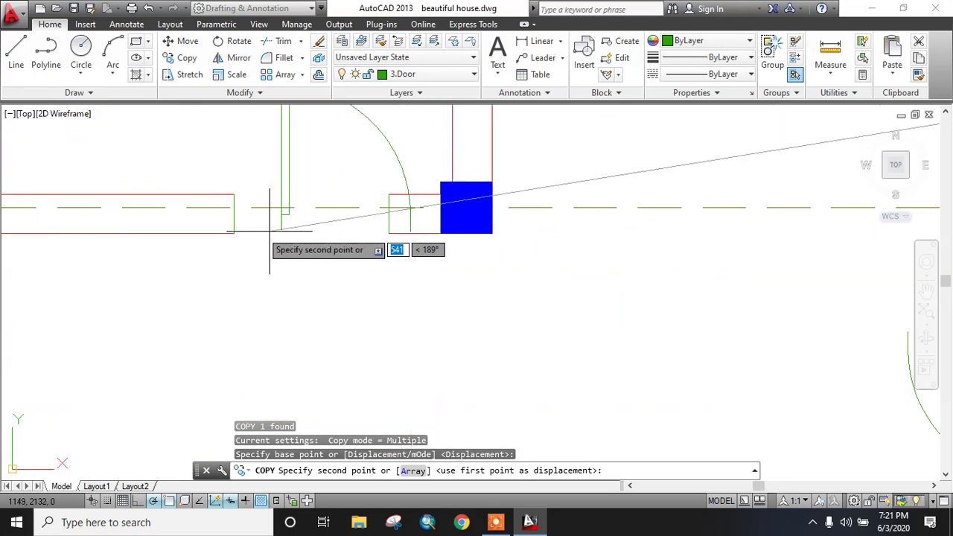
pyautogui.click(231, 234)
pyautogui.scroll(-4, 276, 245)
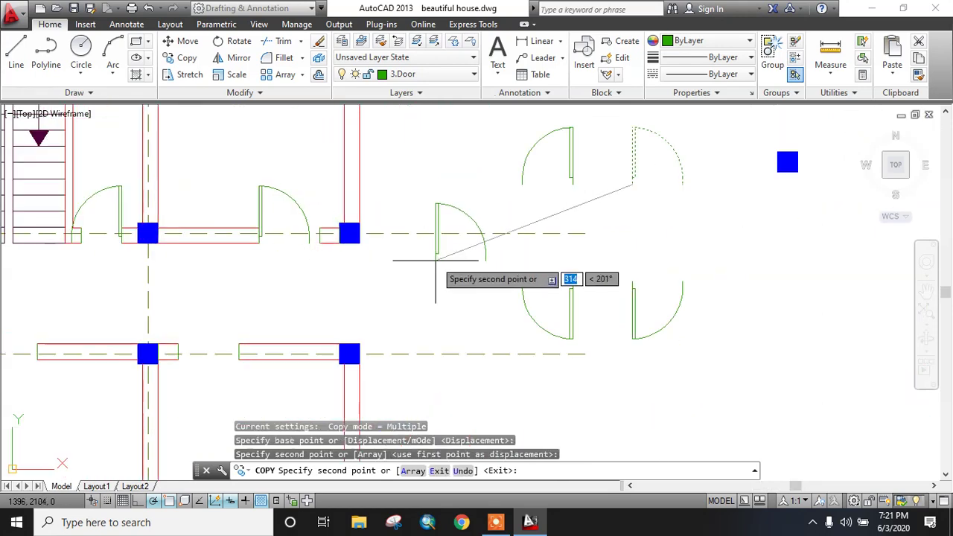
pyautogui.press('Escape')
# Step: Copy the lower-right spare door block by its hinge endpoint to the upper wall opening of the lower-right room
pyautogui.scroll(-3, 436, 260)
pyautogui.scroll(3, 463, 244)
pyautogui.click(623, 210)
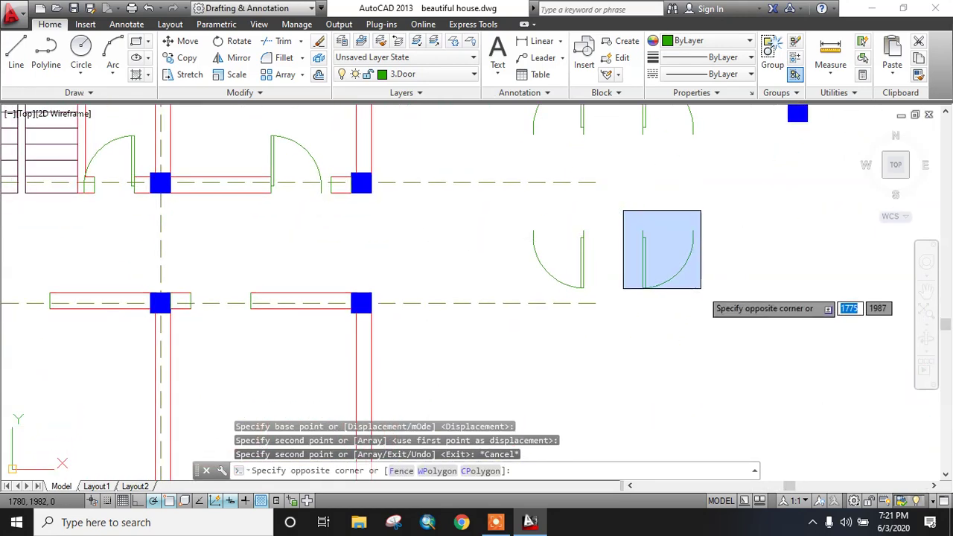
pyautogui.click(712, 301)
pyautogui.write('co')
pyautogui.press('Return')
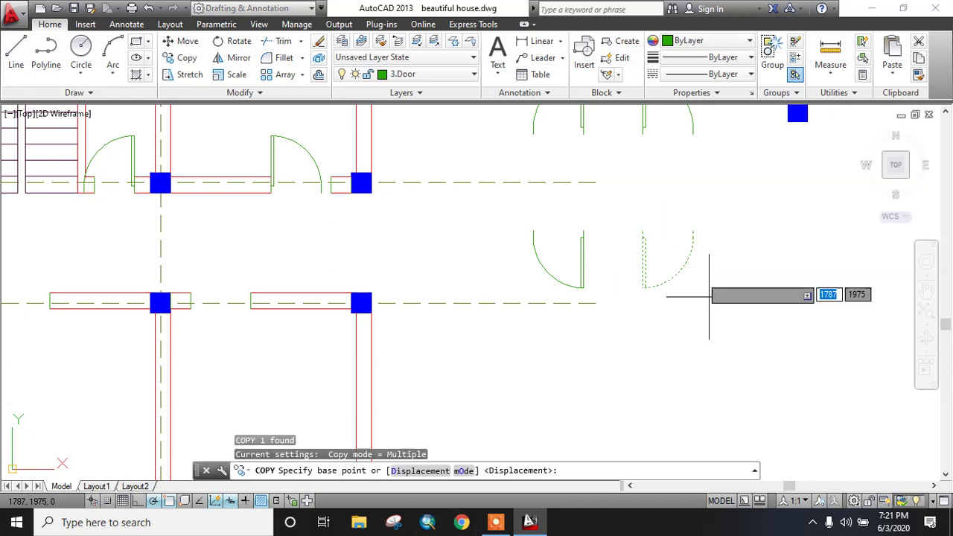
pyautogui.scroll(5, 618, 216)
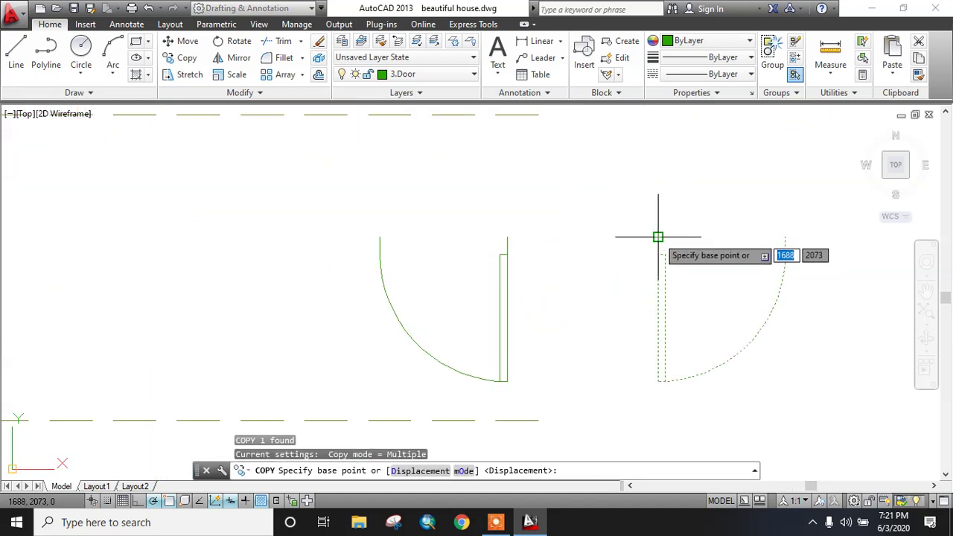
pyautogui.click(660, 237)
pyautogui.scroll(-3, 662, 238)
pyautogui.scroll(2, 228, 304)
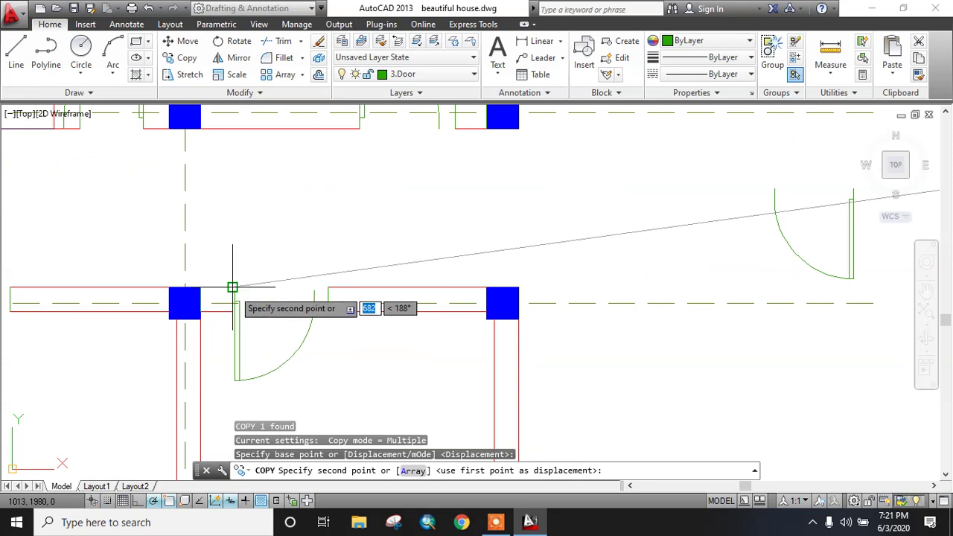
pyautogui.click(230, 302)
pyautogui.scroll(-2, 246, 304)
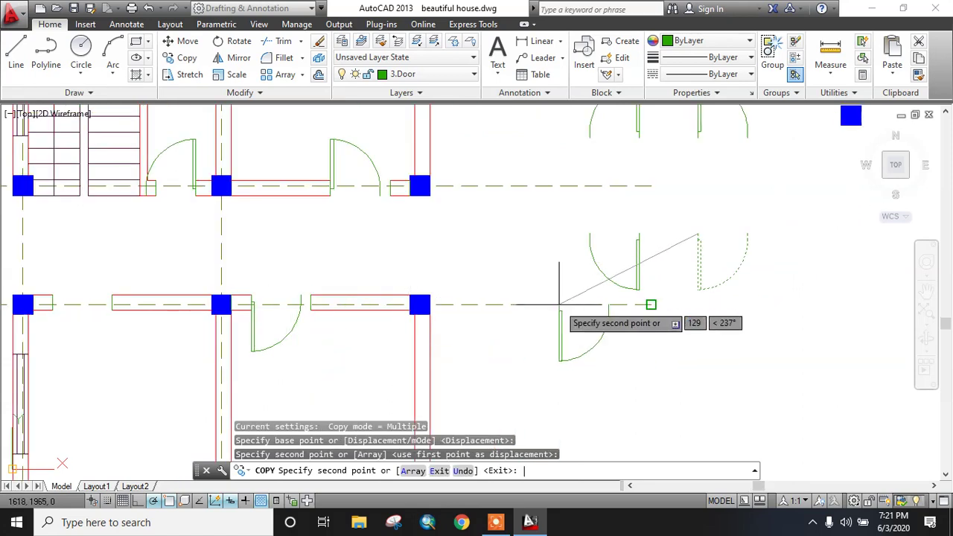
pyautogui.press('Escape')
# Step: Copy the lower-left spare door block by its hinge endpoint to the upper wall opening of the lower-left room
pyautogui.click(566, 220)
pyautogui.click(652, 303)
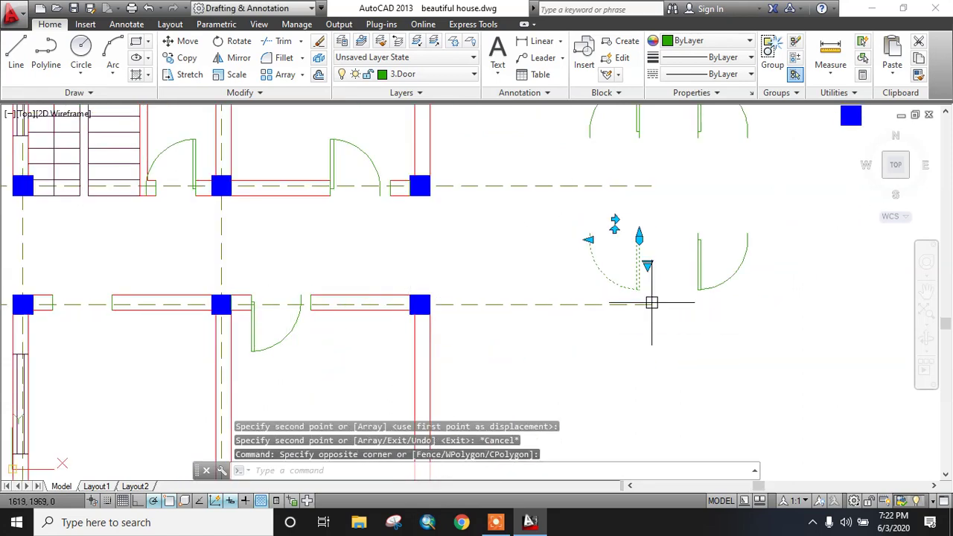
pyautogui.press('space')
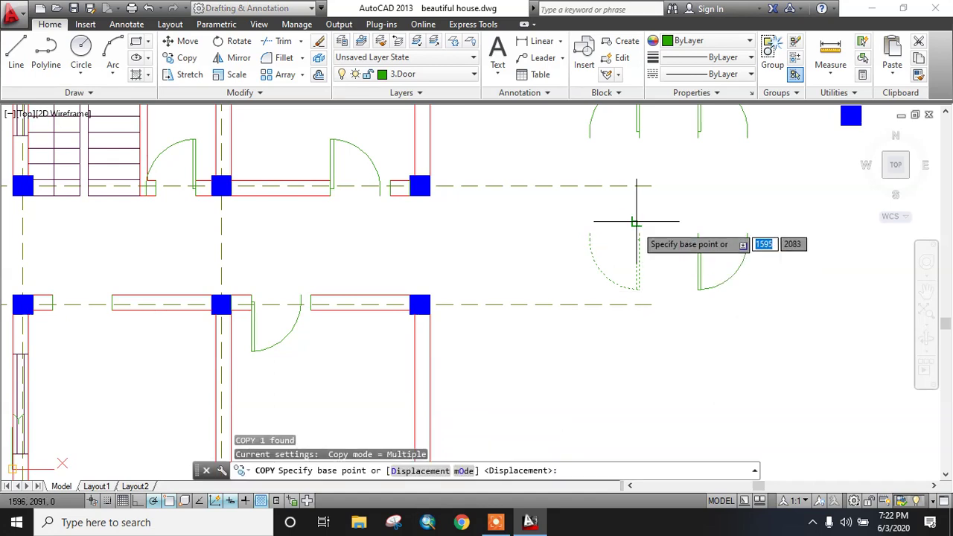
pyautogui.click(638, 233)
pyautogui.moveTo(626, 280); pyautogui.dragTo(710, 243, button='middle')
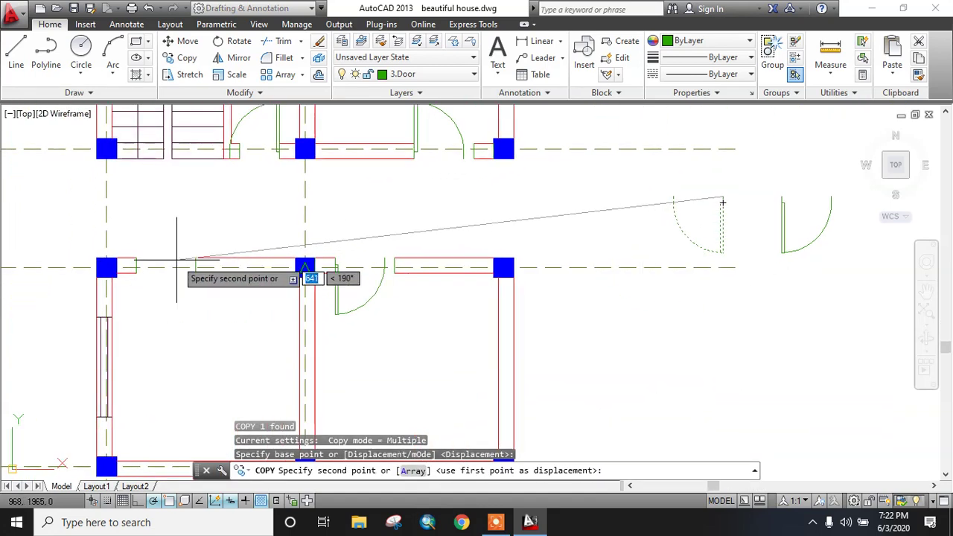
pyautogui.scroll(4, 184, 267)
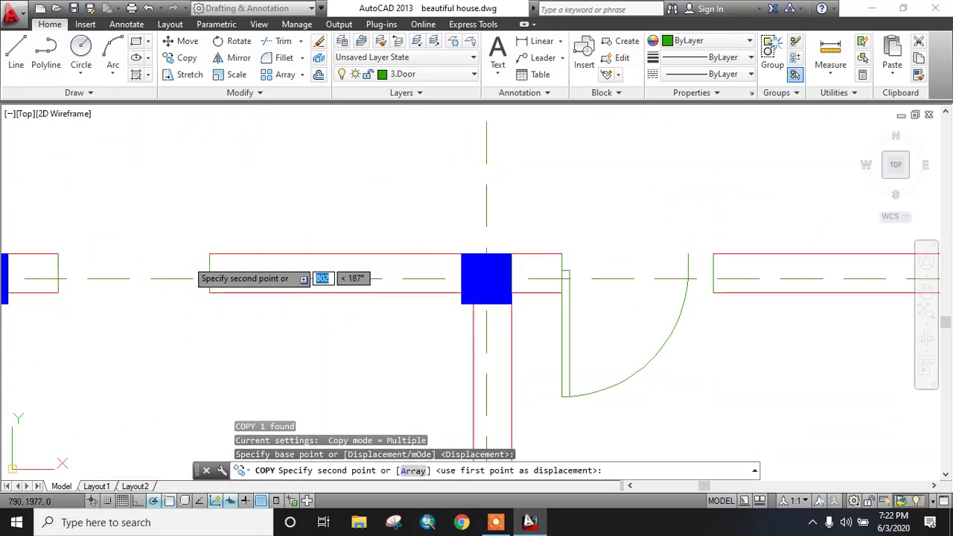
pyautogui.click(210, 254)
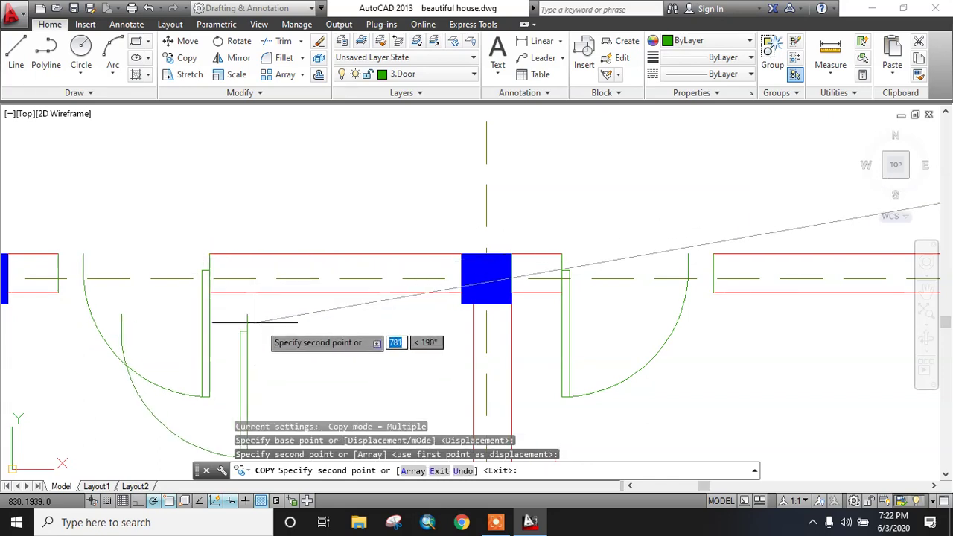
pyautogui.scroll(-2, 263, 324)
pyautogui.press('Escape')
# Step: Scale the door beside the staircase about its hinge endpoint, using the Reference option to match its width to the wall opening
pyautogui.scroll(-2, 299, 238)
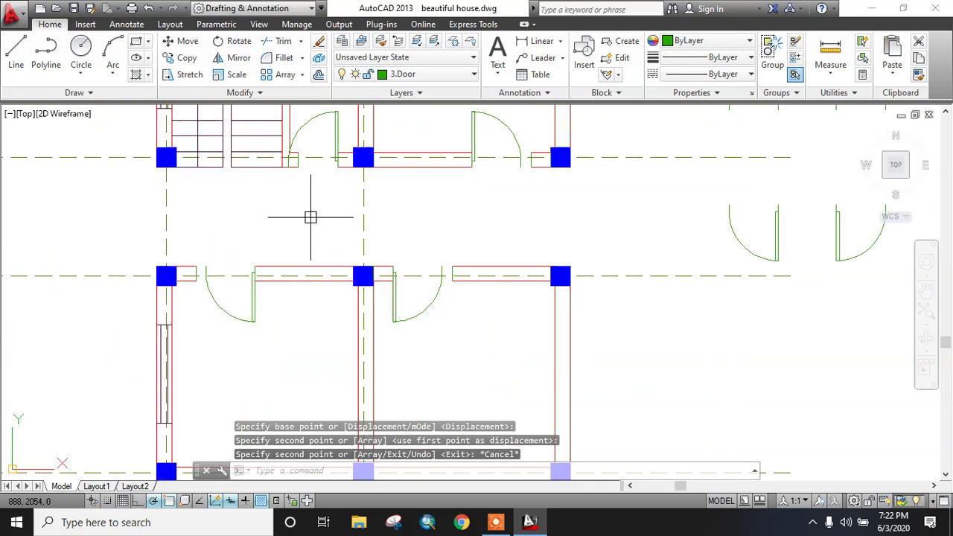
pyautogui.moveTo(310, 217); pyautogui.dragTo(281, 291, button='middle')
pyautogui.scroll(4, 283, 240)
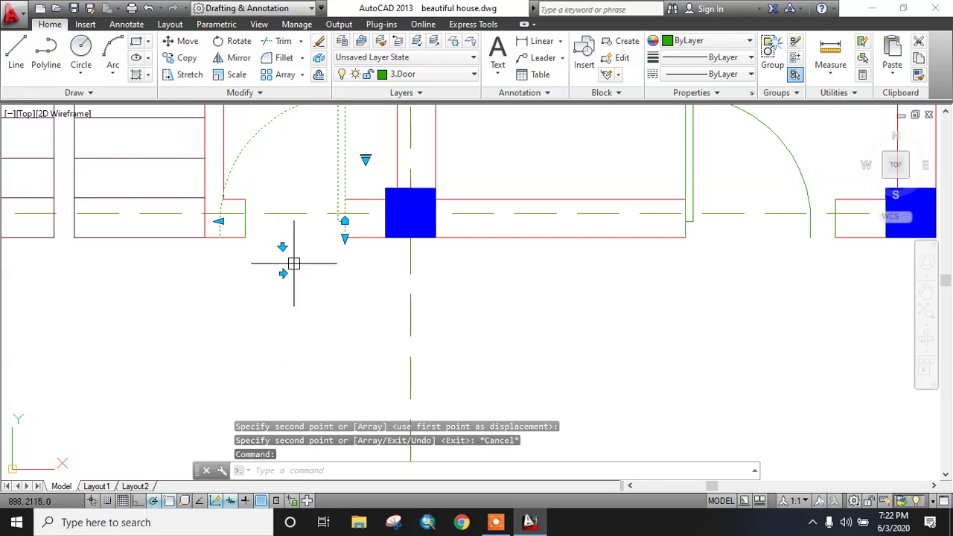
pyautogui.write('sc')
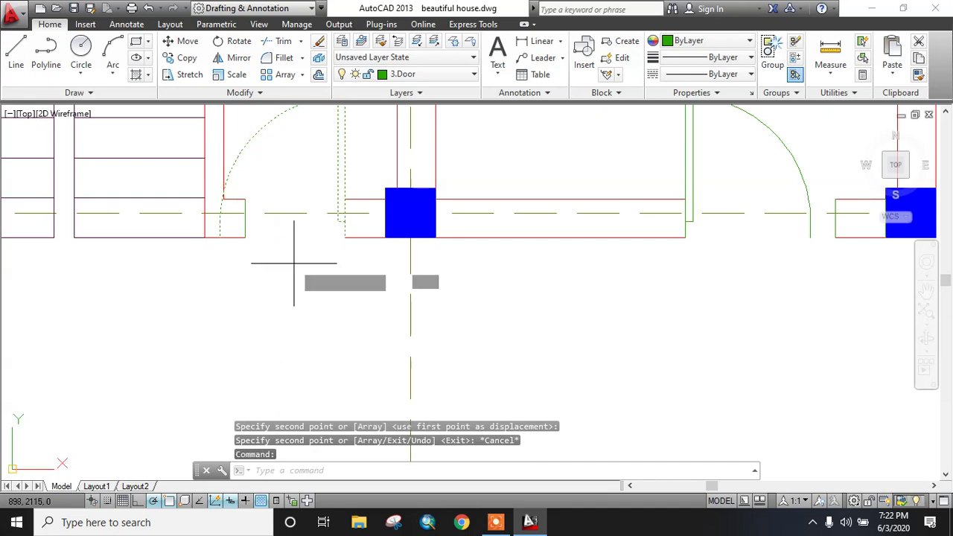
pyautogui.press('Return')
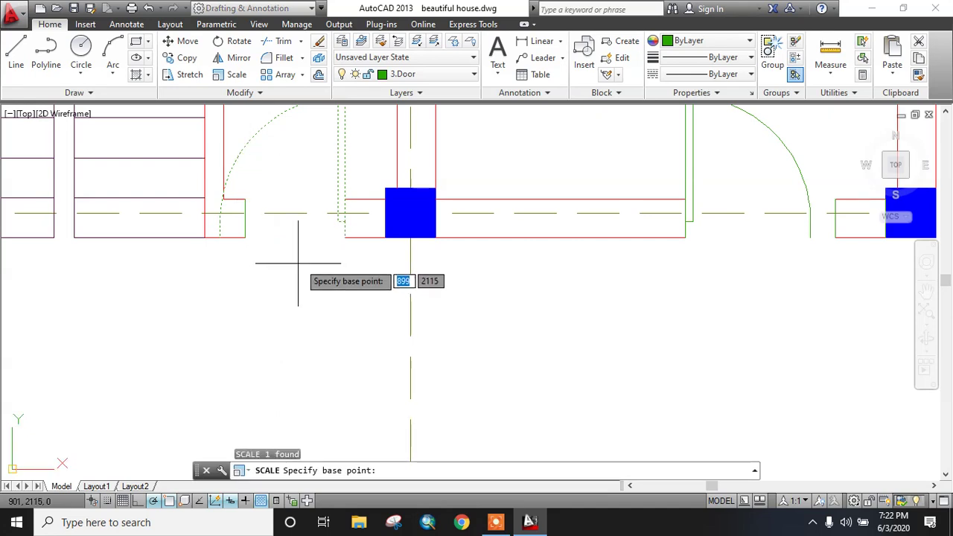
pyautogui.click(345, 237)
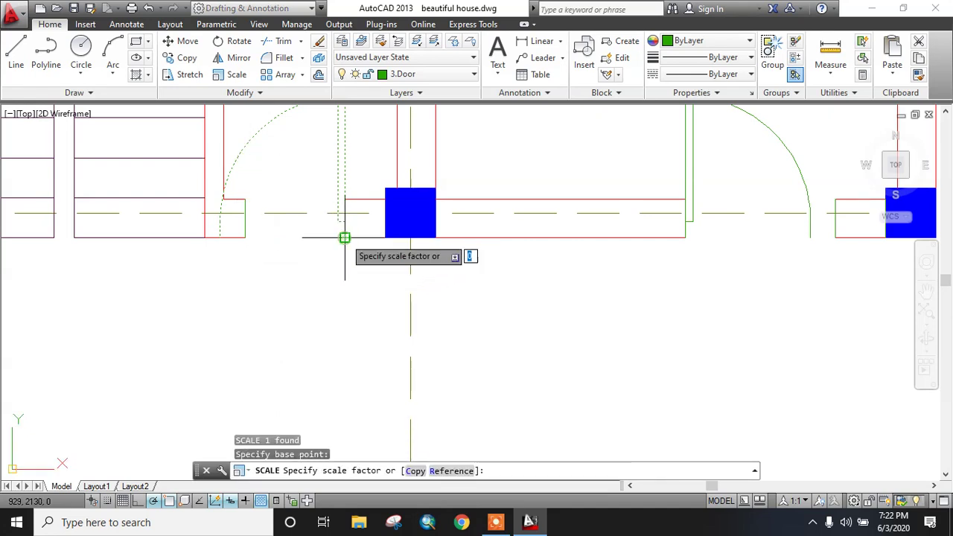
pyautogui.click(440, 471)
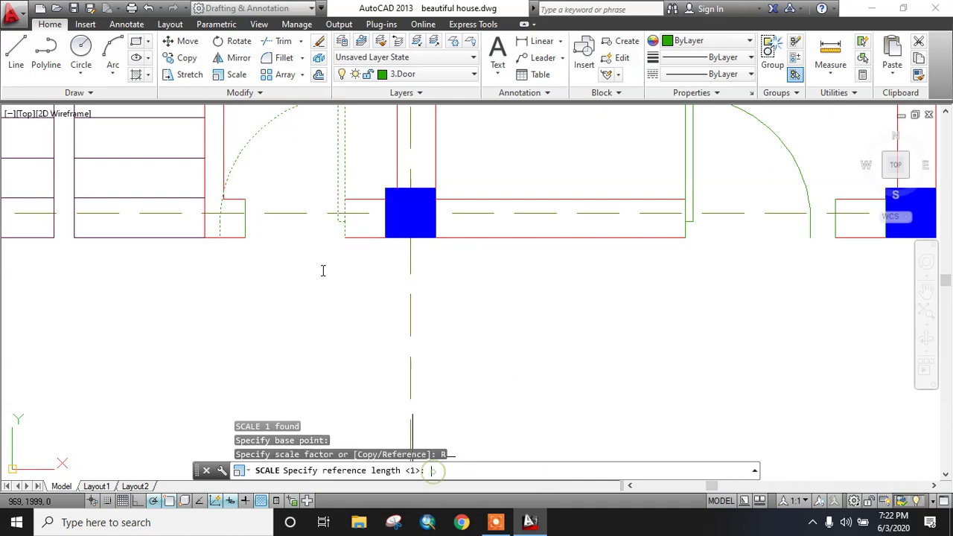
pyautogui.click(345, 238)
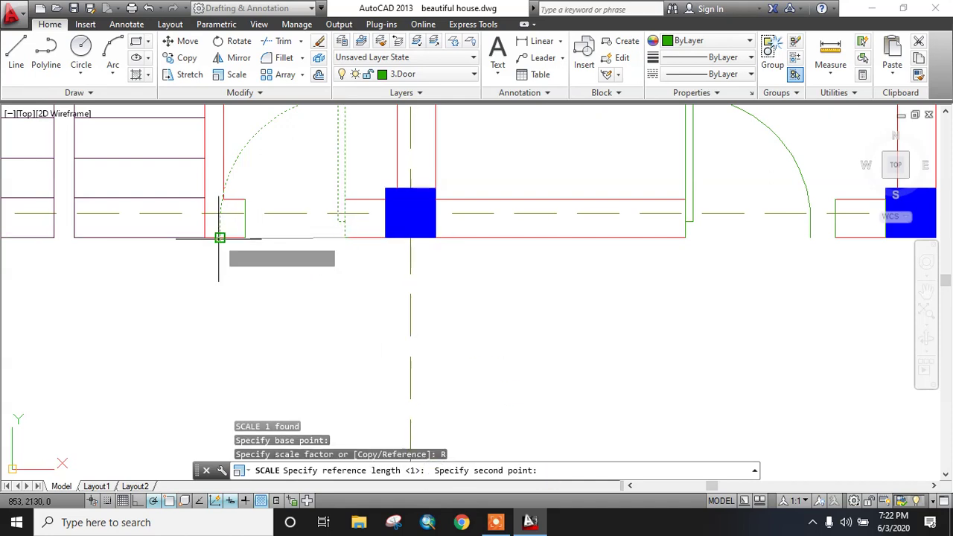
pyautogui.click(220, 238)
pyautogui.click(243, 242)
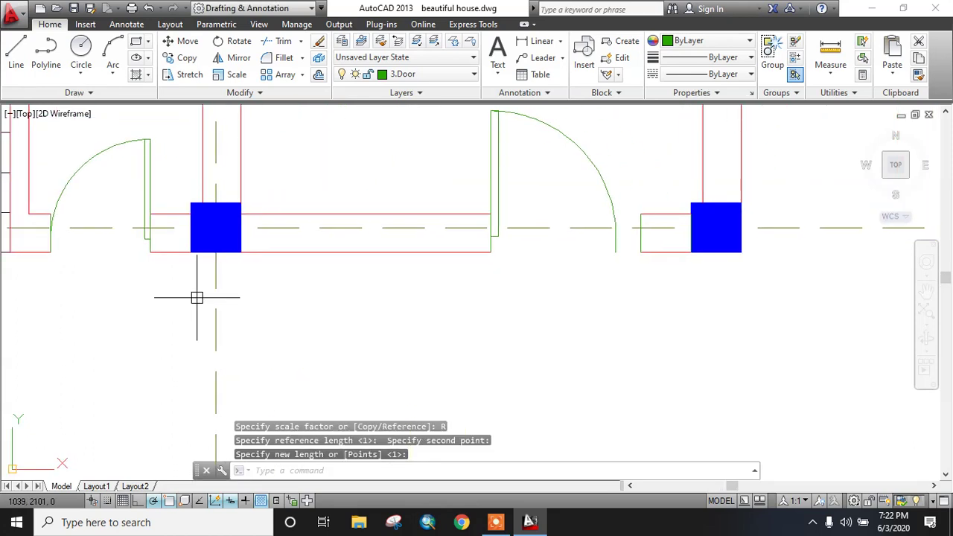
# Step: Scale the upper-right room's door about its hinge endpoint, using the Reference option to match its width to the wall opening
pyautogui.moveTo(454, 304); pyautogui.dragTo(246, 333, button='middle')
pyautogui.click(396, 205)
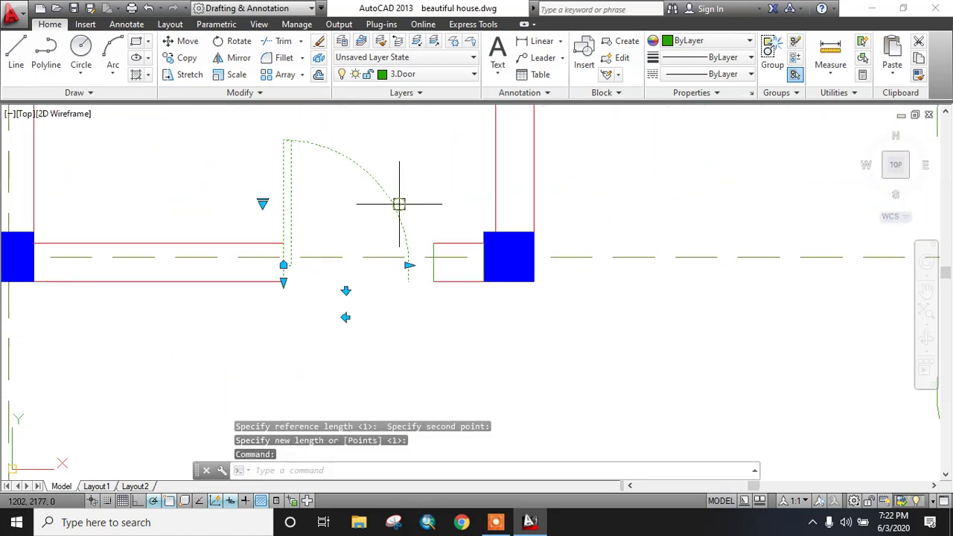
pyautogui.press('space')
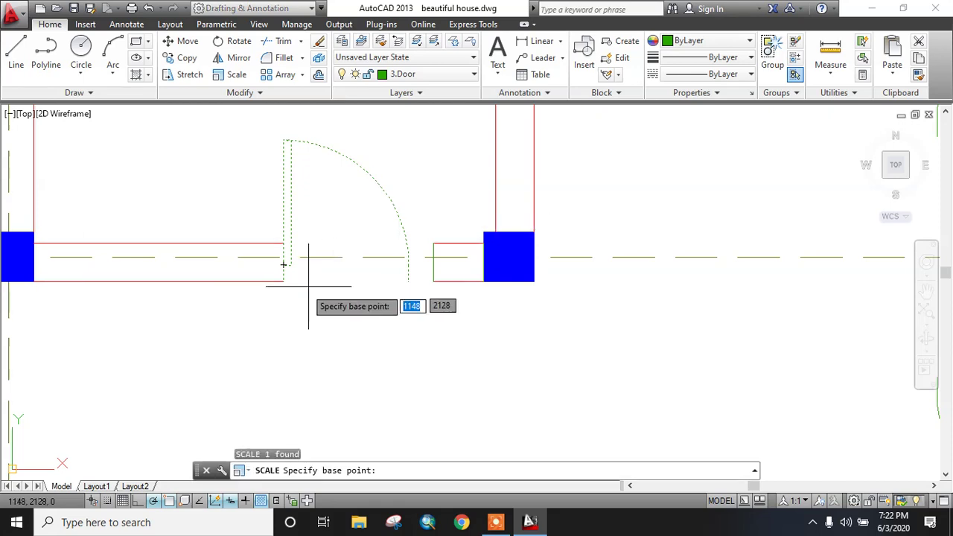
pyautogui.click(284, 280)
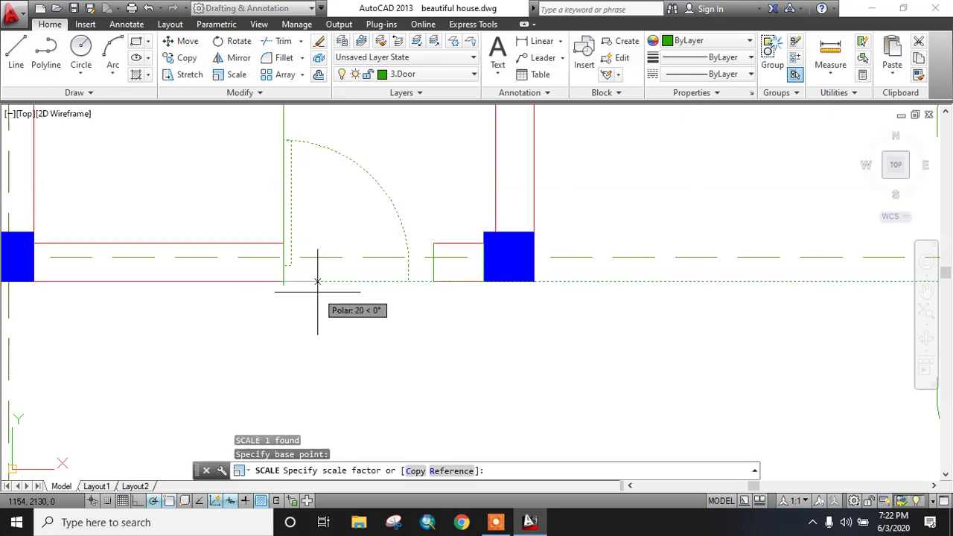
pyautogui.write('r')
pyautogui.press('Return')
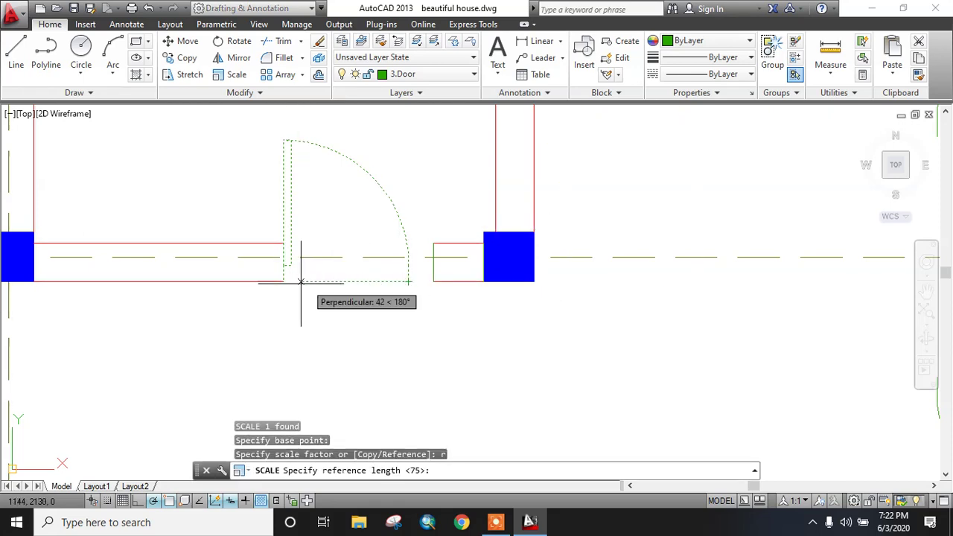
pyautogui.click(284, 281)
pyautogui.click(407, 281)
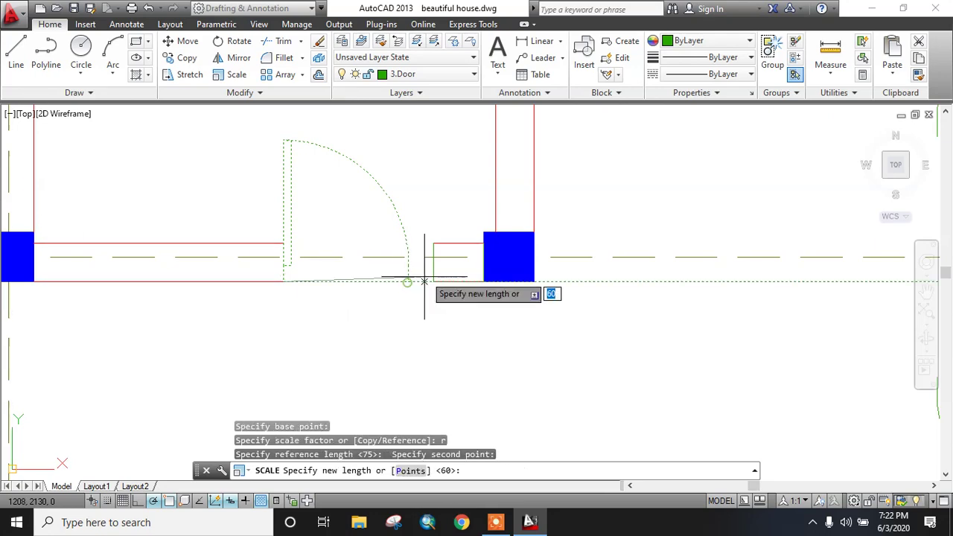
pyautogui.click(433, 282)
pyautogui.scroll(-5, 436, 319)
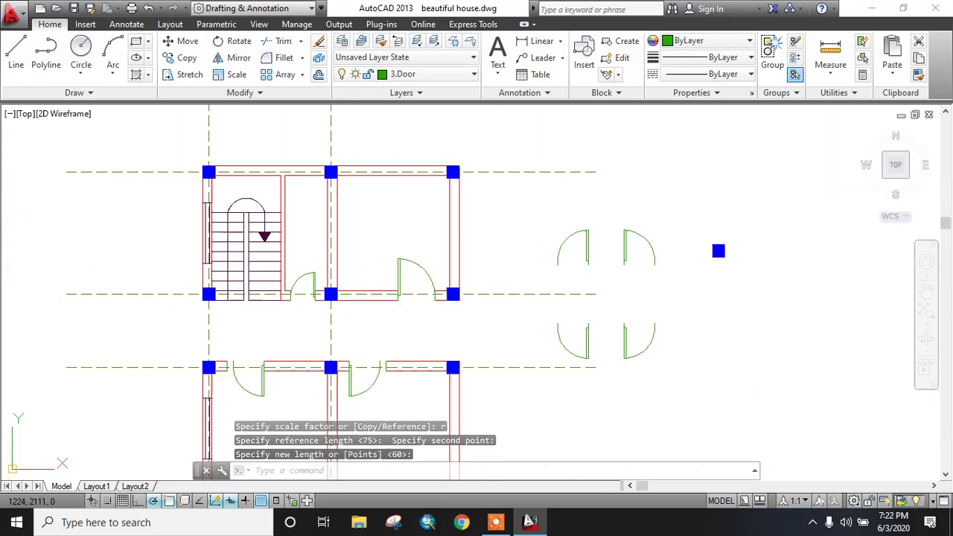
# Step: Scale the lower-right room's door about its hinge endpoint, using the Reference option to fit the opening in the upper wall
pyautogui.scroll(3, 266, 234)
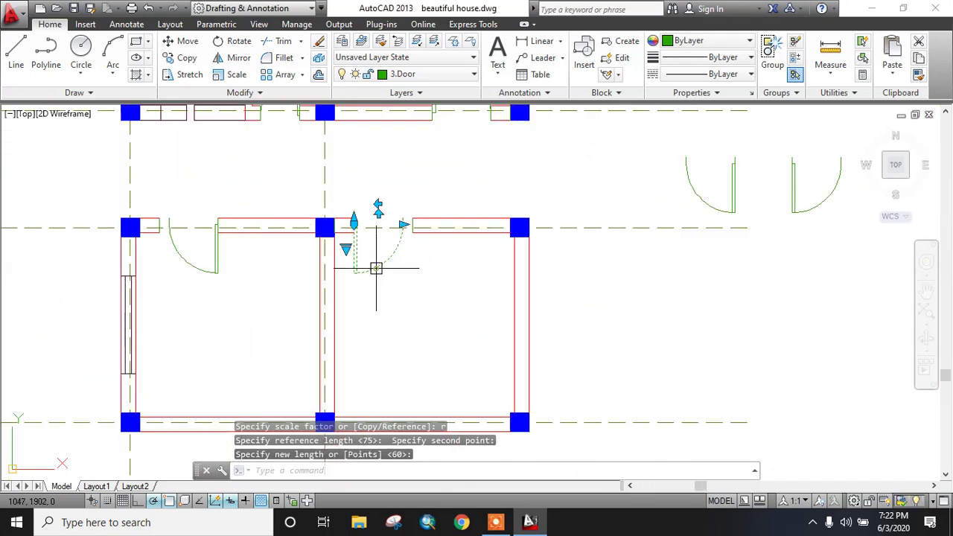
pyautogui.press('Return')
pyautogui.scroll(4, 383, 257)
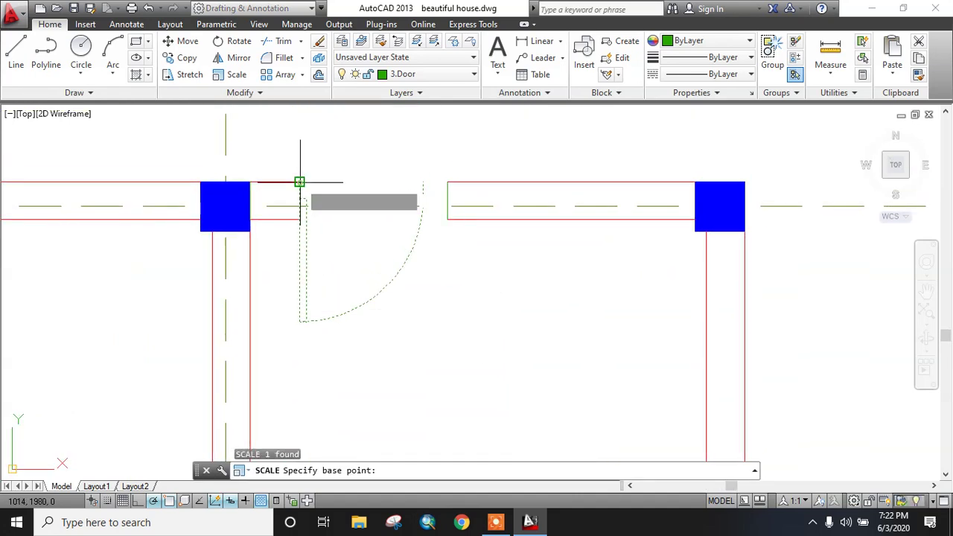
pyautogui.click(301, 182)
pyautogui.write('r')
pyautogui.press('Return')
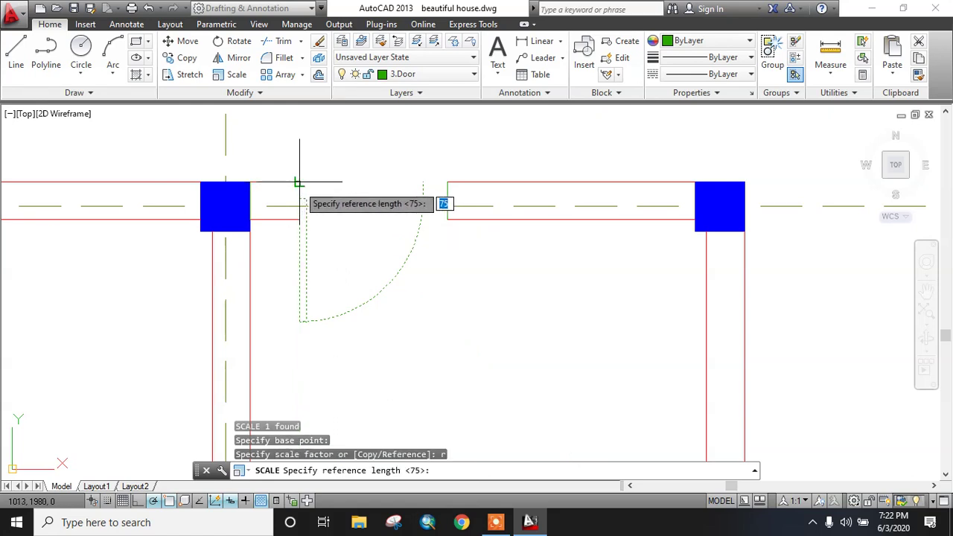
pyautogui.click(300, 182)
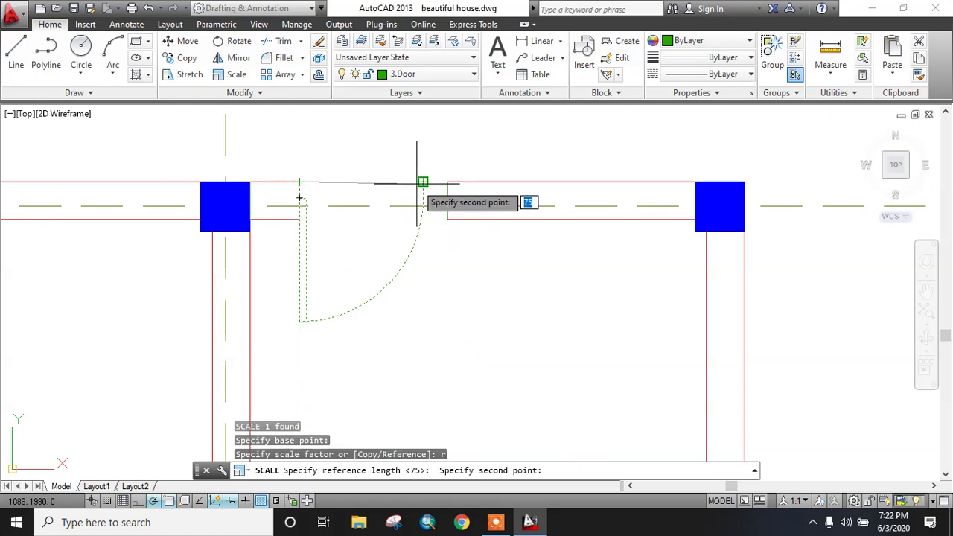
pyautogui.click(423, 183)
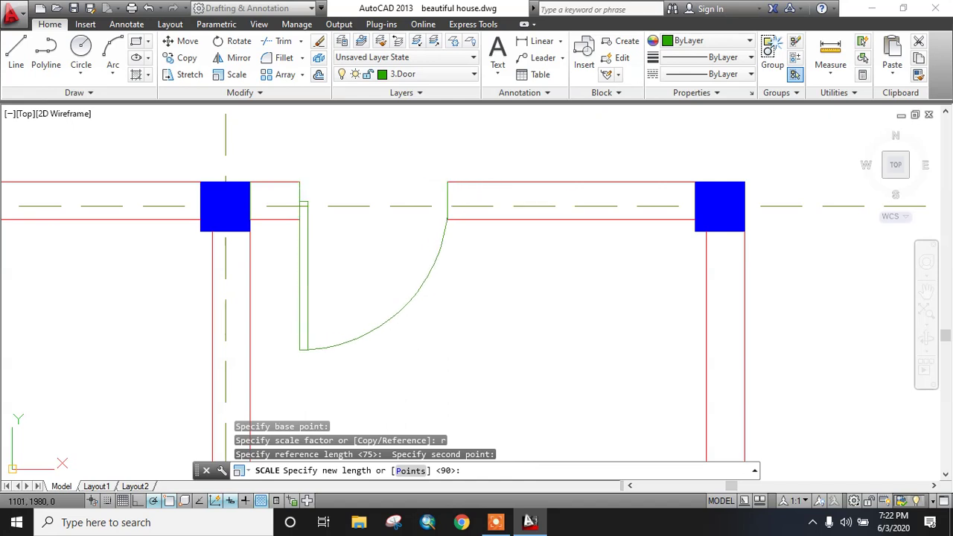
pyautogui.press('Return')
pyautogui.scroll(-3, 405, 255)
# Step: Scale the lower-left room's door about its hinge endpoint by reference so that it spans its wall opening
pyautogui.scroll(4, 405, 255)
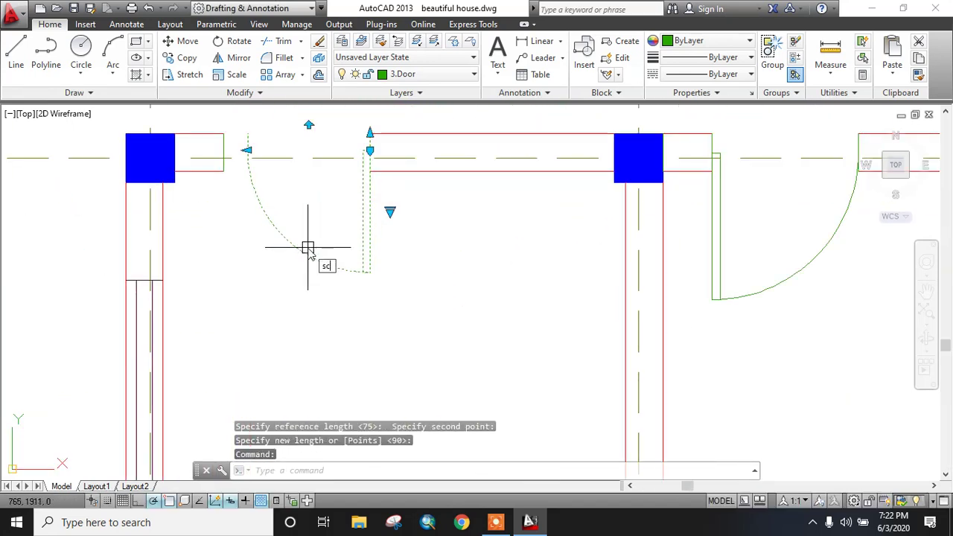
pyautogui.press('Return')
pyautogui.moveTo(329, 236); pyautogui.dragTo(319, 306, button='middle')
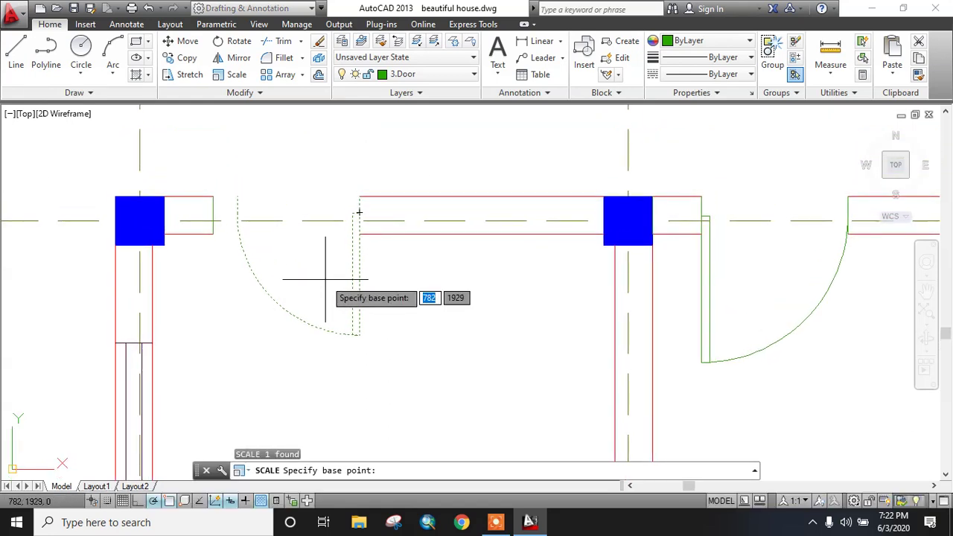
pyautogui.click(359, 197)
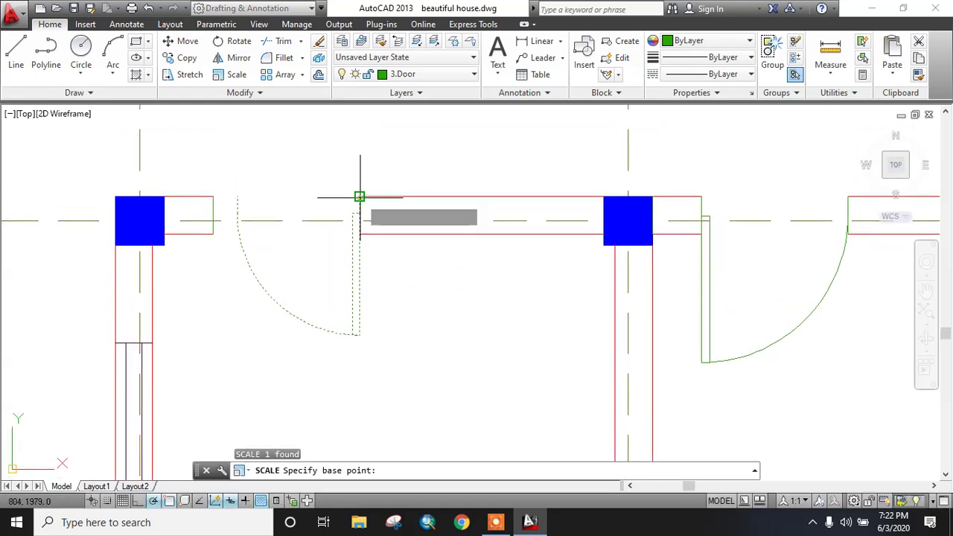
pyautogui.write('r')
pyautogui.press('Return')
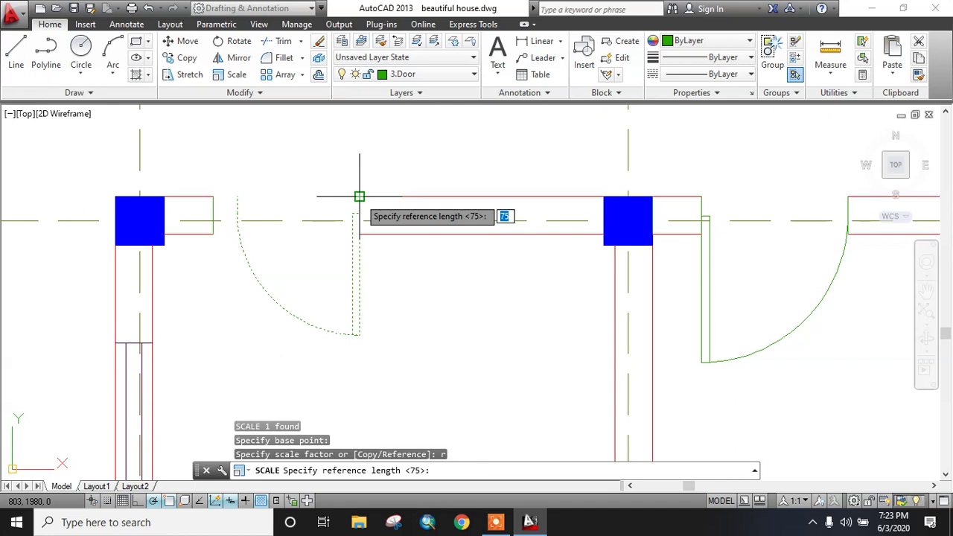
pyautogui.click(359, 197)
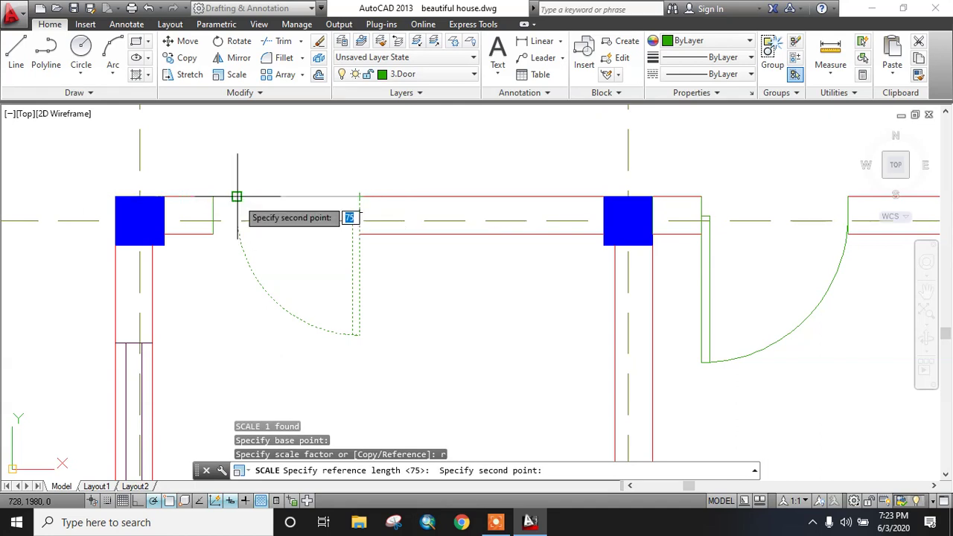
pyautogui.click(236, 203)
pyautogui.click(211, 196)
pyautogui.scroll(-7, 278, 243)
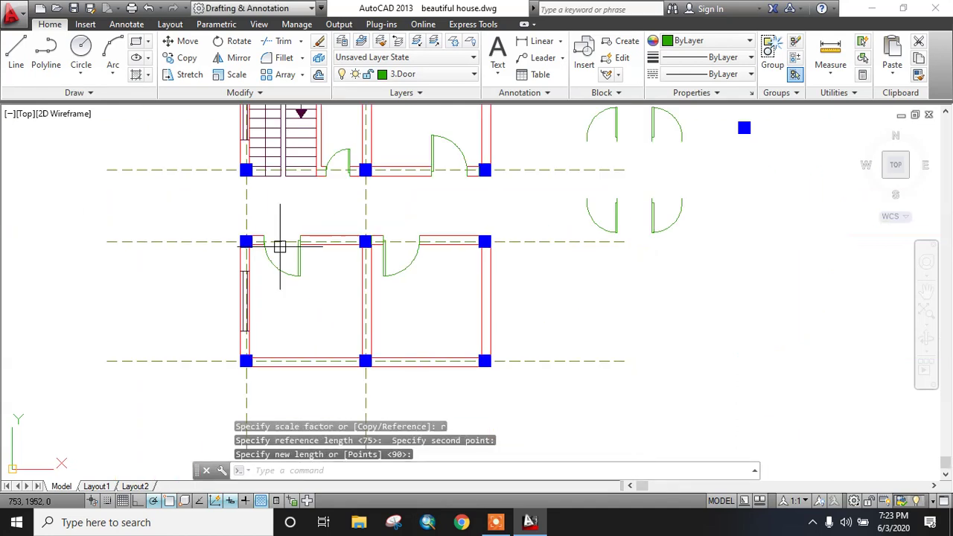
# Step: Delete the four spare door blocks and the spare column square beside the plan
pyautogui.scroll(2, 395, 211)
pyautogui.click(382, 171)
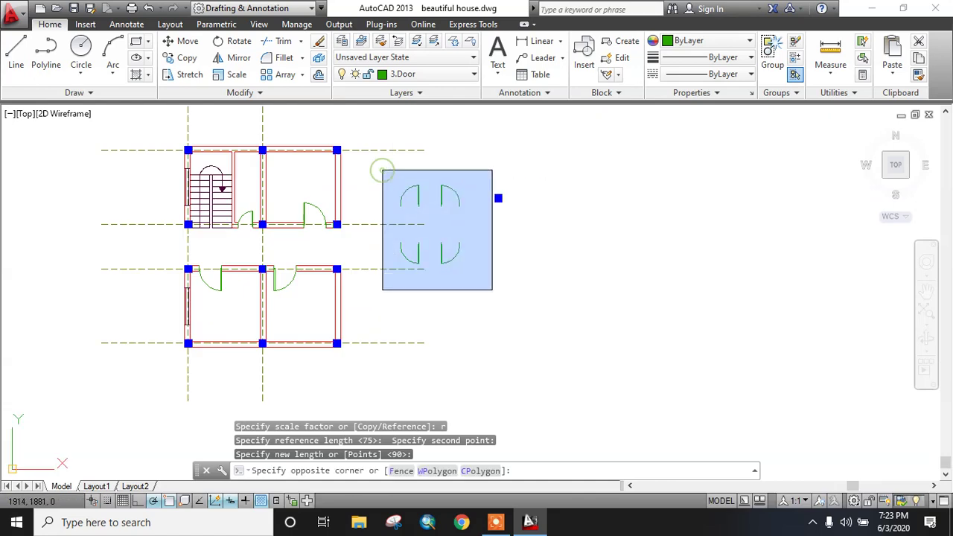
pyautogui.click(517, 290)
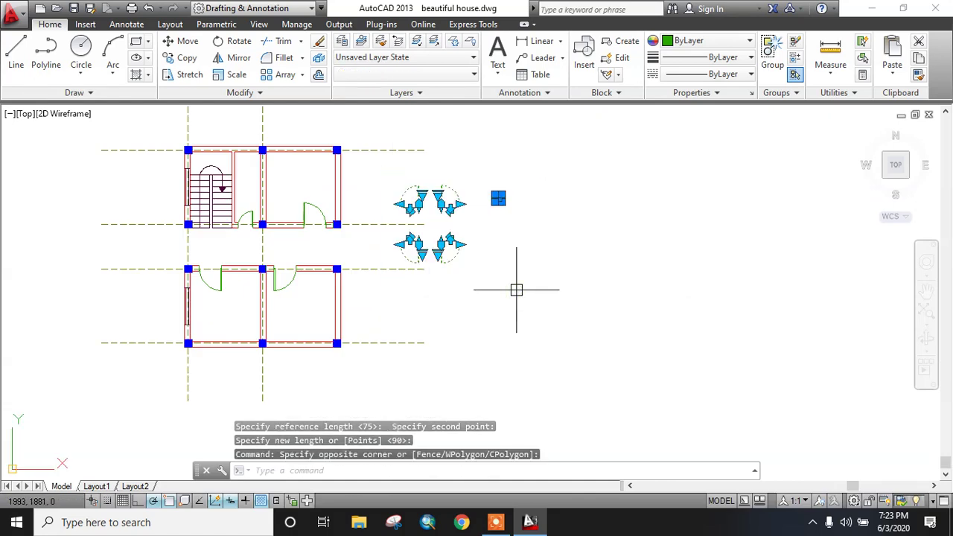
pyautogui.click(362, 167)
pyautogui.click(554, 292)
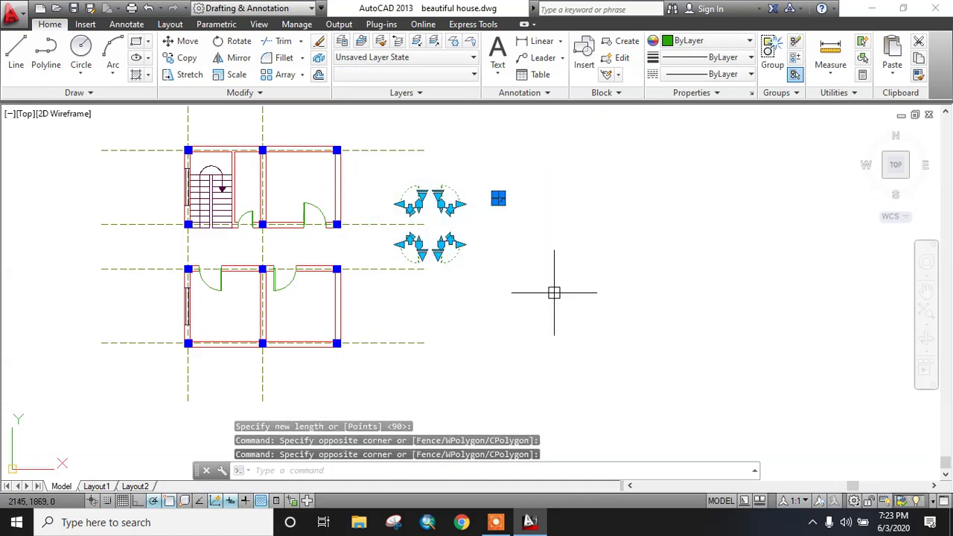
pyautogui.press('Delete')
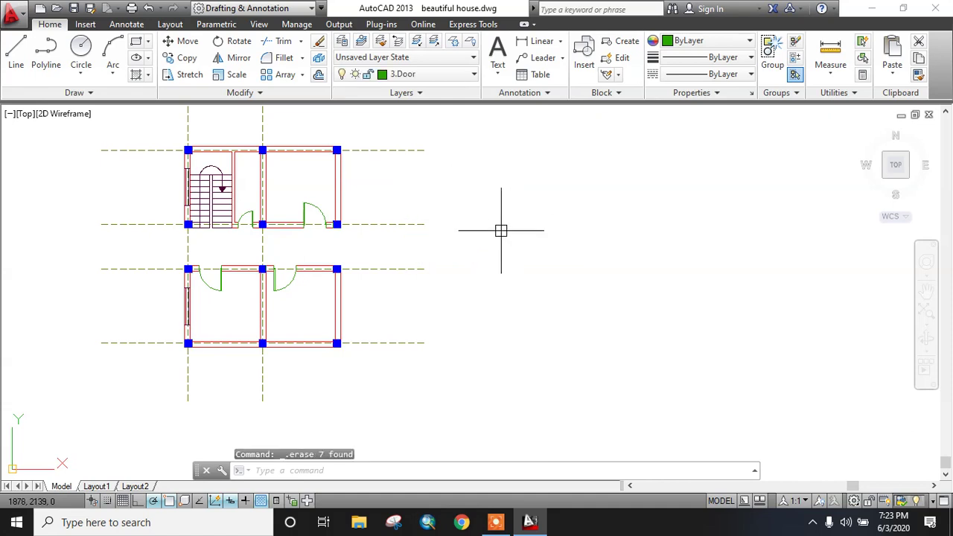
pyautogui.click(457, 141)
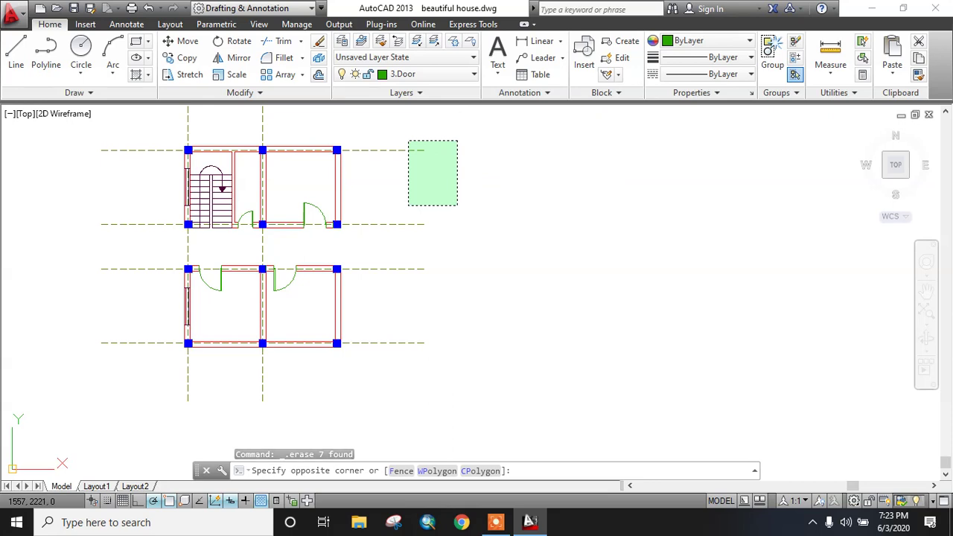
pyautogui.click(408, 206)
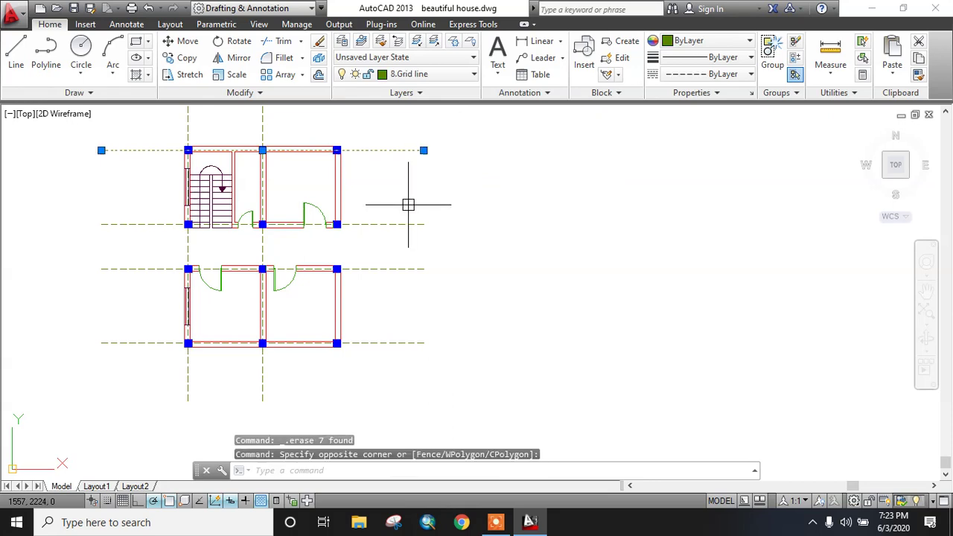
pyautogui.press('Escape')
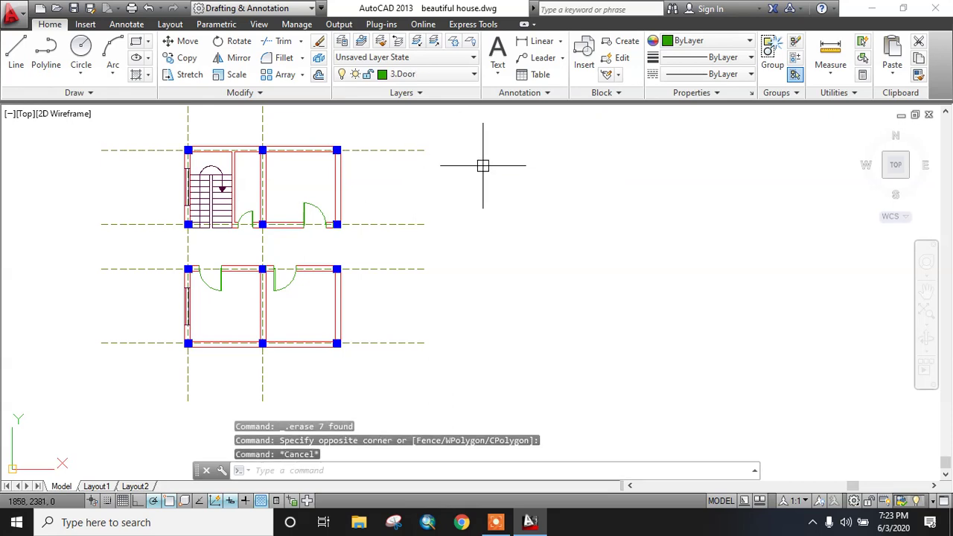
pyautogui.click(485, 166)
pyautogui.click(626, 269)
pyautogui.click(608, 187)
pyautogui.click(536, 283)
pyautogui.click(490, 180)
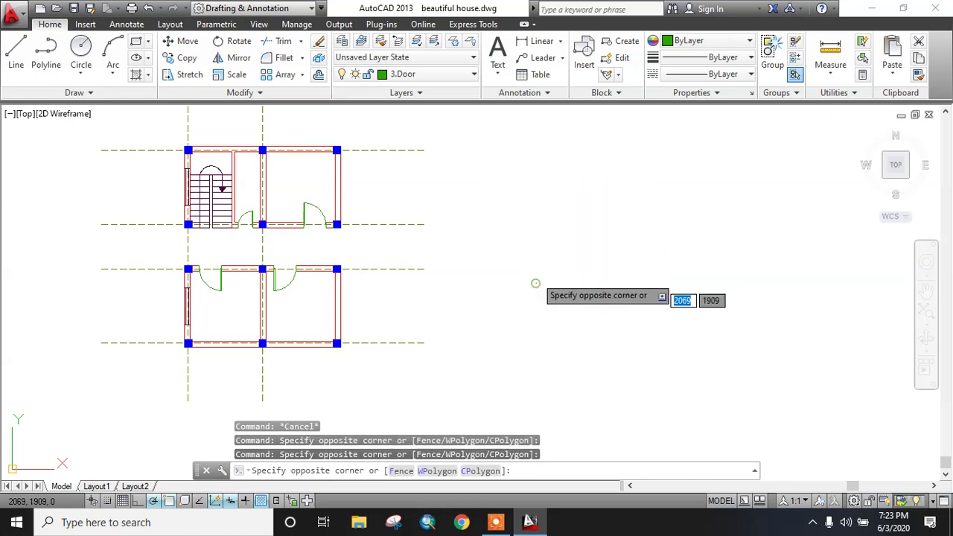
pyautogui.click(625, 289)
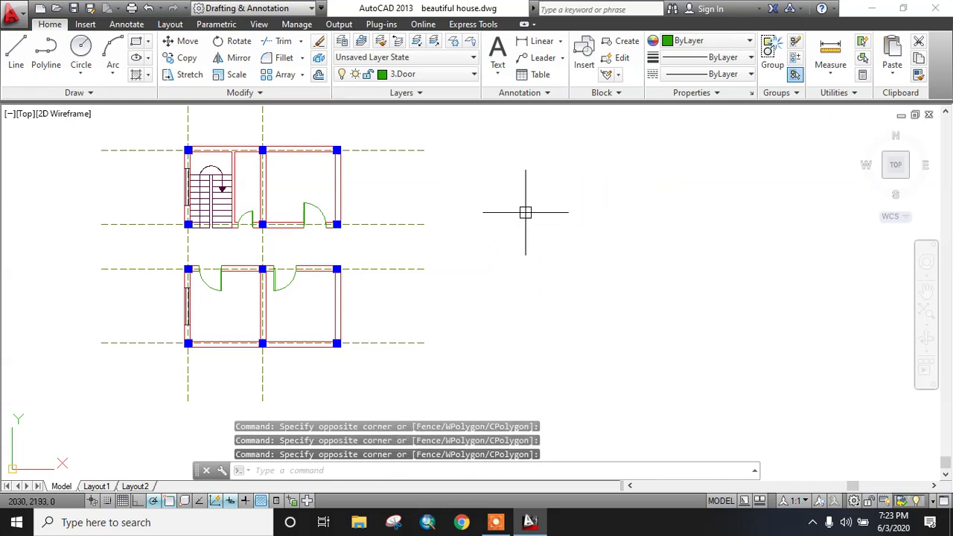
pyautogui.click(497, 190)
pyautogui.click(585, 260)
pyautogui.click(603, 185)
pyautogui.click(555, 263)
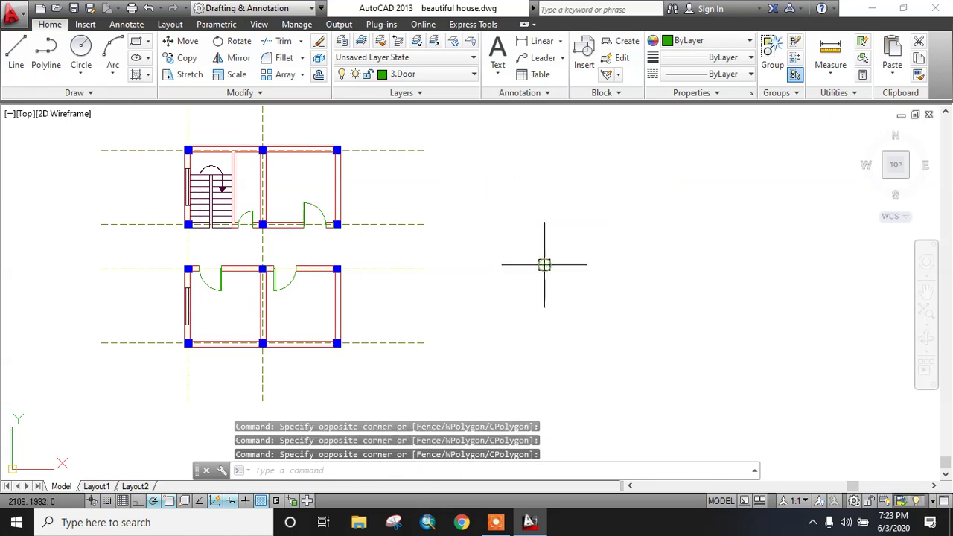
pyautogui.scroll(-3, 544, 264)
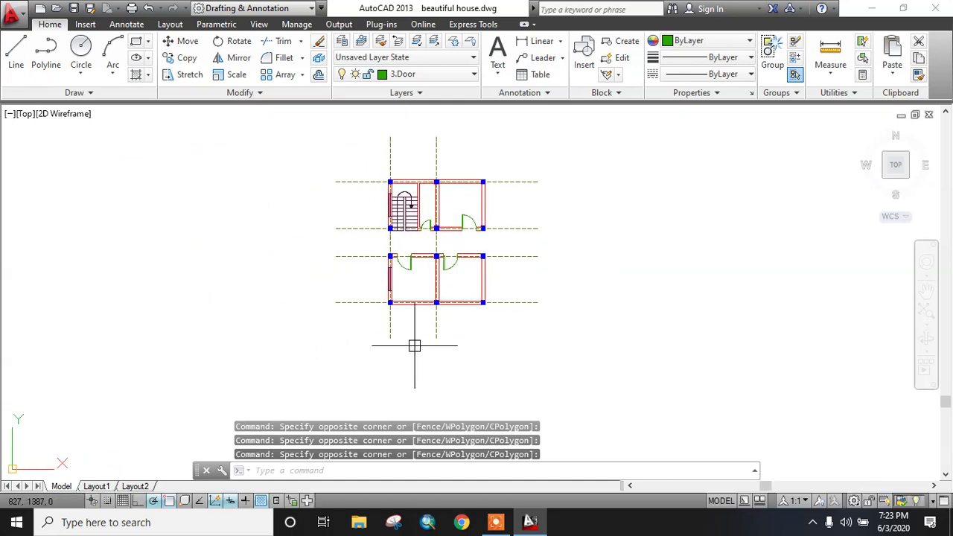
pyautogui.scroll(2, 485, 340)
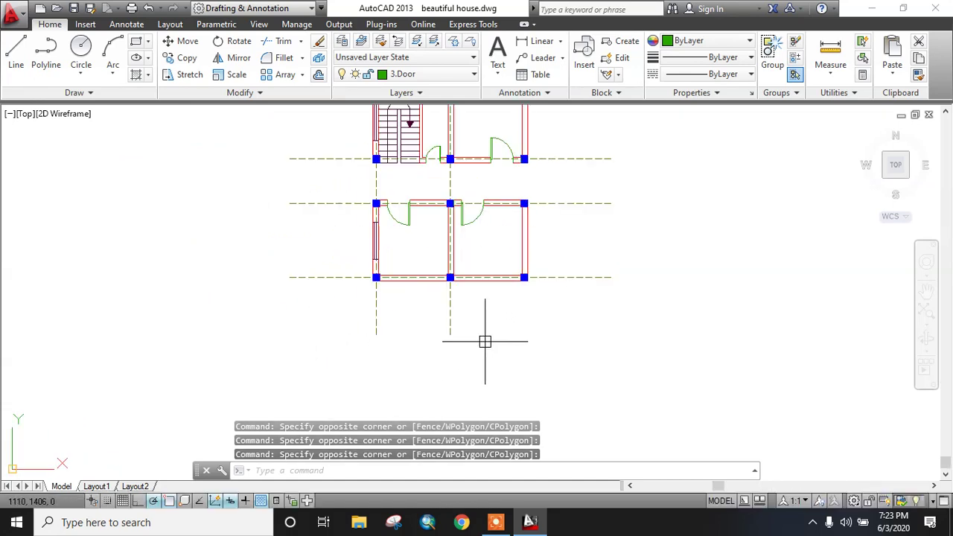
pyautogui.click(422, 340)
pyautogui.write('co')
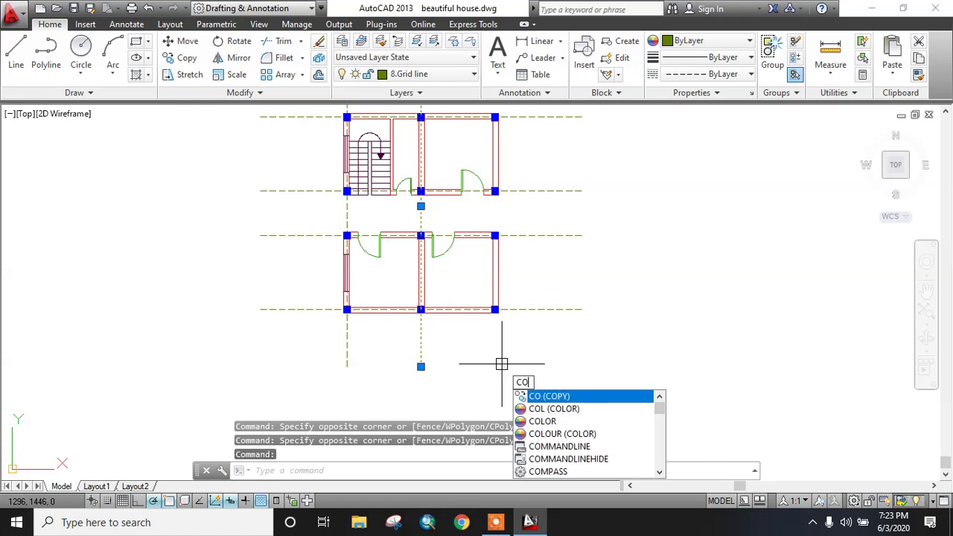
pyautogui.press('Return')
pyautogui.press('Escape')
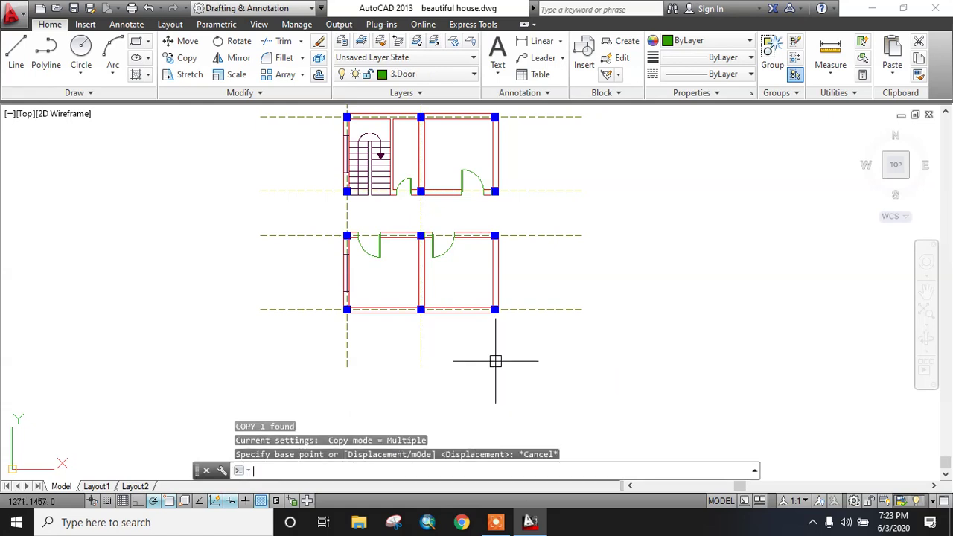
pyautogui.write('o')
pyautogui.press('Return')
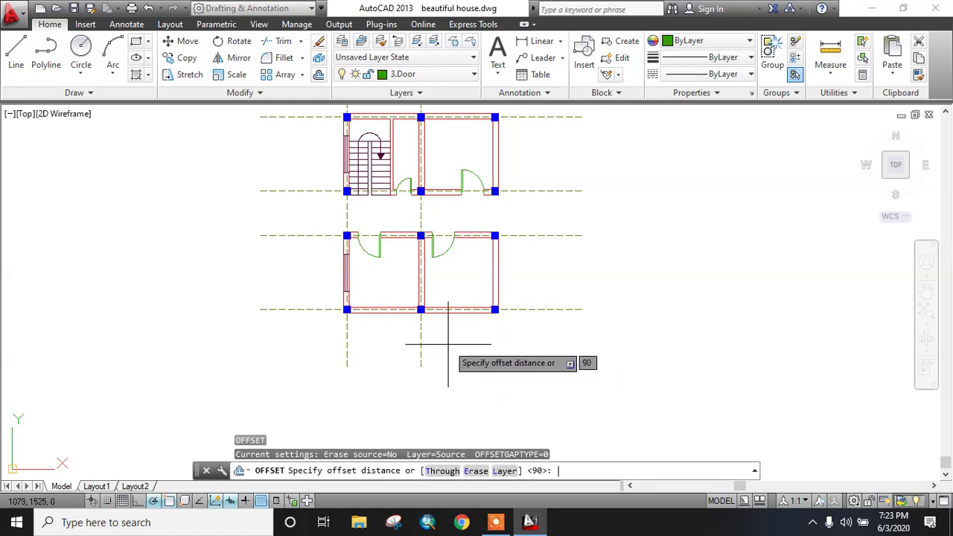
pyautogui.press('Escape')
pyautogui.press('Escape')
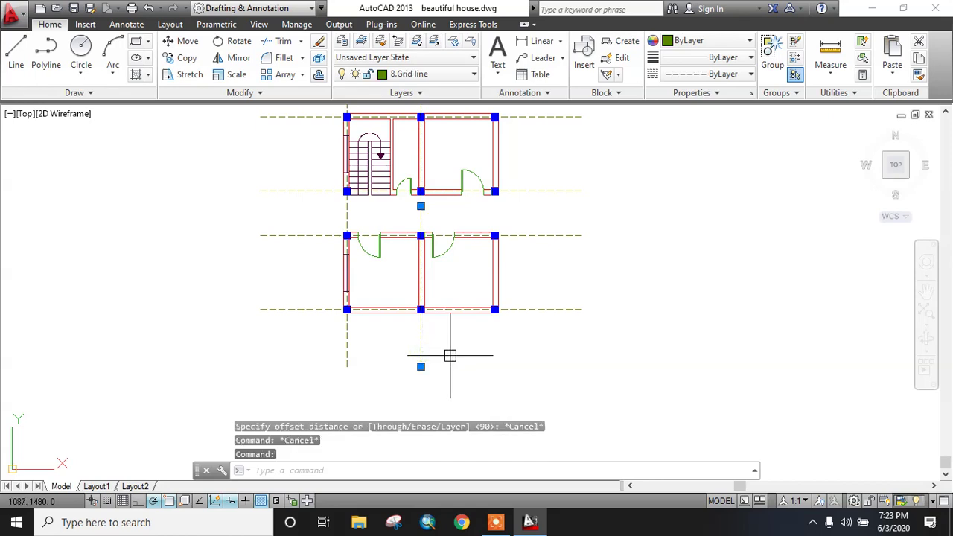
# Step: Offset the middle vertical grid line 300 to the right to form the missing grid line through the right-hand columns
pyautogui.write('o')
pyautogui.press('Return')
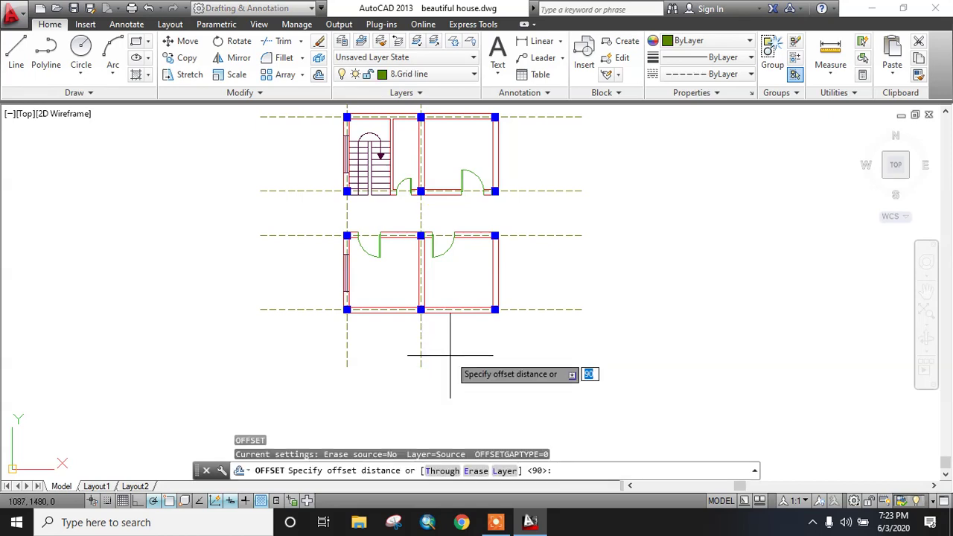
pyautogui.press('Return')
pyautogui.click(422, 356)
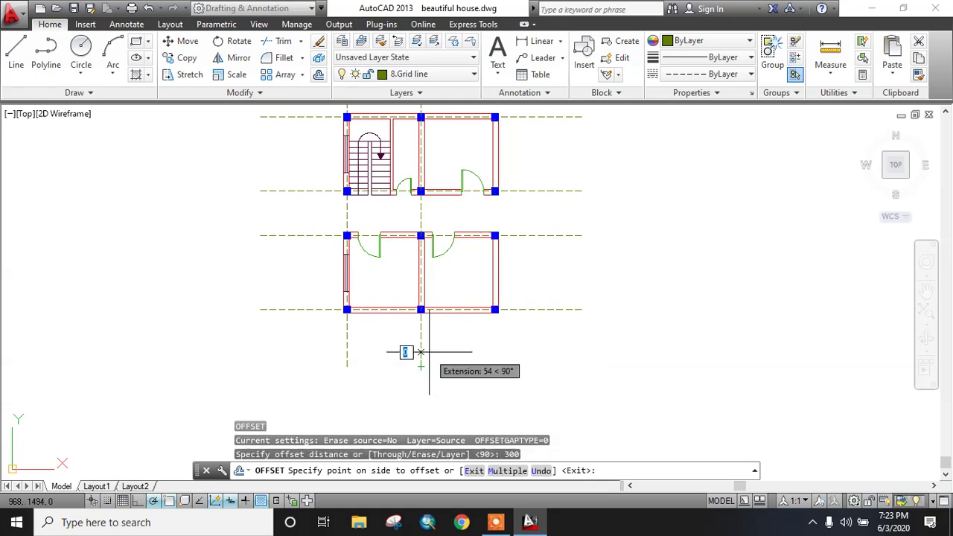
pyautogui.click(466, 352)
pyautogui.scroll(-5, 454, 350)
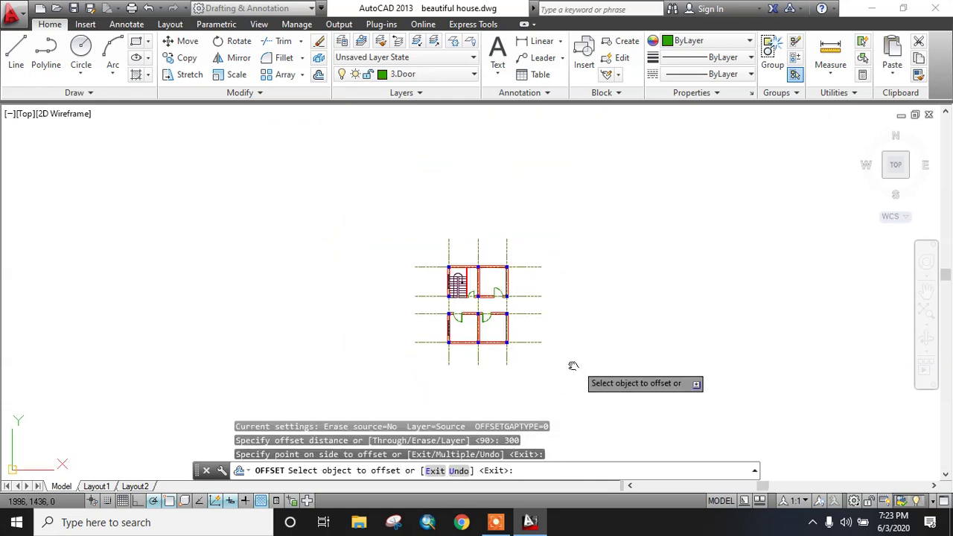
pyautogui.press('Escape')
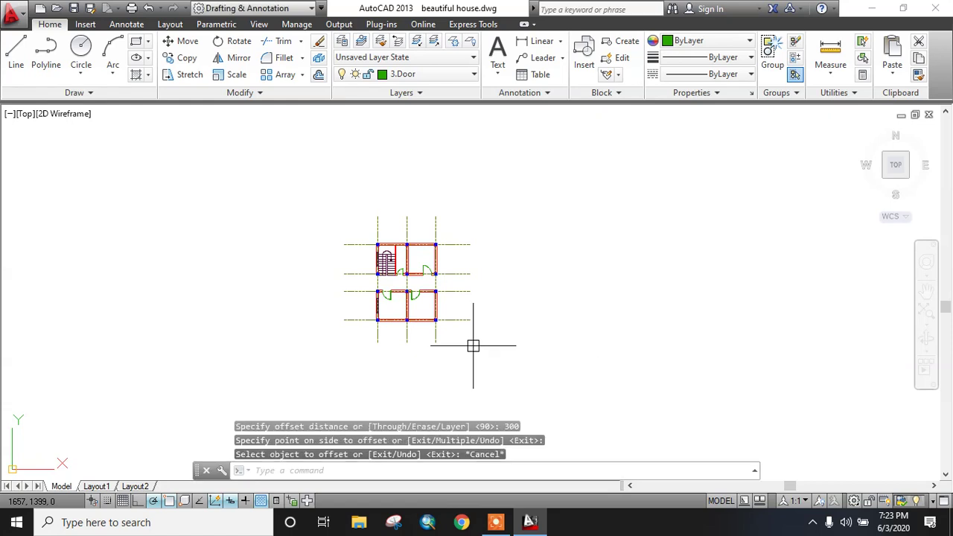
# Step: Examine the whole floor plan, checking the grid lines, columns, walls, doors and staircase in both room rows
pyautogui.scroll(4, 423, 263)
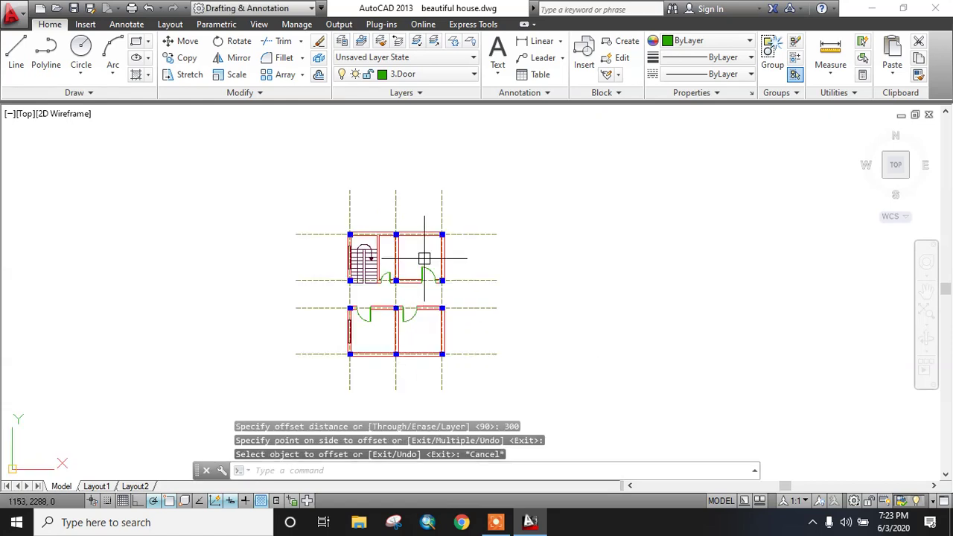
pyautogui.moveTo(356, 341); pyautogui.dragTo(366, 256, button='middle')
pyautogui.moveTo(222, 377); pyautogui.dragTo(237, 387, button='middle')
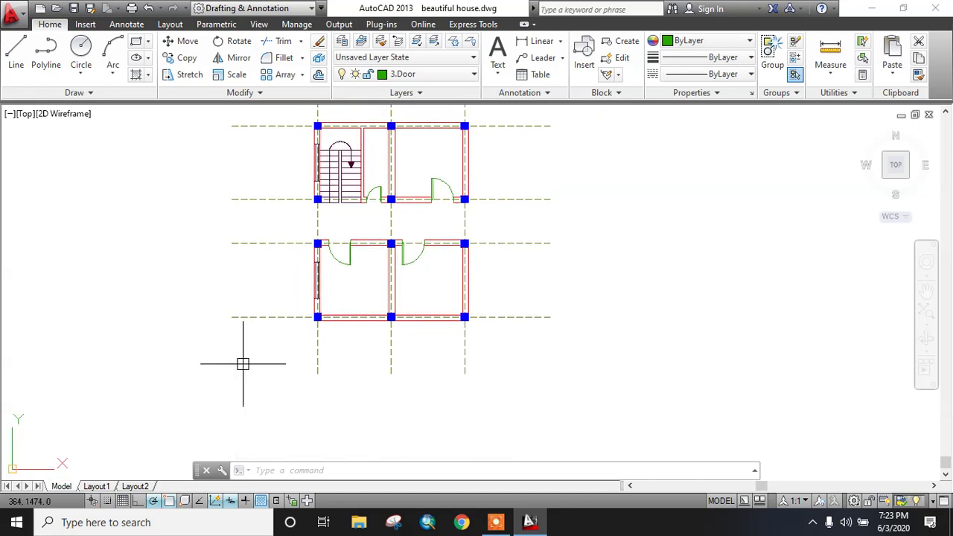
pyautogui.moveTo(252, 295); pyautogui.dragTo(251, 310, button='middle')
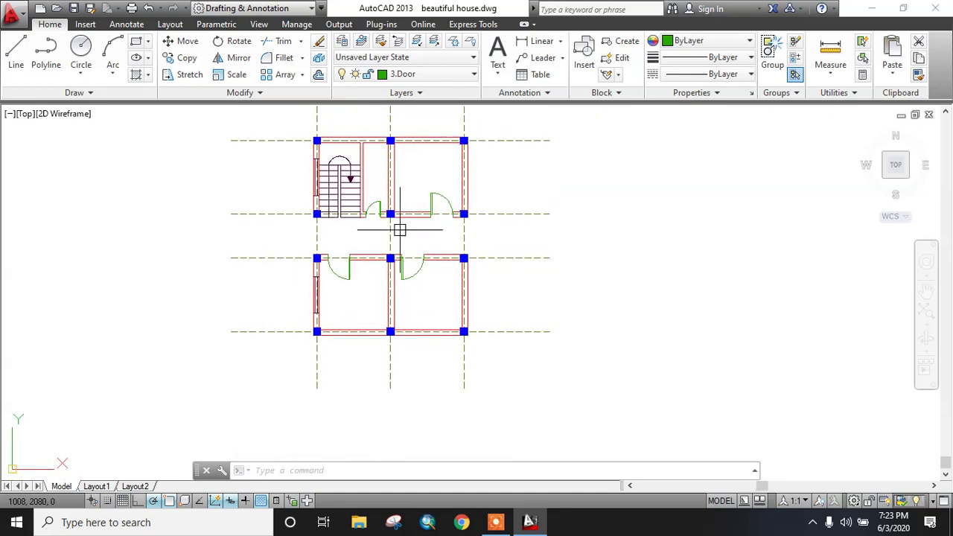
pyautogui.moveTo(449, 311); pyautogui.dragTo(447, 332, button='middle')
pyautogui.scroll(-2, 447, 332)
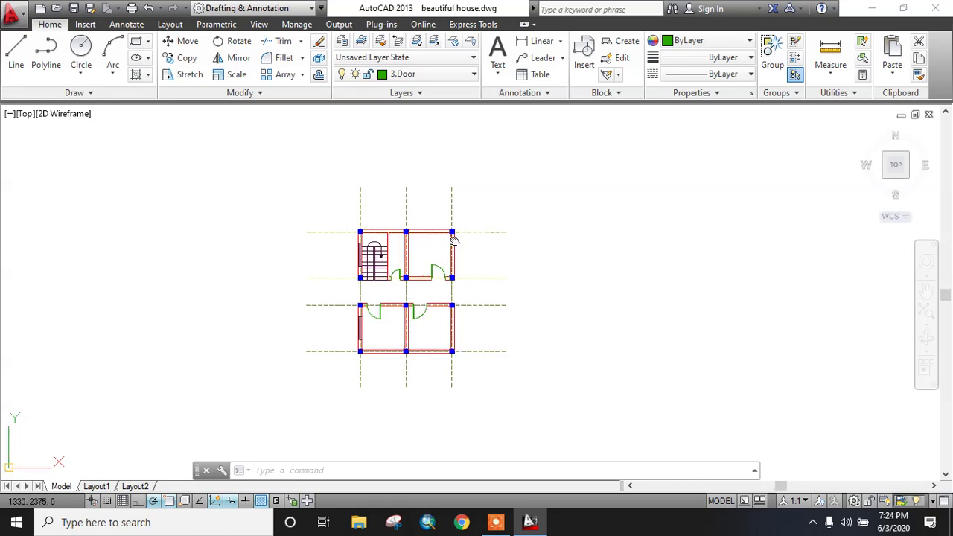
pyautogui.moveTo(460, 242); pyautogui.dragTo(420, 207, button='middle')
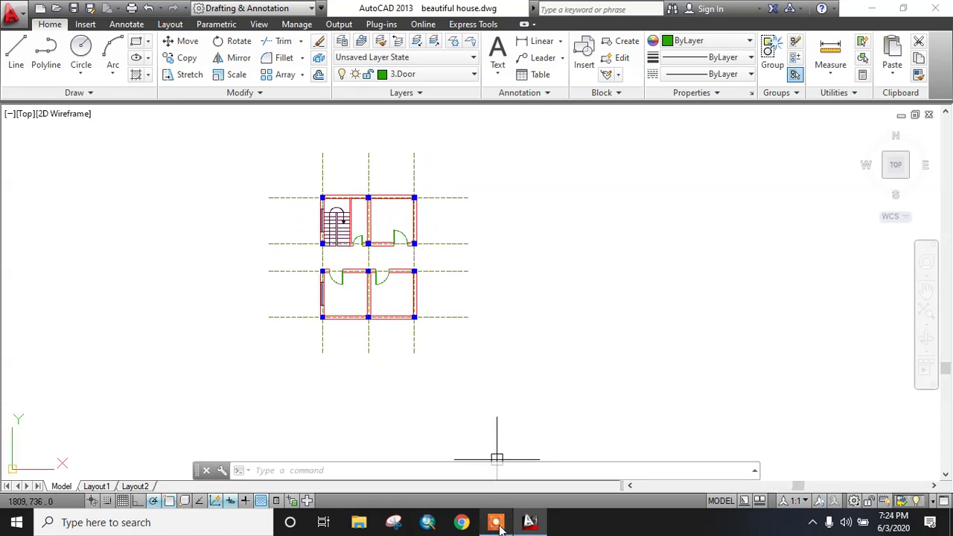
pyautogui.click(498, 524)
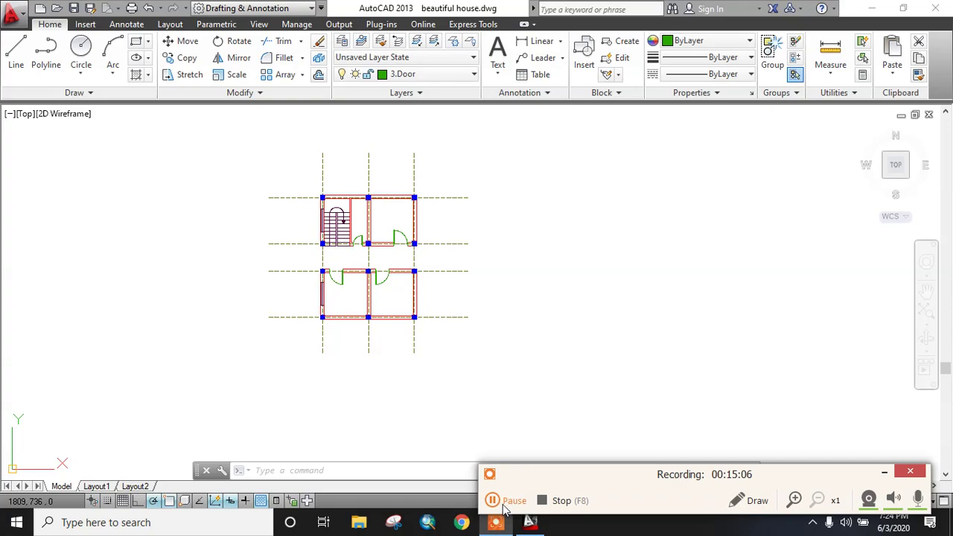